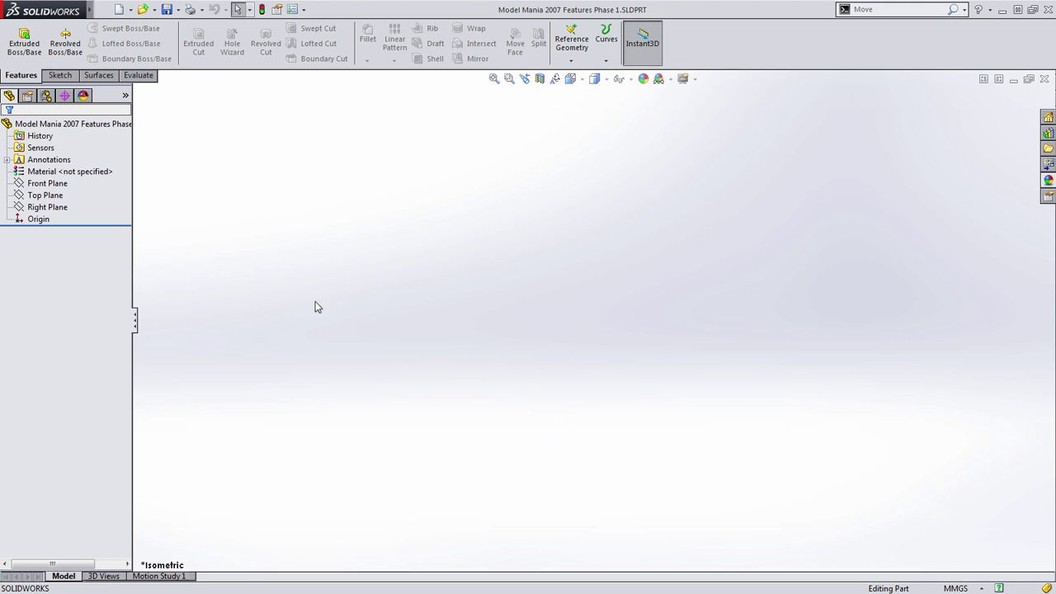
# - Sketch an 80 mm diameter circle centred on the origin on the Front Plane and close the sketch
pyautogui.click(46, 183)
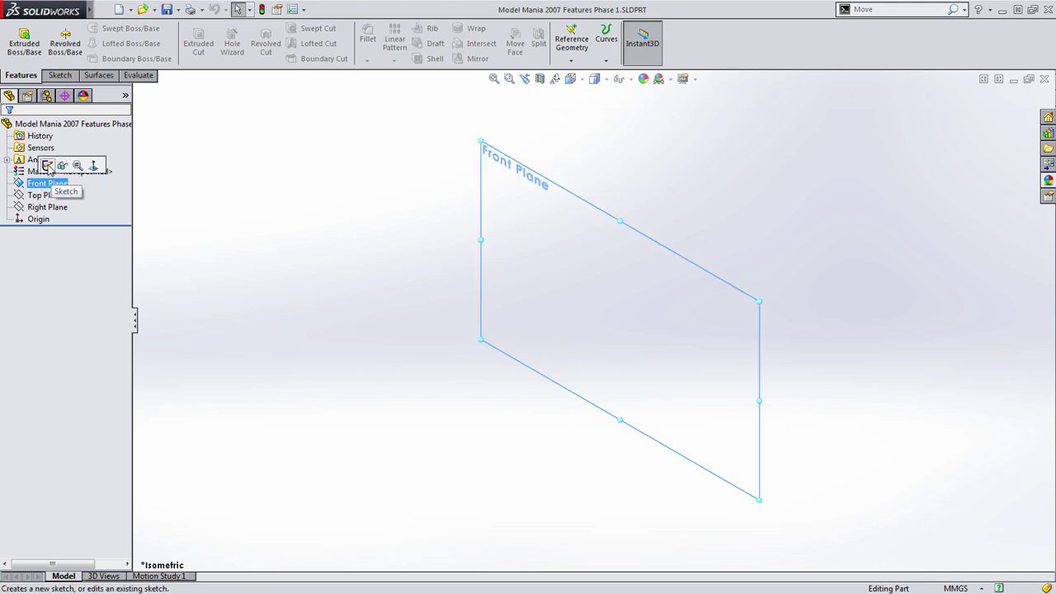
pyautogui.click(48, 168)
pyautogui.press('s')
pyautogui.click(594, 304)
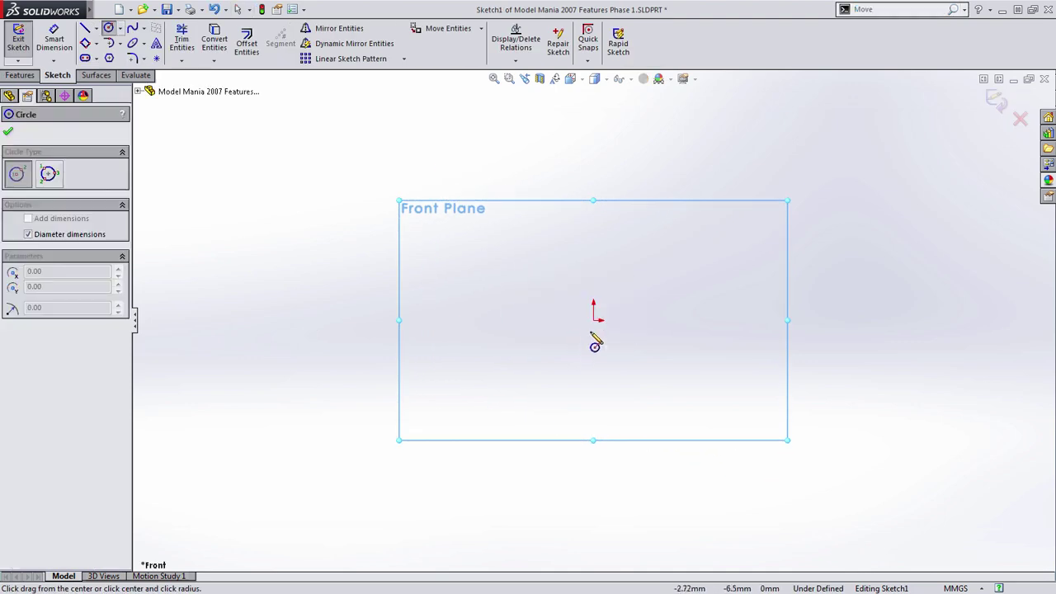
pyautogui.click(594, 320)
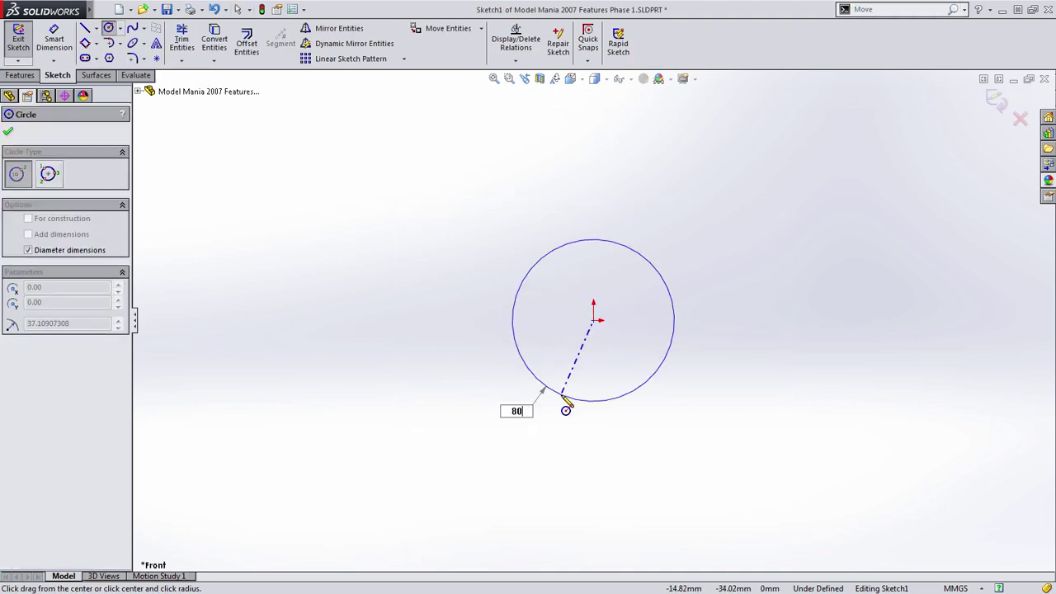
pyautogui.write('80')
pyautogui.press('Return')
pyautogui.hotkey('ctrl', 'b')
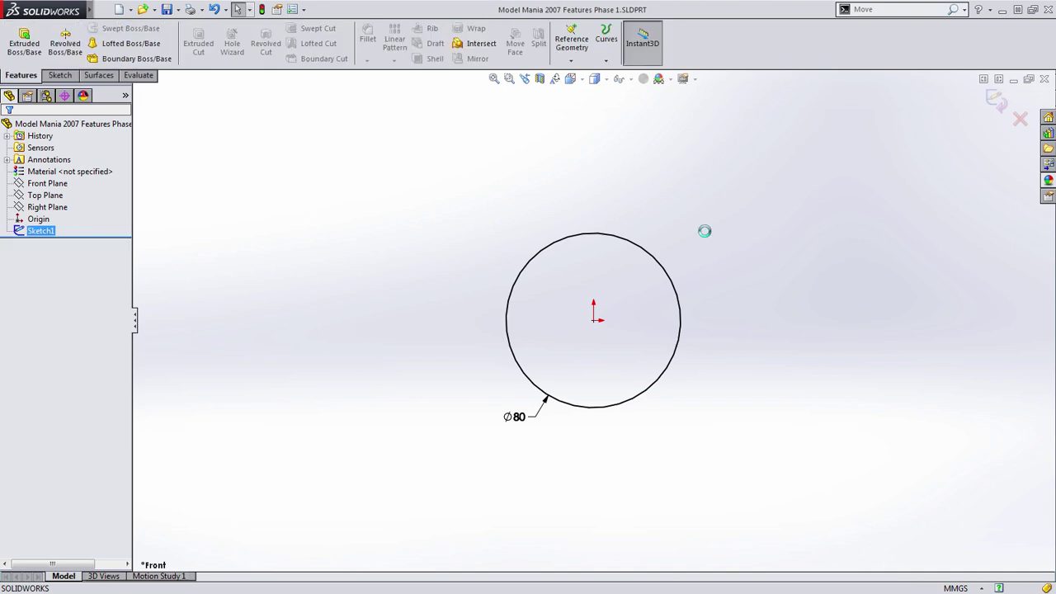
# - Extrude the circle 80 mm blind toward the rear of the Front Plane to form a solid cylinder
pyautogui.press('s')
pyautogui.click(737, 252)
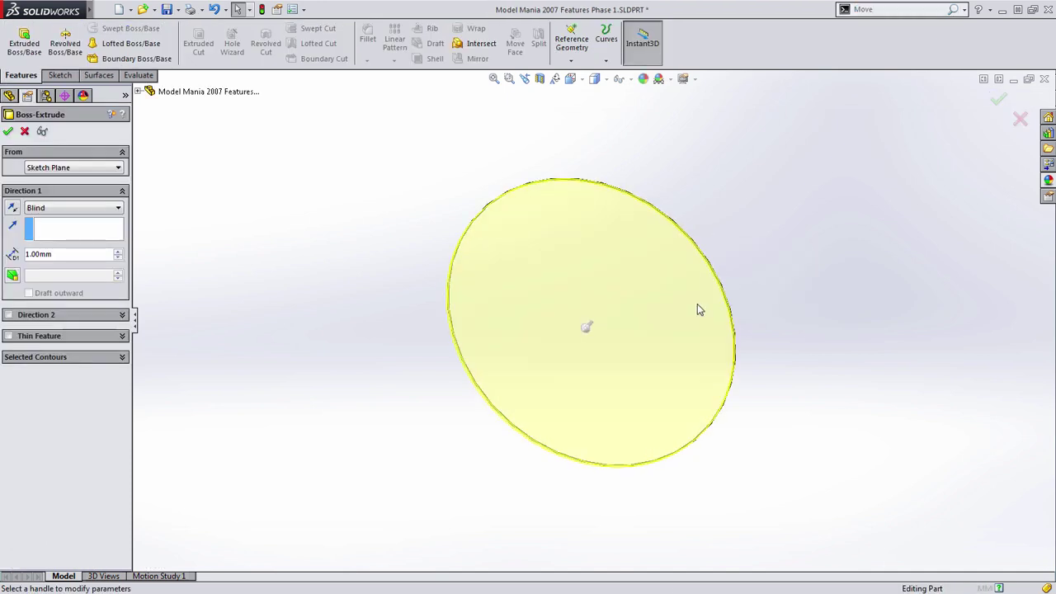
pyautogui.click(587, 330)
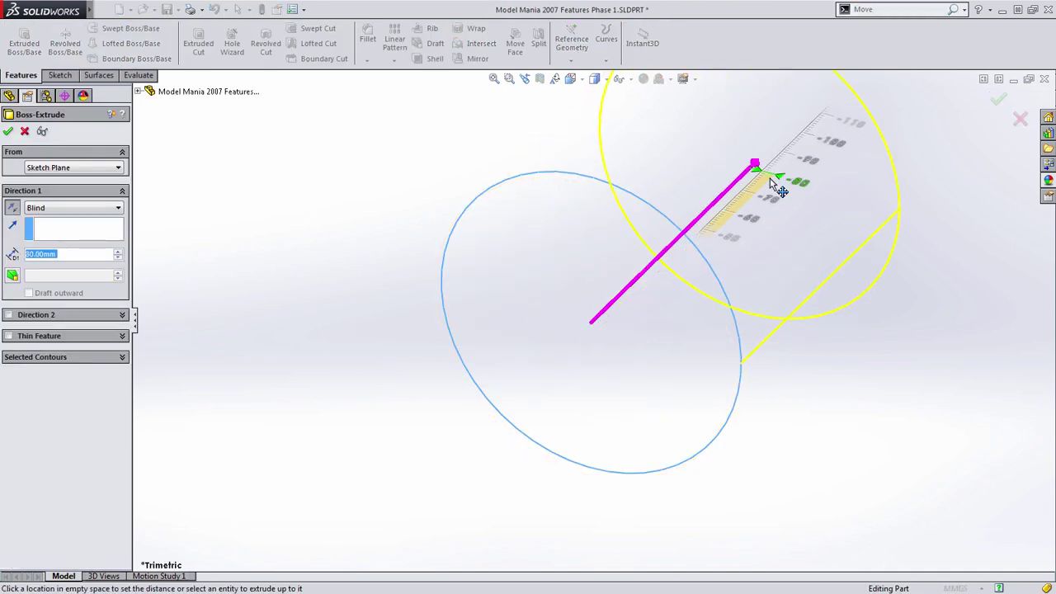
pyautogui.click(769, 179)
pyautogui.rightClick(769, 180)
pyautogui.press('z')
pyautogui.press('z')
pyautogui.press('z')
pyautogui.press('z')
pyautogui.keyDown('ctrl'); pyautogui.moveTo(716, 245); pyautogui.dragTo(670, 307, button='middle'); pyautogui.keyUp('ctrl')
pyautogui.moveTo(659, 350); pyautogui.dragTo(638, 351, button='middle')
pyautogui.click(782, 306)
pyautogui.keyDown('ctrl'); pyautogui.moveTo(763, 304); pyautogui.dragTo(719, 334, button='middle'); pyautogui.keyUp('ctrl')
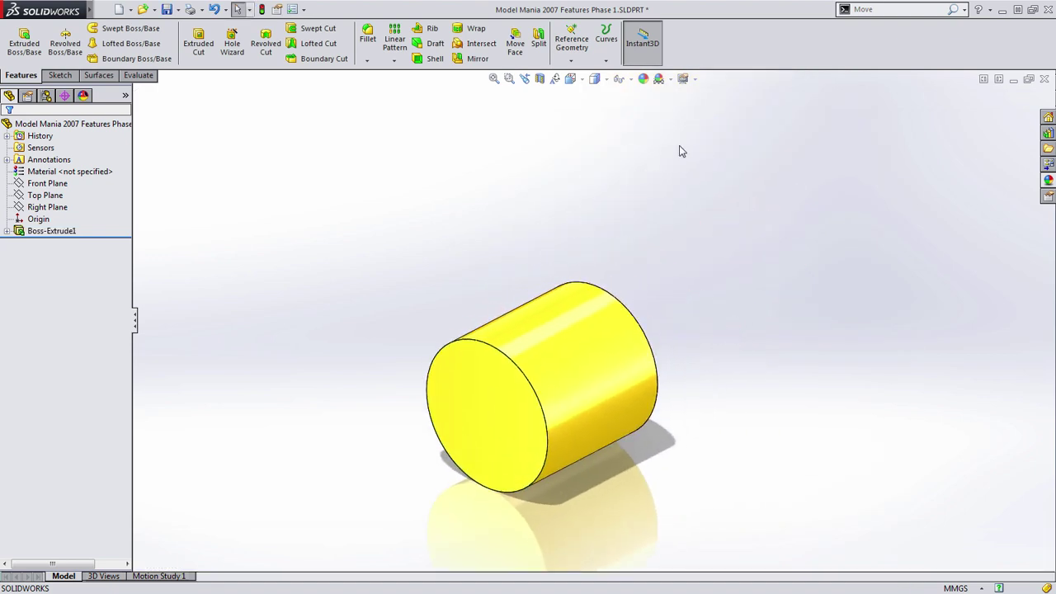
# - Start a sketch on the Right Plane and draw a circle above and behind the cylinder, with its diameter entered as 25*2
pyautogui.click(47, 207)
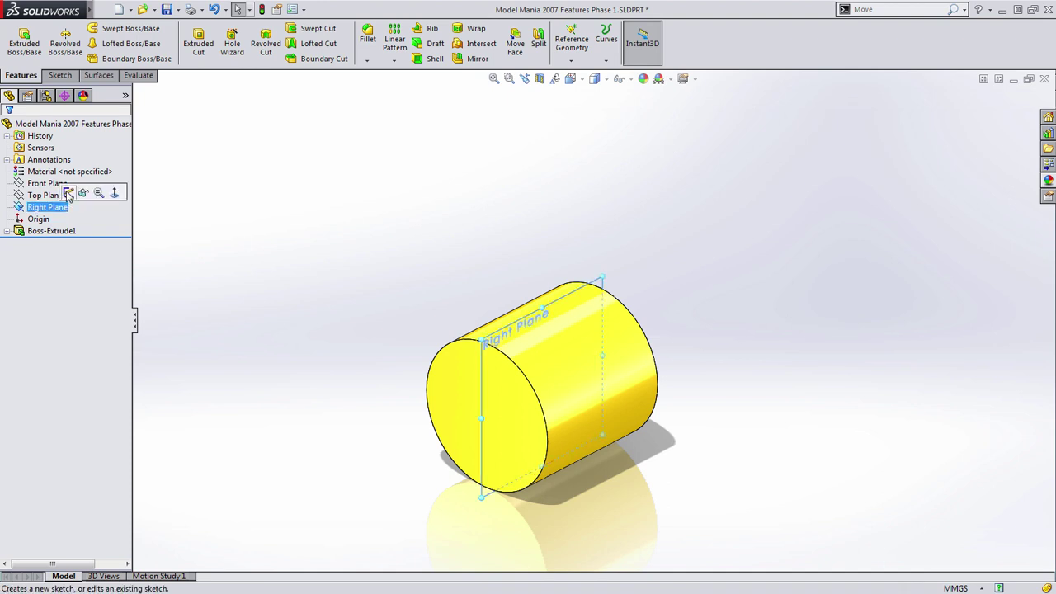
pyautogui.click(91, 192)
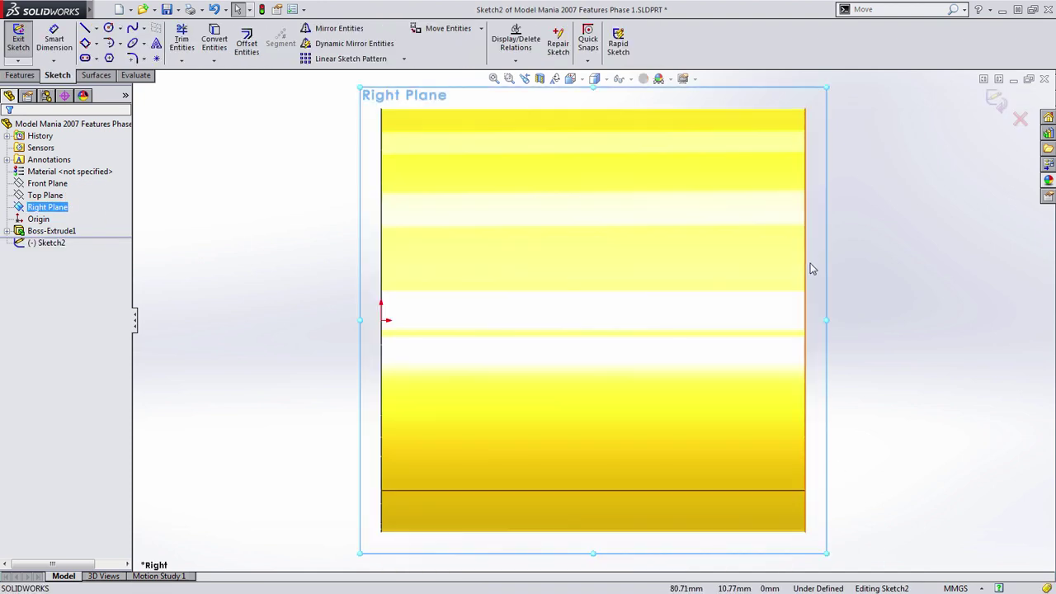
pyautogui.keyDown('ctrl'); pyautogui.moveTo(808, 264); pyautogui.dragTo(750, 361, button='middle'); pyautogui.keyUp('ctrl')
pyautogui.press('s')
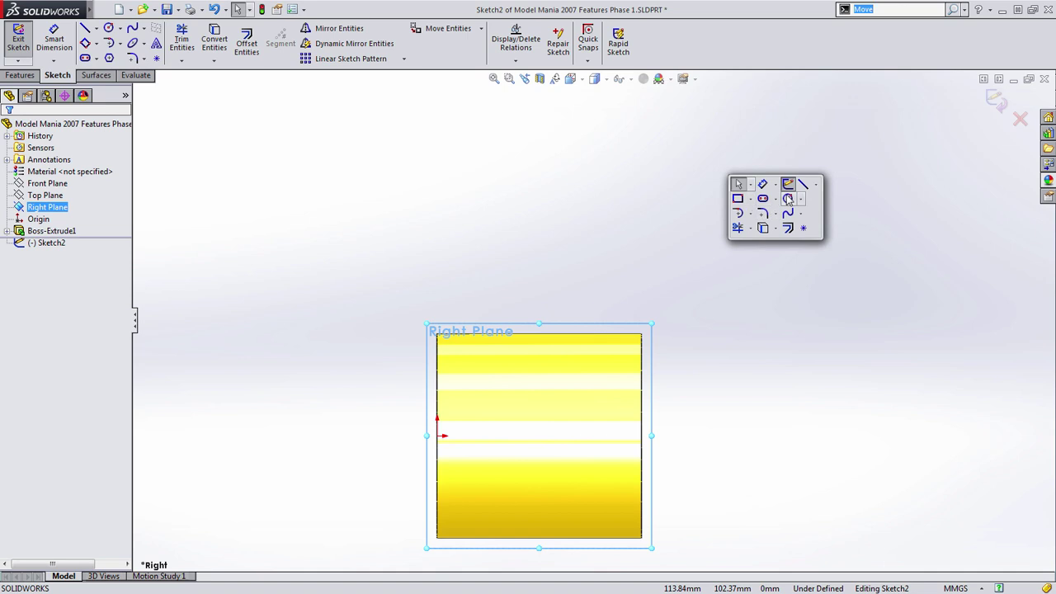
pyautogui.click(763, 198)
pyautogui.click(745, 155)
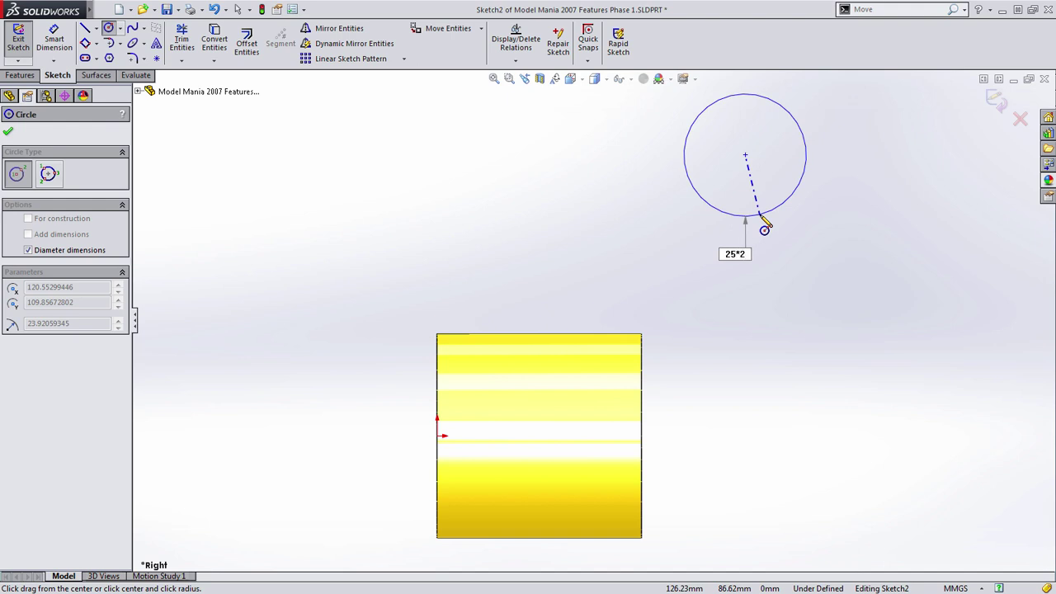
pyautogui.press('Return')
pyautogui.press('Escape')
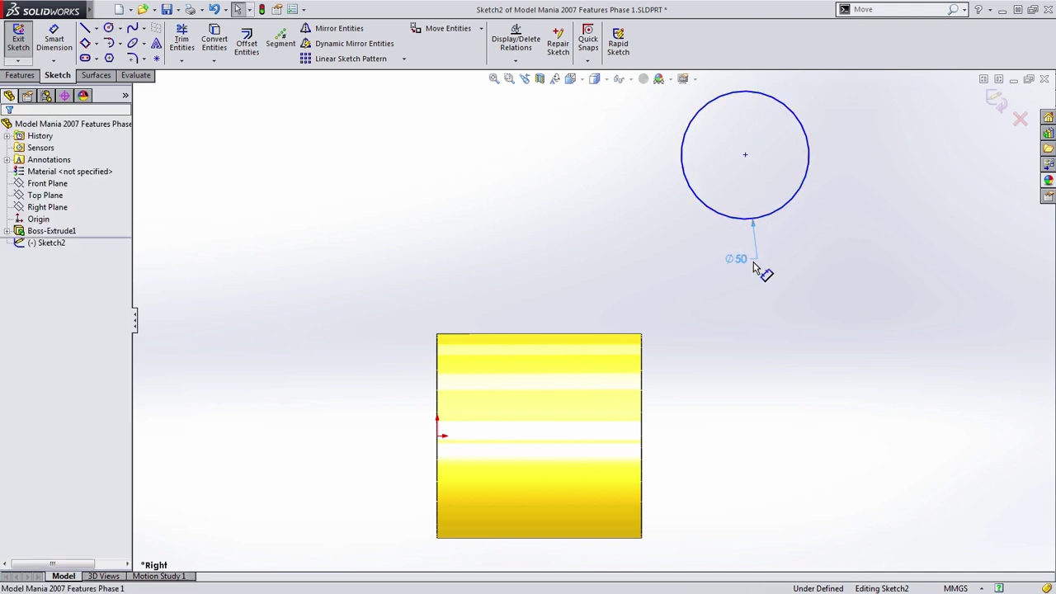
# - Reposition the new circle's diameter dimension and display it as a radius
pyautogui.moveTo(787, 252); pyautogui.dragTo(804, 241)
pyautogui.rightClick(821, 250)
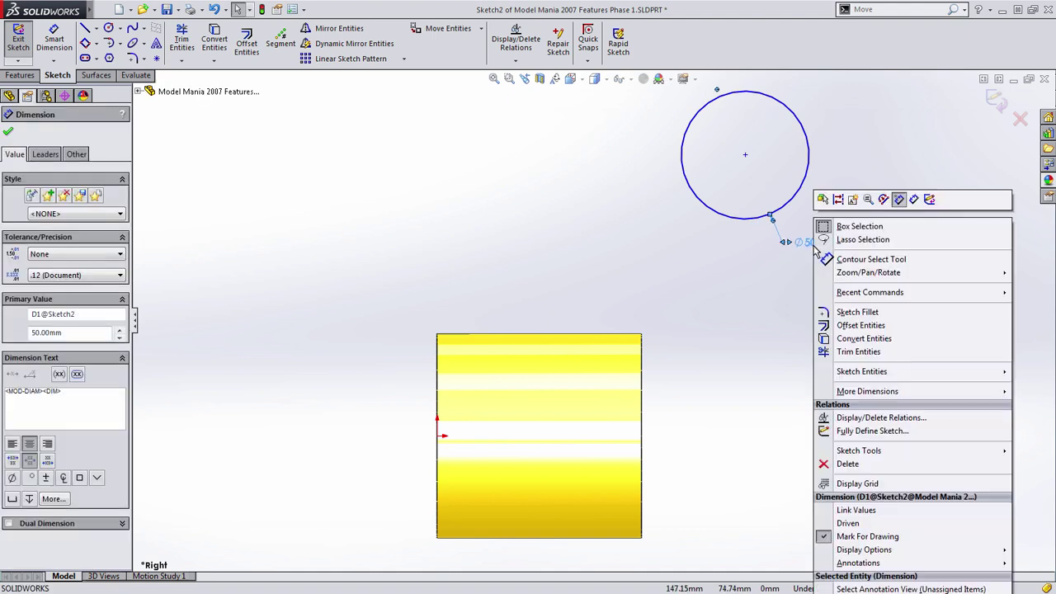
pyautogui.moveTo(849, 551)
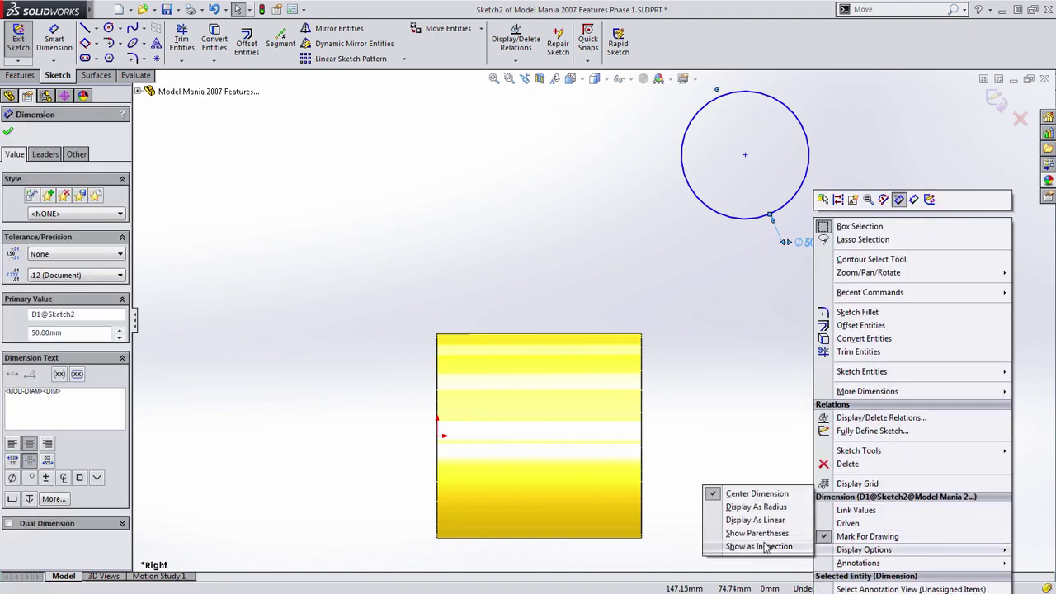
pyautogui.click(757, 507)
pyautogui.scroll(3, 766, 363)
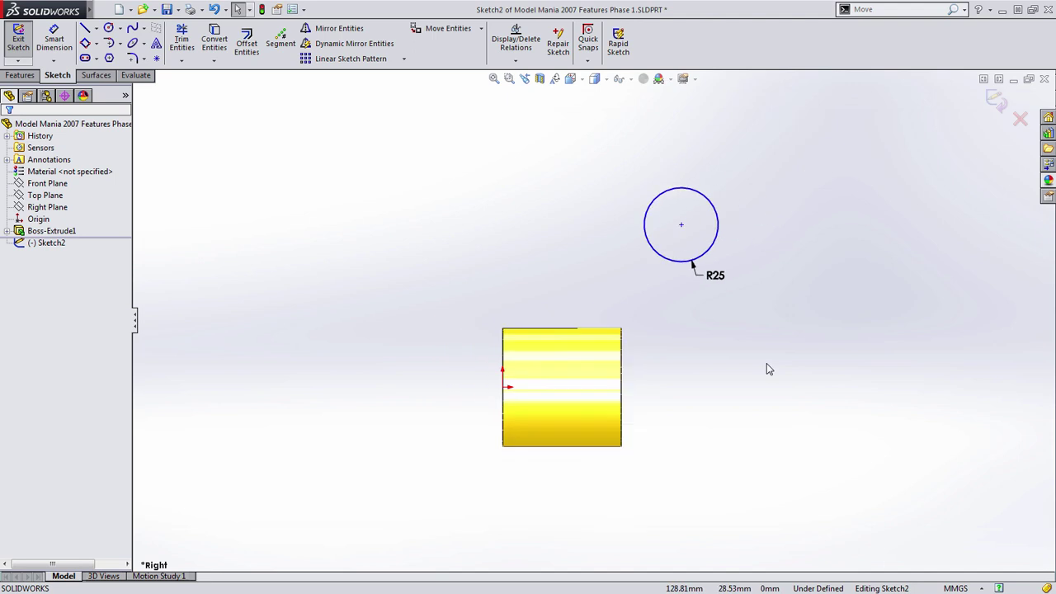
# - Dimension the circle's centre 40 mm horizontally from the cylinder's rear edge
pyautogui.press('s')
pyautogui.click(667, 259)
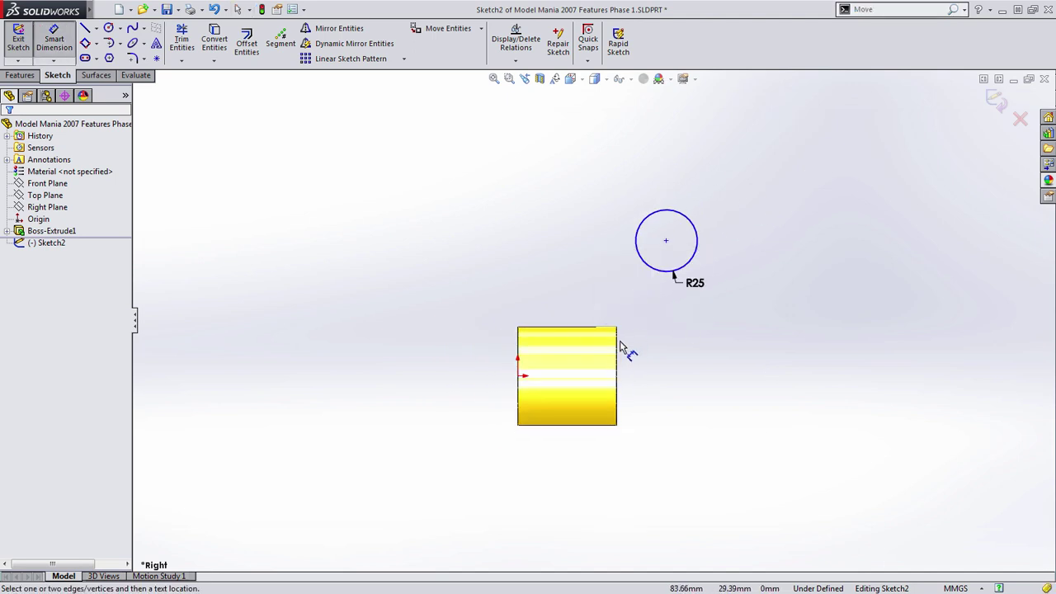
pyautogui.click(616, 355)
pyautogui.click(657, 274)
pyautogui.click(632, 179)
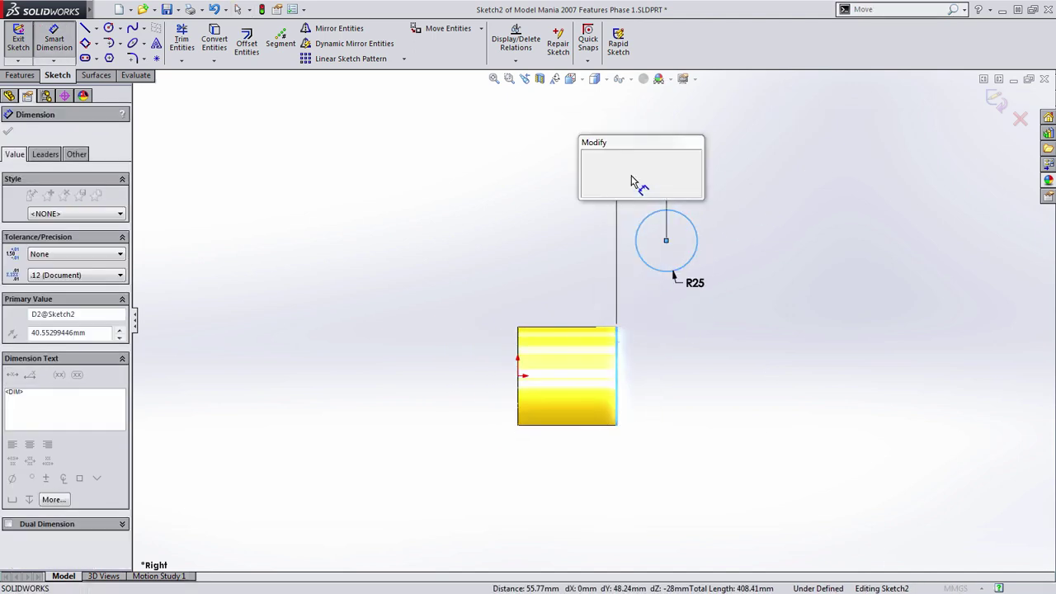
pyautogui.write('40')
pyautogui.press('Return')
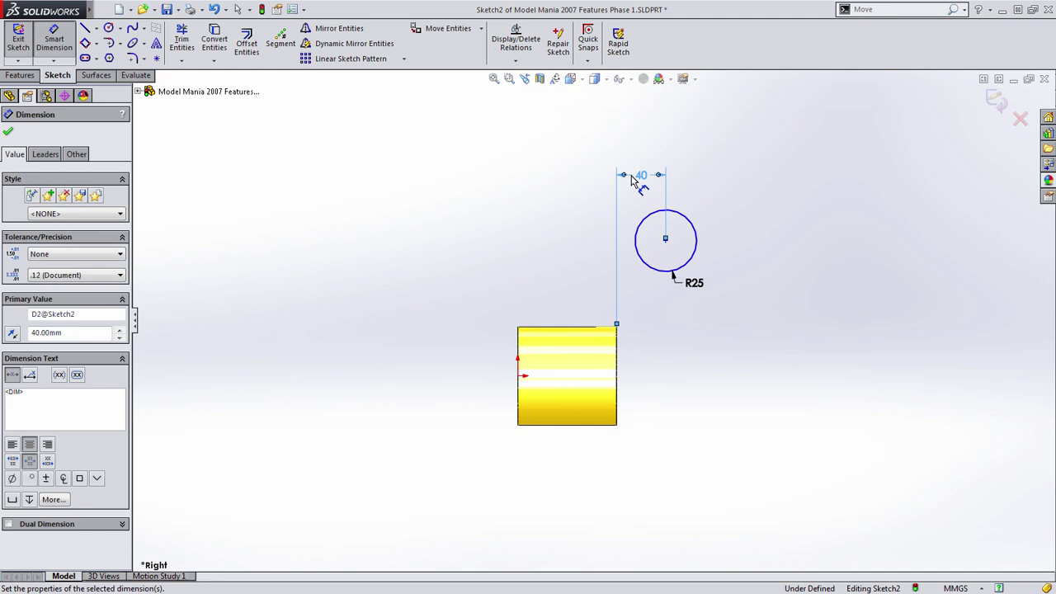
# - Dimension the circle's centre 100 mm vertically above the origin and close the sketch
pyautogui.click(519, 377)
pyautogui.click(657, 275)
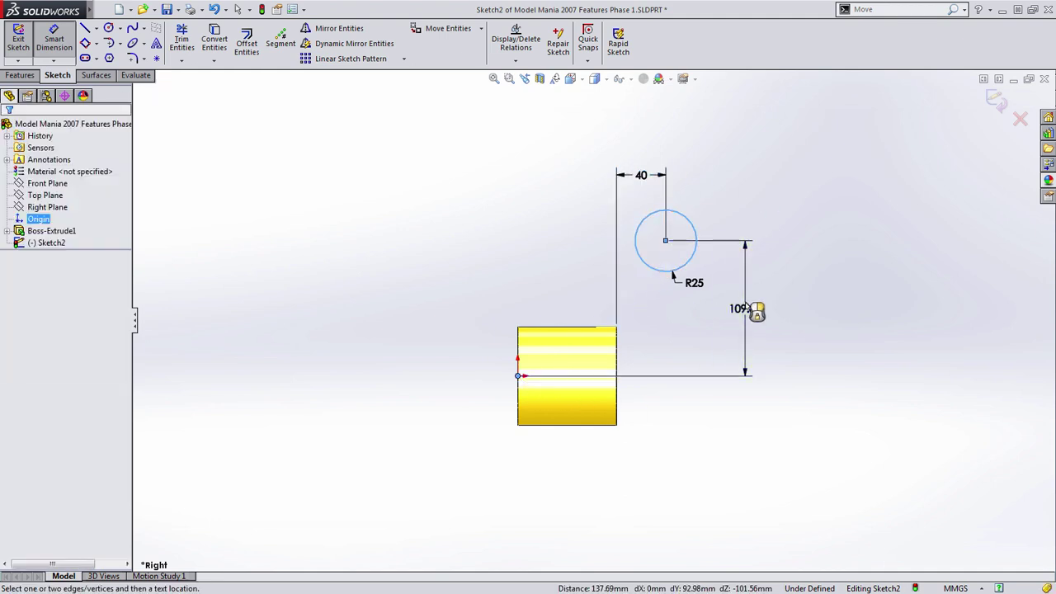
pyautogui.click(747, 307)
pyautogui.write('100')
pyautogui.press('Return')
pyautogui.moveTo(506, 212); pyautogui.dragTo(531, 244, button='middle')
pyautogui.hotkey('ctrl', 'b')
# - Extrude the R25 circle 50 mm with the Mid Plane end condition
pyautogui.press('s')
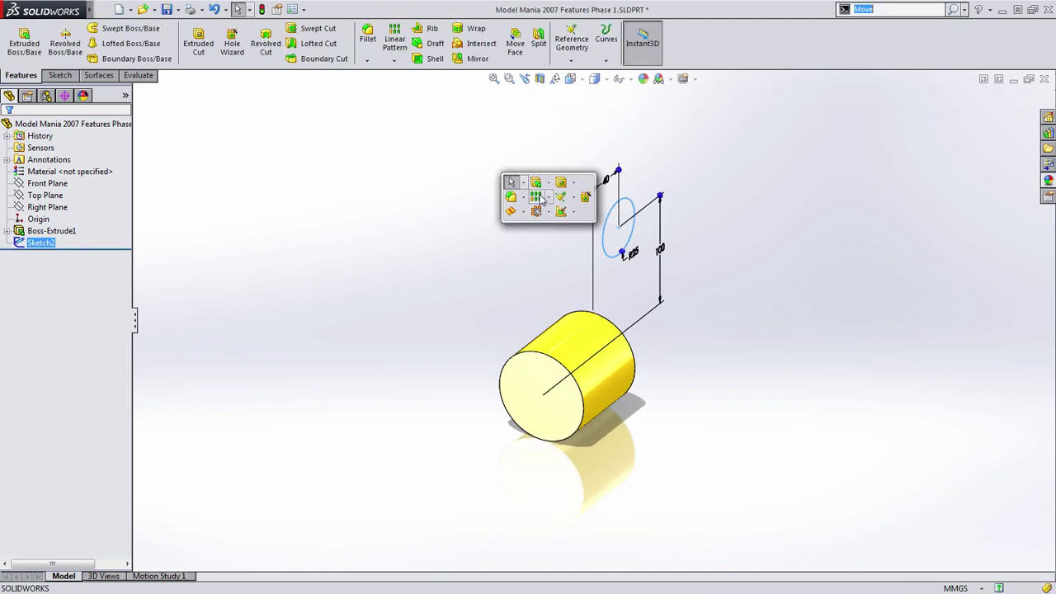
pyautogui.click(534, 186)
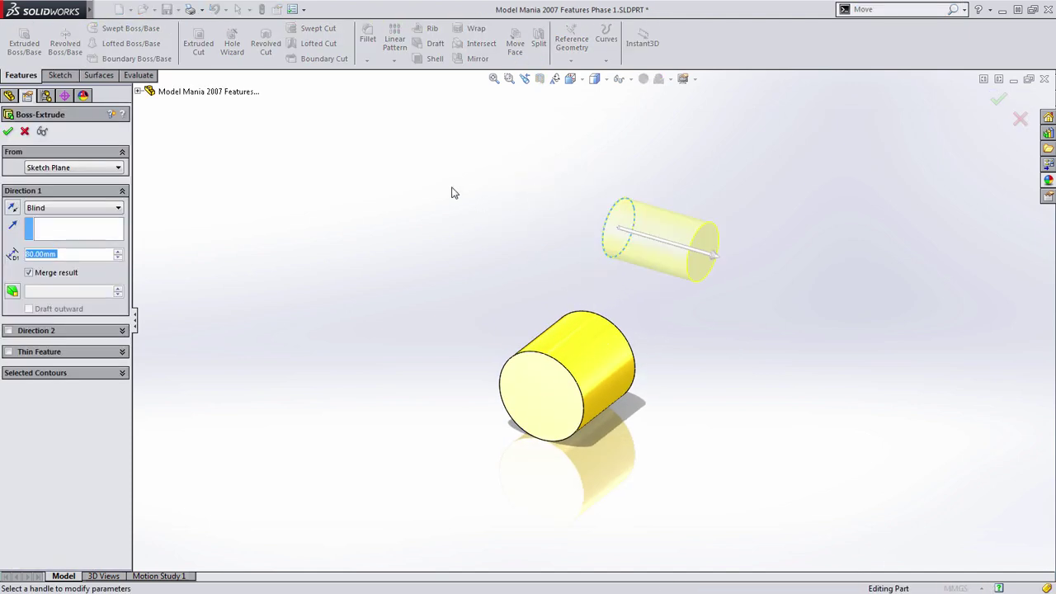
pyautogui.write('50')
pyautogui.press('Return')
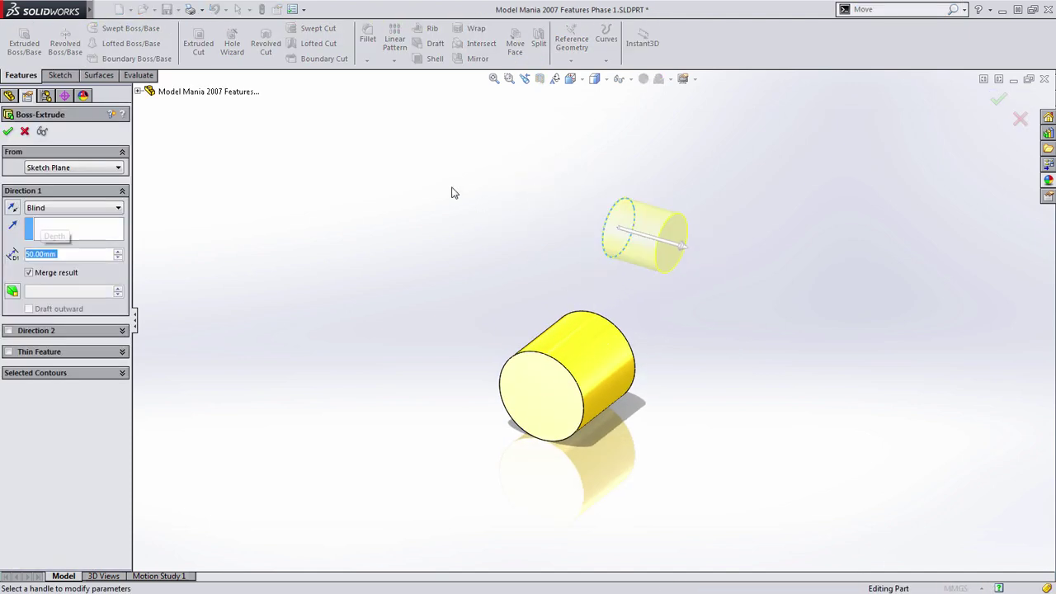
pyautogui.rightClick(474, 143)
pyautogui.click(503, 372)
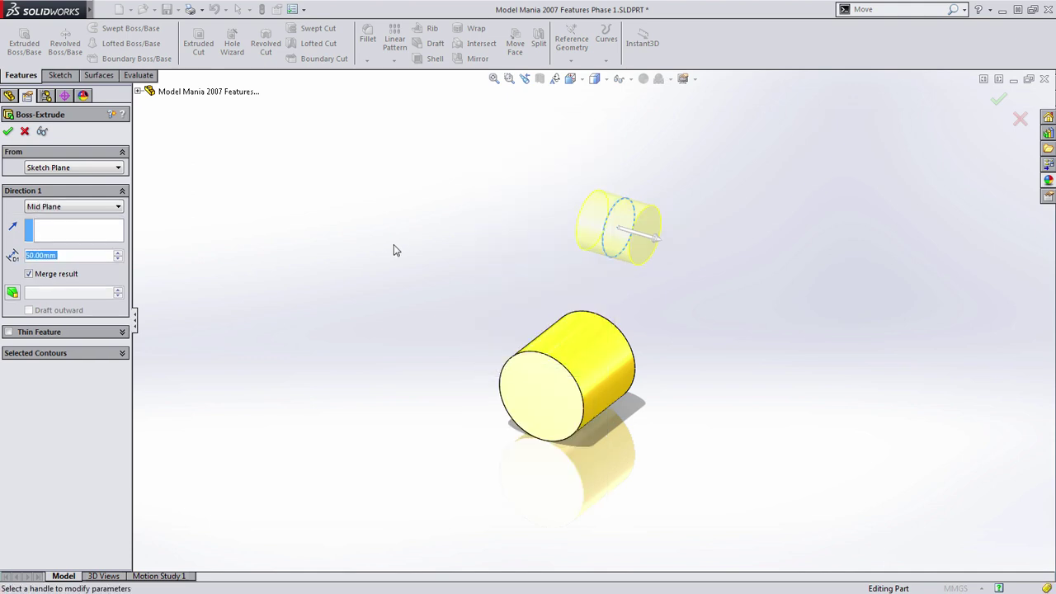
pyautogui.press('Return')
pyautogui.moveTo(536, 272); pyautogui.dragTo(510, 264, button='middle')
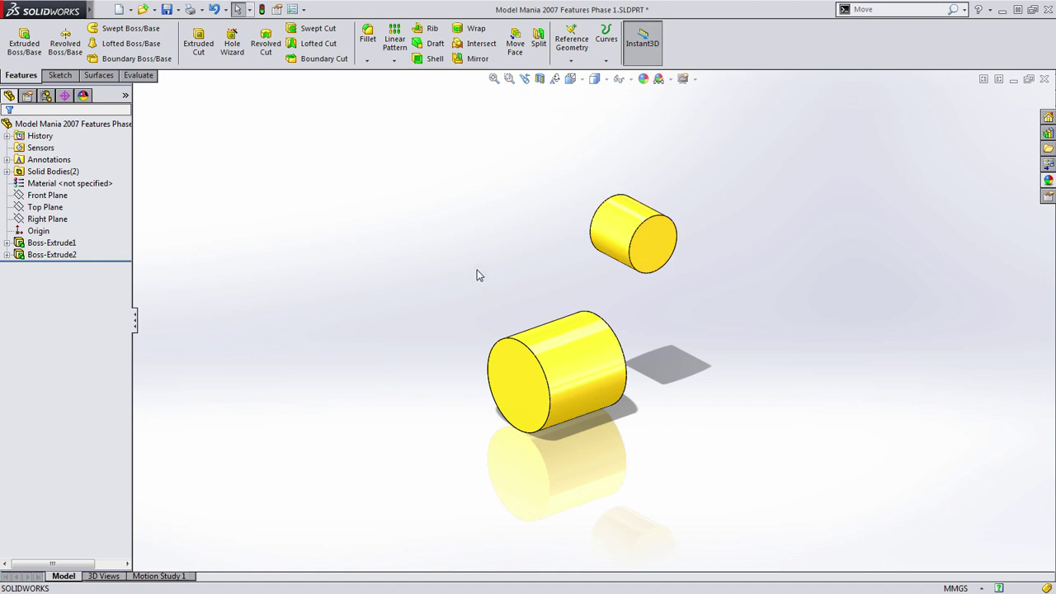
# - Start a new sketch on the Right Plane and convert the smaller cylinder's circular edge into a sketch circle
pyautogui.click(47, 218)
pyautogui.click(58, 206)
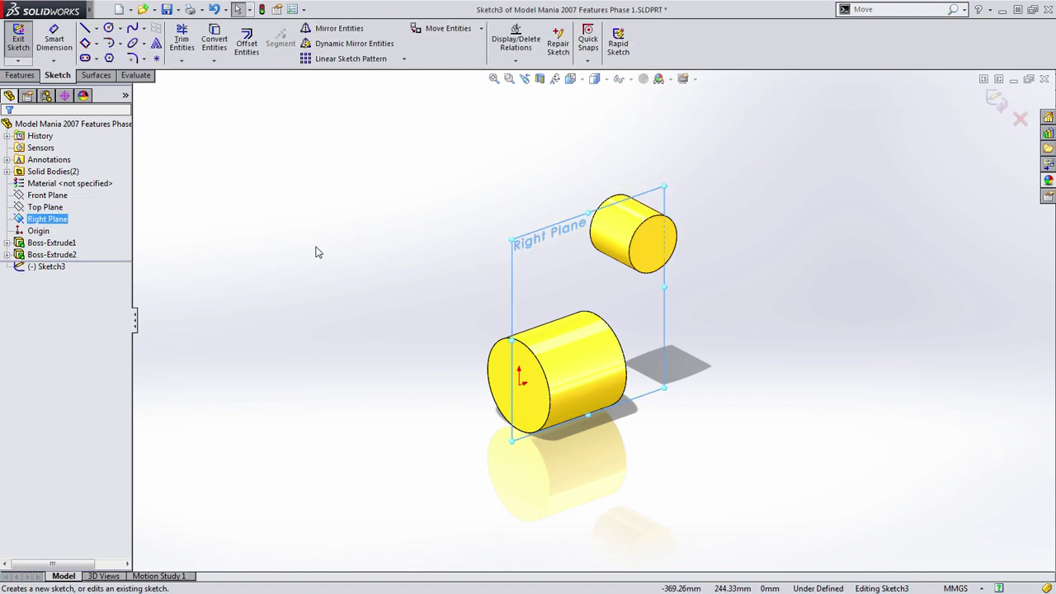
pyautogui.click(558, 227)
pyautogui.press('s')
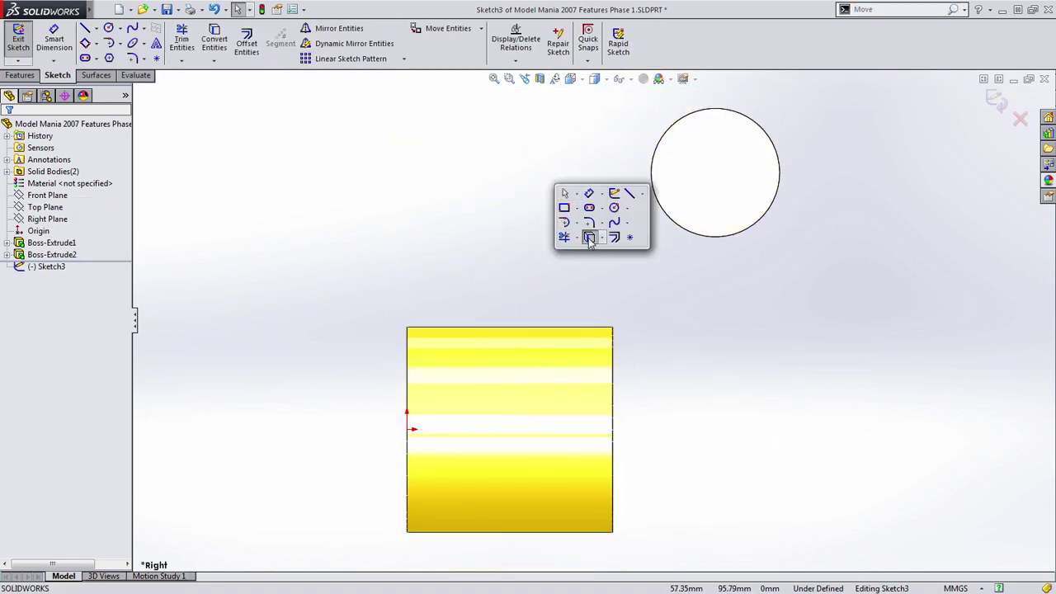
pyautogui.click(588, 239)
pyautogui.click(709, 206)
pyautogui.rightClick(708, 202)
# - Draw a horizontal line along the full top edge of the larger cylinder, from its front corner to its rear corner
pyautogui.press('s')
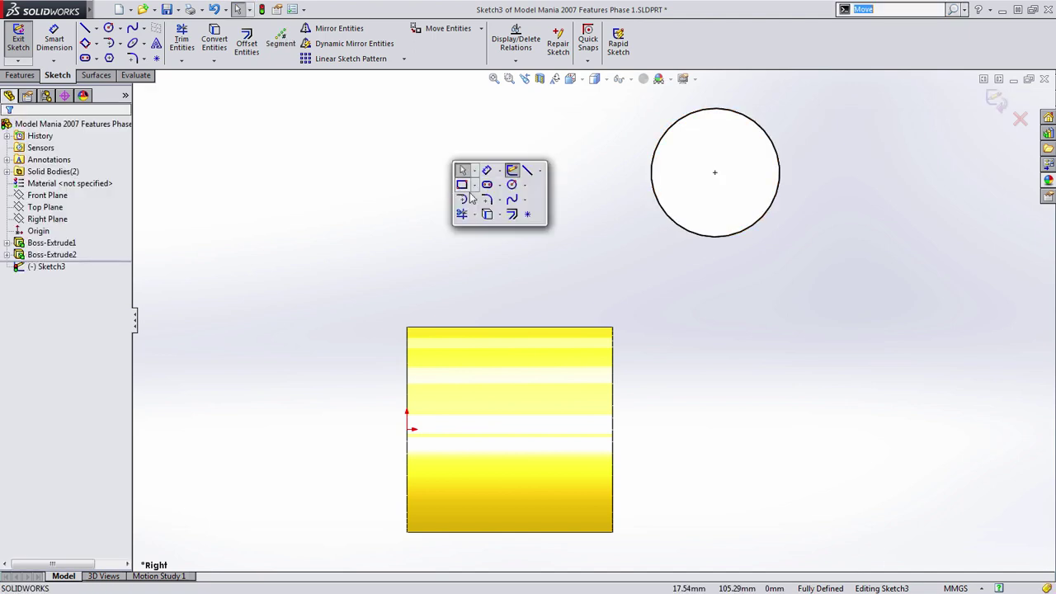
pyautogui.click(528, 171)
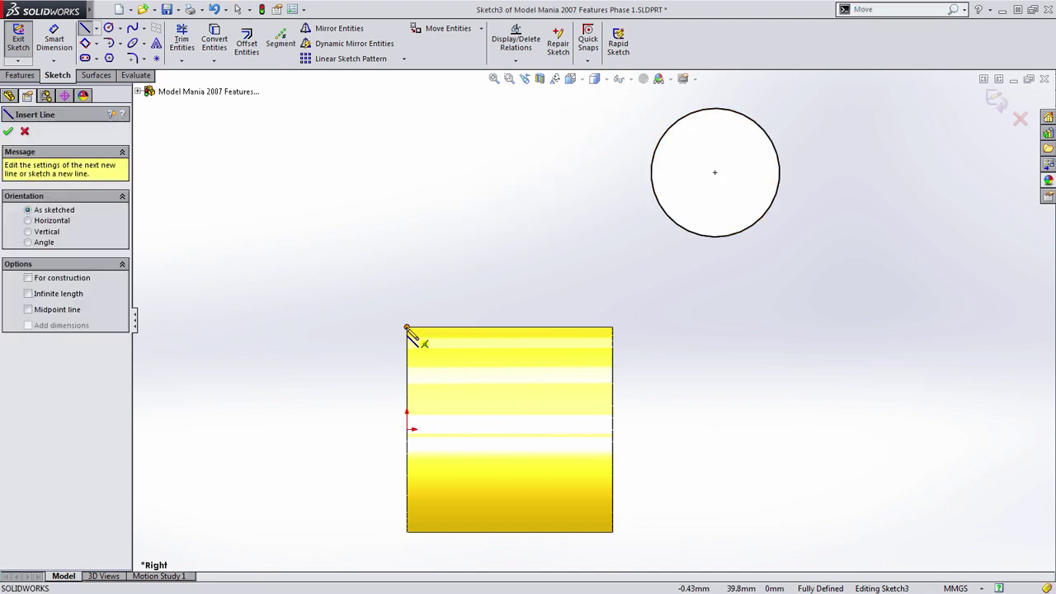
pyautogui.click(407, 327)
pyautogui.click(614, 328)
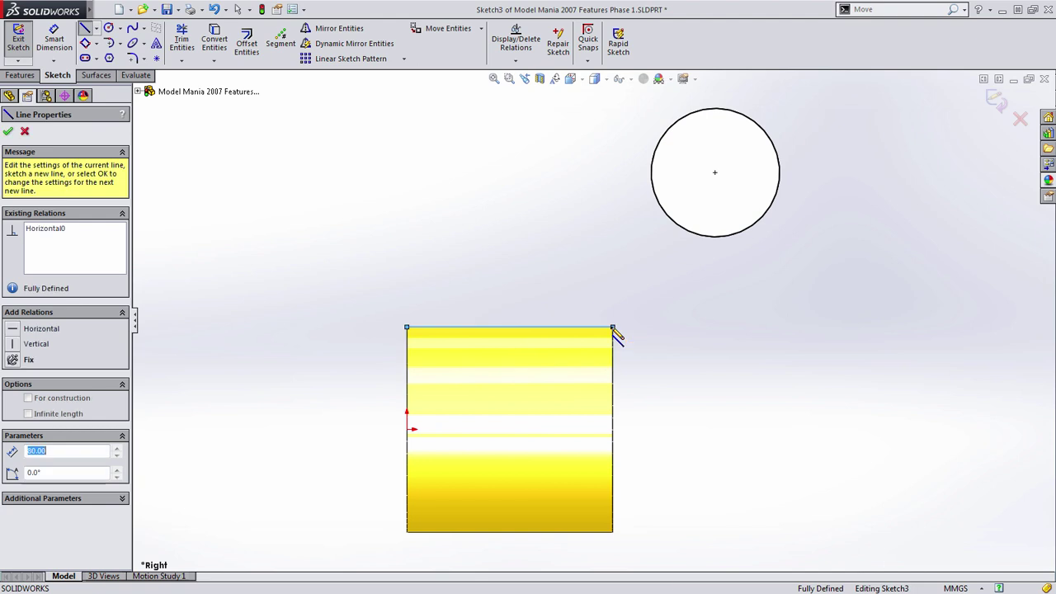
pyautogui.press('Escape')
# - Sketch an arc from the line's rear endpoint curving up to the underside of the converted circle
pyautogui.press('s')
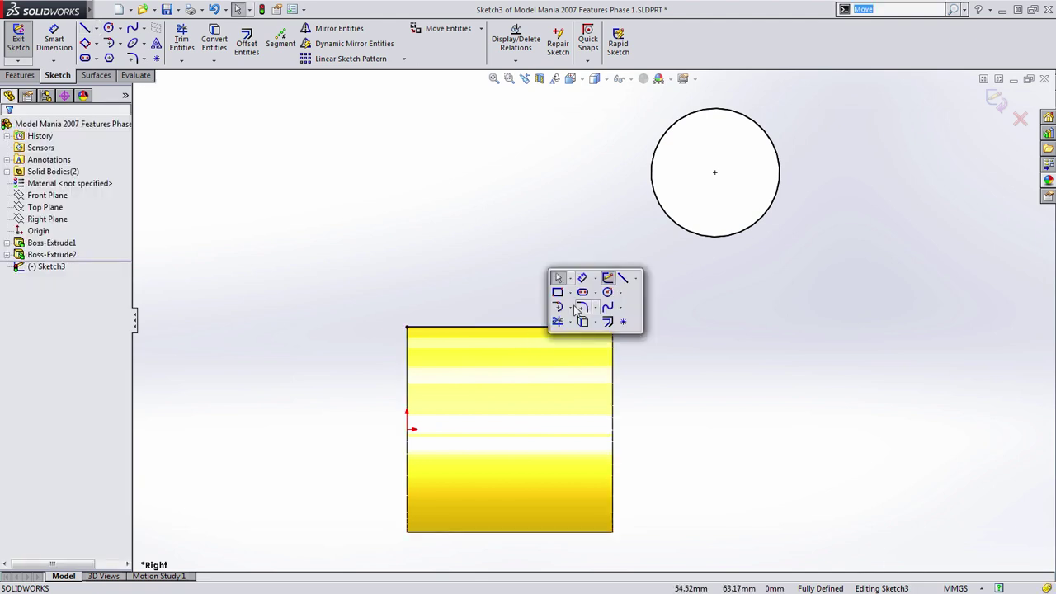
pyautogui.click(579, 308)
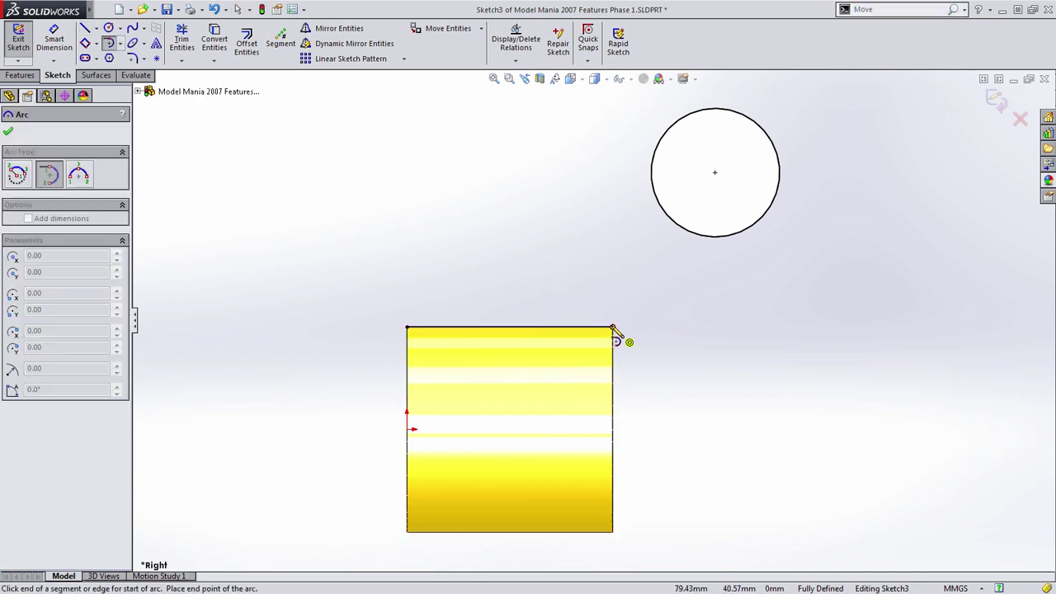
pyautogui.click(613, 329)
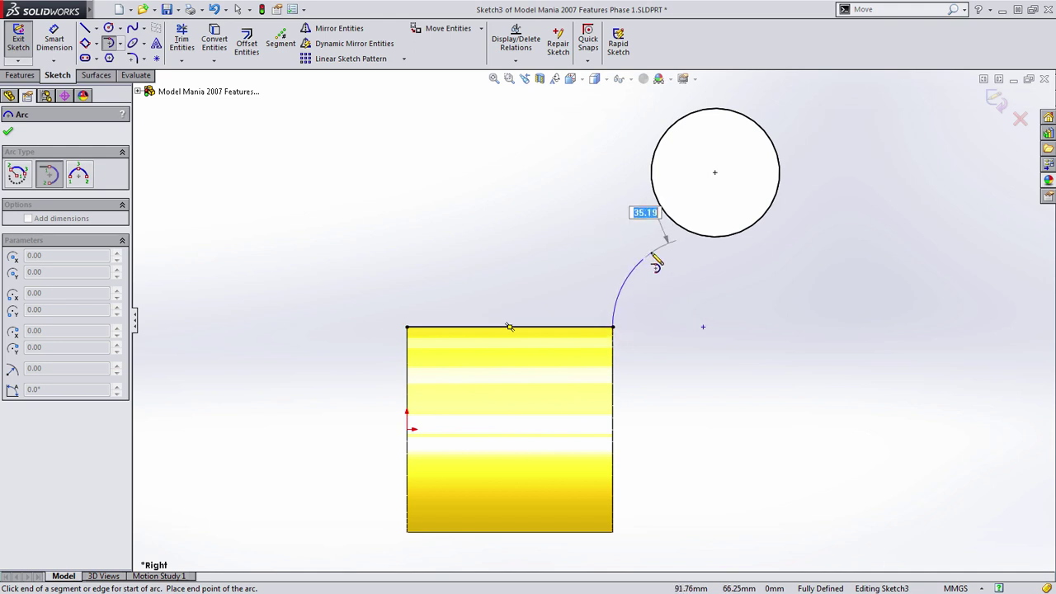
pyautogui.click(690, 235)
pyautogui.press('Escape')
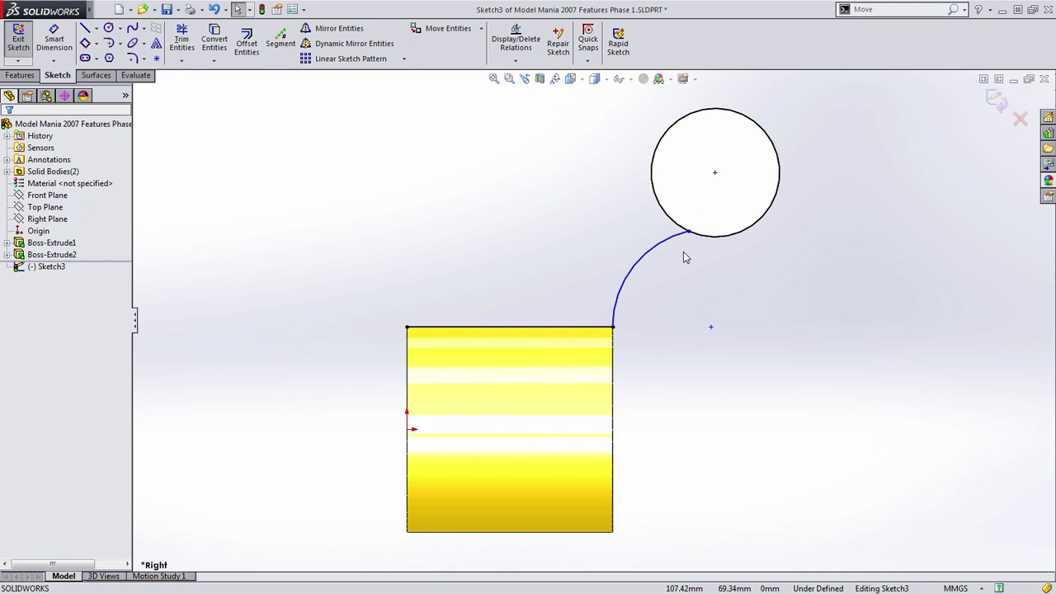
# - Add a tangent relation between the arc and the converted circle
pyautogui.moveTo(704, 216); pyautogui.dragTo(668, 239)
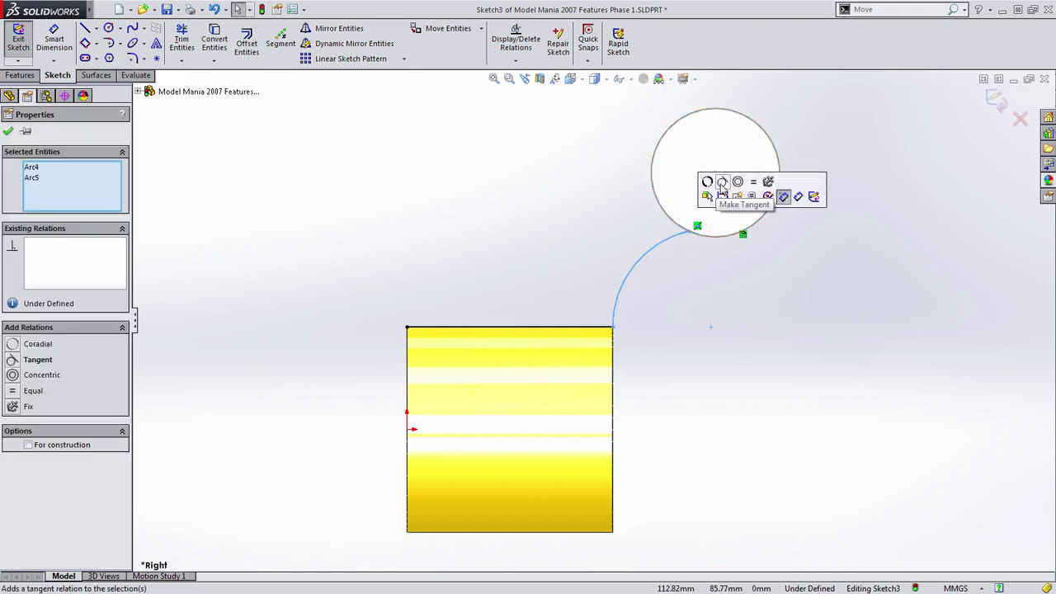
pyautogui.click(721, 182)
pyautogui.click(575, 211)
pyautogui.keyDown('ctrl'); pyautogui.moveTo(558, 216); pyautogui.dragTo(555, 271, button='middle'); pyautogui.keyUp('ctrl')
pyautogui.press('s')
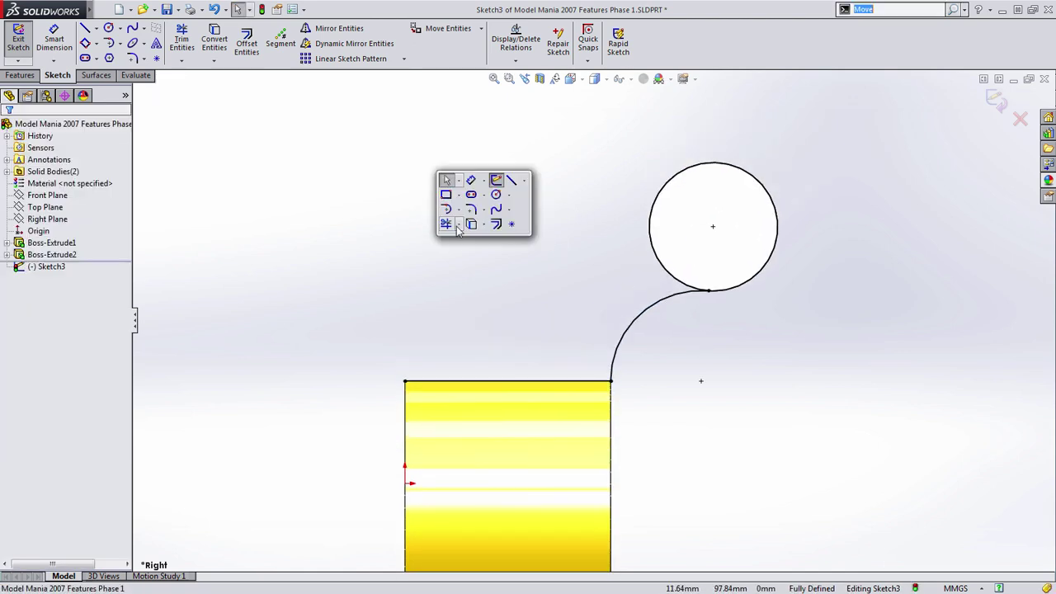
# - Sketch two connected tangent arcs from the horizontal line's front endpoint up to the upper side of the converted circle
pyautogui.click(446, 209)
pyautogui.click(405, 382)
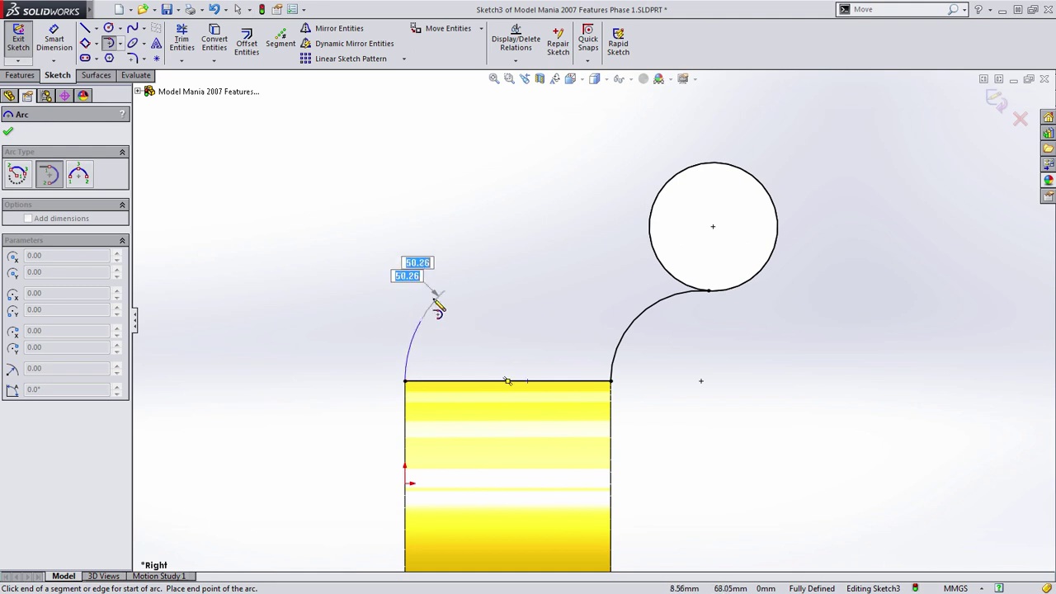
pyautogui.click(689, 169)
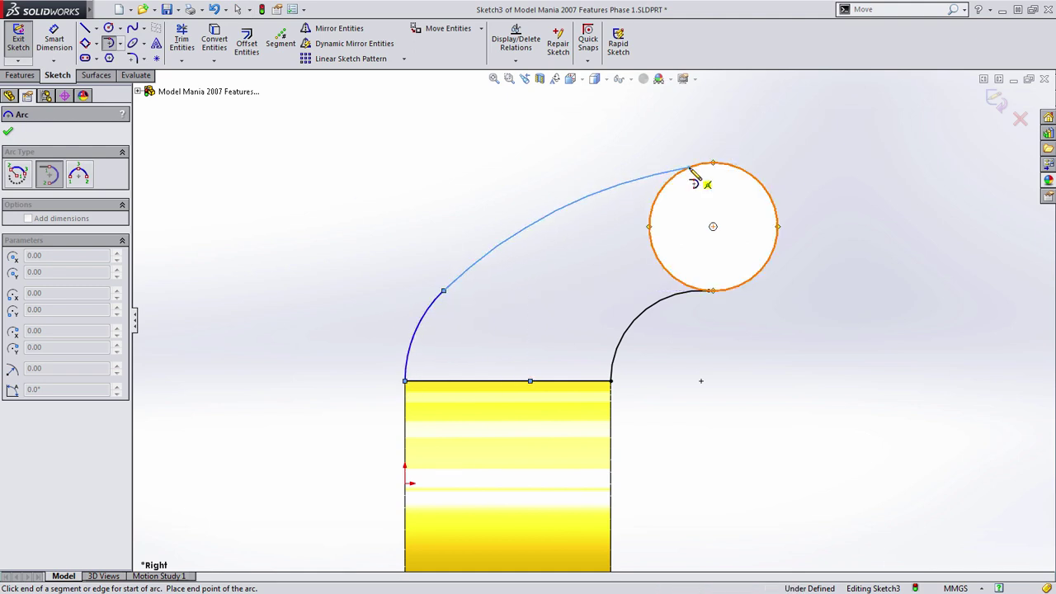
pyautogui.press('Escape')
# - Add a tangent relation between the longer upper arc and the converted circle
pyautogui.click(666, 184)
pyautogui.keyDown('ctrl'); pyautogui.click(684, 169); pyautogui.keyUp('ctrl')
pyautogui.click(715, 142)
# - Dimension the lower front arc with a radius of 50 mm
pyautogui.press('s')
pyautogui.click(446, 200)
pyautogui.click(416, 334)
pyautogui.click(345, 301)
pyautogui.write('50')
pyautogui.press('Return')
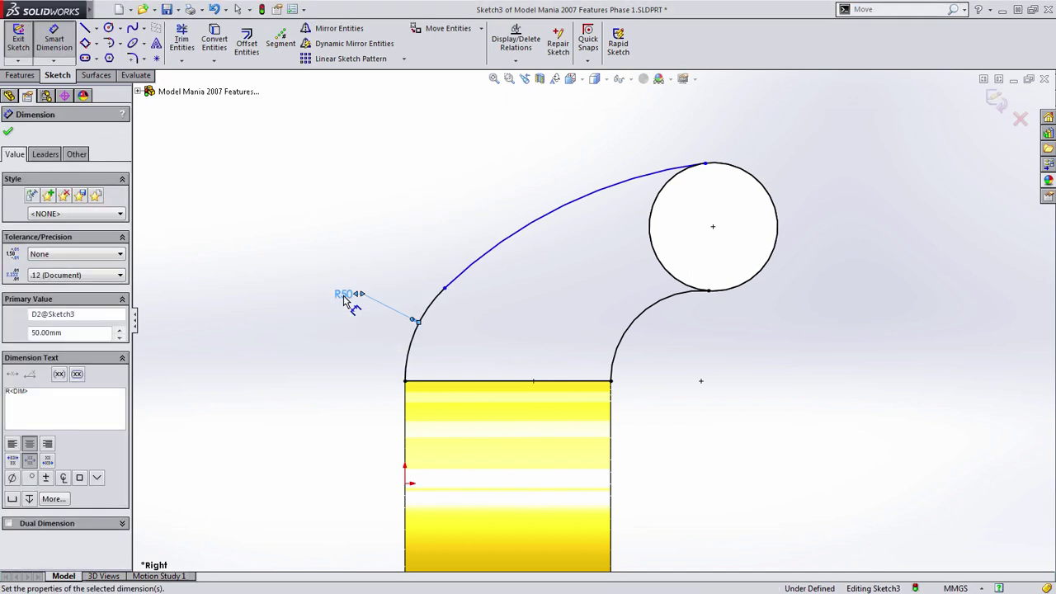
# - Dimension the long upper arc with a radius of 200 mm
pyautogui.click(499, 244)
pyautogui.click(439, 165)
pyautogui.write('20')
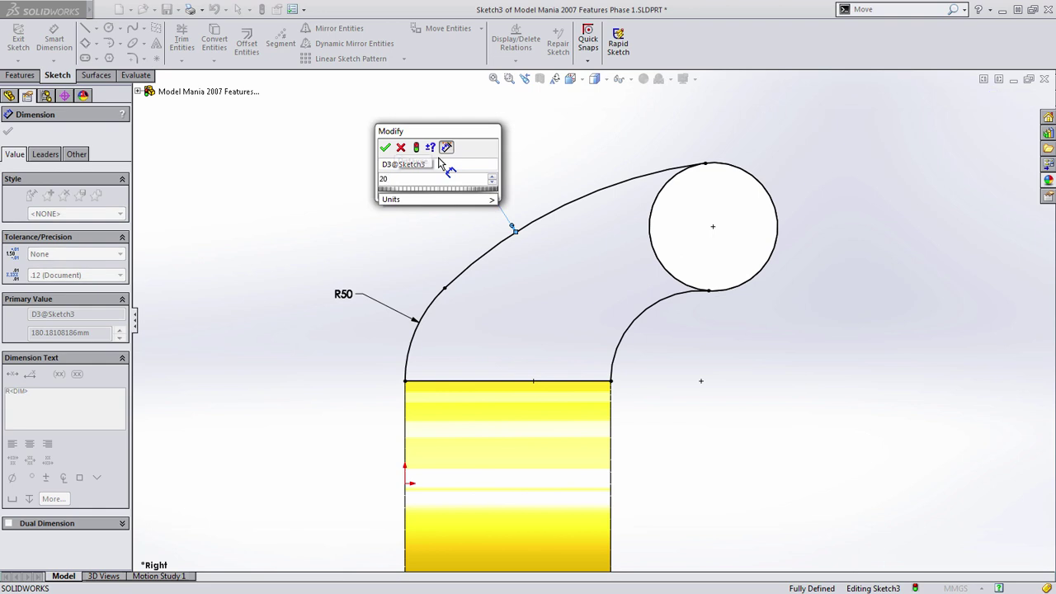
pyautogui.write('0')
pyautogui.press('Return')
pyautogui.press('Escape')
# - Trim away the outer part of the converted circle, keeping only the portion that closes the profile between the arcs
pyautogui.press('f')
pyautogui.press('s')
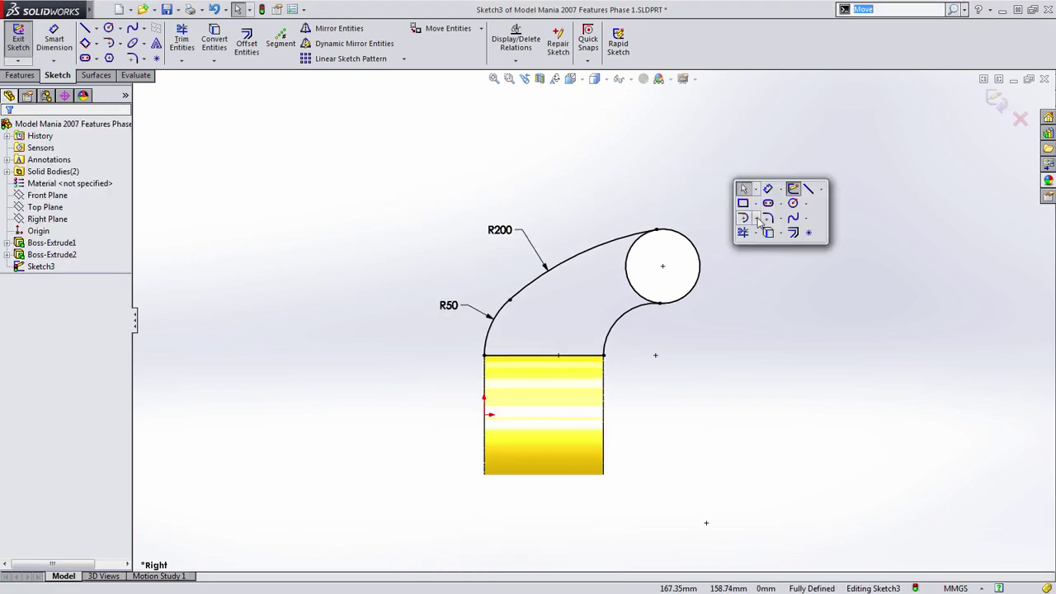
pyautogui.click(743, 233)
pyautogui.press('Escape')
pyautogui.moveTo(527, 356); pyautogui.dragTo(557, 409, button='middle')
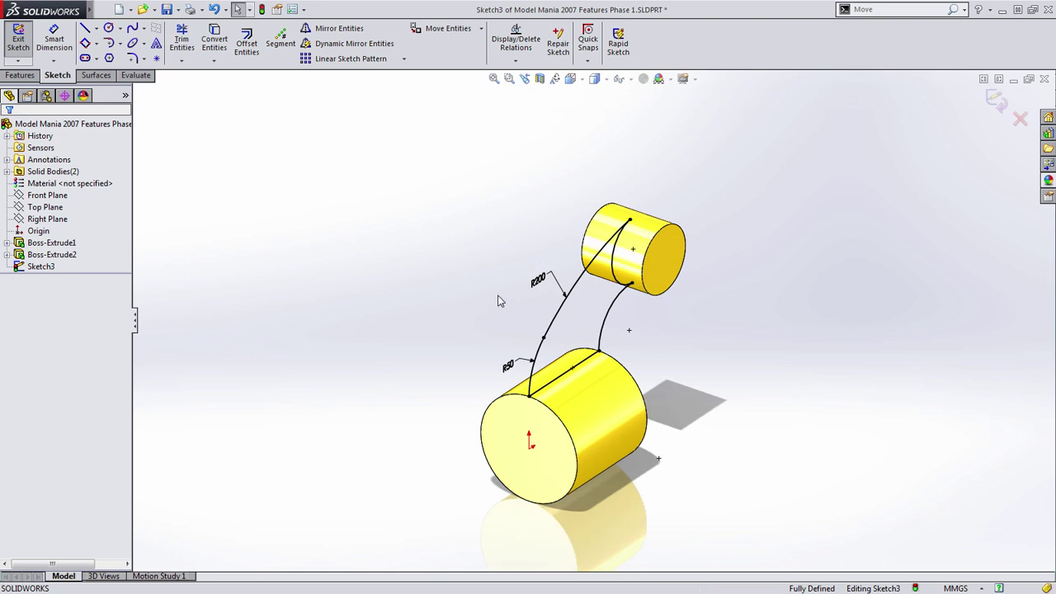
# - Extrude the connecting profile 20 mm with the Mid Plane end condition, merging the result
pyautogui.hotkey('ctrl', 'b')
pyautogui.press('s')
pyautogui.click(489, 233)
pyautogui.write('2')
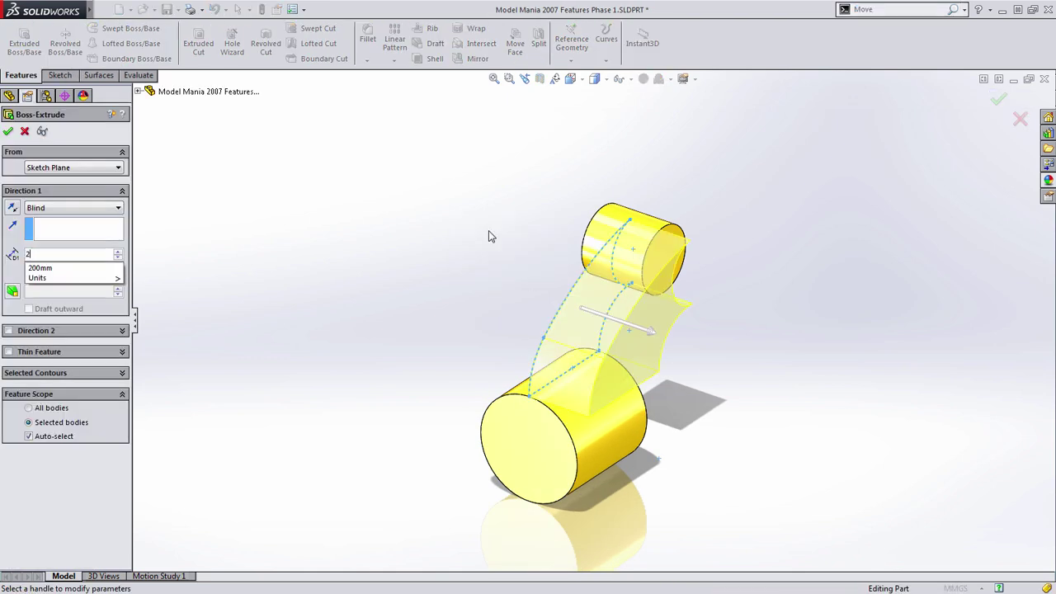
pyautogui.write('0')
pyautogui.press('Return')
pyautogui.rightClick(446, 171)
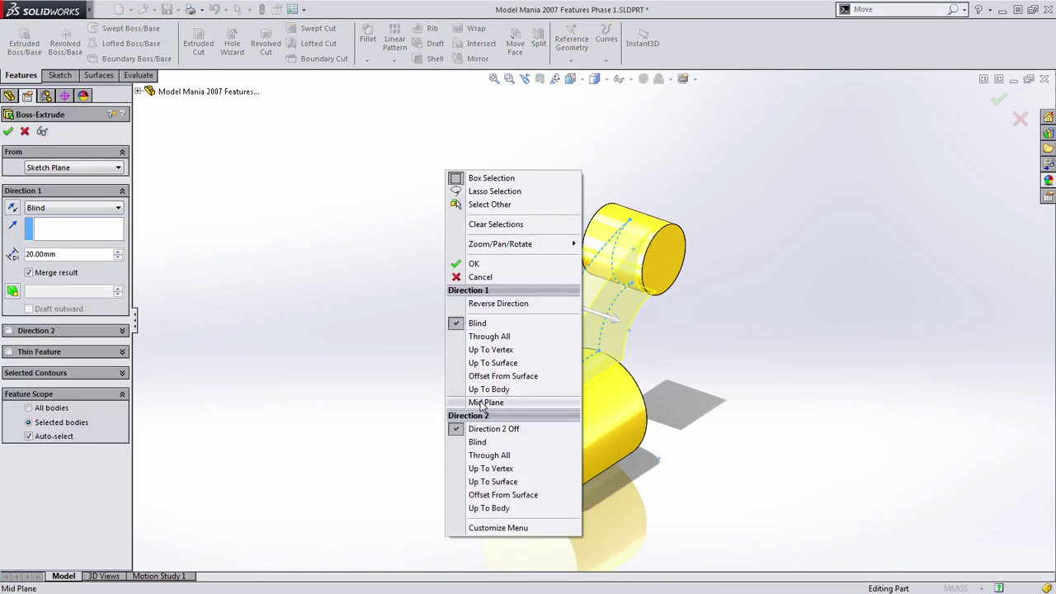
pyautogui.click(481, 403)
pyautogui.scroll(-6, 552, 411)
pyautogui.moveTo(578, 323); pyautogui.dragTo(544, 360, button='middle')
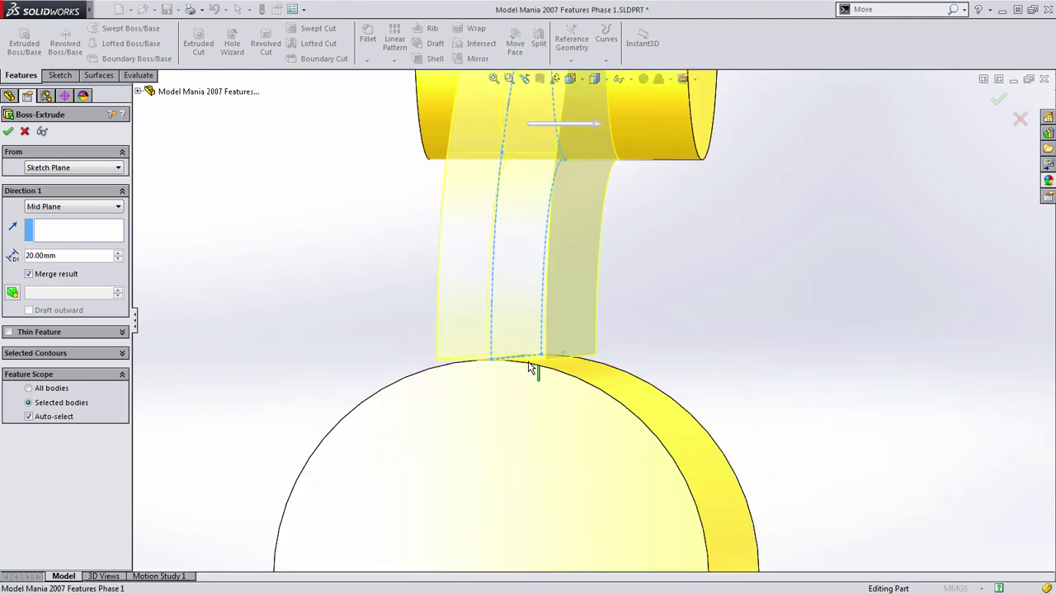
pyautogui.moveTo(689, 328); pyautogui.dragTo(623, 353, button='middle')
pyautogui.scroll(5, 665, 349)
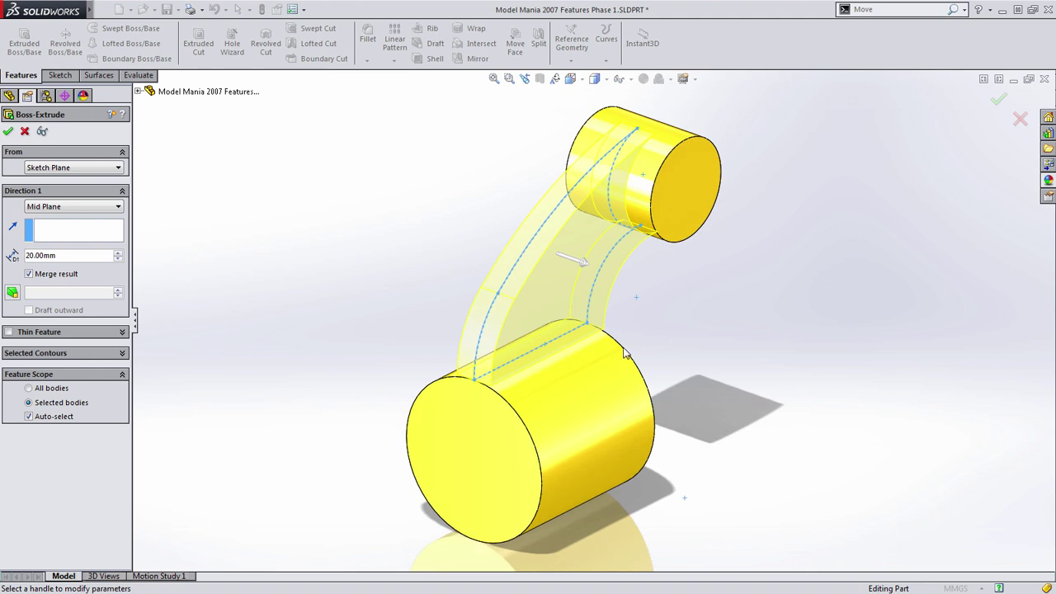
pyautogui.click(7, 132)
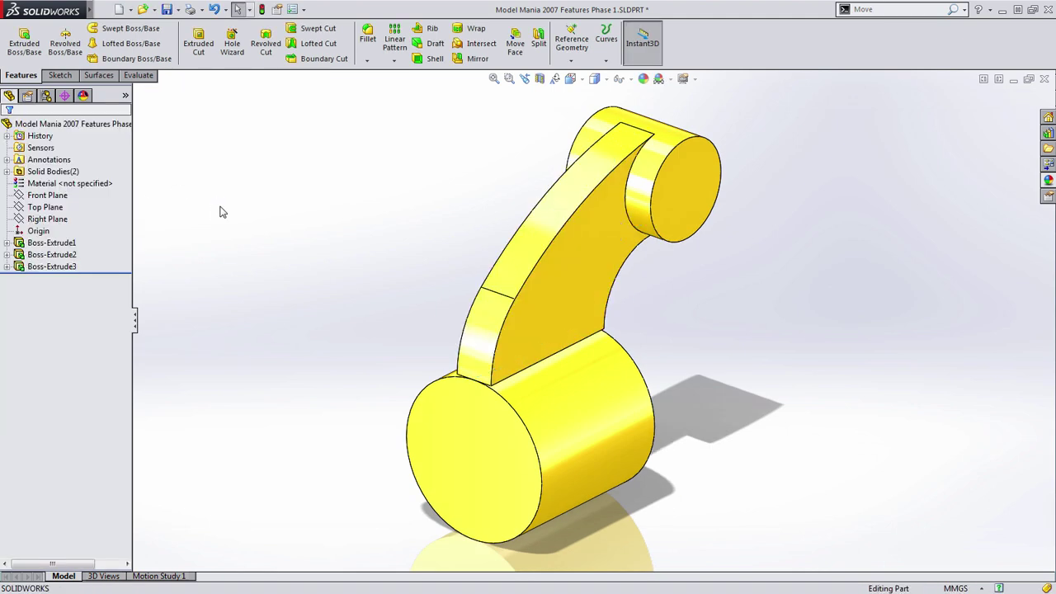
# - Examine the part's solid bodies by highlighting each one in turn
pyautogui.keyDown('ctrl'); pyautogui.moveTo(303, 284); pyautogui.dragTo(296, 283, button='middle'); pyautogui.keyUp('ctrl')
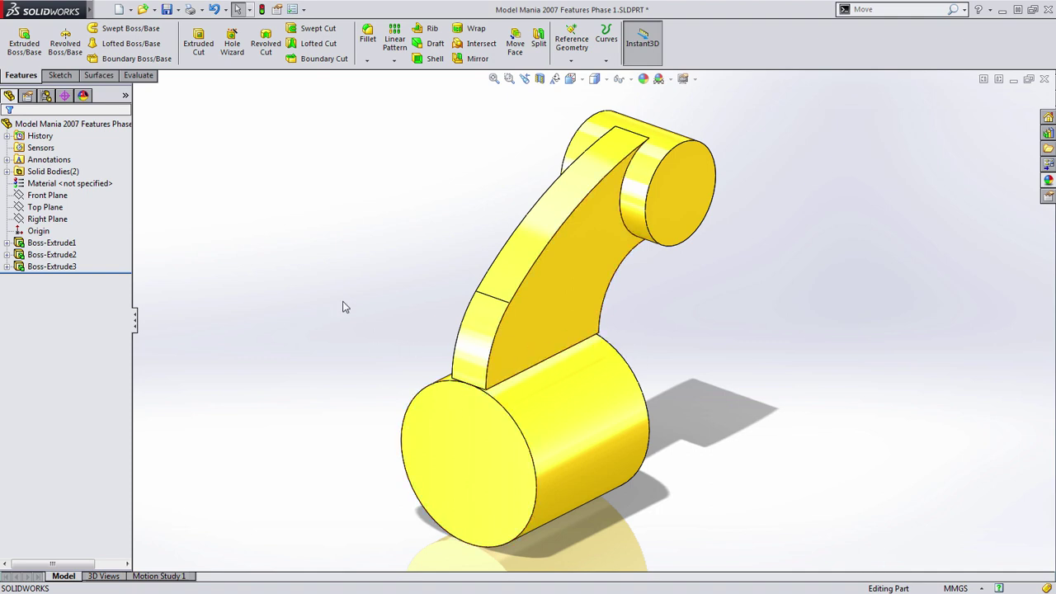
pyautogui.click(7, 171)
pyautogui.click(41, 183)
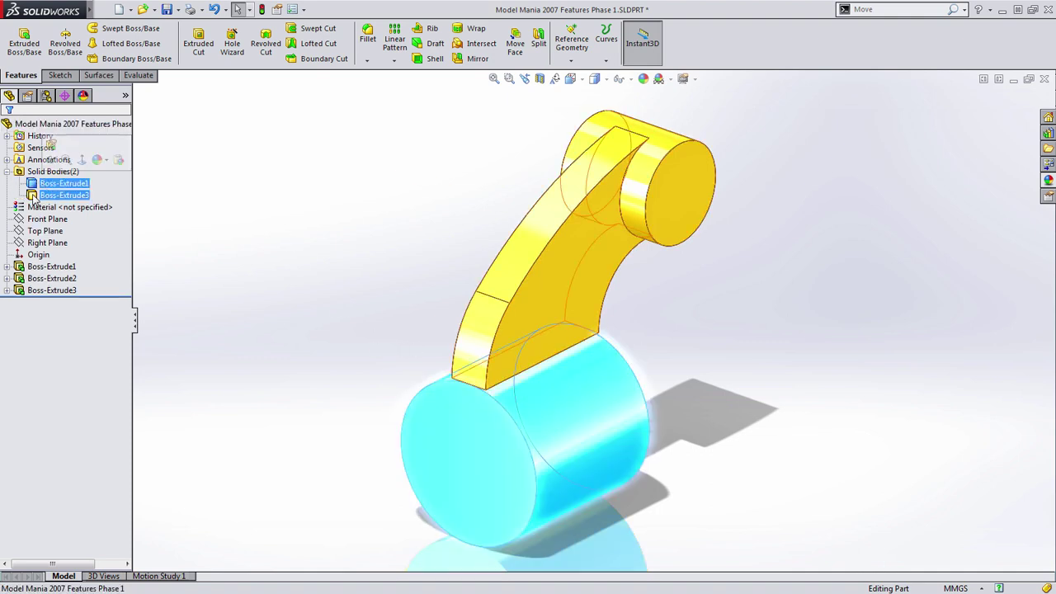
pyautogui.click(33, 196)
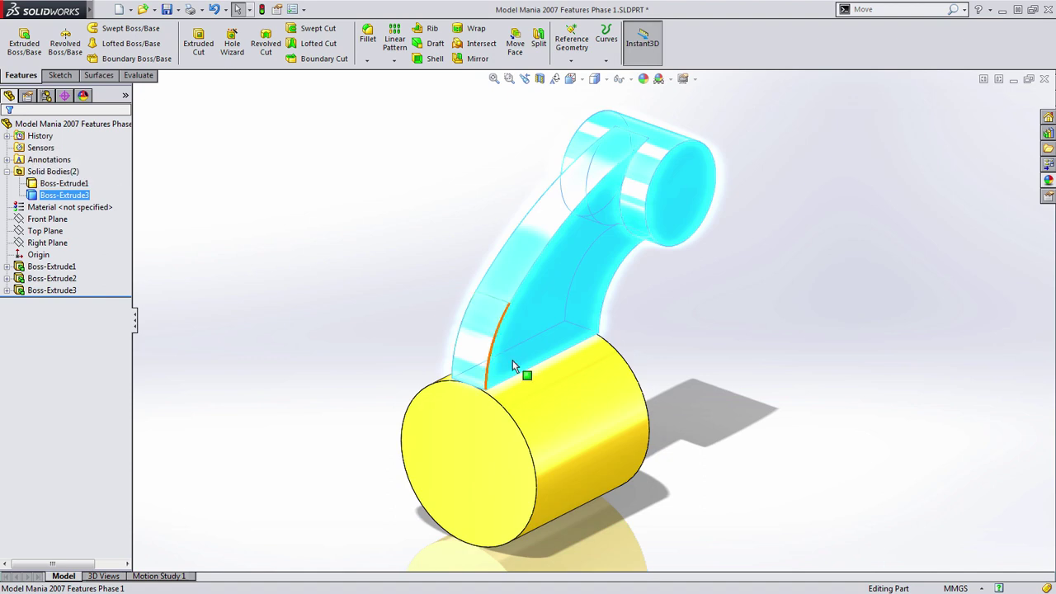
pyautogui.press('Escape')
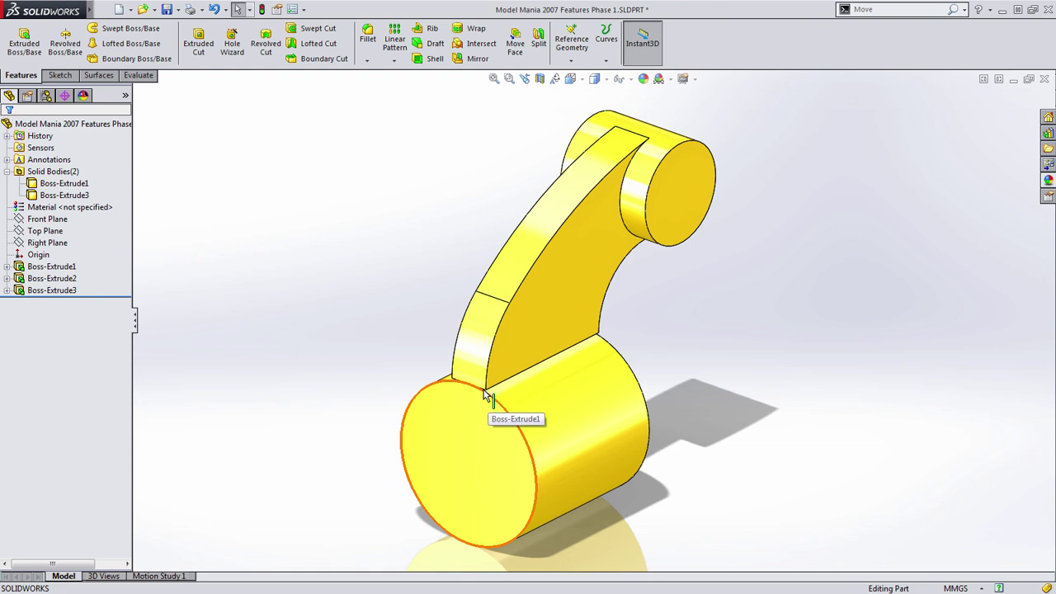
pyautogui.click(6, 172)
# - Edit the connecting arm's sketch and delete the horizontal line along the larger cylinder's top edge
pyautogui.click(49, 266)
pyautogui.click(108, 245)
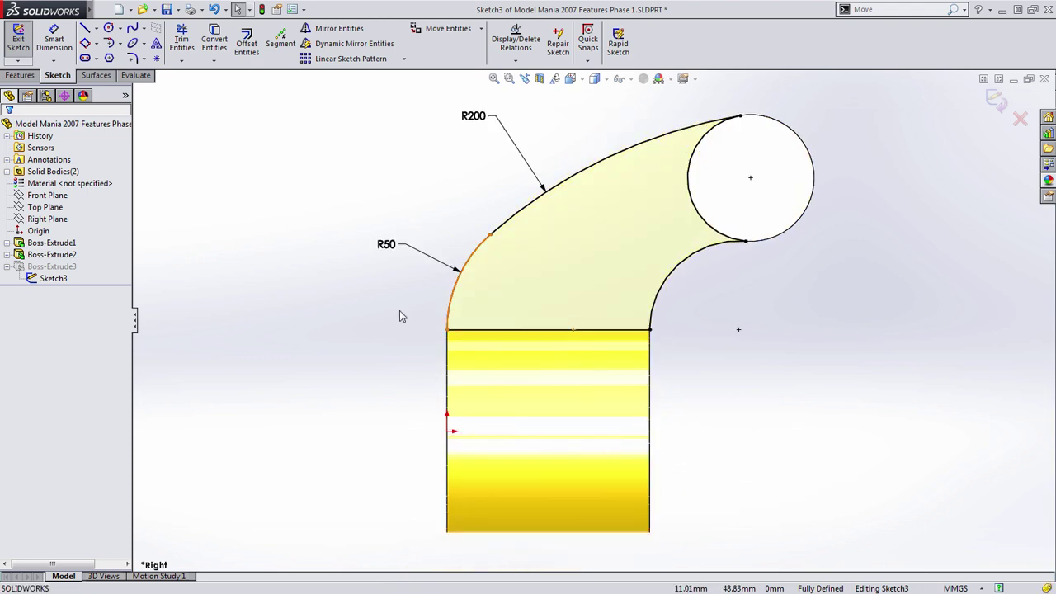
pyautogui.click(599, 338)
pyautogui.click(426, 358)
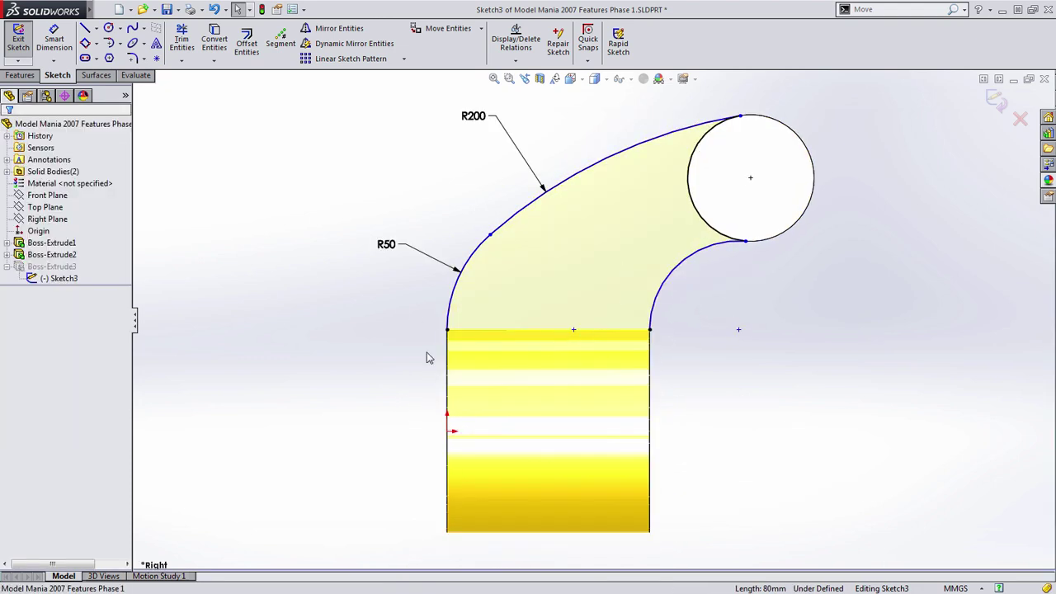
# - Close the profile with lines from the front arc's lower end down to the origin, across to the cylinder's rear and up, and rebuild
pyautogui.press('s')
pyautogui.click(390, 270)
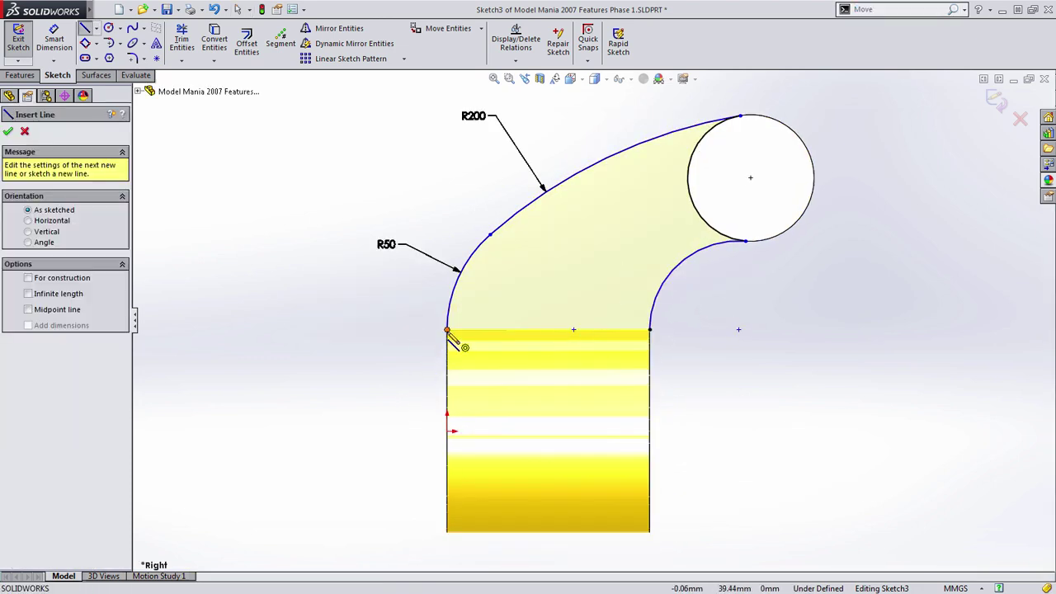
pyautogui.click(446, 330)
pyautogui.click(446, 430)
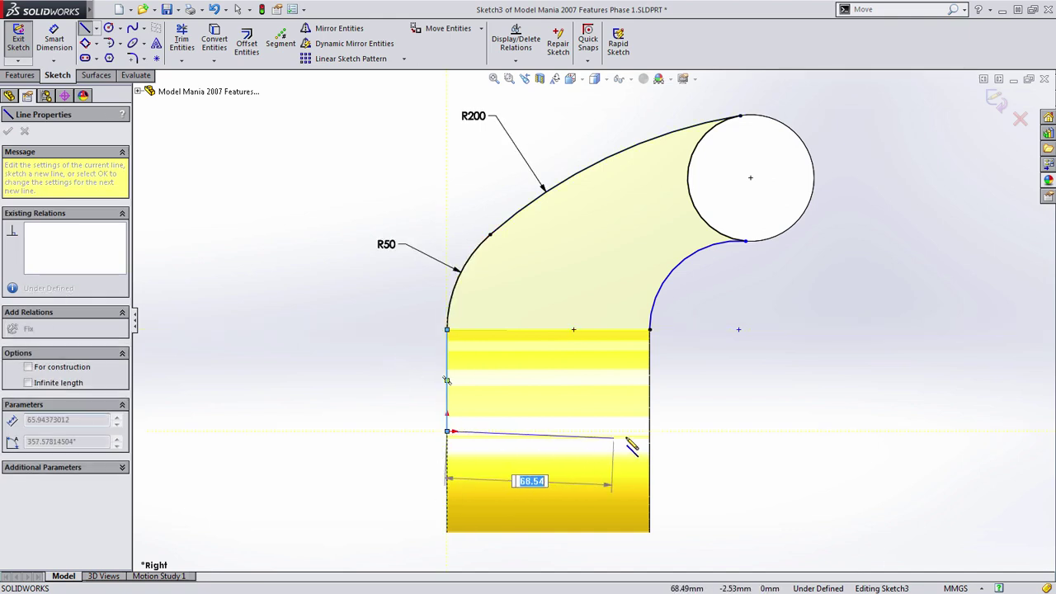
pyautogui.click(650, 430)
pyautogui.press('Escape')
pyautogui.press('Escape')
pyautogui.moveTo(394, 307)
pyautogui.mouseDown(button='middle')
pyautogui.moveTo(481, 409)
pyautogui.moveTo(443, 354)
pyautogui.mouseUp(button='middle')
pyautogui.hotkey('ctrl', 'b')
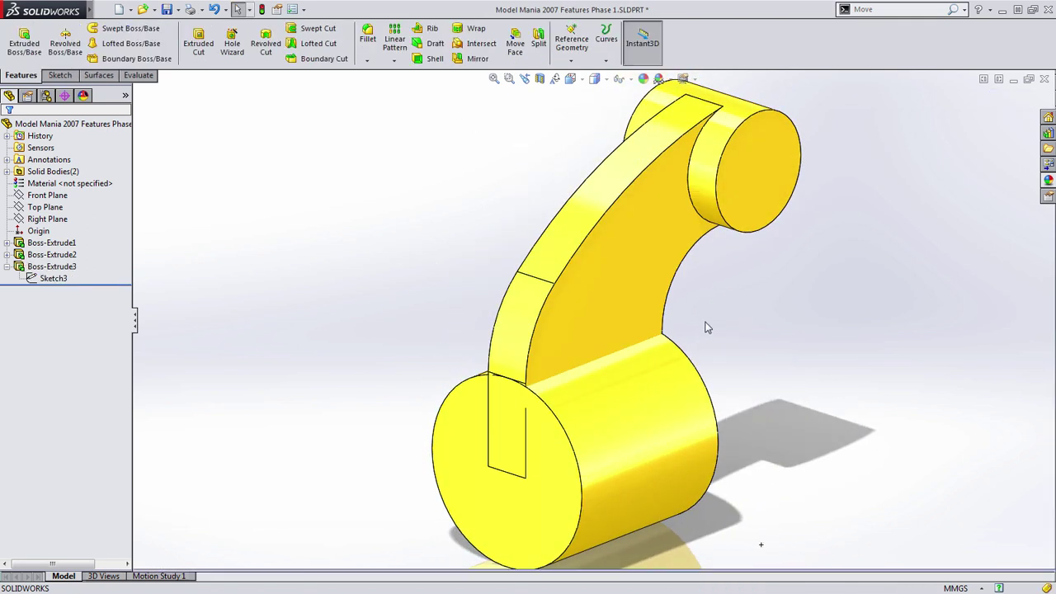
# - Edit the connecting arm's extrusion so that its feature scope covers all bodies
pyautogui.moveTo(702, 325); pyautogui.dragTo(706, 330, button='middle')
pyautogui.press('z')
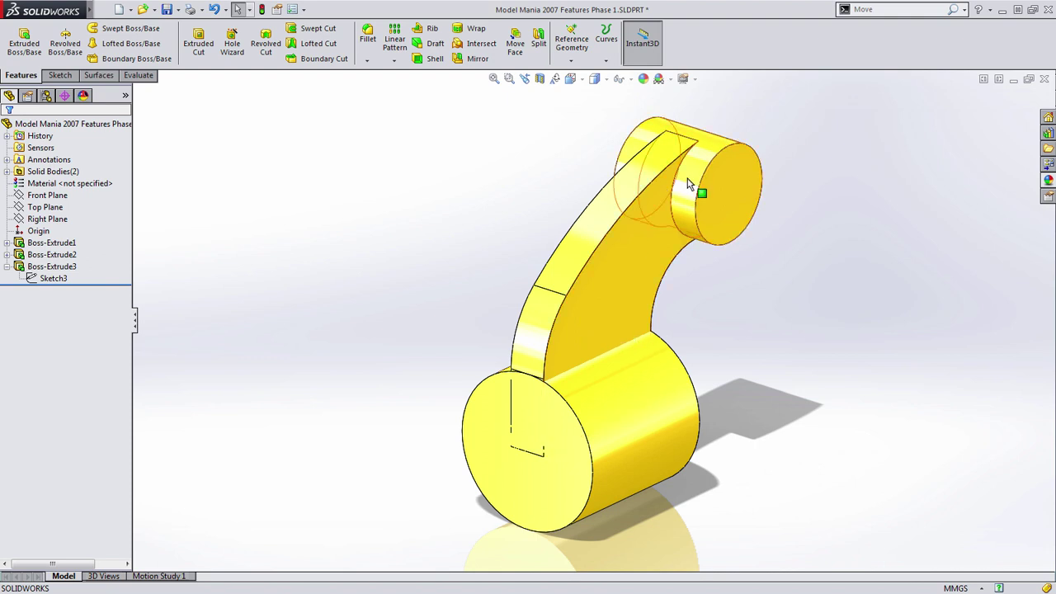
pyautogui.click(51, 266)
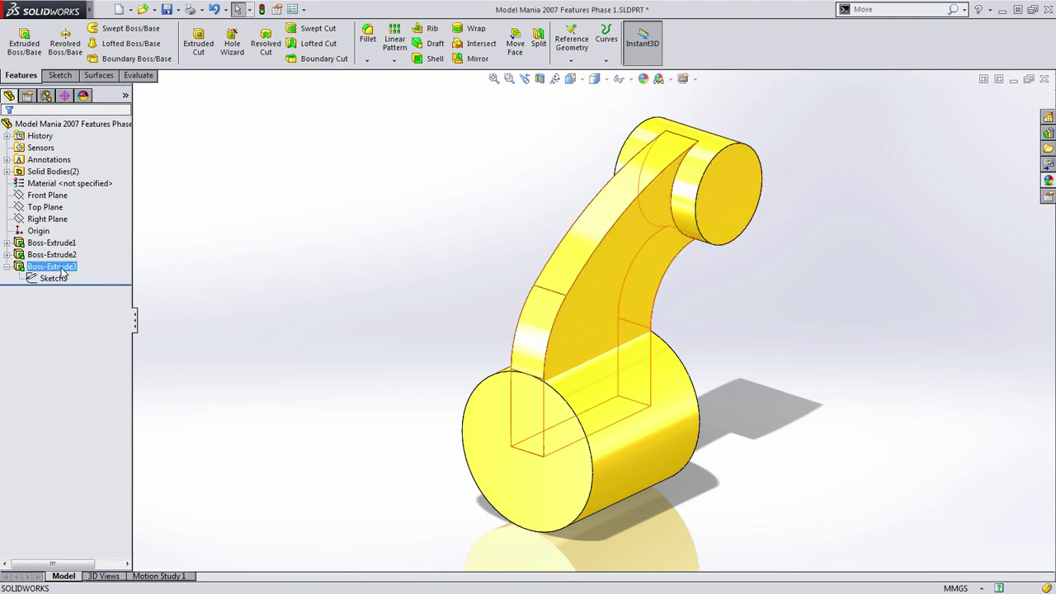
pyautogui.click(116, 237)
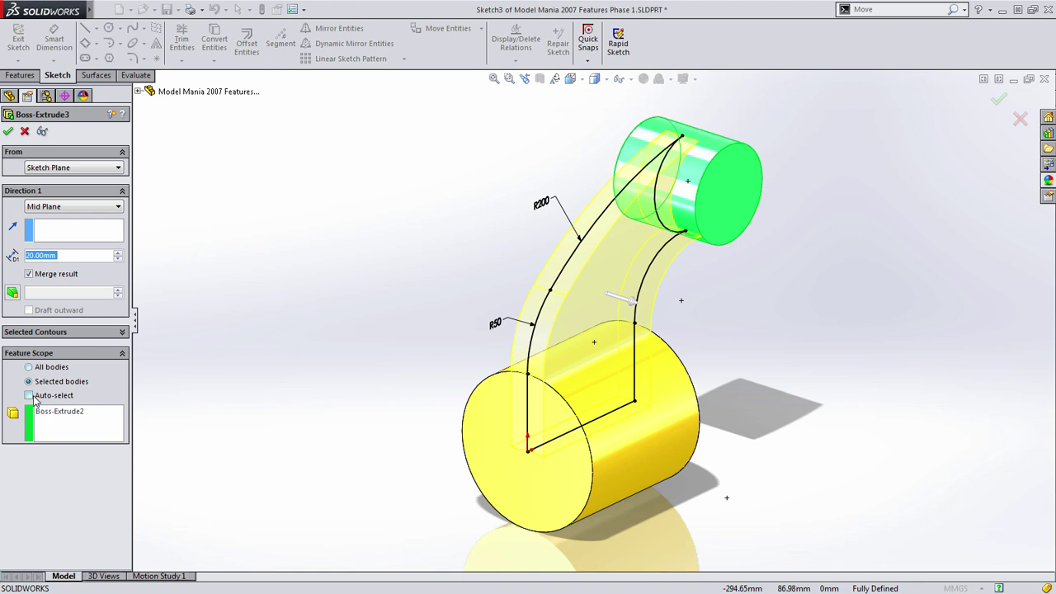
pyautogui.click(30, 367)
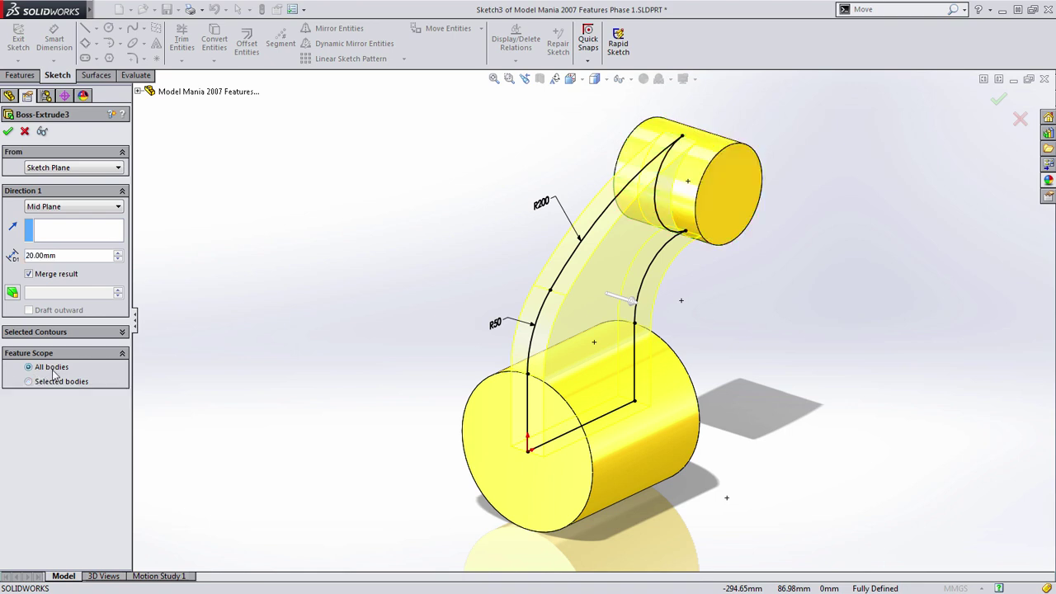
pyautogui.click(10, 133)
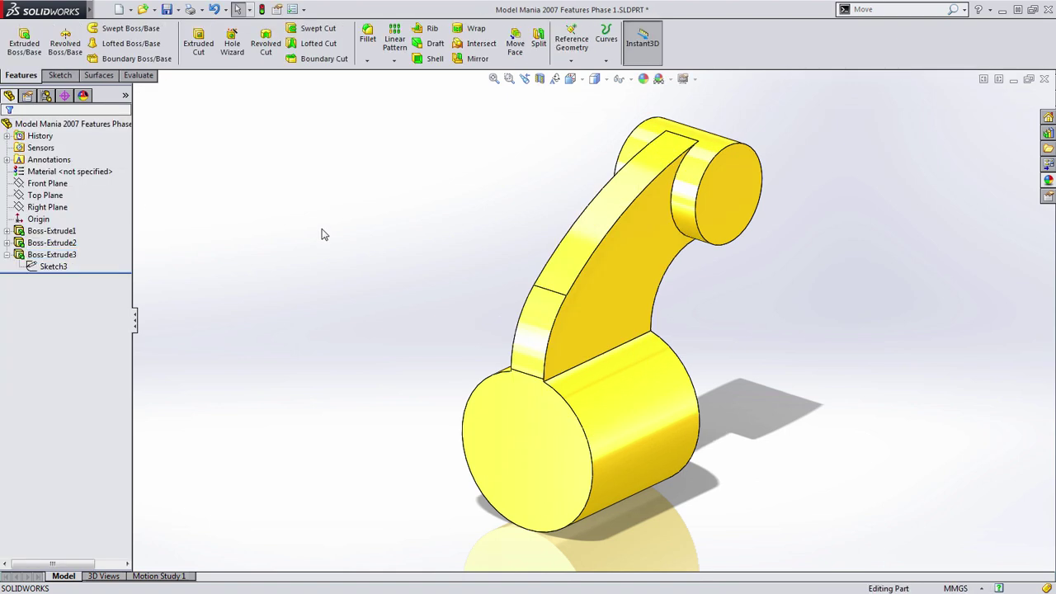
# - Sketch a 30 mm diameter circle on the smaller cylinder's end face, concentric with the cylinder
pyautogui.click(737, 215)
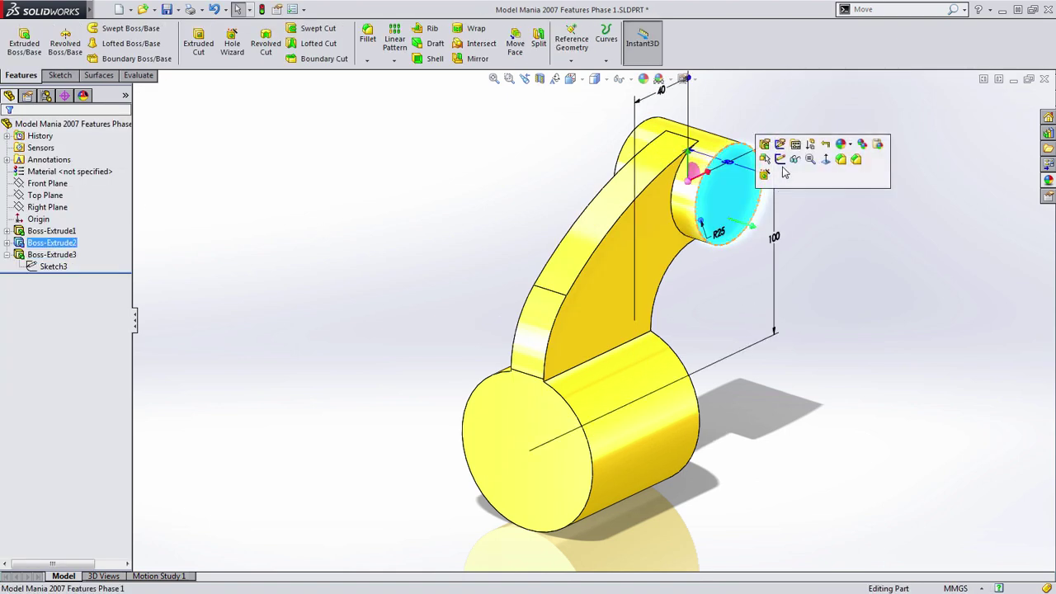
pyautogui.click(790, 140)
pyautogui.press('s')
pyautogui.click(851, 155)
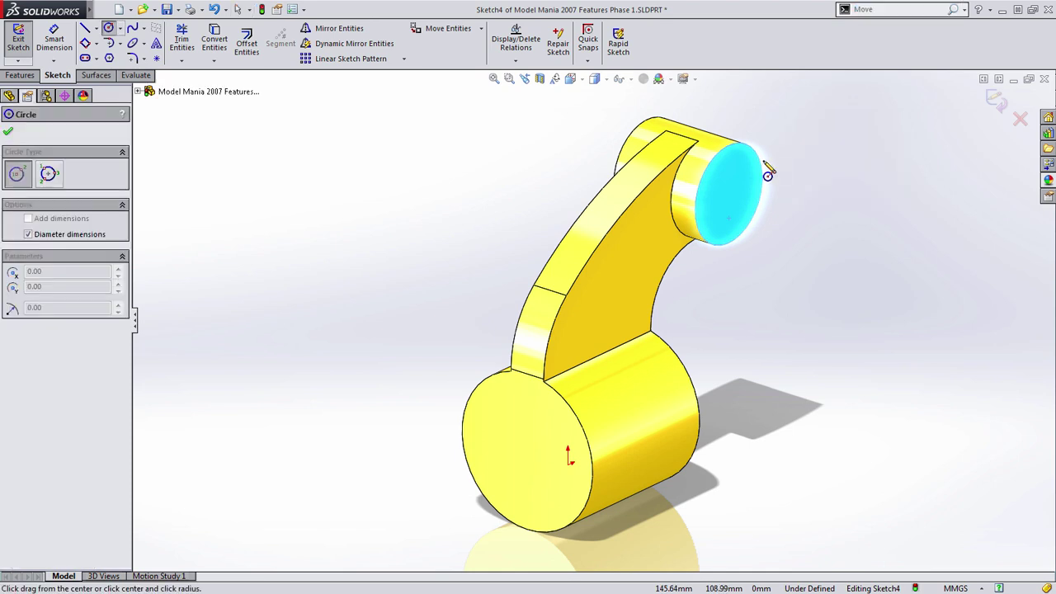
pyautogui.click(729, 194)
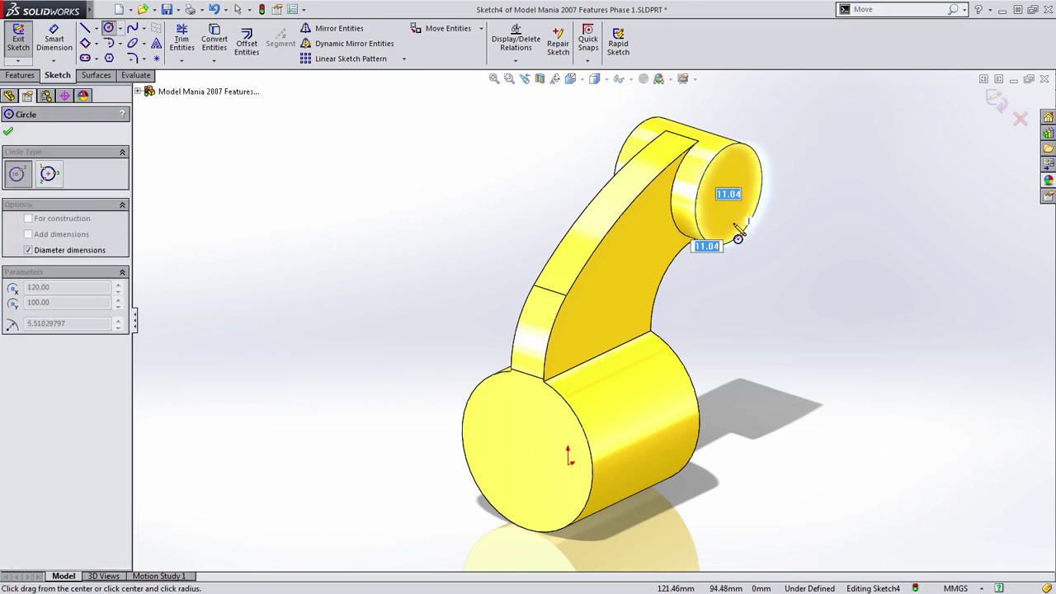
pyautogui.press('Return')
pyautogui.press('Escape')
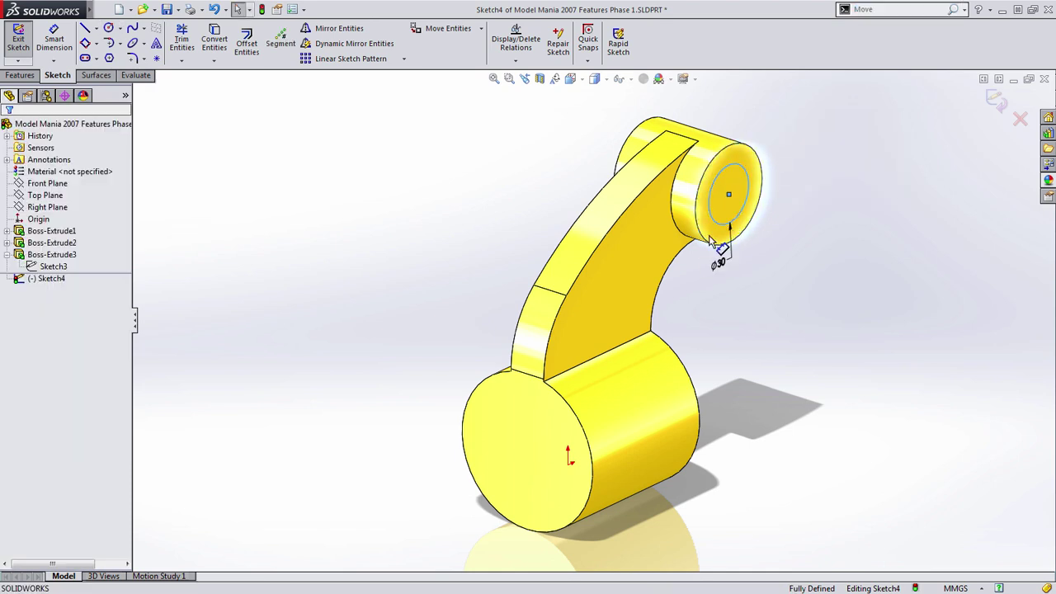
# - Cut the 30 mm circle Through All to bore the smaller cylinder
pyautogui.doubleClick(818, 246)
pyautogui.press('s')
pyautogui.rightClick(832, 150)
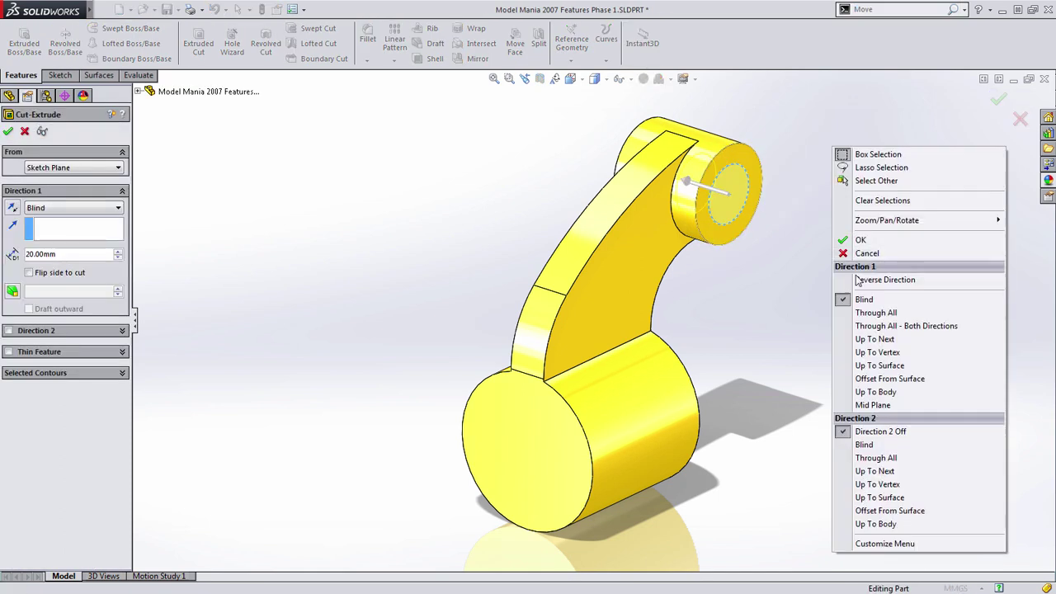
pyautogui.click(866, 309)
pyautogui.press('Return')
# - Sketch a 50 mm diameter circle centred on the origin on the larger cylinder's front face
pyautogui.click(511, 450)
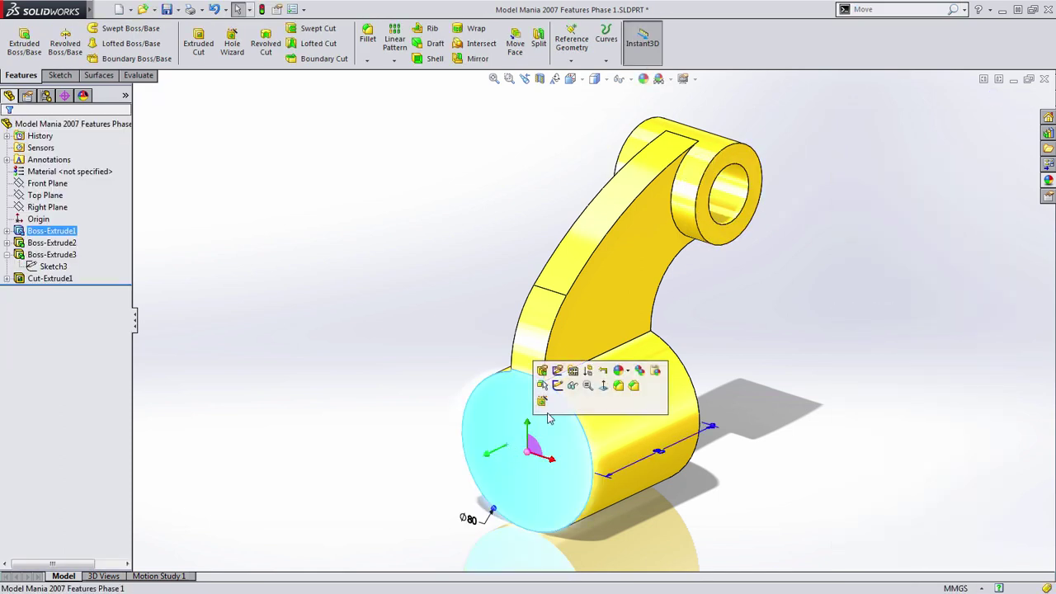
pyautogui.click(560, 395)
pyautogui.press('s')
pyautogui.click(438, 259)
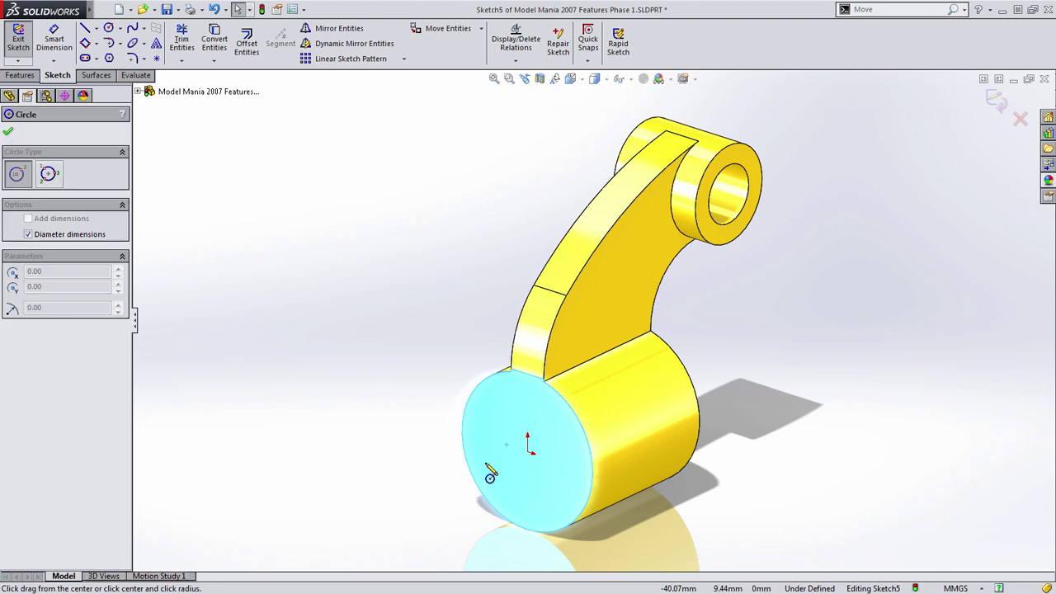
pyautogui.click(527, 452)
pyautogui.write('5')
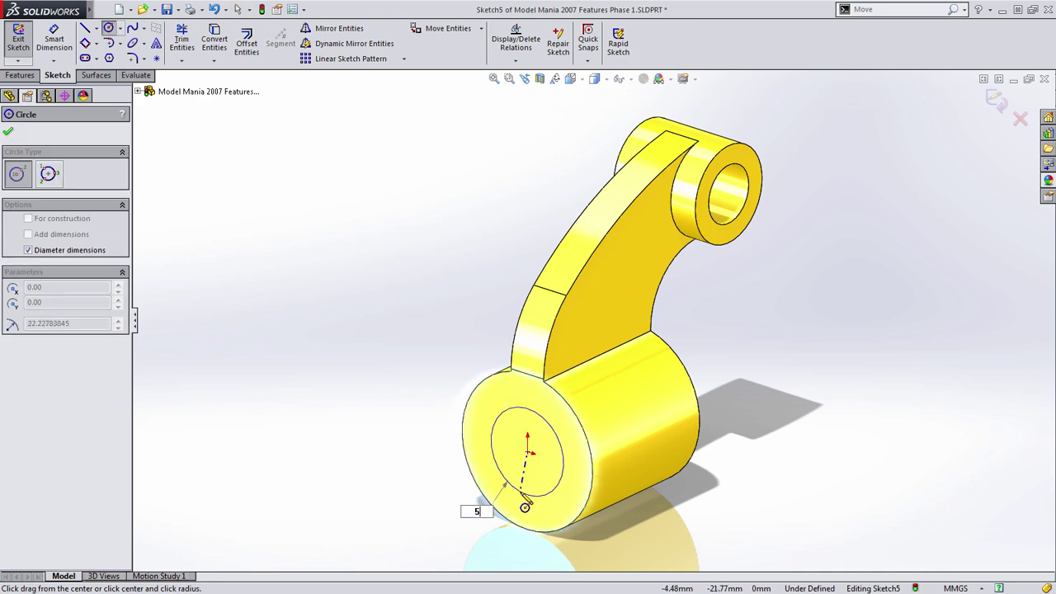
pyautogui.write('0')
pyautogui.press('Return')
pyautogui.press('Escape')
# - Cut the 50 mm circle Through All to bore the larger cylinder
pyautogui.hotkey('ctrl', 'b')
pyautogui.press('s')
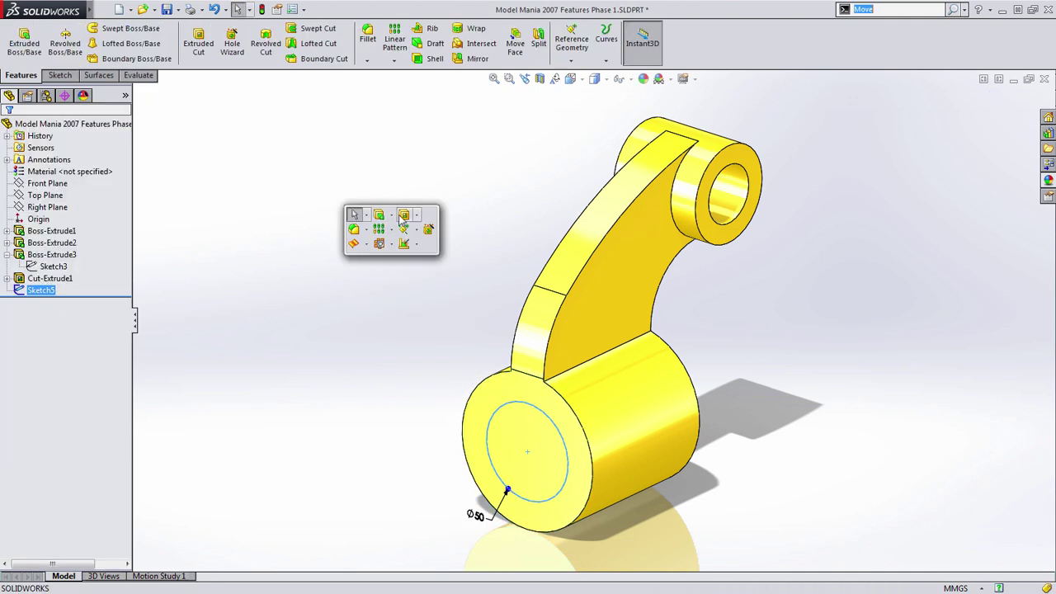
pyautogui.click(403, 215)
pyautogui.rightClick(392, 176)
pyautogui.click(436, 345)
pyautogui.press('Return')
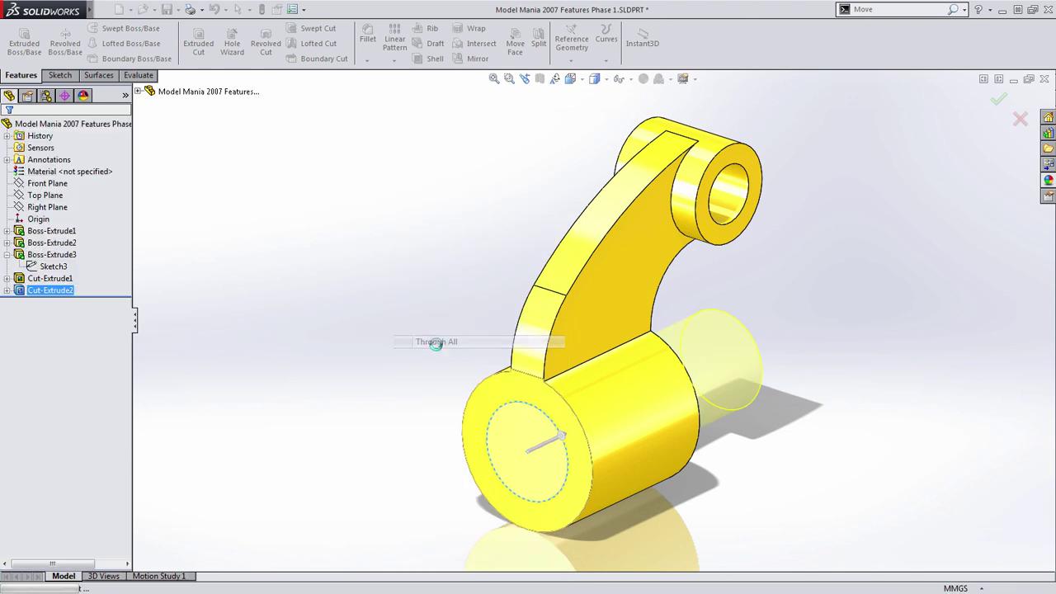
# - Sketch a rectangle 14 mm wide and about 26 mm high on the larger cylinder's front face, overlapping the upper part of the bore
pyautogui.click(565, 412)
pyautogui.click(583, 367)
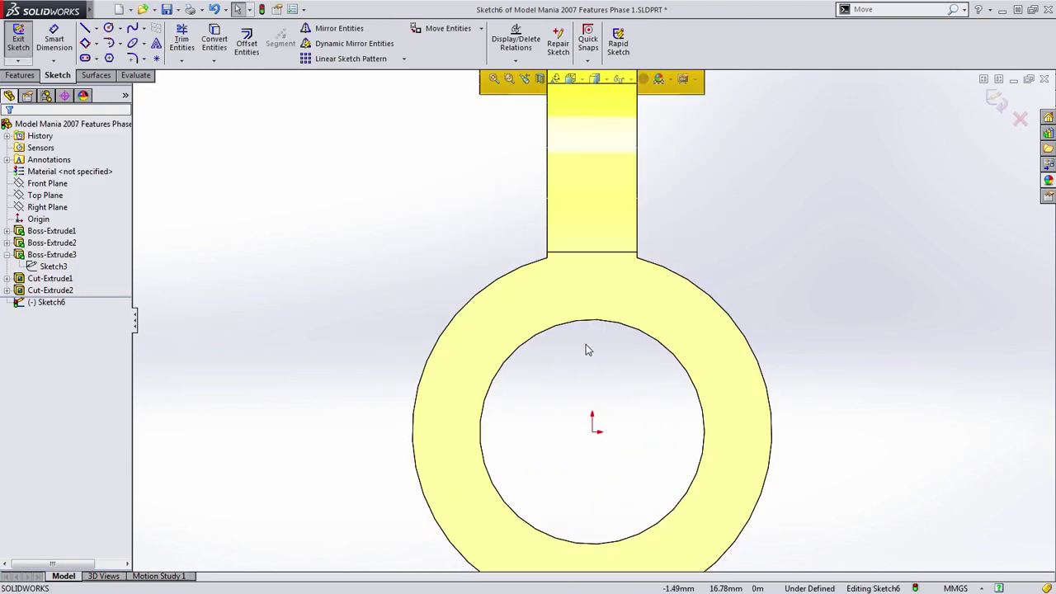
pyautogui.press('s')
pyautogui.click(599, 360)
pyautogui.click(563, 290)
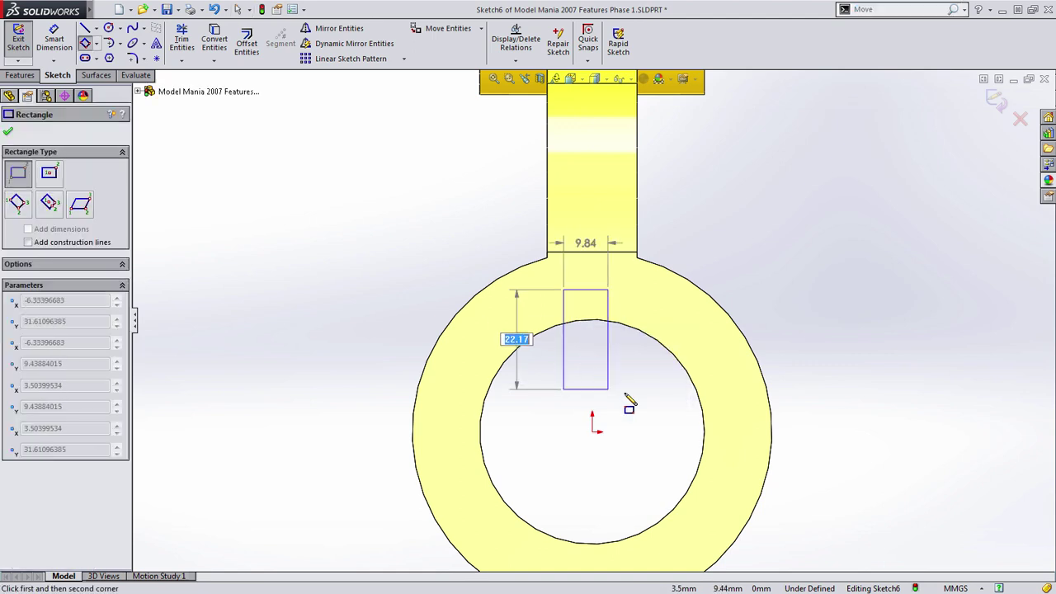
pyautogui.press('Tab')
pyautogui.write('1')
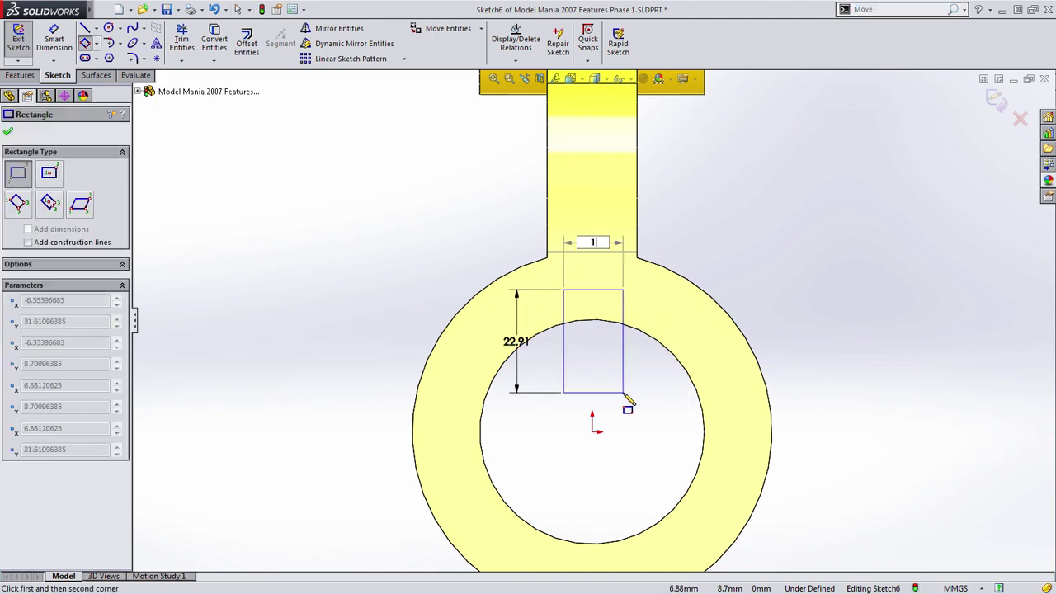
pyautogui.write('4')
pyautogui.press('Tab')
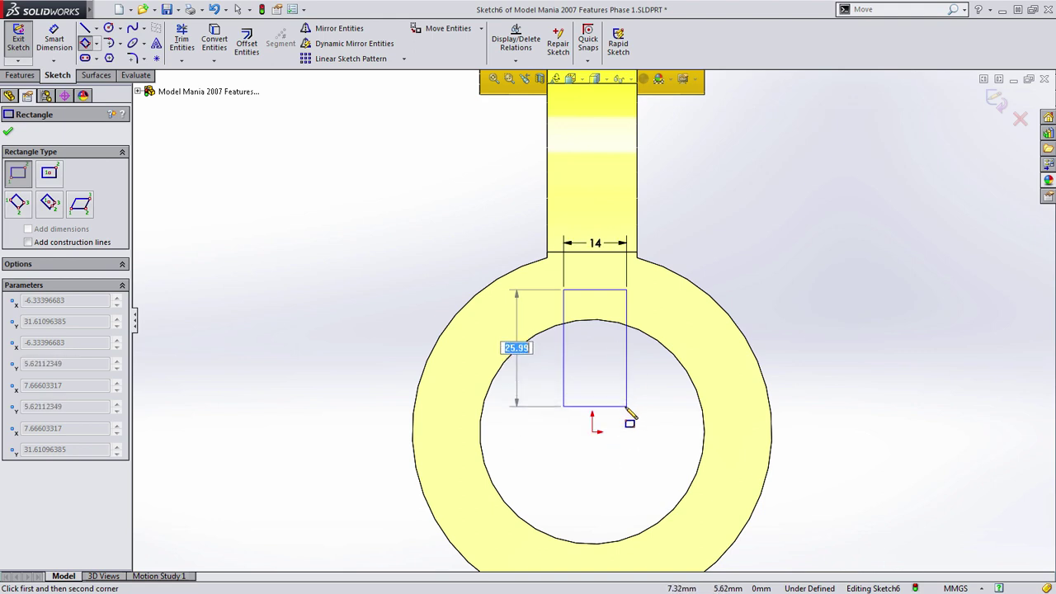
pyautogui.click(625, 406)
pyautogui.press('Escape')
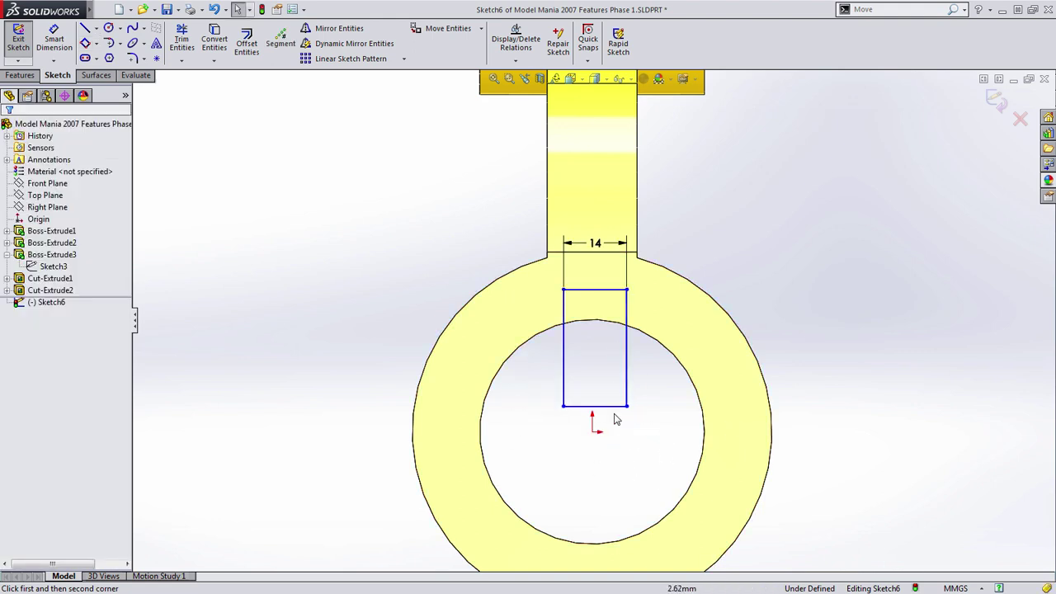
# - Centre the rectangle's lower edge on the origin with a Midpoint relation
pyautogui.click(618, 407)
pyautogui.keyDown('ctrl'); pyautogui.click(593, 431); pyautogui.keyUp('ctrl')
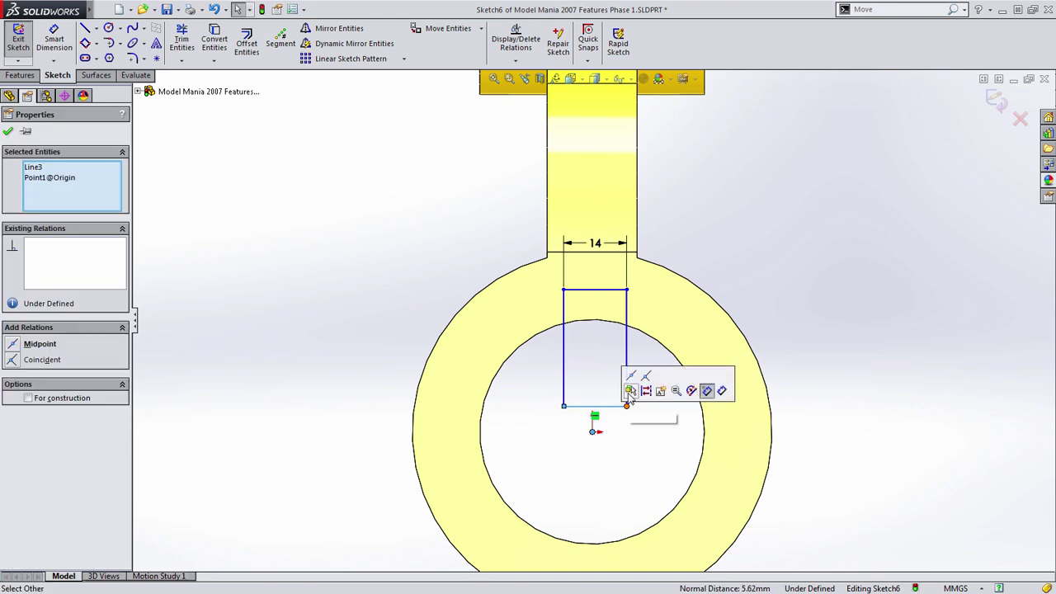
pyautogui.click(703, 385)
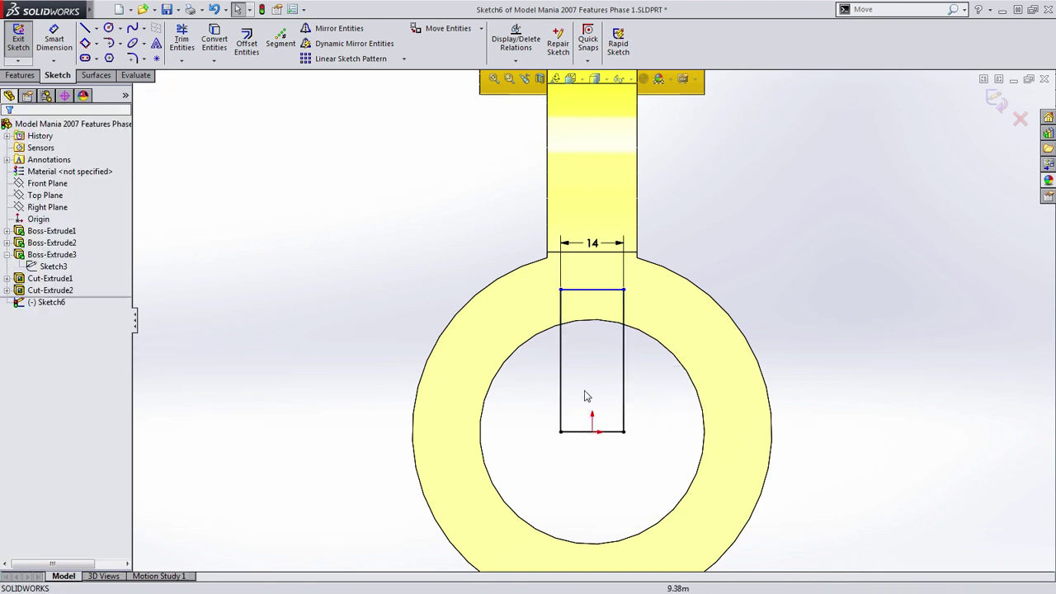
# - Dimension the rectangle's upper edge to the lowest point of the bore at 55 mm
pyautogui.scroll(3, 594, 415)
pyautogui.scroll(-1, 582, 424)
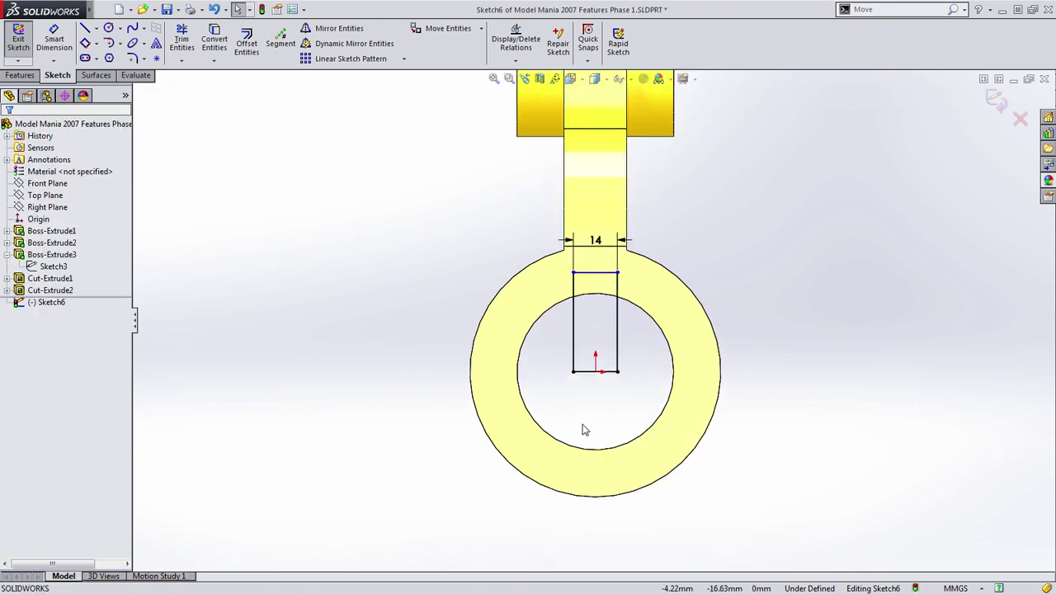
pyautogui.press('s')
pyautogui.click(467, 258)
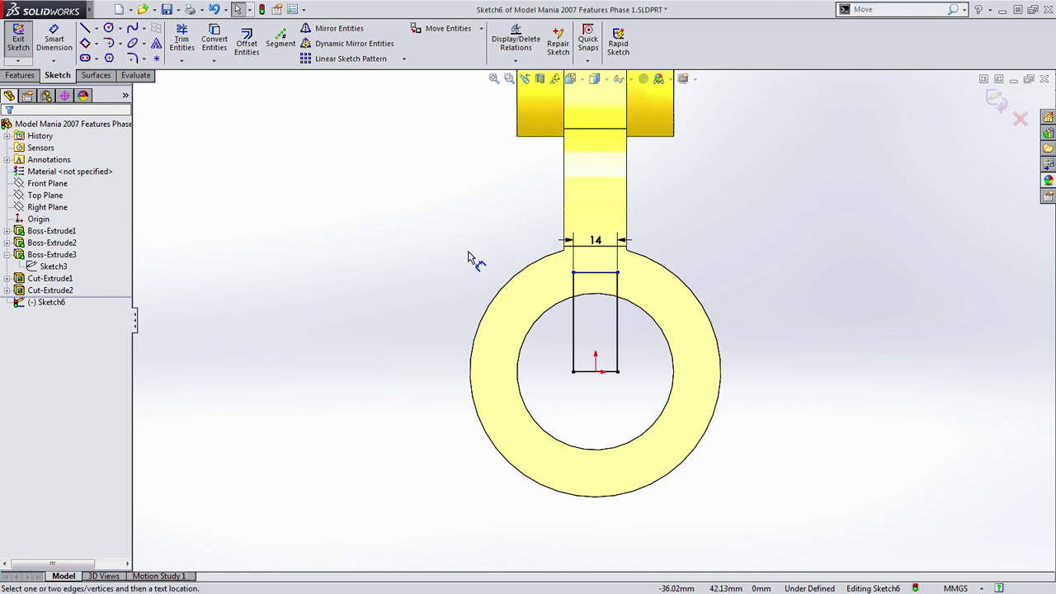
pyautogui.click(596, 280)
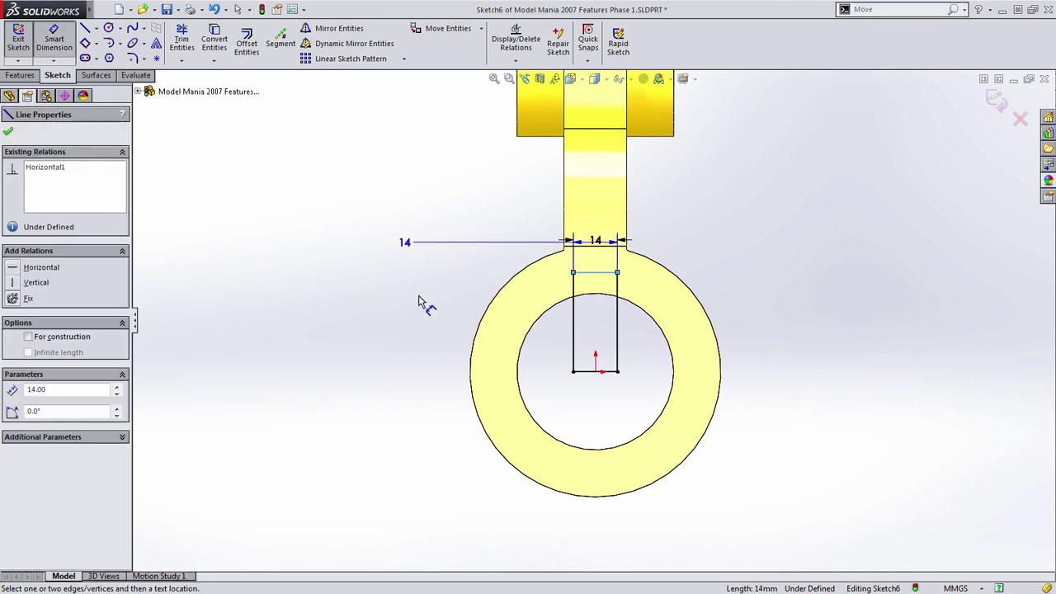
pyautogui.click(596, 453)
pyautogui.click(377, 386)
pyautogui.write('5')
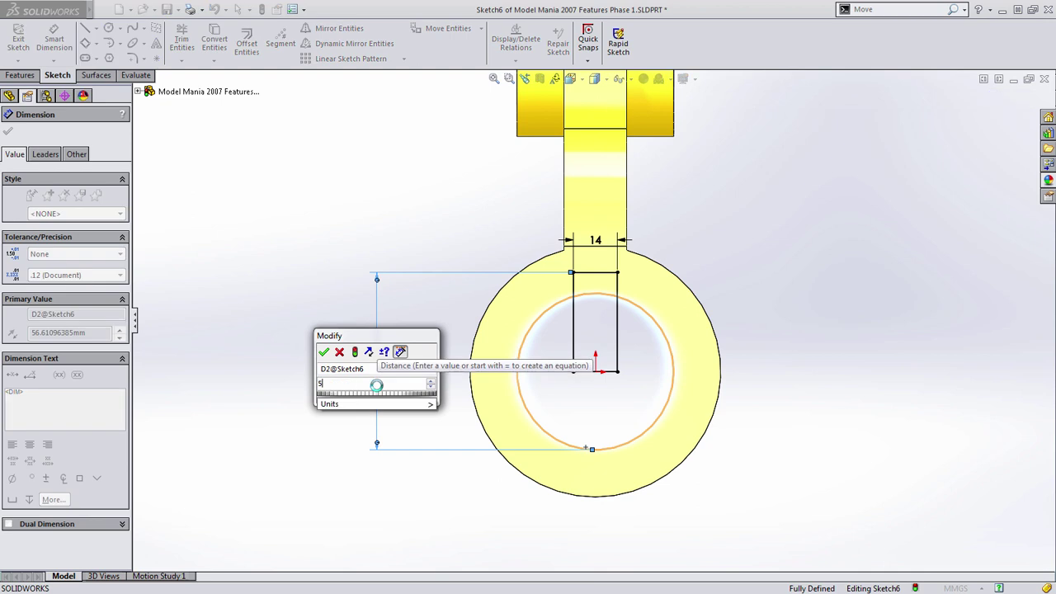
pyautogui.write('5')
pyautogui.press('Return')
pyautogui.press('Escape')
# - Cut the keyway rectangle through the larger cylinder
pyautogui.moveTo(520, 349)
pyautogui.mouseDown(button='middle')
pyautogui.moveTo(597, 344)
pyautogui.moveTo(563, 384)
pyautogui.mouseUp(button='middle')
pyautogui.hotkey('ctrl', 'b')
pyautogui.press('s')
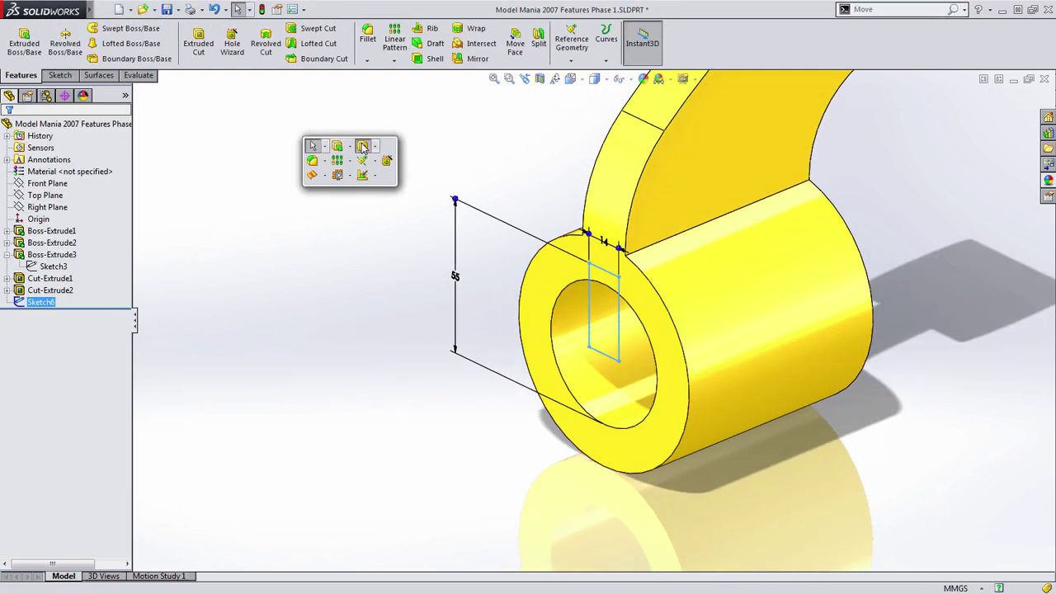
pyautogui.click(363, 147)
pyautogui.rightClick(363, 130)
pyautogui.click(396, 424)
pyautogui.rightClick(424, 297)
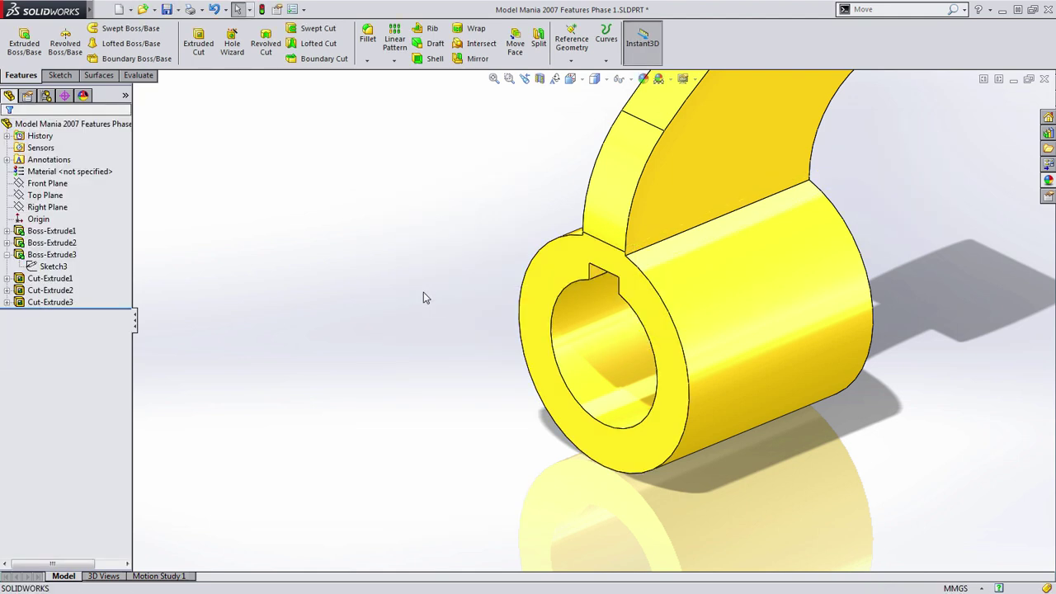
# - Fillet the two edges where the curved arm meets the larger cylinder with a 50 mm radius
pyautogui.press('f')
pyautogui.moveTo(423, 292); pyautogui.dragTo(494, 299, button='middle')
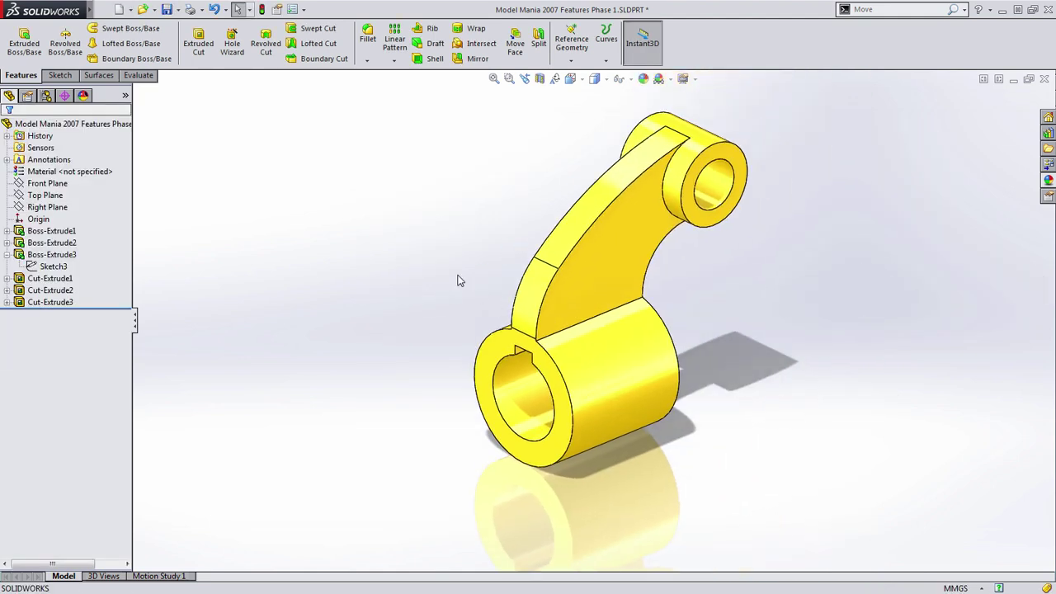
pyautogui.press('s')
pyautogui.click(433, 208)
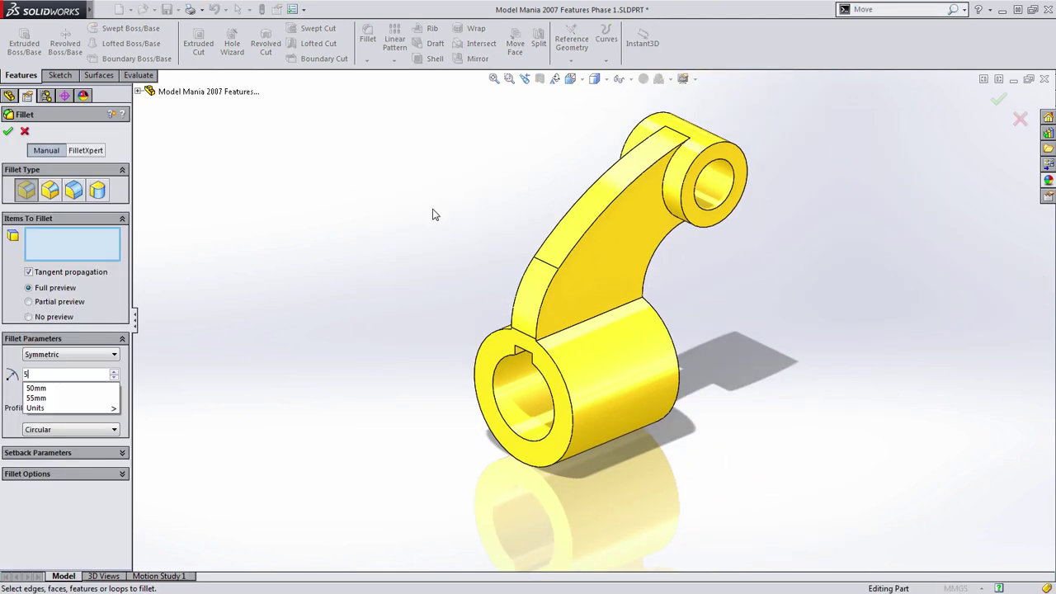
pyautogui.click(578, 328)
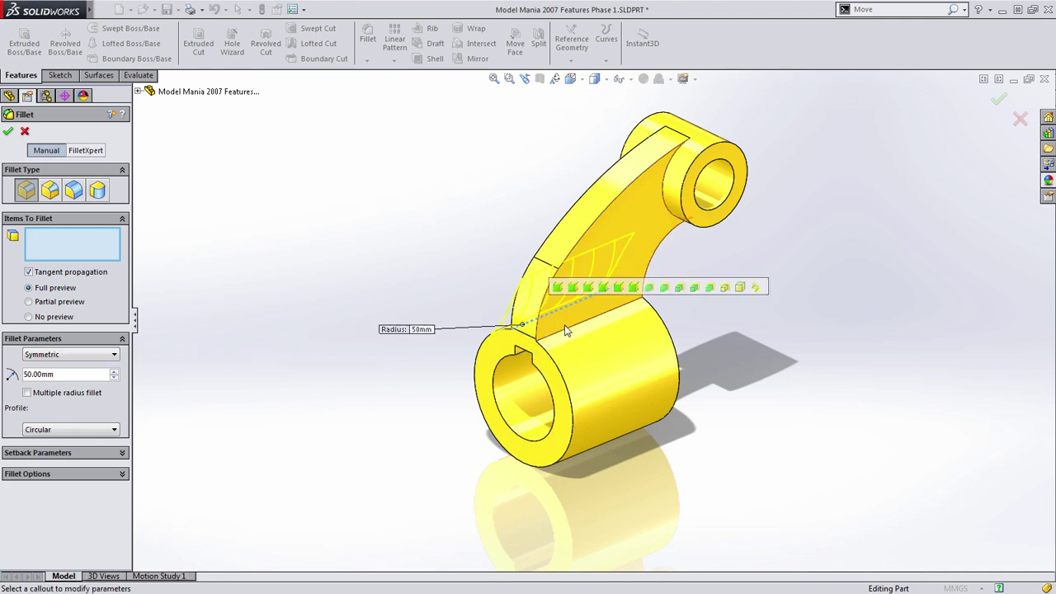
pyautogui.click(577, 334)
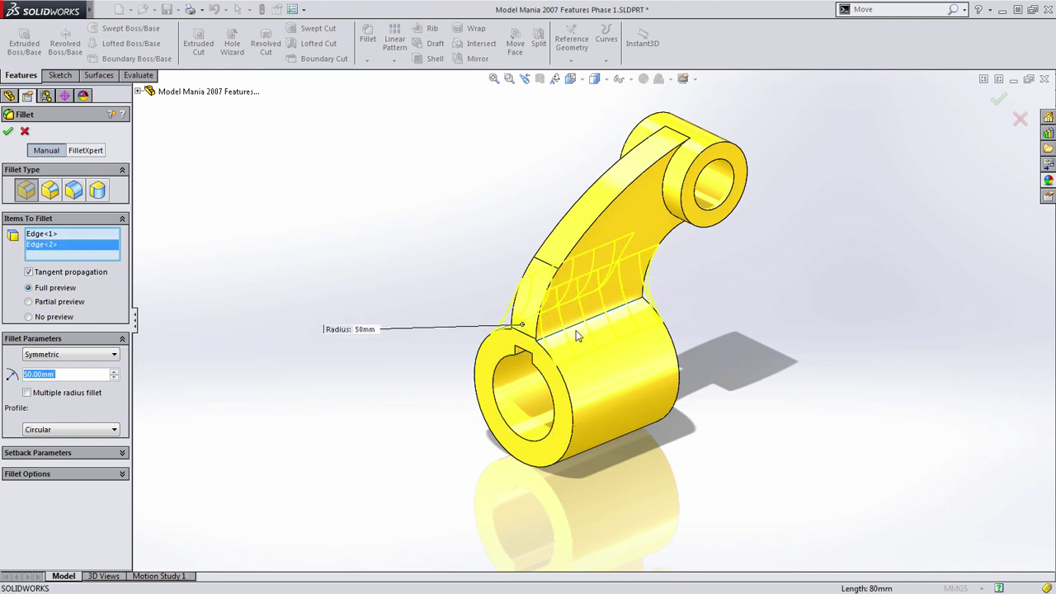
pyautogui.press('Return')
# - Add 4 mm fillets to the outer faces of both cylinders, including their tangent arm edges
pyautogui.press('s')
pyautogui.click(360, 191)
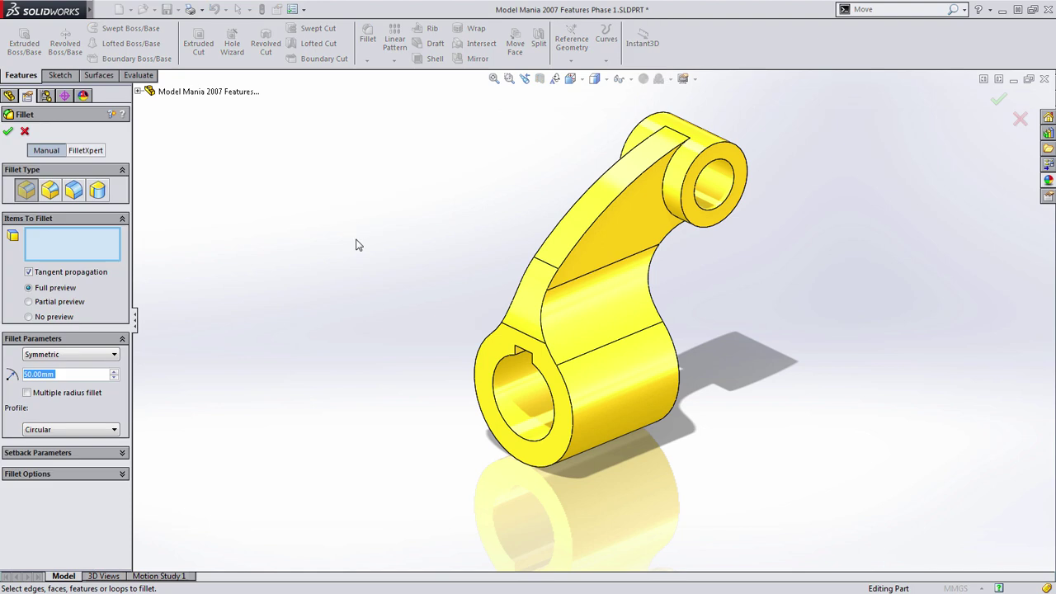
pyautogui.scroll(-2, 381, 357)
pyautogui.moveTo(418, 367); pyautogui.dragTo(360, 370, button='middle')
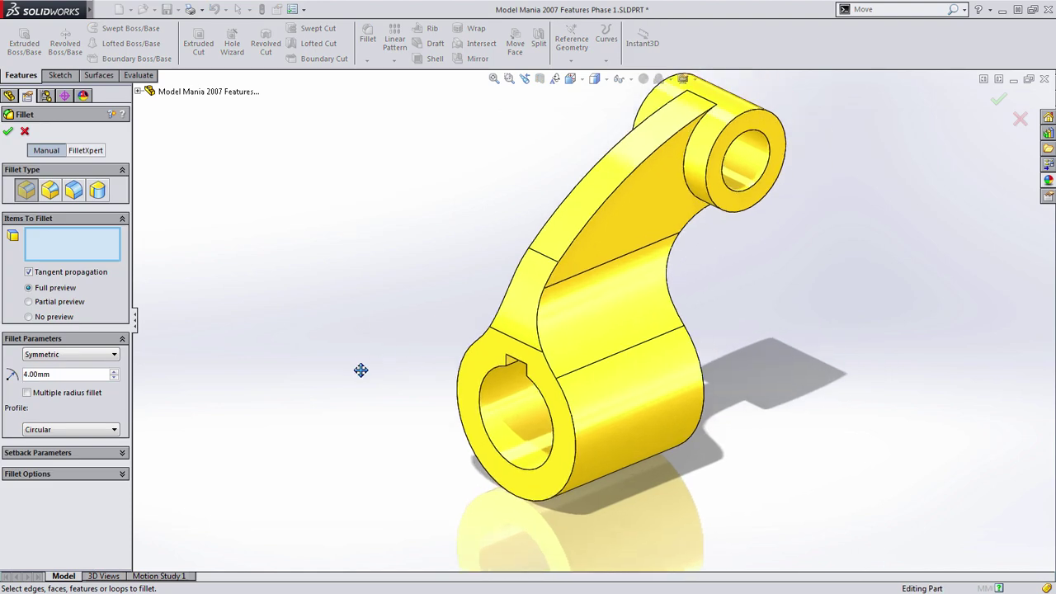
pyautogui.click(633, 453)
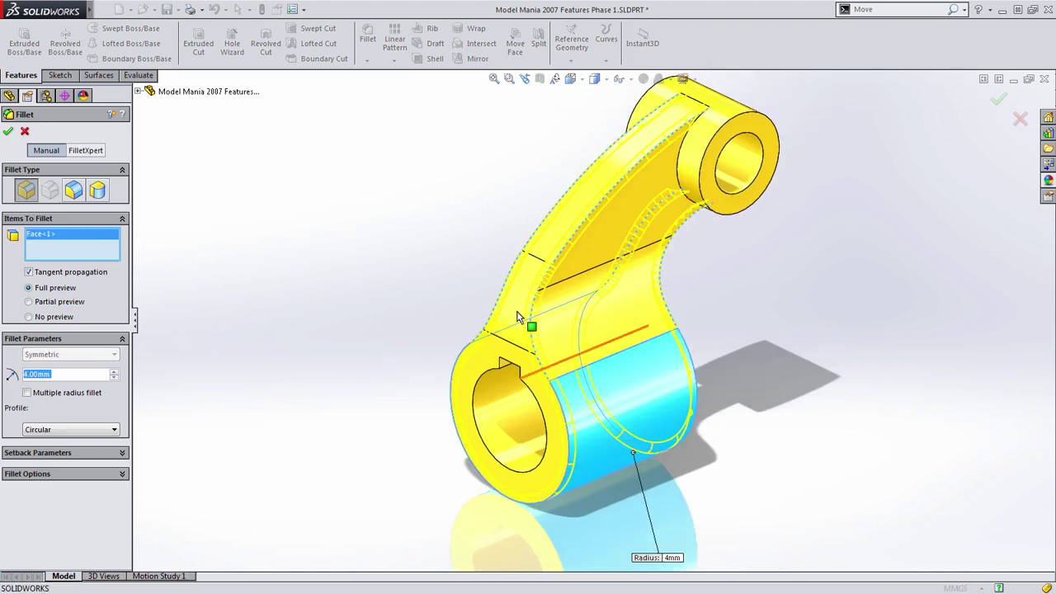
pyautogui.click(736, 118)
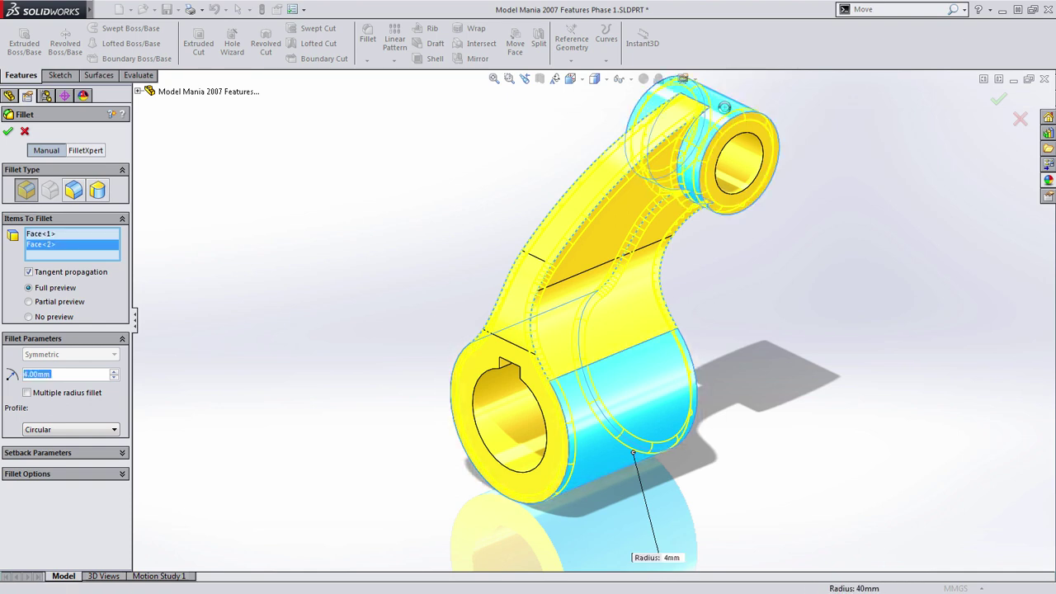
pyautogui.press('Return')
pyautogui.press('f')
pyautogui.click(38, 315)
pyautogui.click(79, 294)
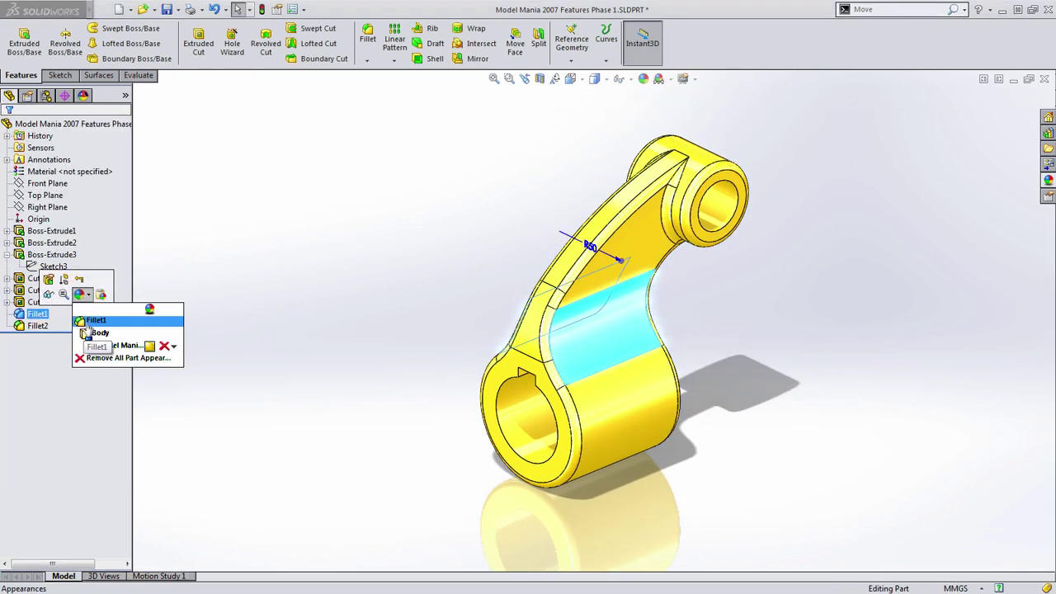
pyautogui.click(86, 323)
pyautogui.click(34, 402)
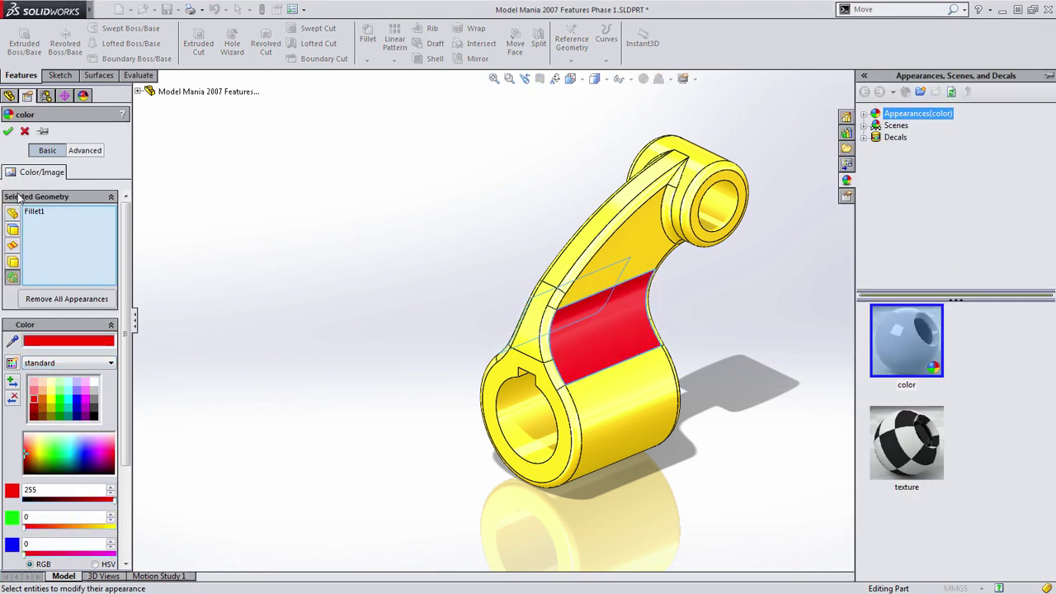
pyautogui.click(16, 133)
# - Colour the 4 mm fillet feature red
pyautogui.click(40, 326)
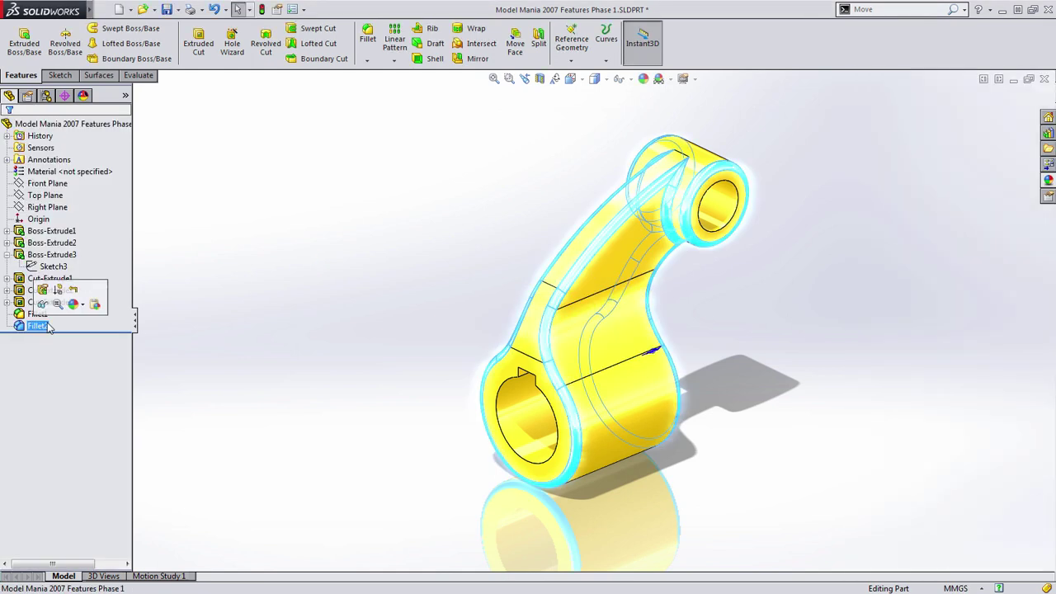
pyautogui.click(95, 304)
pyautogui.click(90, 331)
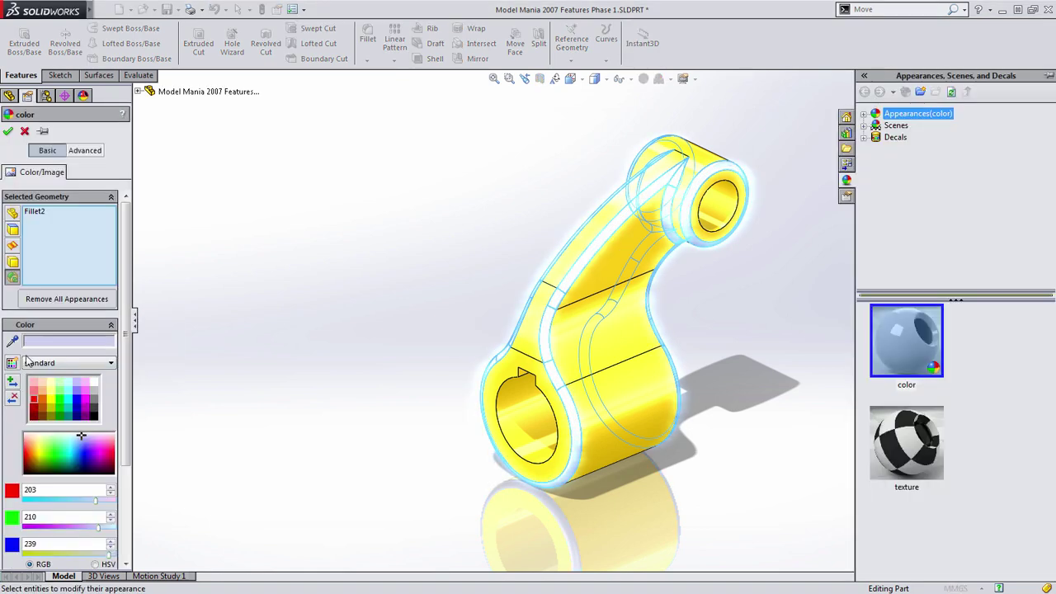
pyautogui.click(34, 402)
pyautogui.click(10, 133)
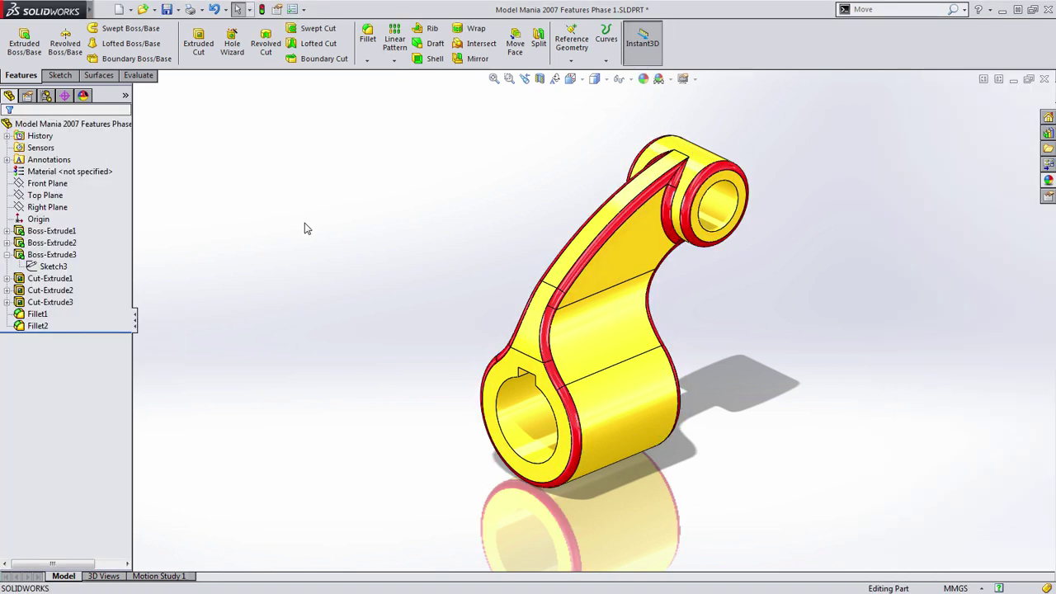
# - Examine the sketches contained in each boss and cut feature of the finished part
pyautogui.keyDown('ctrl'); pyautogui.moveTo(399, 305); pyautogui.dragTo(344, 325, button='middle'); pyautogui.keyUp('ctrl')
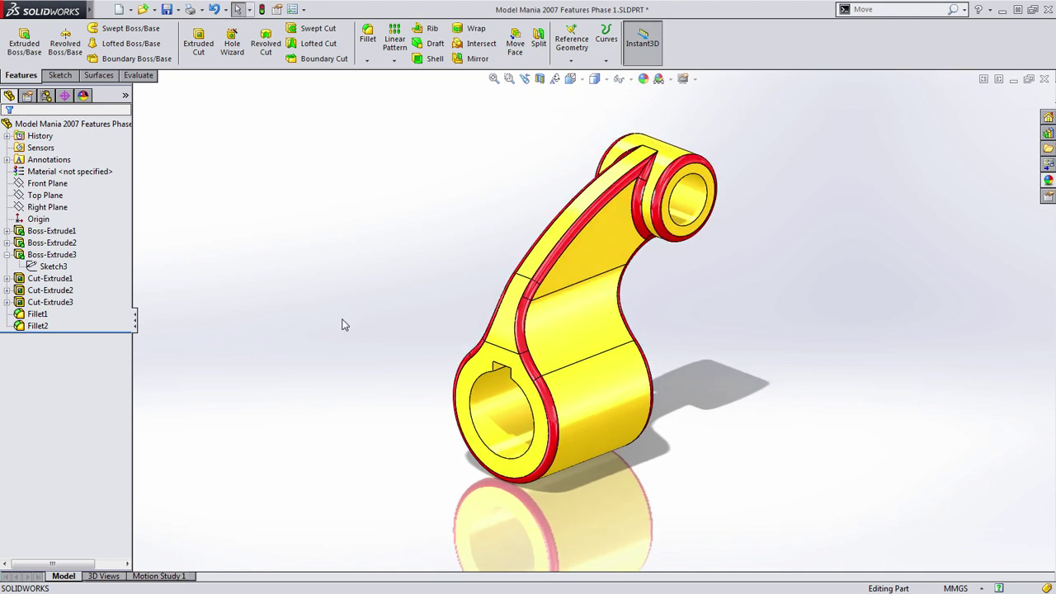
pyautogui.click(6, 254)
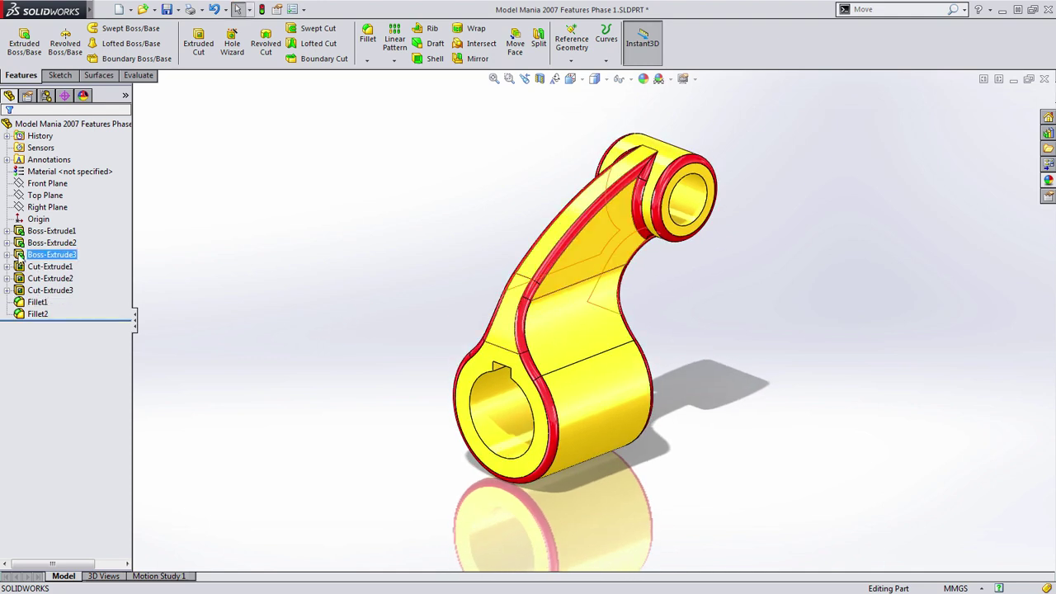
pyautogui.click(58, 243)
pyautogui.click(6, 290)
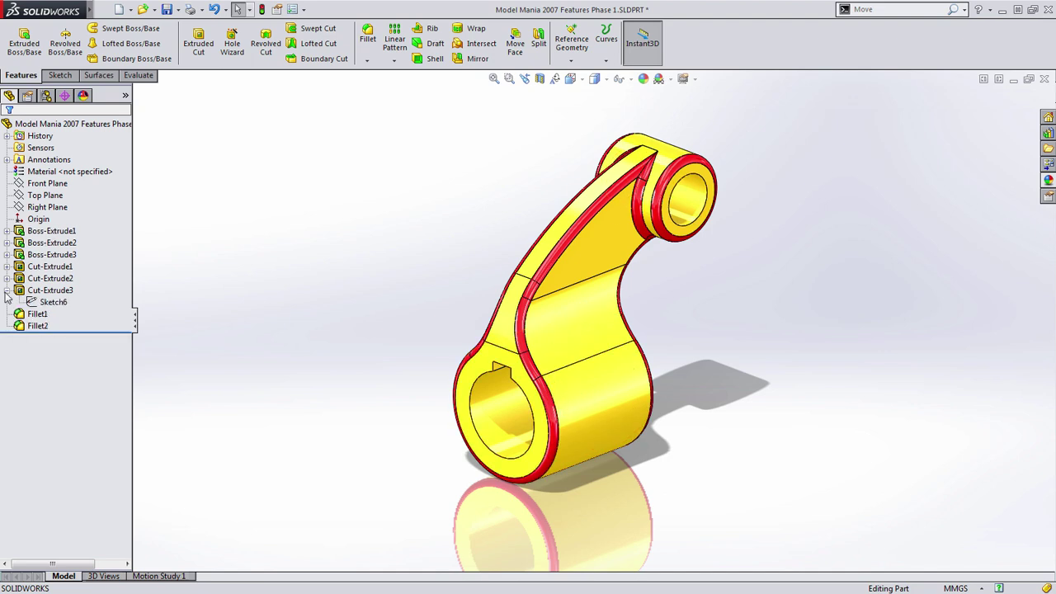
pyautogui.click(7, 278)
pyautogui.click(7, 267)
pyautogui.click(7, 254)
pyautogui.click(7, 243)
pyautogui.click(6, 231)
pyautogui.click(7, 231)
pyautogui.click(7, 242)
pyautogui.click(7, 254)
pyautogui.click(7, 266)
pyautogui.click(7, 278)
pyautogui.click(7, 291)
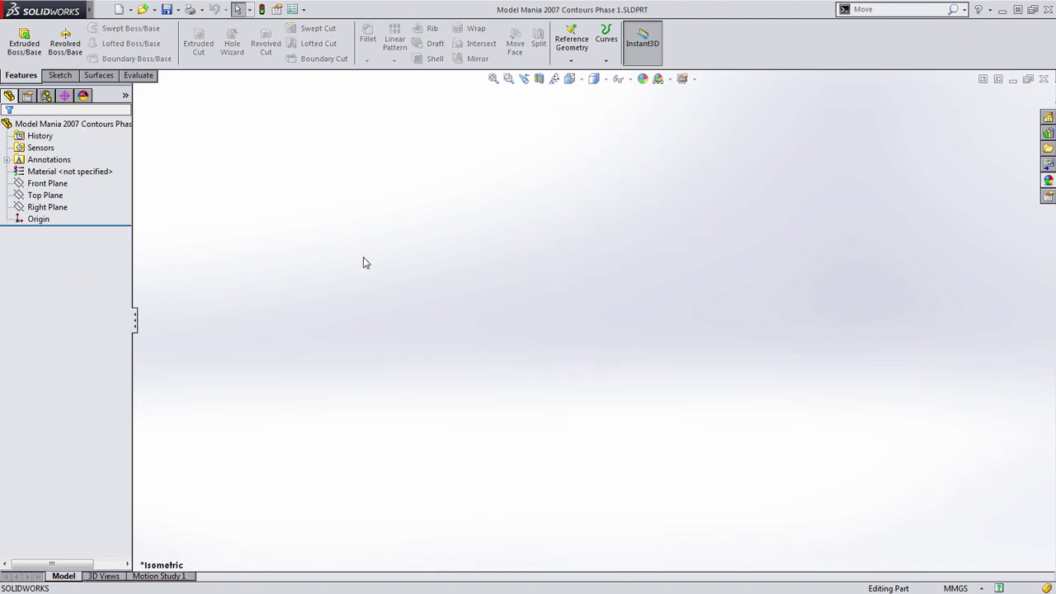
# - Sketch a rectangle about 91 mm wide and 50 mm high on the Right Plane, with one corner at the origin
pyautogui.click(47, 207)
pyautogui.click(41, 189)
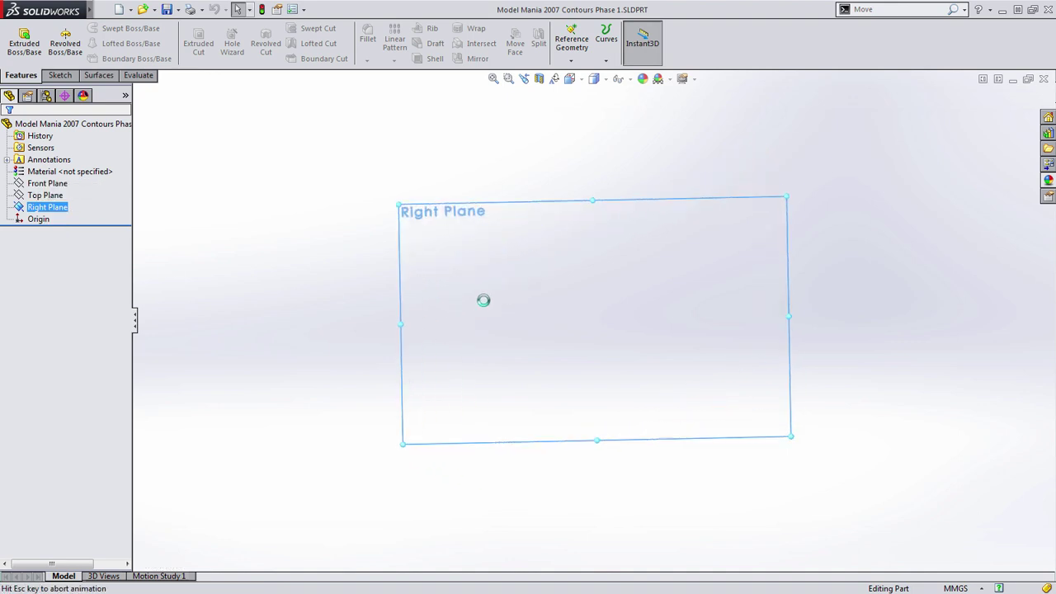
pyautogui.keyDown('ctrl'); pyautogui.moveTo(559, 305); pyautogui.dragTo(464, 376, button='middle'); pyautogui.keyUp('ctrl')
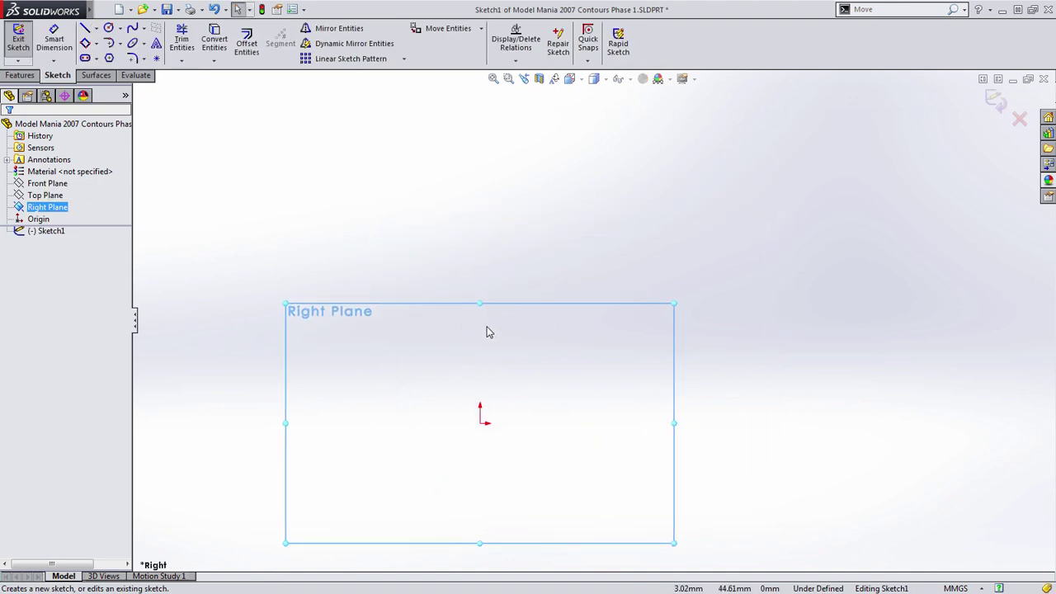
pyautogui.press('s')
pyautogui.click(497, 351)
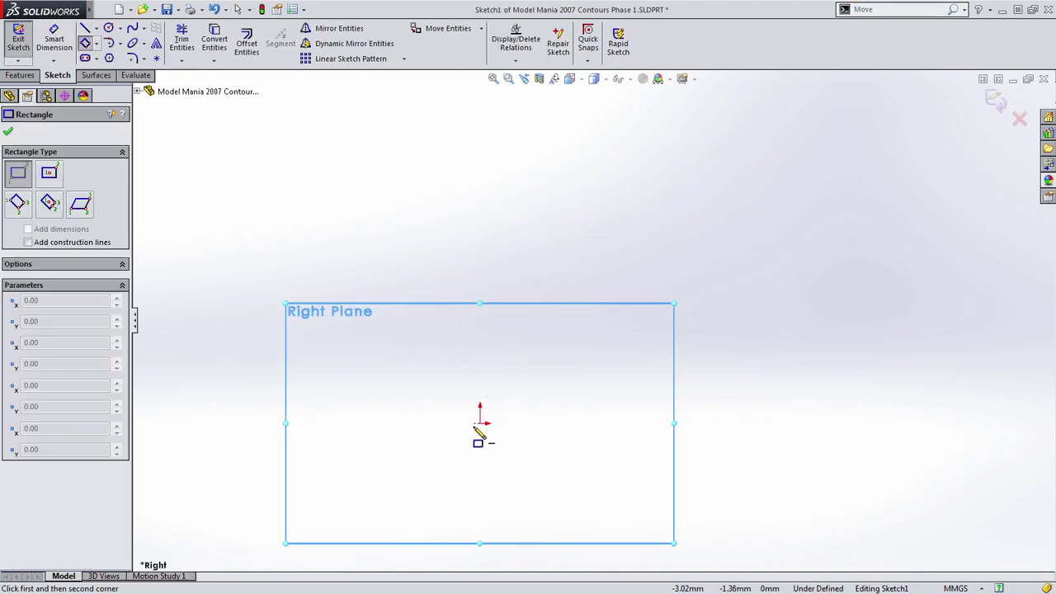
pyautogui.click(480, 423)
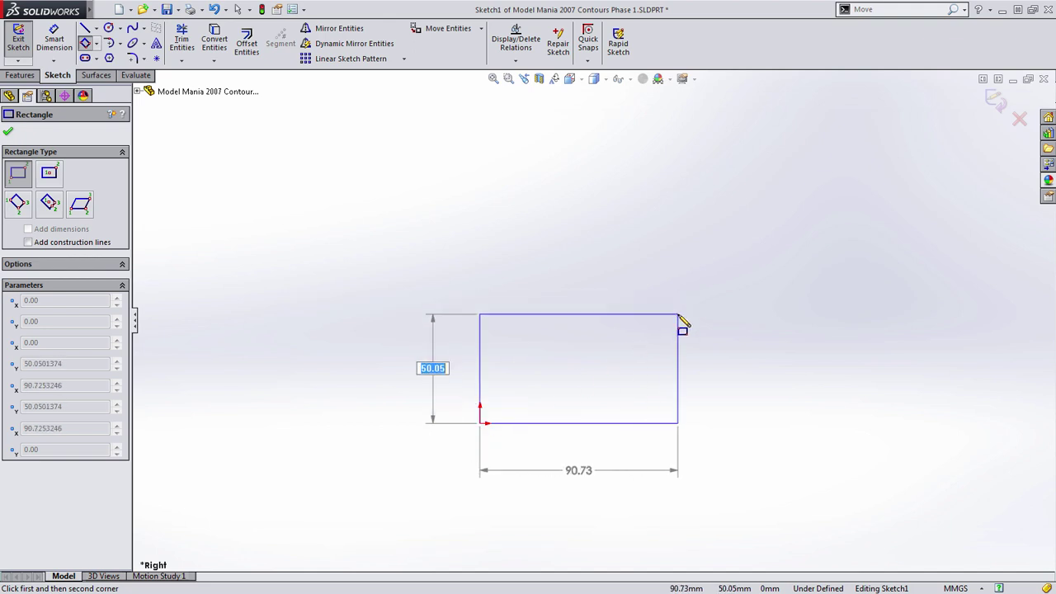
pyautogui.click(678, 313)
# - Sketch a horizontal line across the full width of the rectangle, about 36 mm above its base edge
pyautogui.press('s')
pyautogui.click(623, 366)
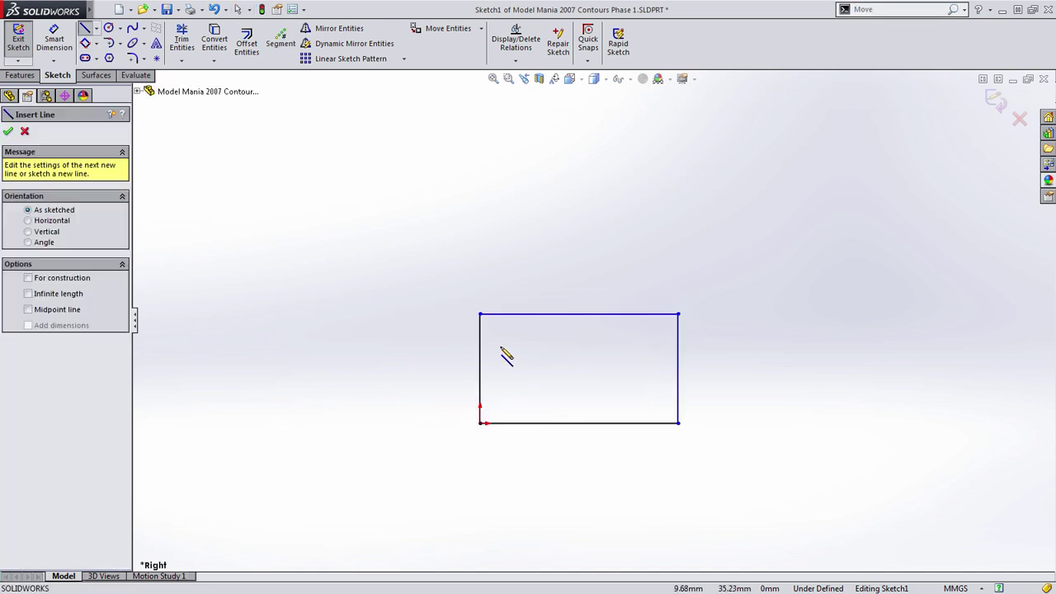
pyautogui.click(481, 344)
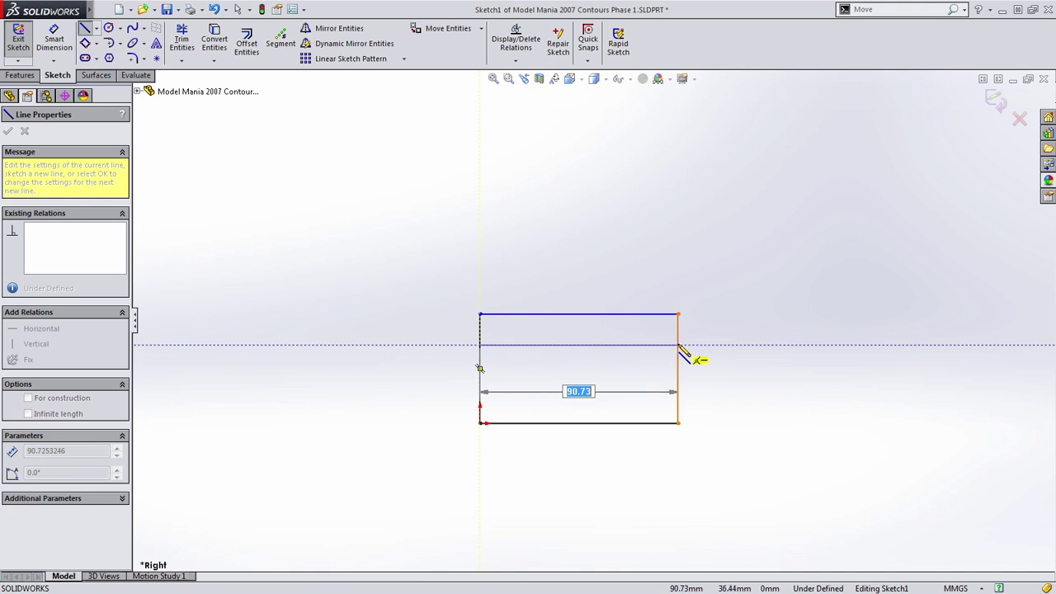
pyautogui.click(678, 344)
pyautogui.press('Escape')
# - Sketch a horizontal centerline about 128 mm long from the origin, extending past the rectangle along its base edge
pyautogui.press('s')
pyautogui.click(670, 178)
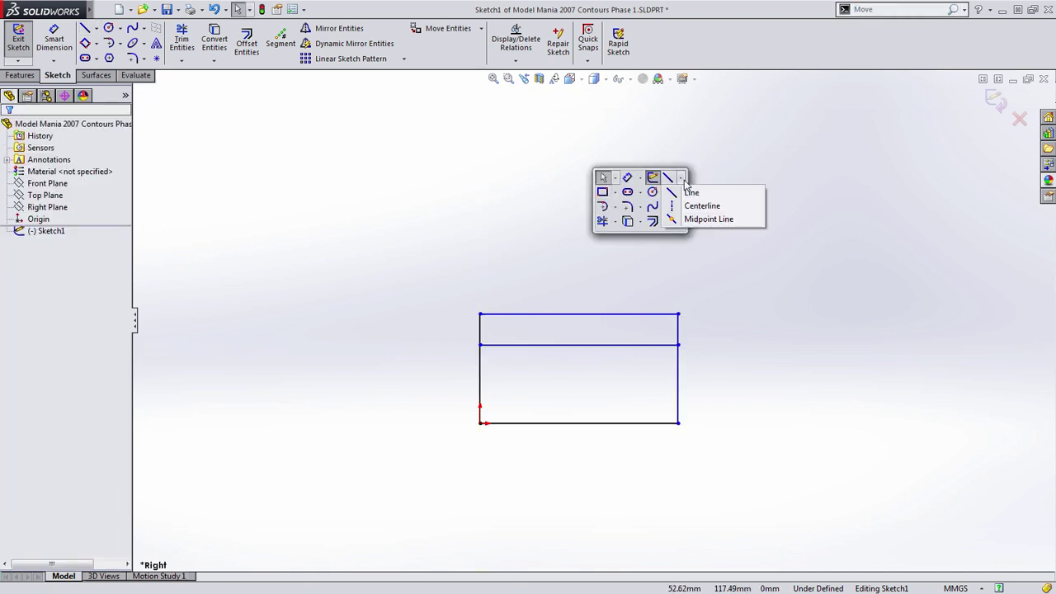
pyautogui.click(692, 209)
pyautogui.click(481, 423)
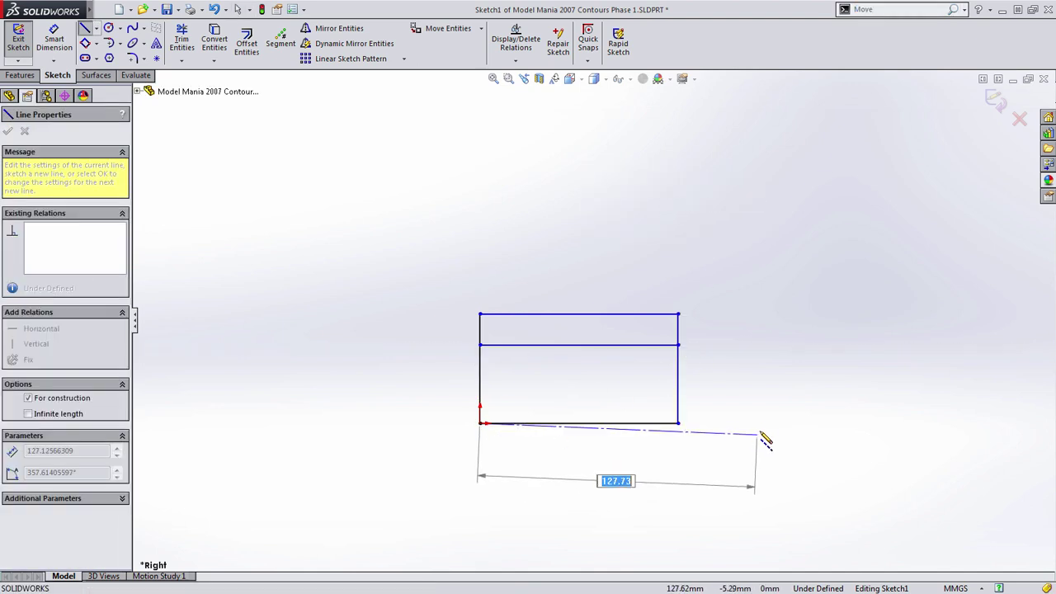
pyautogui.click(759, 423)
pyautogui.press('Escape')
# - Dimension the rectangle's base edge to 80 mm
pyautogui.press('s')
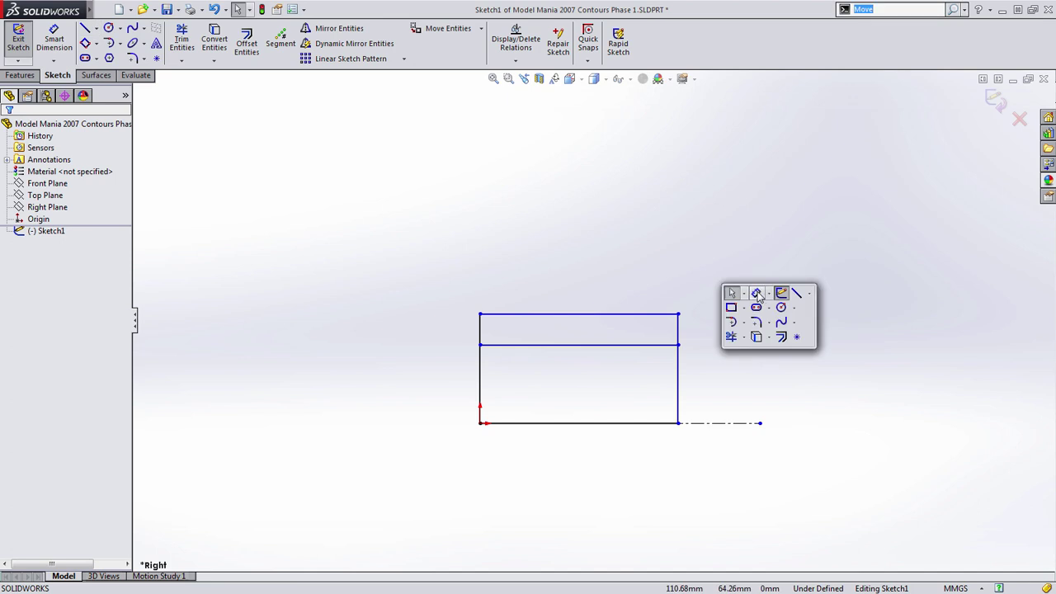
pyautogui.click(756, 292)
pyautogui.click(612, 423)
pyautogui.click(604, 490)
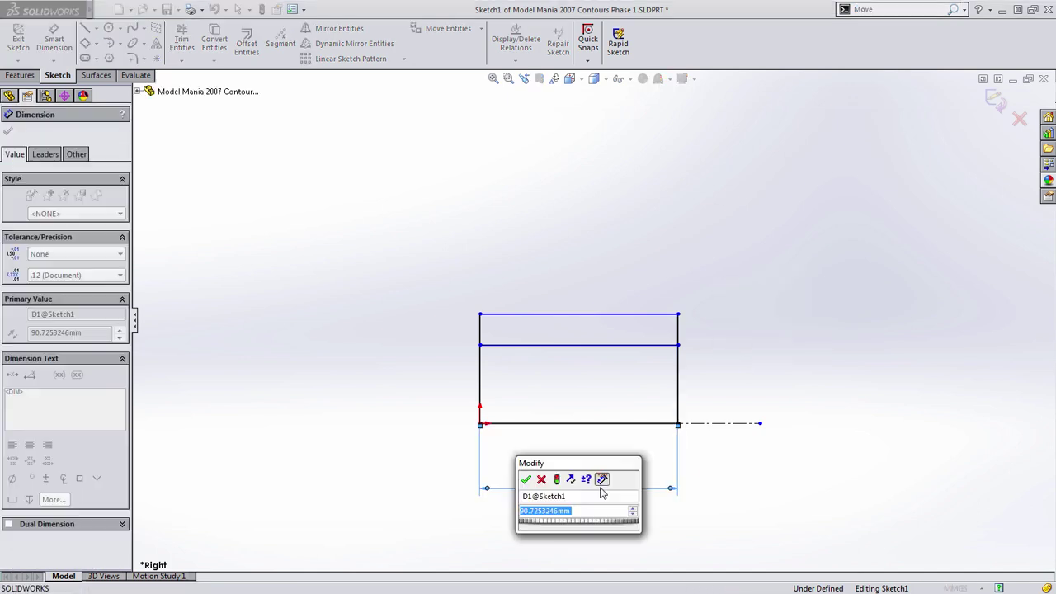
pyautogui.write('80')
pyautogui.press('Return')
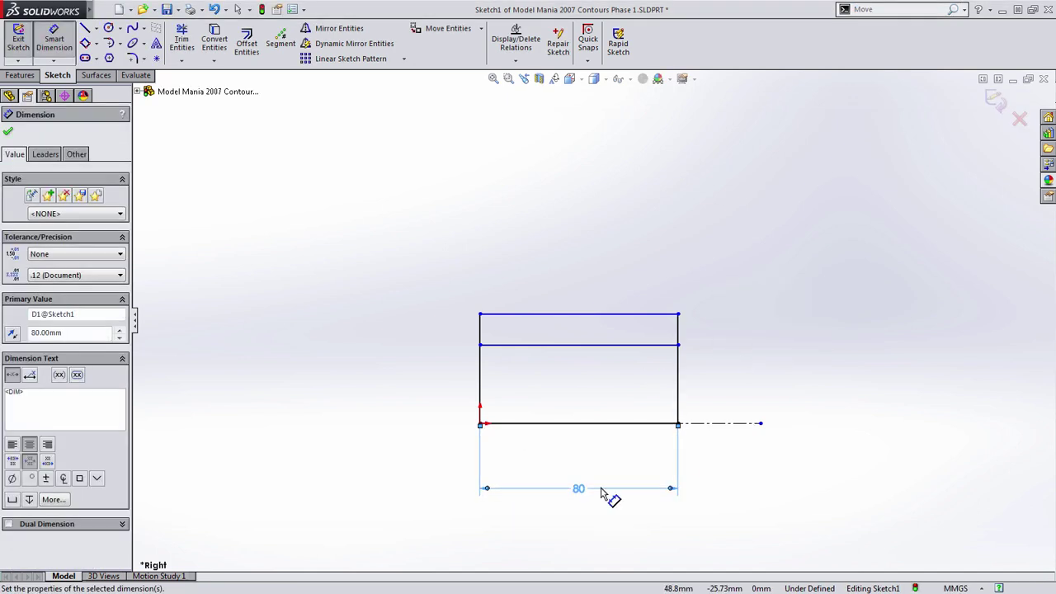
# - Add diameter dimensions across the centerline, 50 mm for the inner horizontal line and 80 mm for the rectangle's upper edge
pyautogui.click(590, 346)
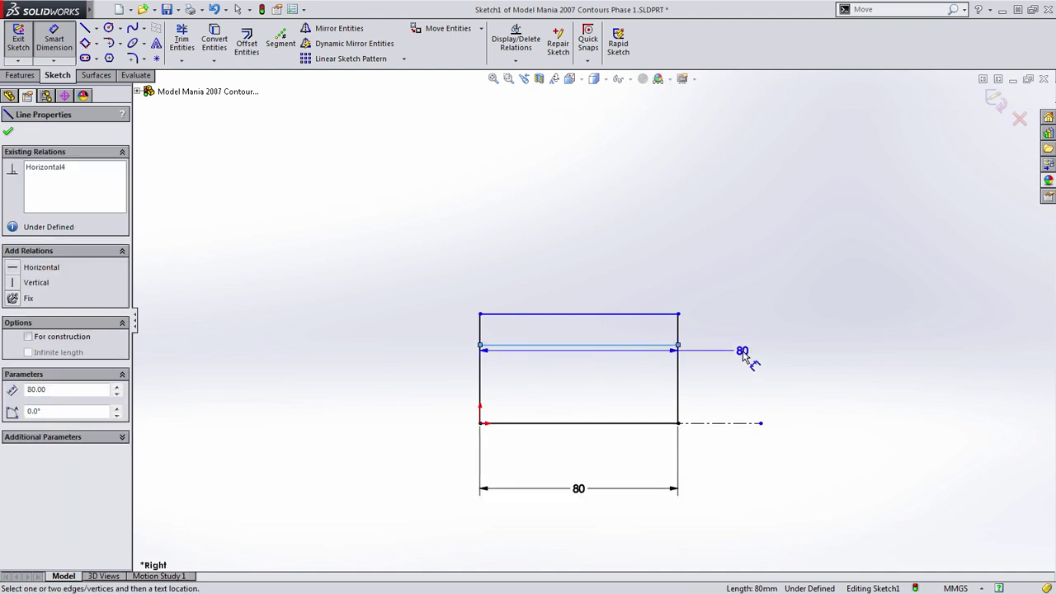
pyautogui.click(732, 423)
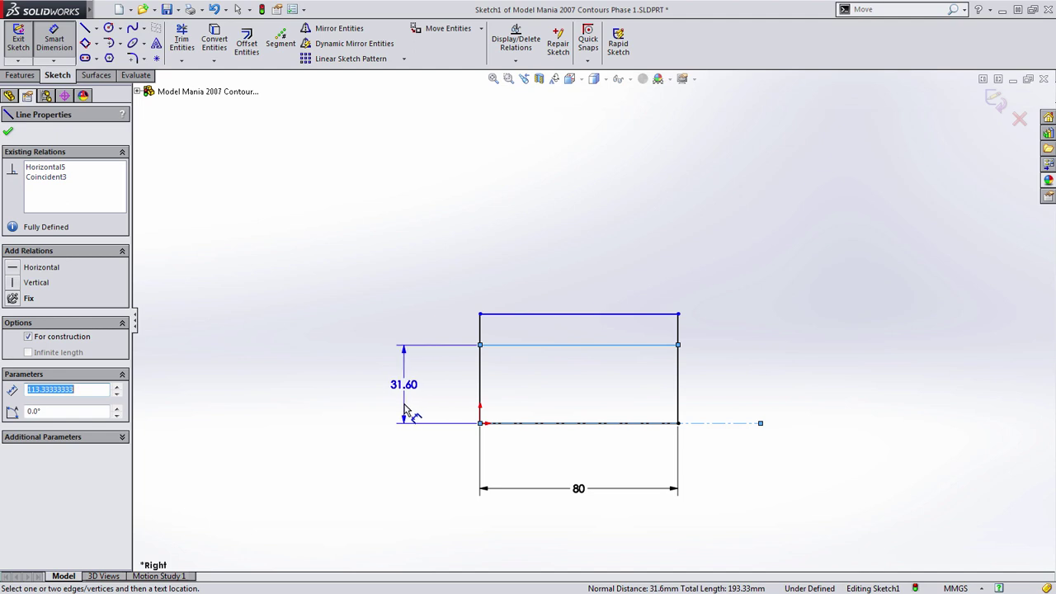
pyautogui.click(403, 452)
pyautogui.write('50')
pyautogui.press('Return')
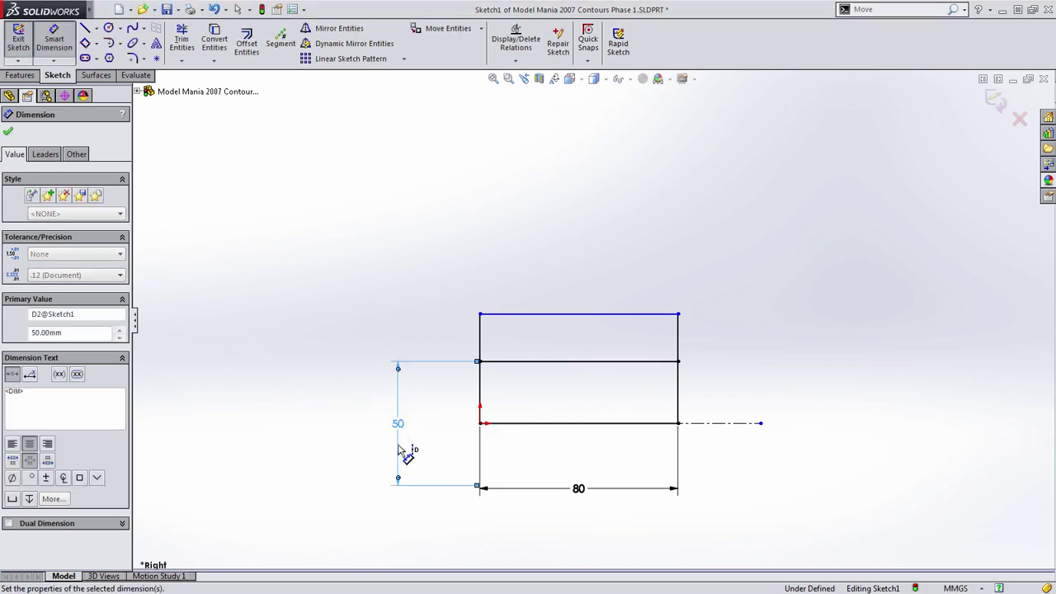
pyautogui.click(500, 315)
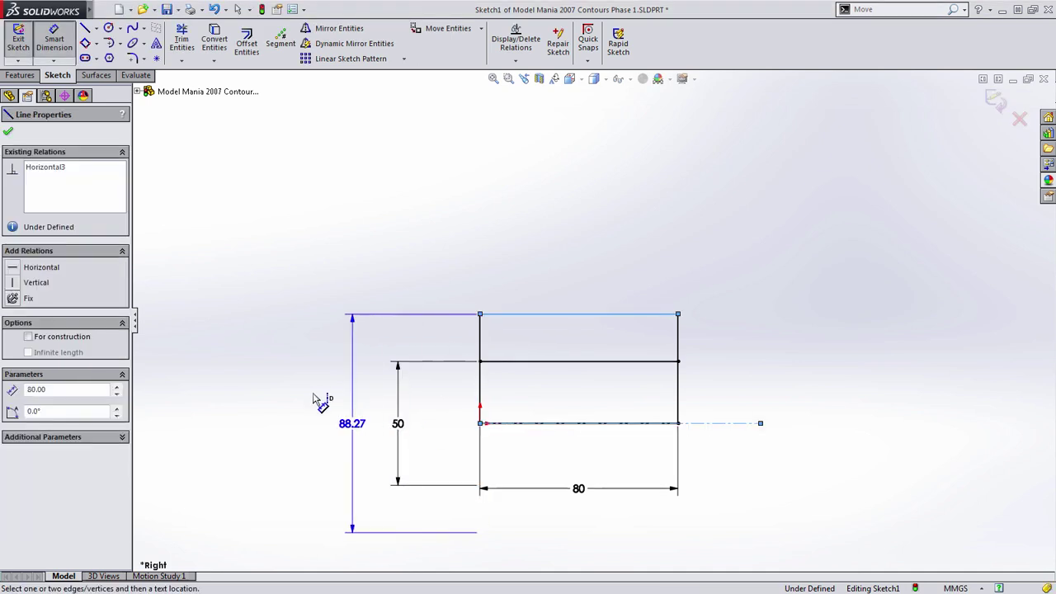
pyautogui.click(342, 404)
pyautogui.write('80')
pyautogui.press('Return')
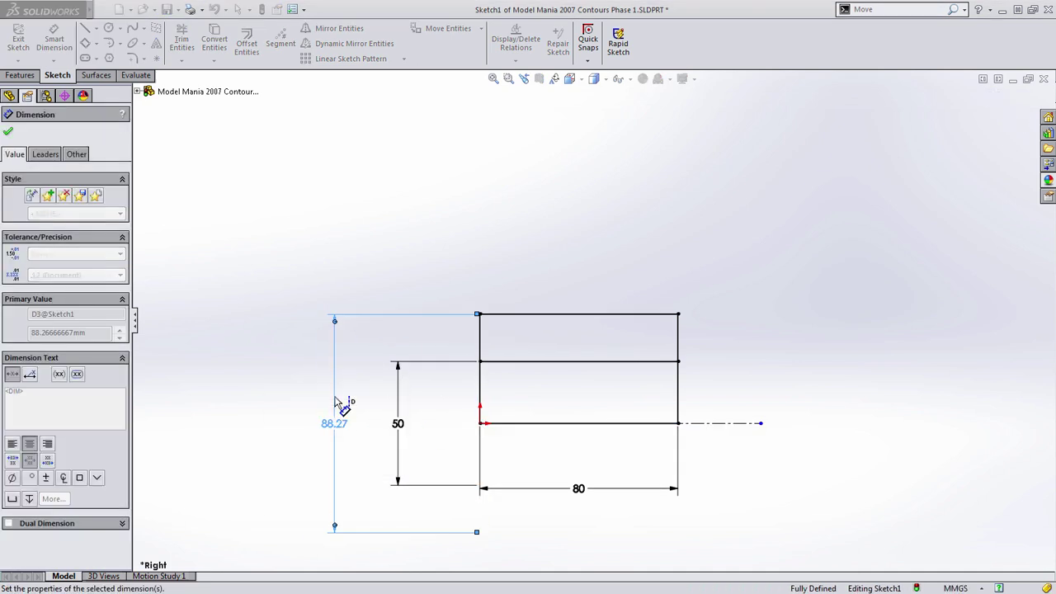
# - Sketch two concentric circles of 30 mm and 50 mm diameter, above the rectangle and beyond its far end from the origin
pyautogui.keyDown('ctrl'); pyautogui.moveTo(647, 348); pyautogui.dragTo(631, 360, button='middle'); pyautogui.keyUp('ctrl')
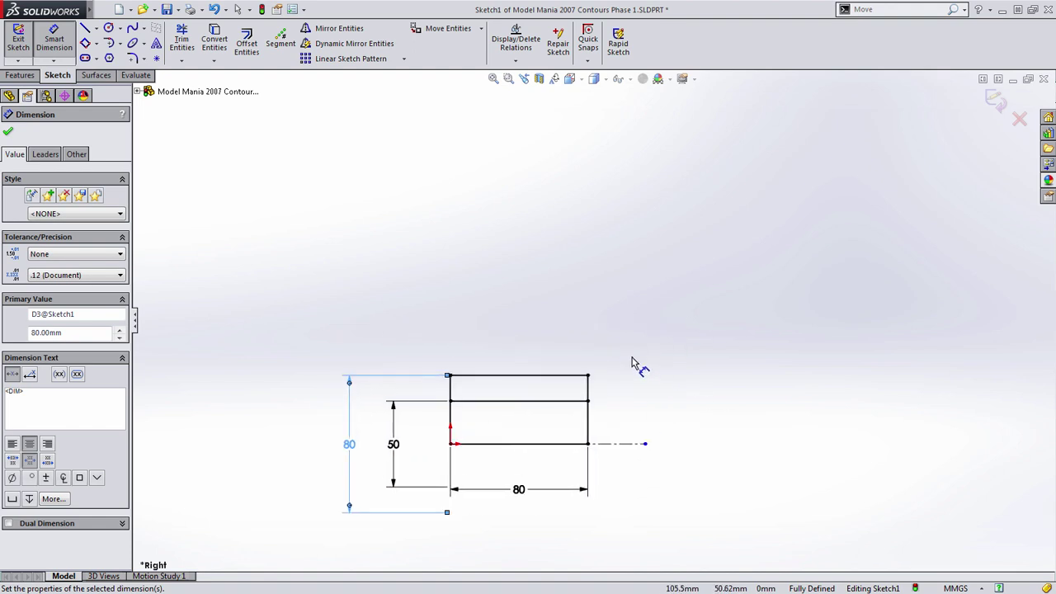
pyautogui.scroll(-1, 632, 361)
pyautogui.press('Escape')
pyautogui.press('s')
pyautogui.click(690, 305)
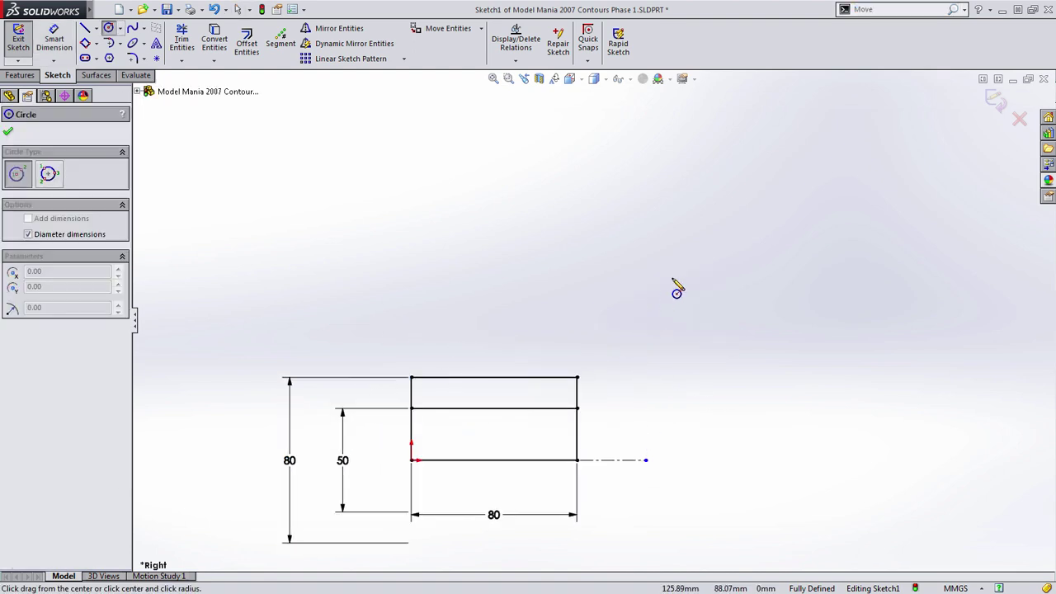
pyautogui.click(665, 284)
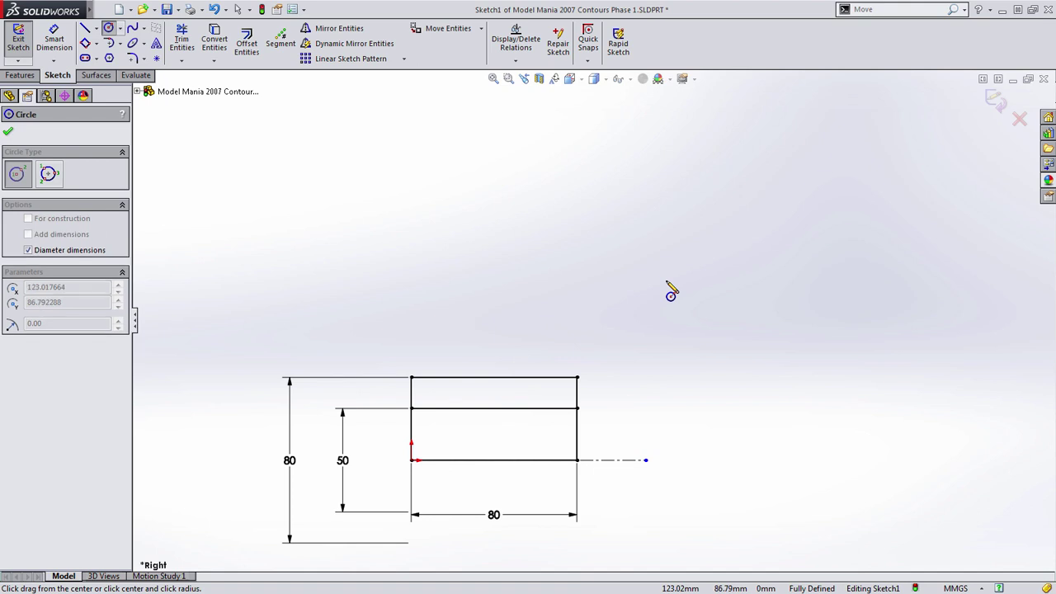
pyautogui.click(674, 314)
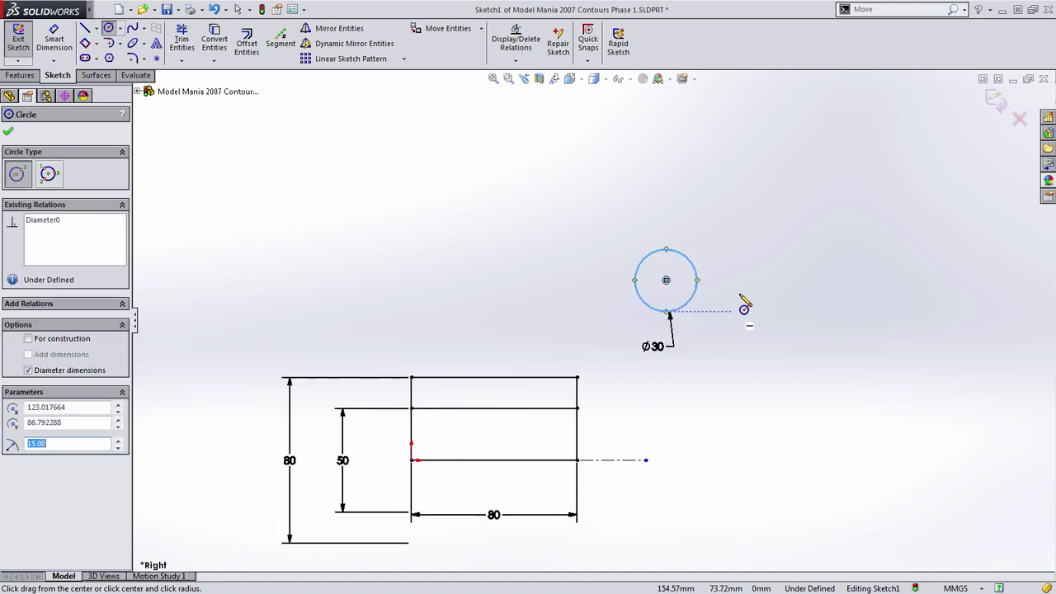
pyautogui.click(667, 281)
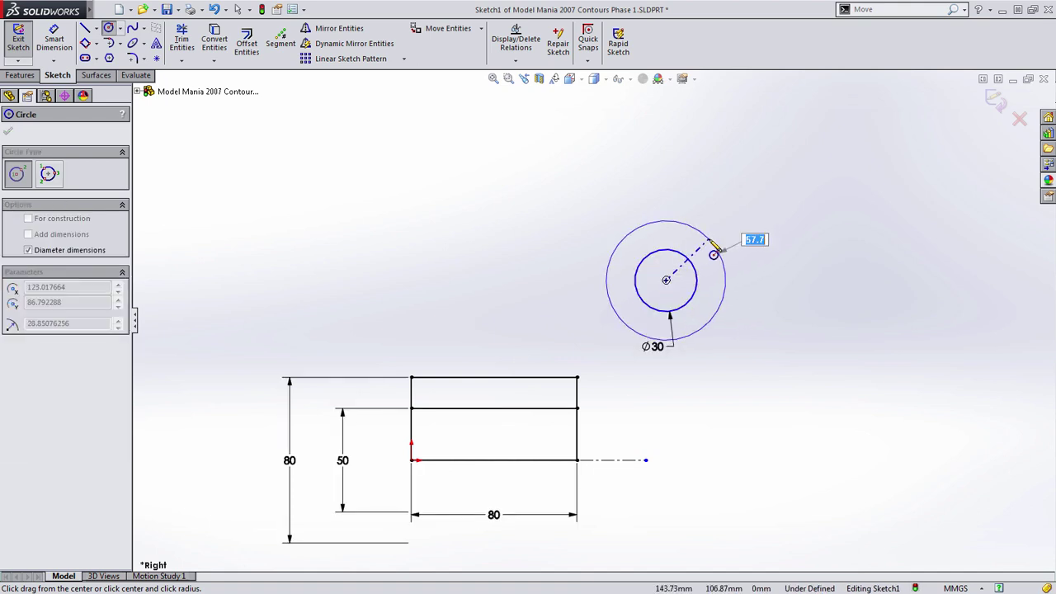
pyautogui.click(713, 251)
pyautogui.press('Escape')
# - Dimension the horizontal distance from the rectangle's vertical edge nearest the circles to the circle centre as 40 mm
pyautogui.press('s')
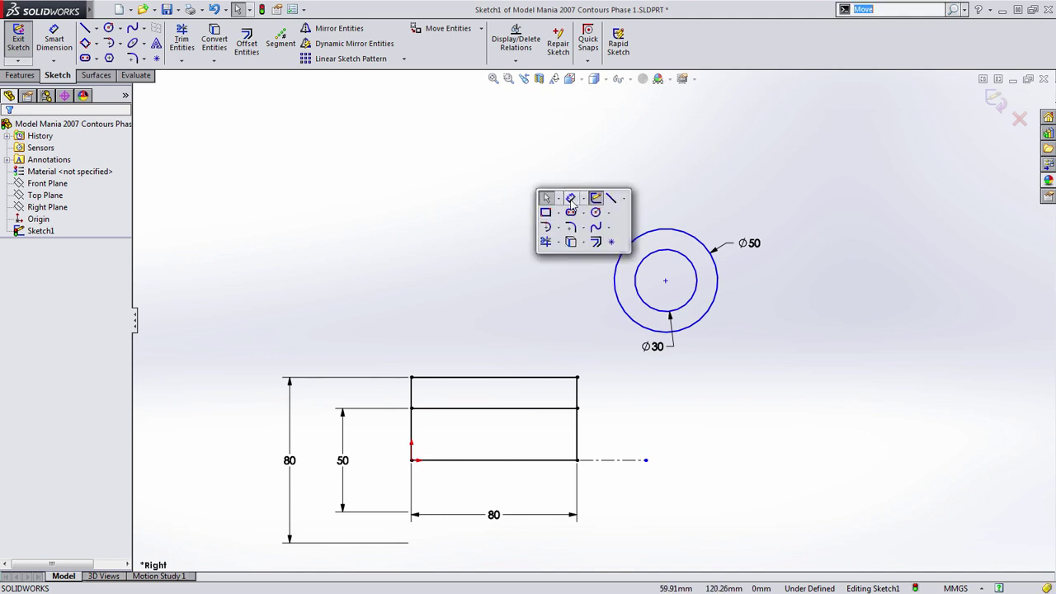
pyautogui.click(613, 196)
pyautogui.click(640, 237)
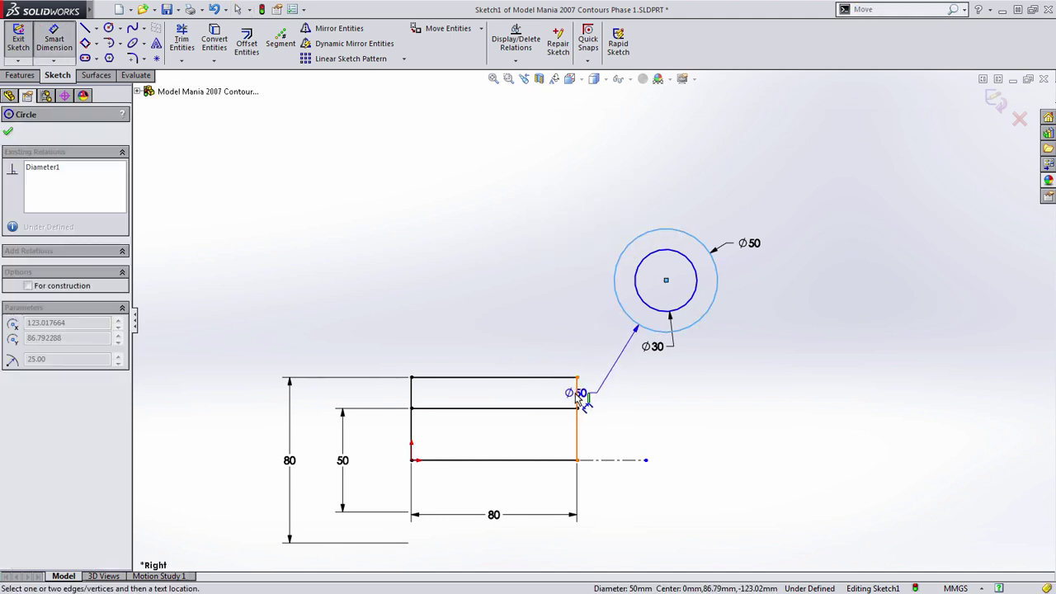
pyautogui.click(577, 397)
pyautogui.click(618, 155)
pyautogui.write('40')
pyautogui.press('Return')
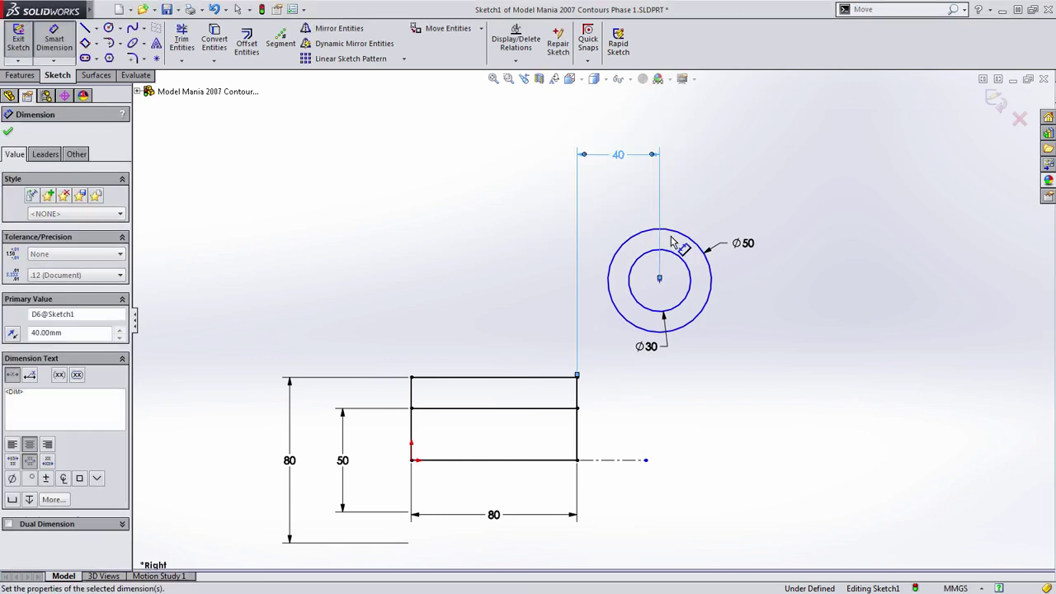
# - Dimension the vertical distance from the centerline to the circle centre as 100 mm
pyautogui.click(646, 459)
pyautogui.click(661, 280)
pyautogui.click(787, 342)
pyautogui.write('100')
pyautogui.press('Return')
pyautogui.press('Escape')
pyautogui.press('s')
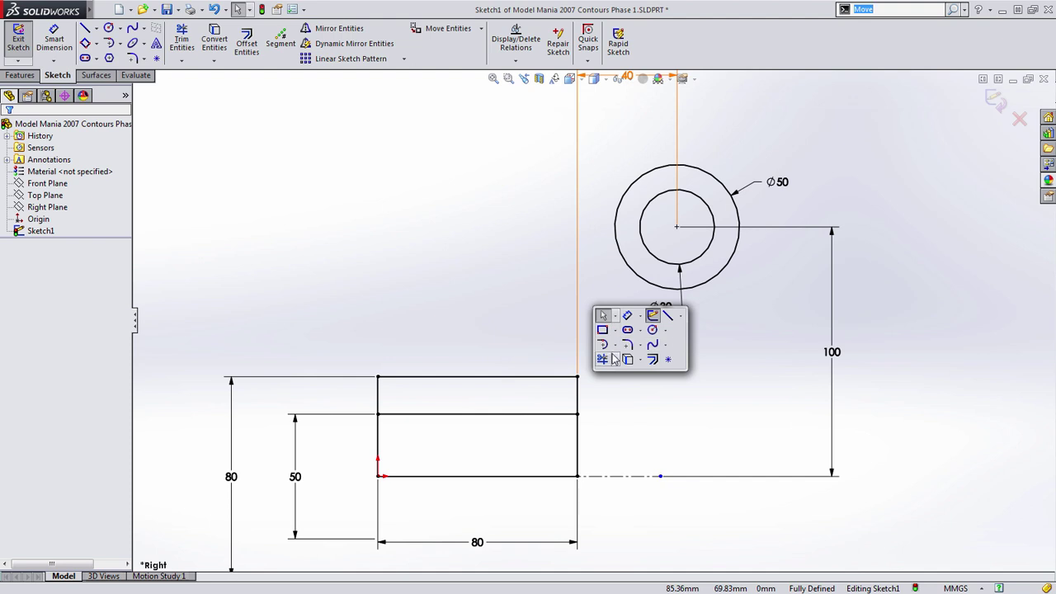
pyautogui.click(605, 344)
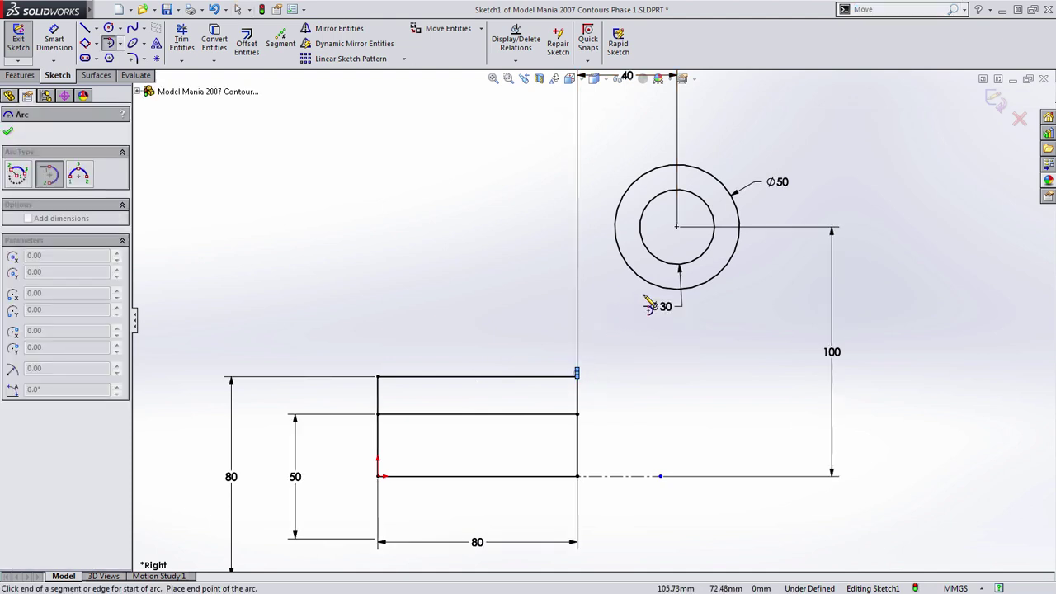
pyautogui.press('Escape')
pyautogui.click(576, 372)
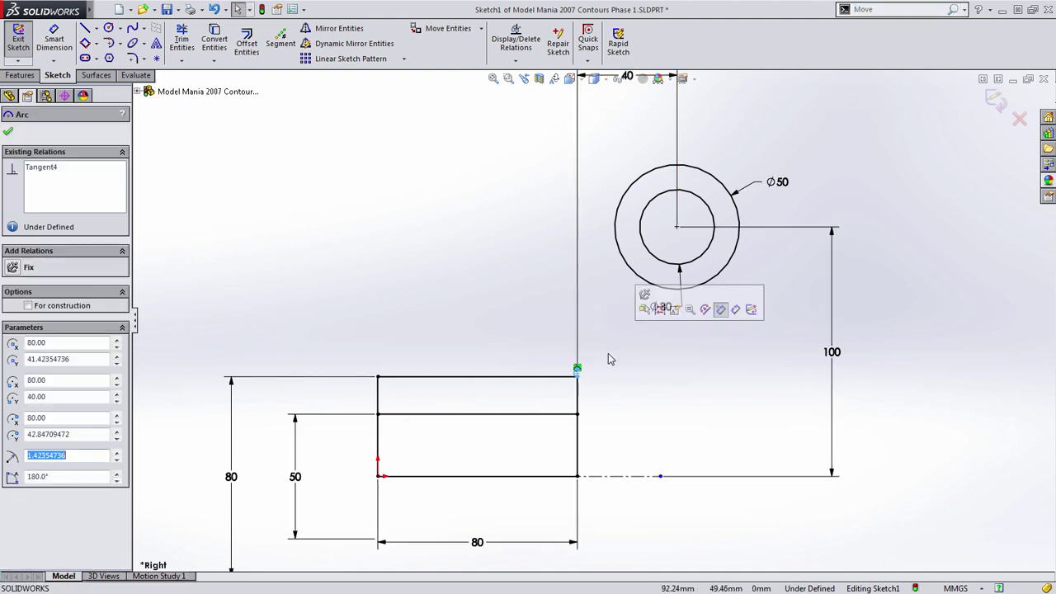
pyautogui.press('Delete')
# - Sketch a tangent arc from the rectangle's upper corner nearest the circles to the 50 mm circle, and make it tangent to that circle
pyautogui.press('s')
pyautogui.click(533, 285)
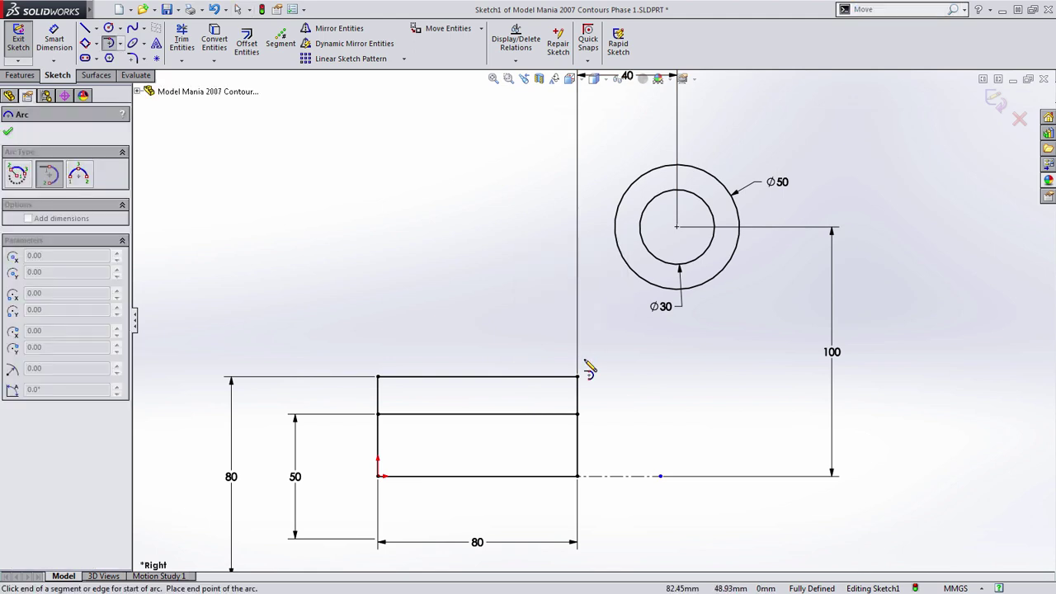
pyautogui.click(578, 376)
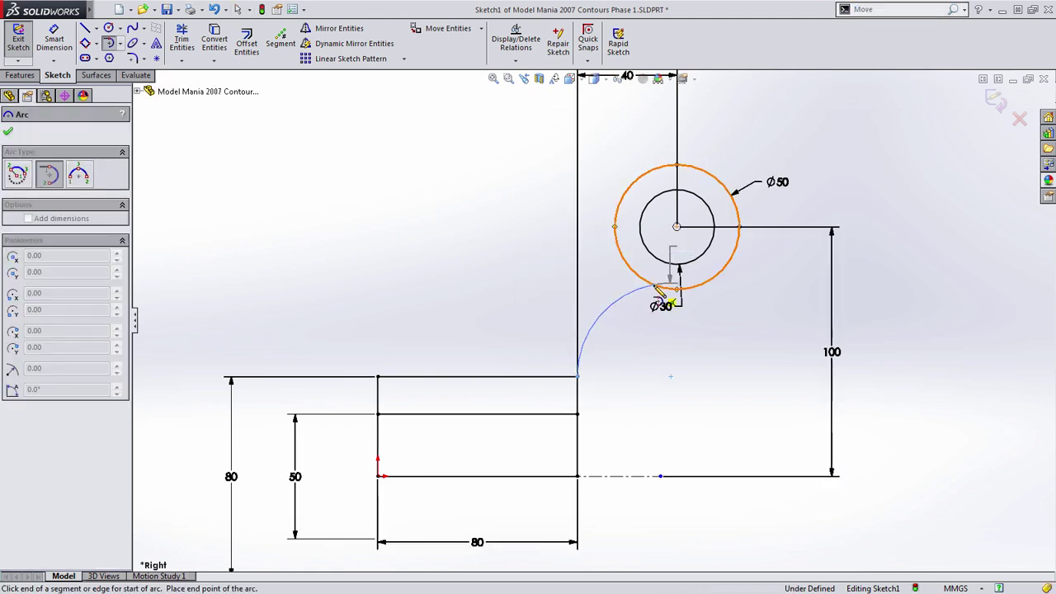
pyautogui.click(655, 284)
pyautogui.press('Escape')
pyautogui.moveTo(660, 272); pyautogui.dragTo(645, 291)
pyautogui.click(692, 235)
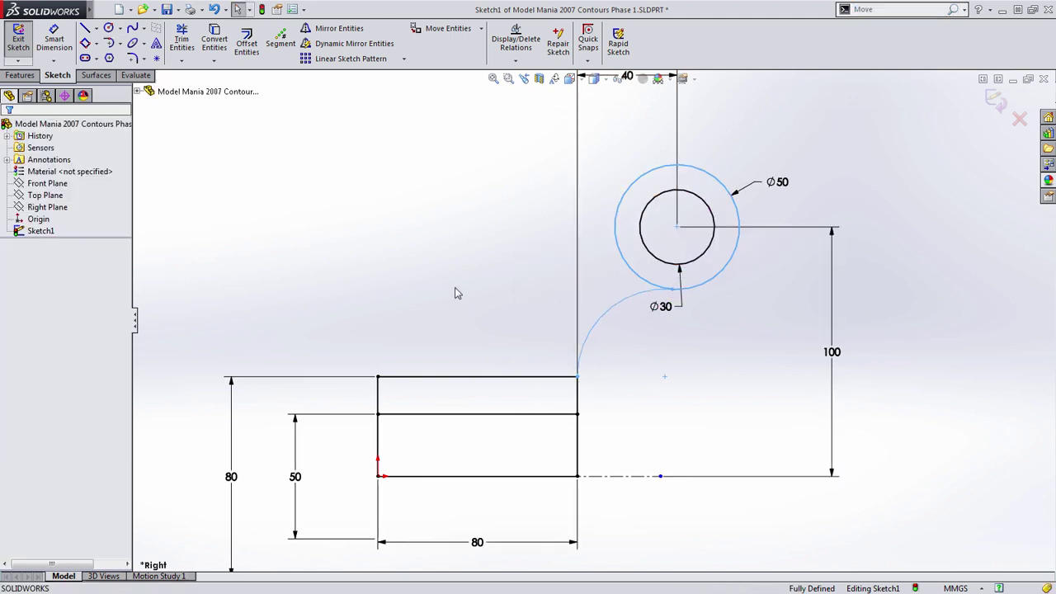
# - Sketch two connected tangent arcs from the rectangle's upper corner above the origin to the 50 mm circle, and make the second tangent to it
pyautogui.press('s')
pyautogui.click(370, 224)
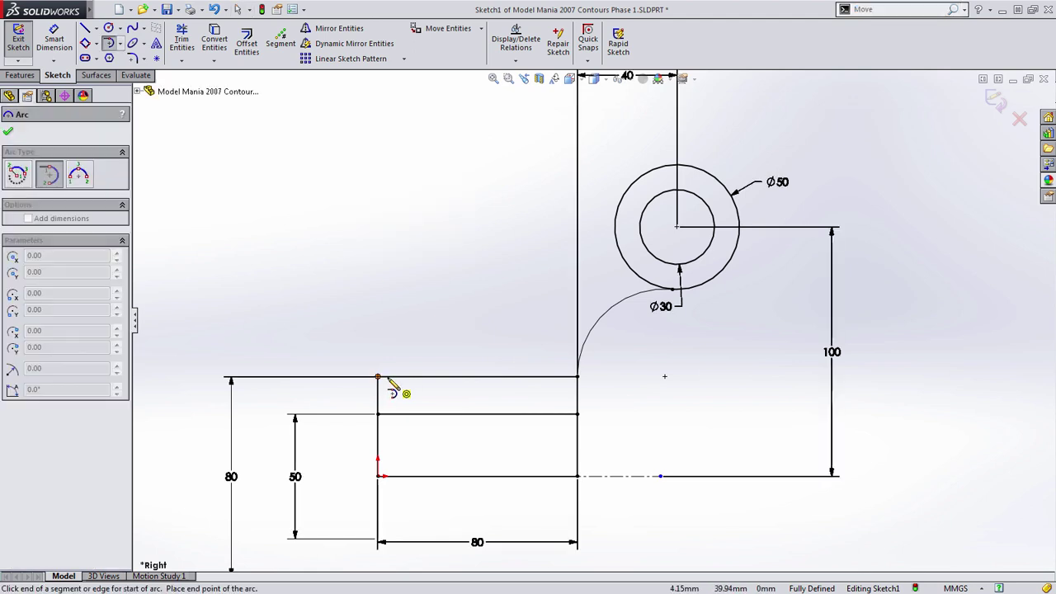
pyautogui.click(377, 376)
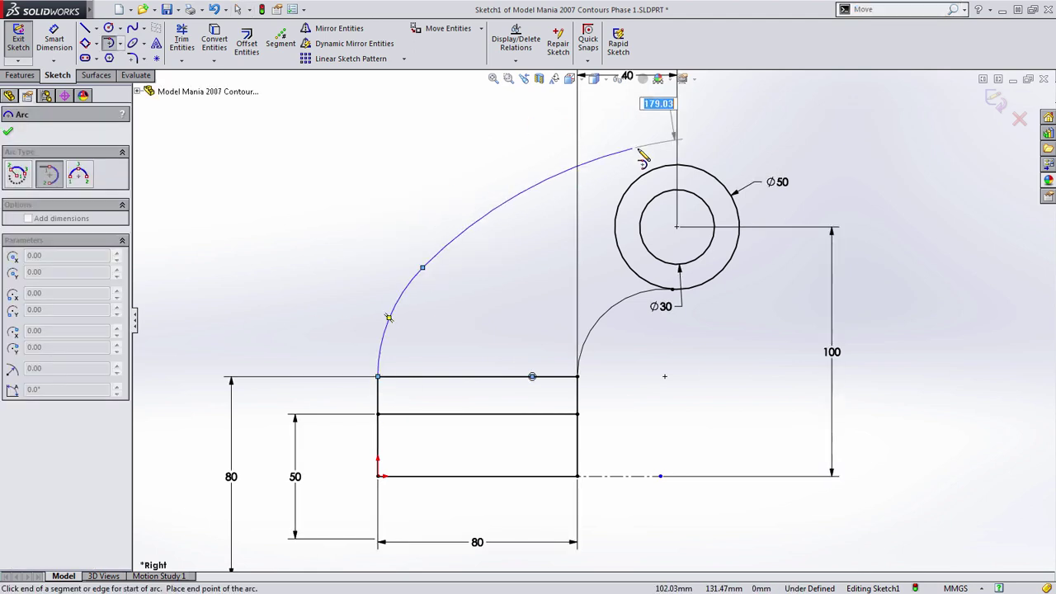
pyautogui.click(665, 169)
pyautogui.press('Escape')
pyautogui.click(653, 168)
pyautogui.keyDown('ctrl'); pyautogui.click(684, 165); pyautogui.keyUp('ctrl')
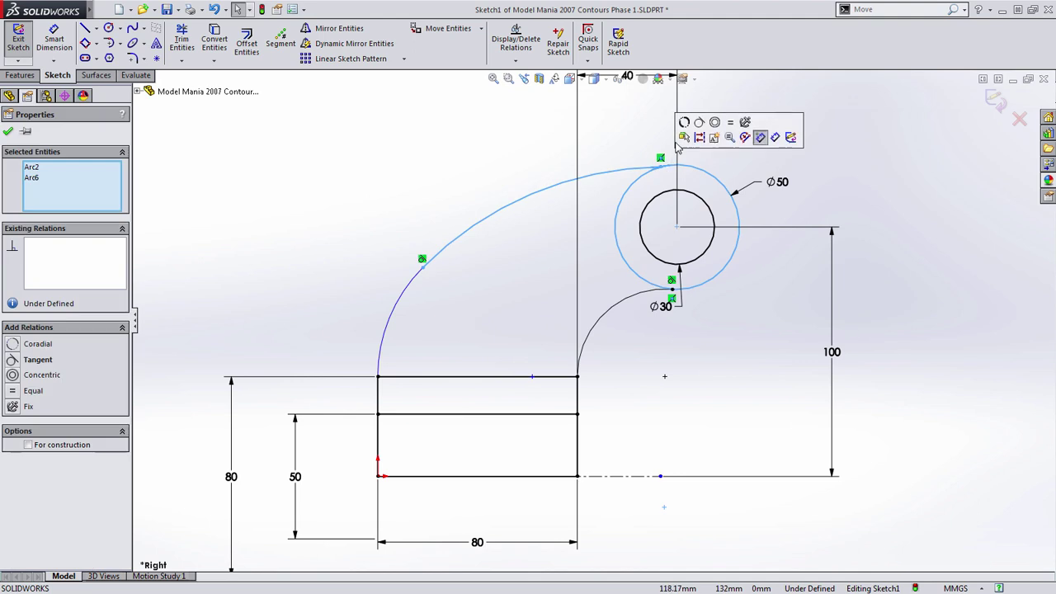
pyautogui.click(699, 124)
# - Set the radius of the lower outer arc to 50 mm and of the upper outer arc to 200 mm
pyautogui.press('s')
pyautogui.click(387, 172)
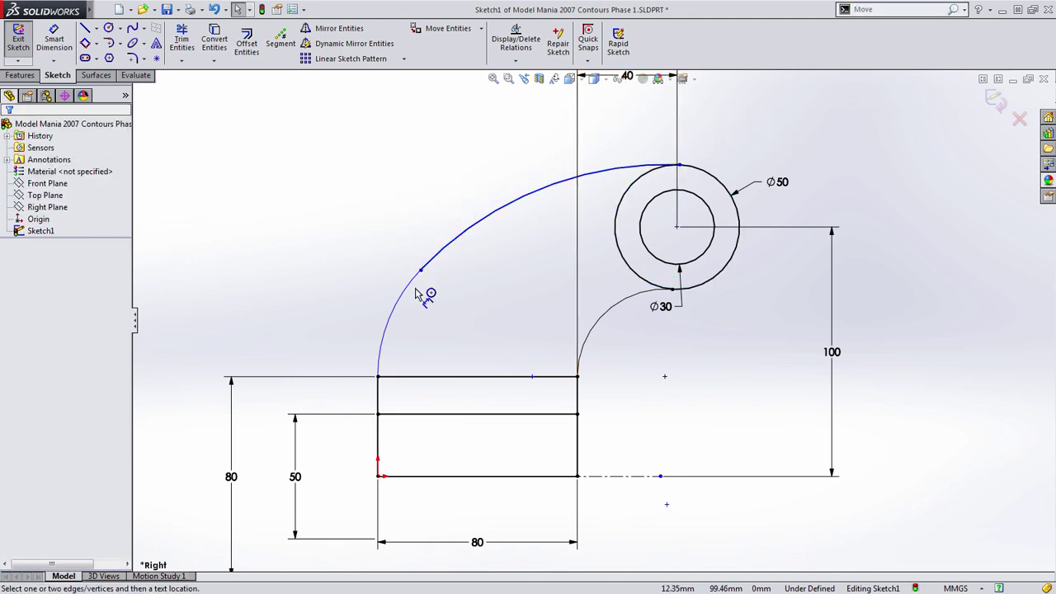
pyautogui.click(416, 295)
pyautogui.click(268, 264)
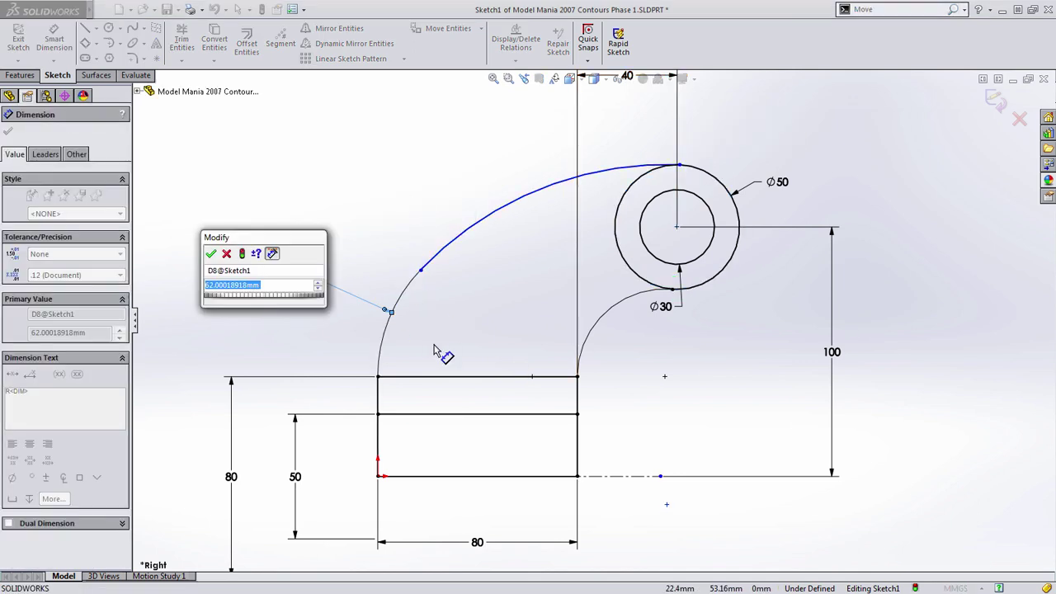
pyautogui.press('Return')
pyautogui.click(458, 252)
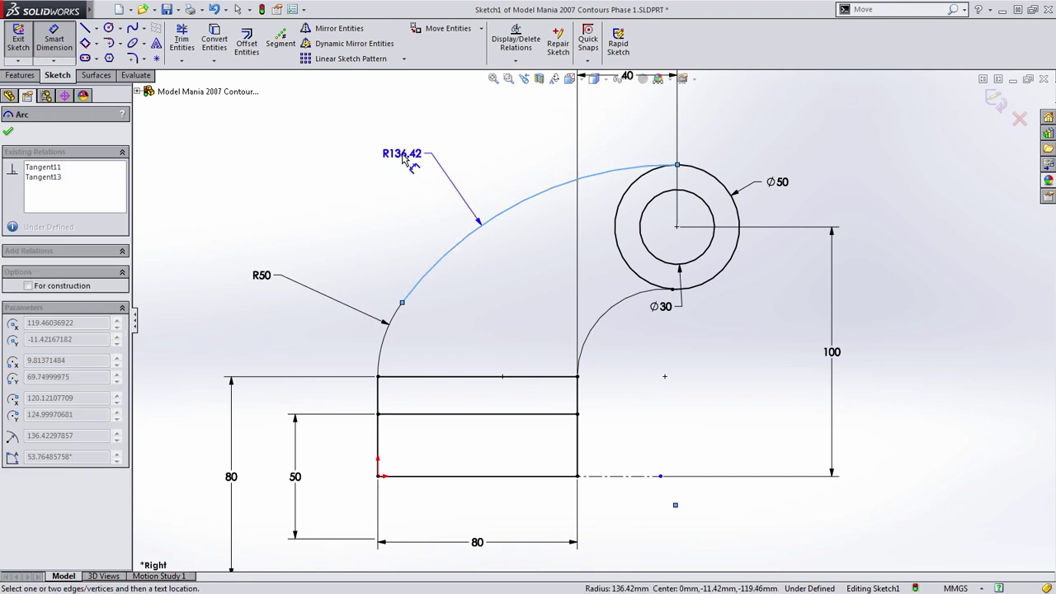
pyautogui.click(404, 159)
pyautogui.write('200')
pyautogui.press('Return')
pyautogui.press('Escape')
# - Start a revolved boss from the sketch, with its centerline as the axis of revolution
pyautogui.scroll(3, 462, 273)
pyautogui.moveTo(462, 273)
pyautogui.mouseDown(button='middle')
pyautogui.moveTo(462, 337)
pyautogui.moveTo(514, 344)
pyautogui.moveTo(546, 327)
pyautogui.moveTo(531, 334)
pyautogui.mouseUp(button='middle')
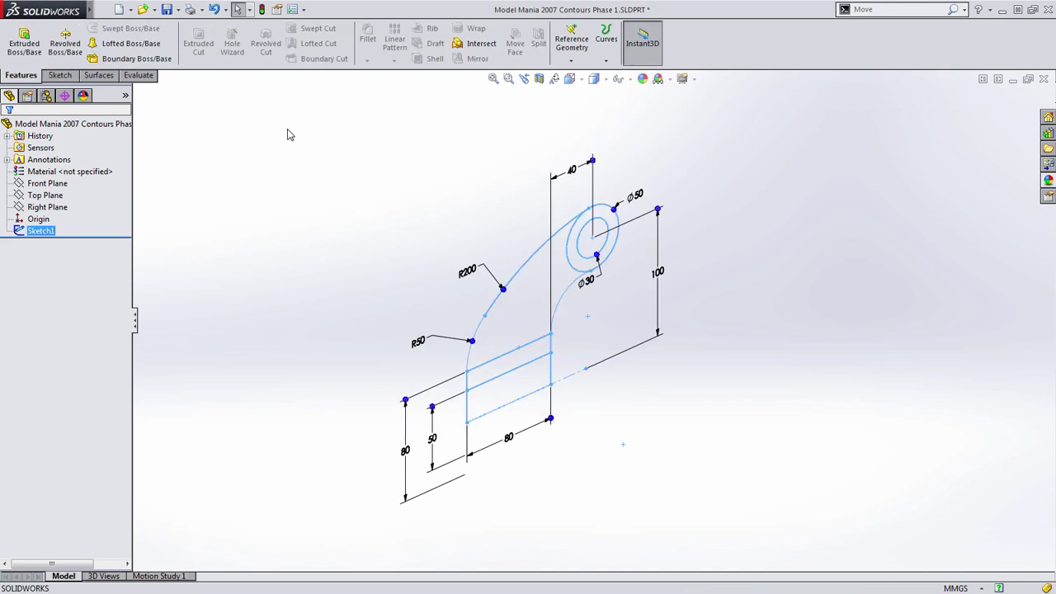
pyautogui.press('s')
pyautogui.click(328, 149)
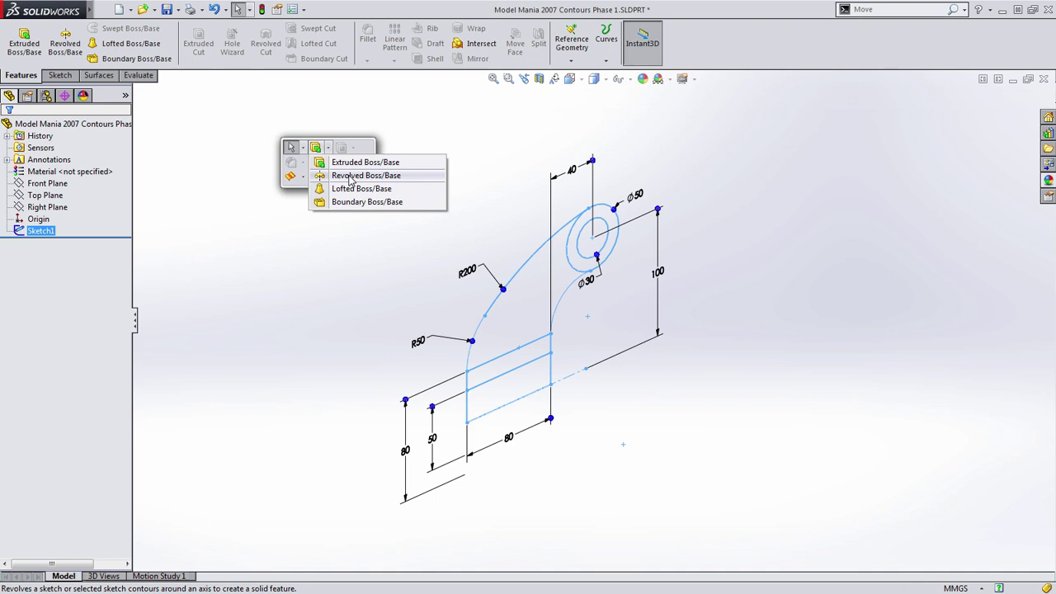
pyautogui.click(349, 176)
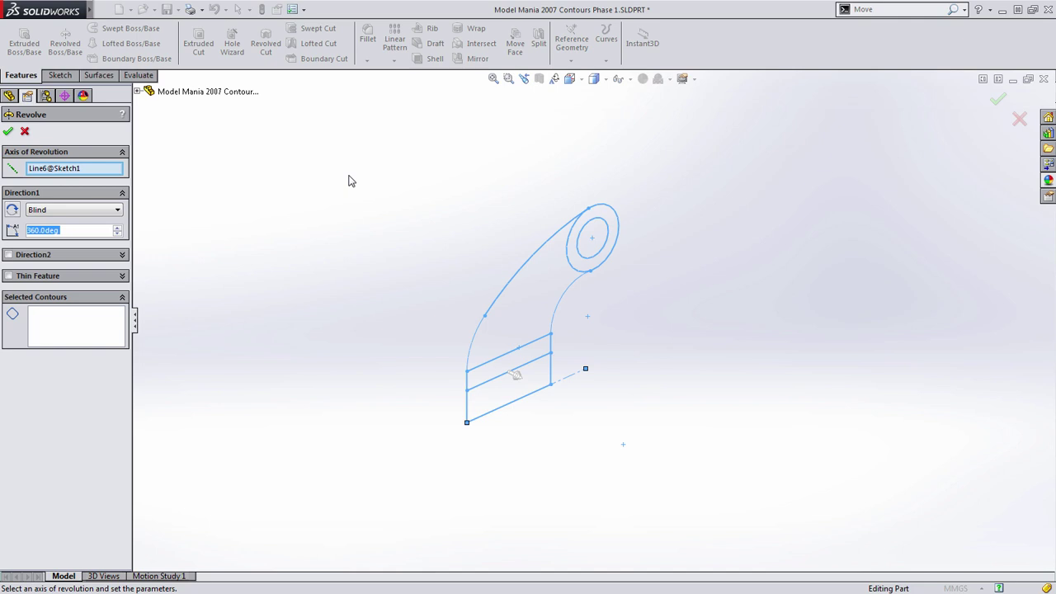
pyautogui.scroll(-3, 560, 410)
pyautogui.keyDown('ctrl'); pyautogui.moveTo(598, 408); pyautogui.dragTo(594, 460, button='middle'); pyautogui.keyUp('ctrl')
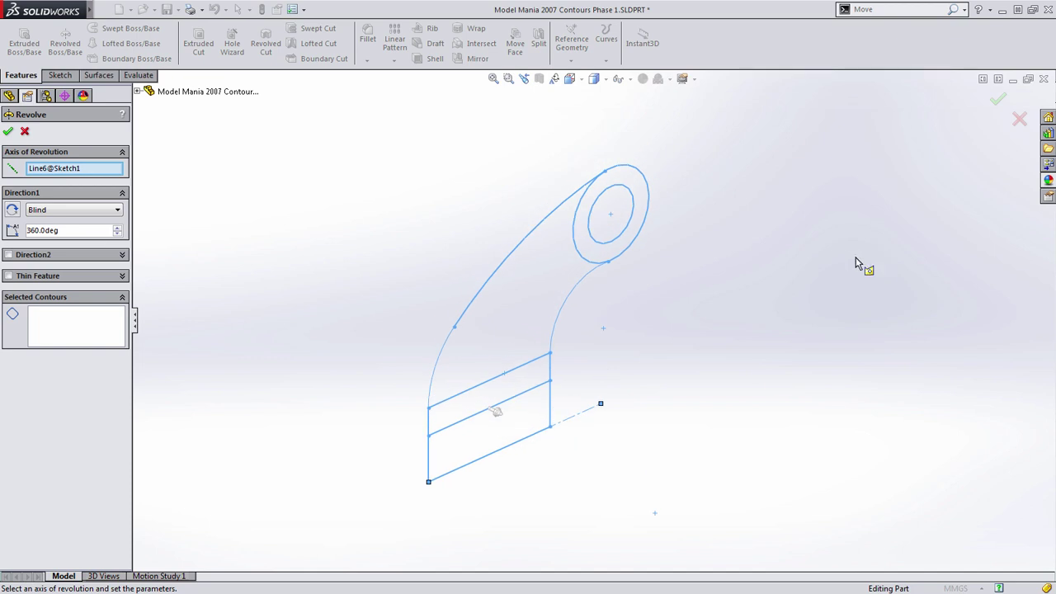
# - Try the 30 mm circle and the ring between the two circles as revolve contours, and clear those selections
pyautogui.click(613, 245)
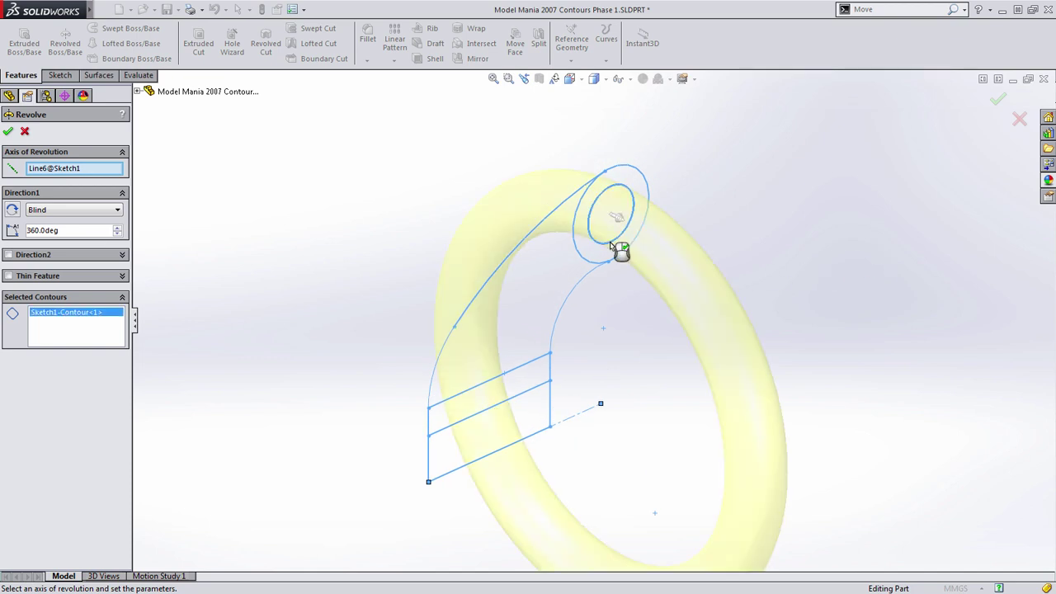
pyautogui.click(609, 252)
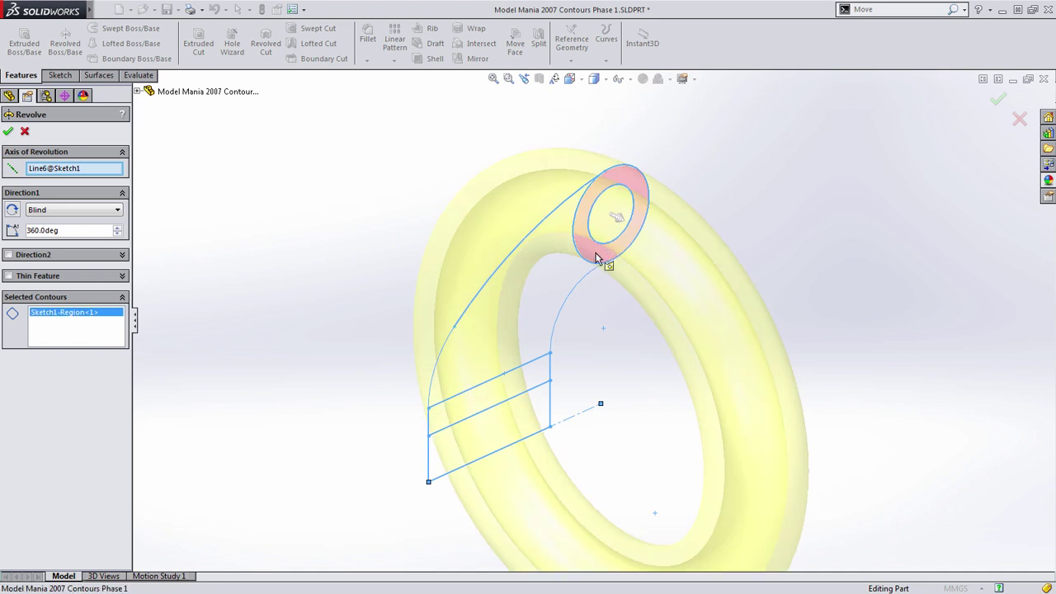
pyautogui.click(603, 259)
pyautogui.click(536, 294)
pyautogui.click(536, 295)
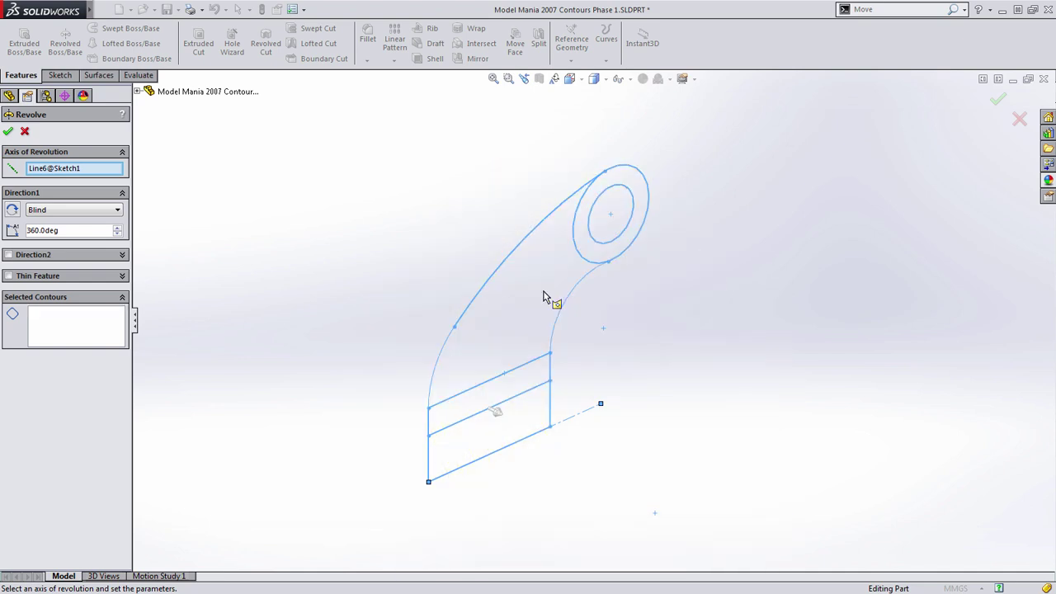
# - Revolve the strip between the 50 mm and 80 mm diameter lines 360 degrees about the centerline
pyautogui.click(461, 418)
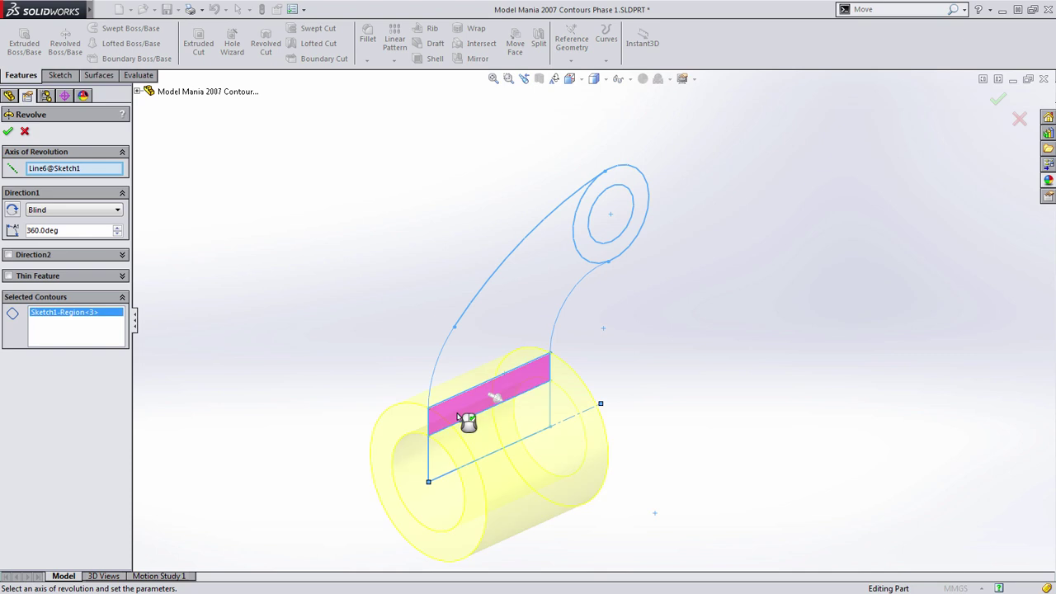
pyautogui.rightClick(462, 419)
pyautogui.keyDown('ctrl'); pyautogui.moveTo(673, 417); pyautogui.dragTo(769, 329, button='middle'); pyautogui.keyUp('ctrl')
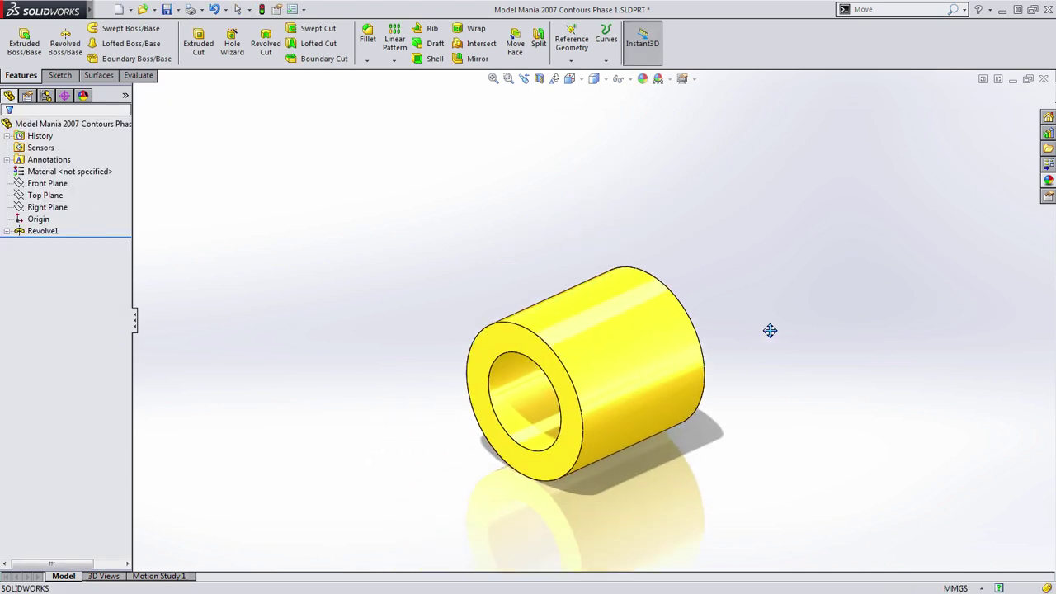
pyautogui.keyDown('ctrl'); pyautogui.moveTo(770, 386); pyautogui.dragTo(724, 388, button='middle'); pyautogui.keyUp('ctrl')
pyautogui.moveTo(726, 339)
pyautogui.keyDown('ctrl'); pyautogui.mouseDown(button='middle')
pyautogui.moveTo(729, 318)
pyautogui.moveTo(719, 323)
pyautogui.mouseUp(button='middle'); pyautogui.keyUp('ctrl')
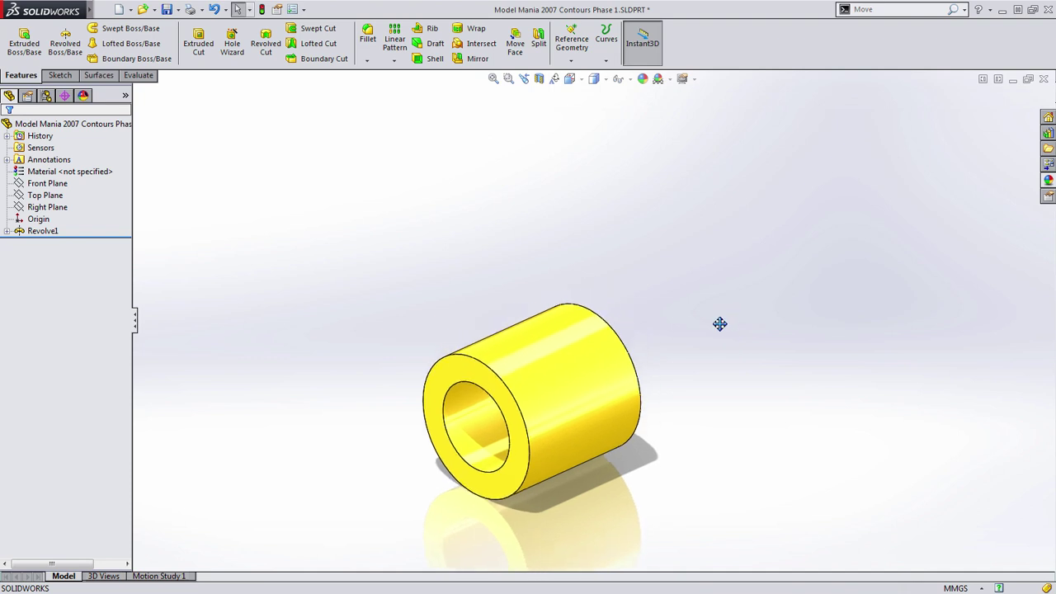
# - Show the sketch absorbed by the revolve feature so its remaining contours can be used
pyautogui.click(6, 233)
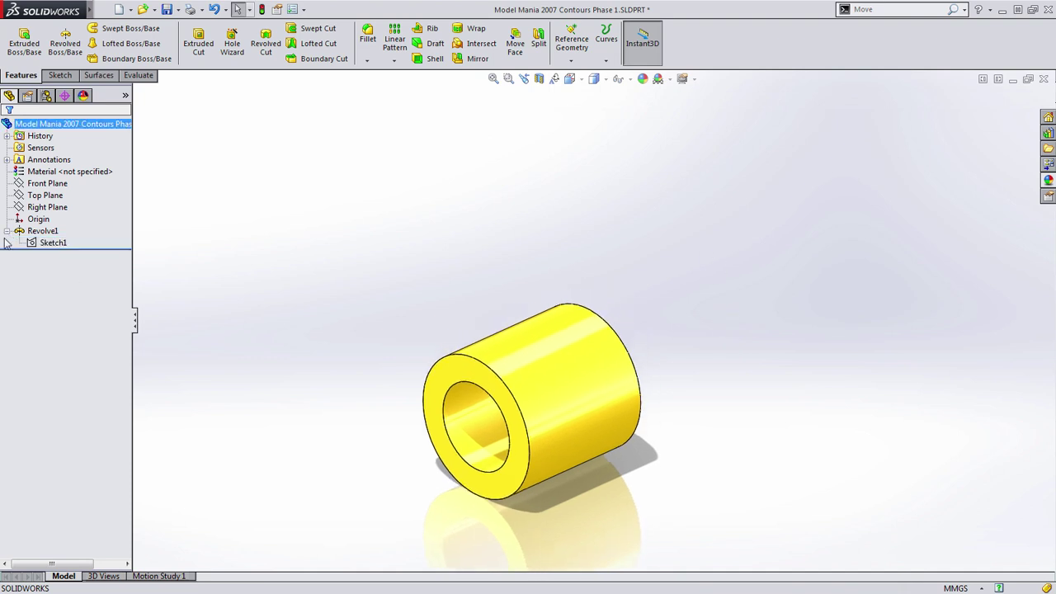
pyautogui.click(39, 247)
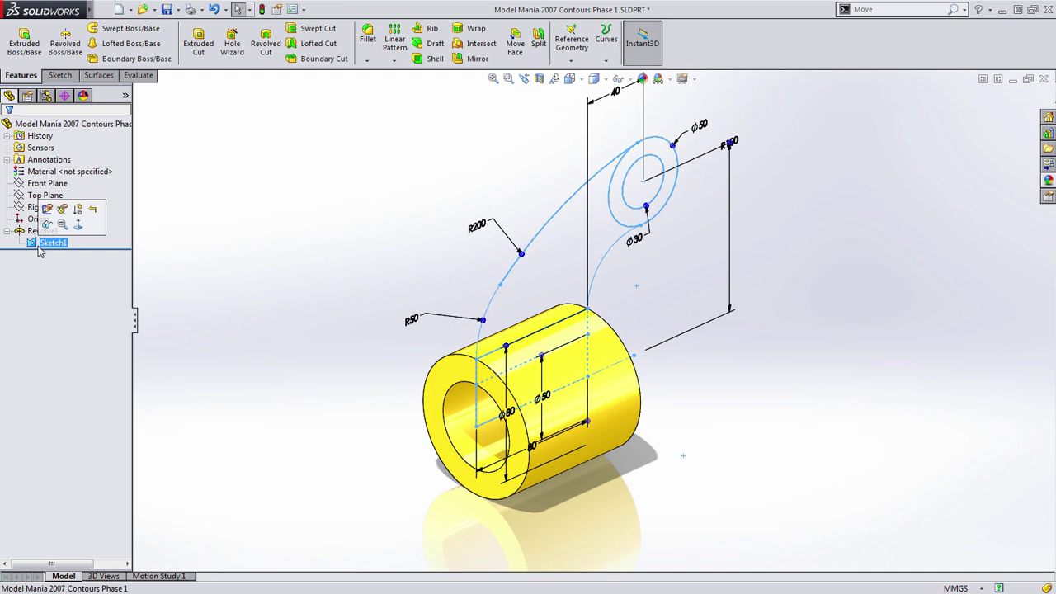
pyautogui.click(190, 236)
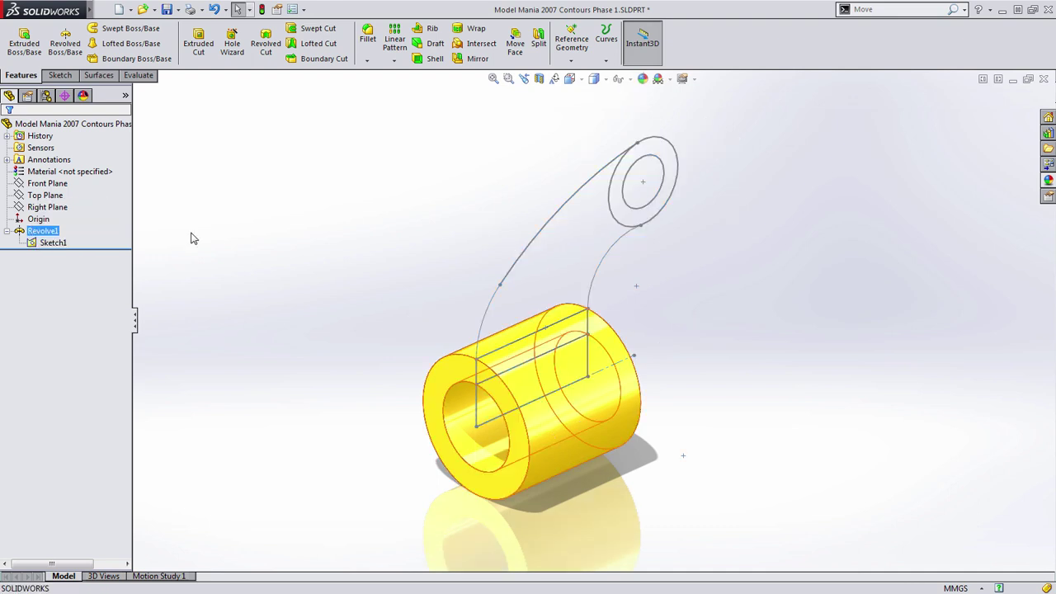
# - Set up an extruded boss of the sketch's curved arm region, with a Mid Plane end condition and a 20 mm depth
pyautogui.click(50, 244)
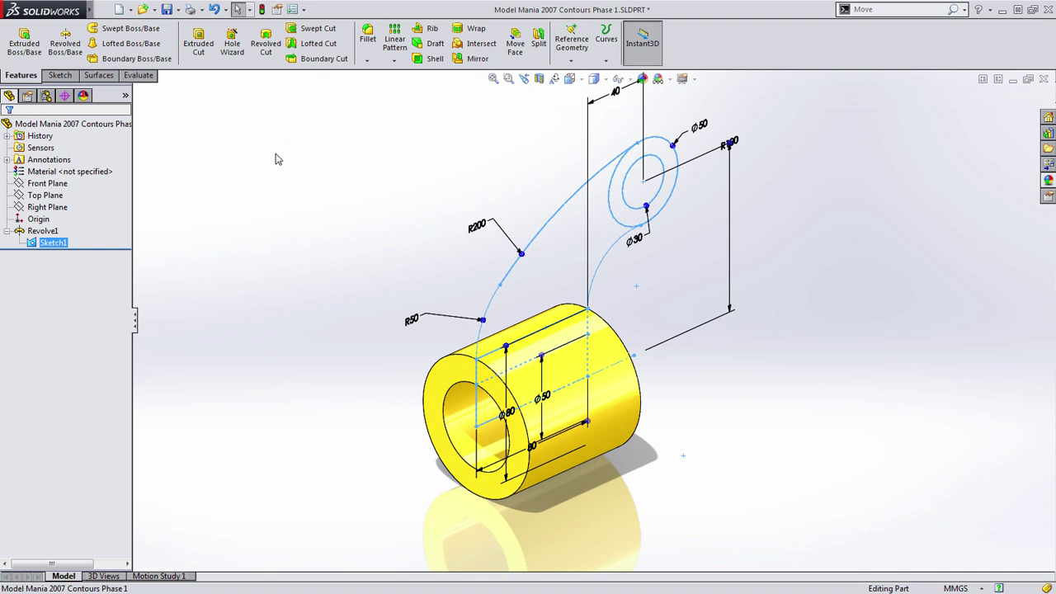
pyautogui.press('s')
pyautogui.click(301, 163)
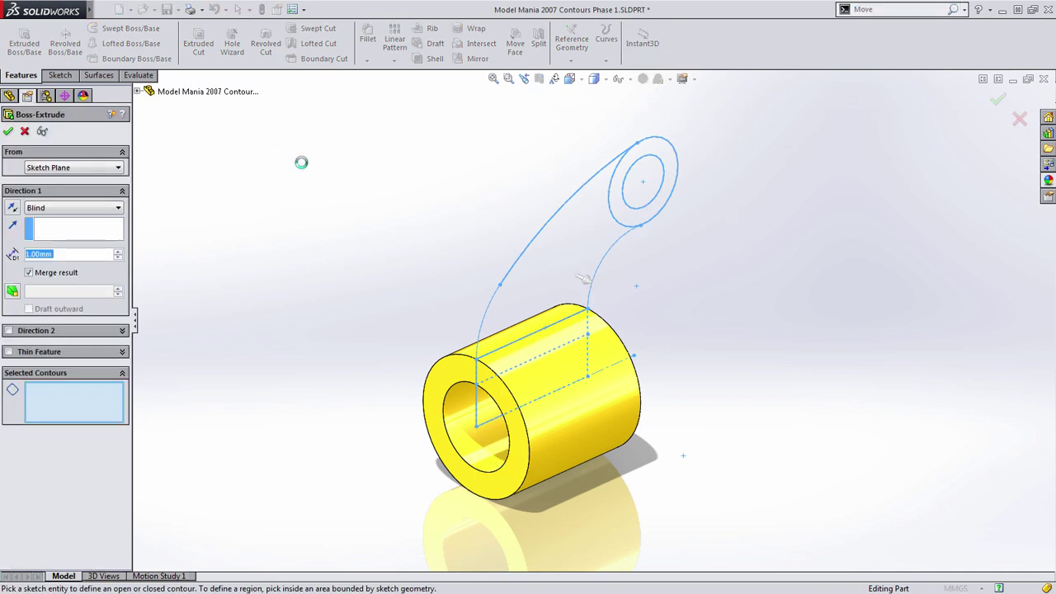
pyautogui.click(546, 277)
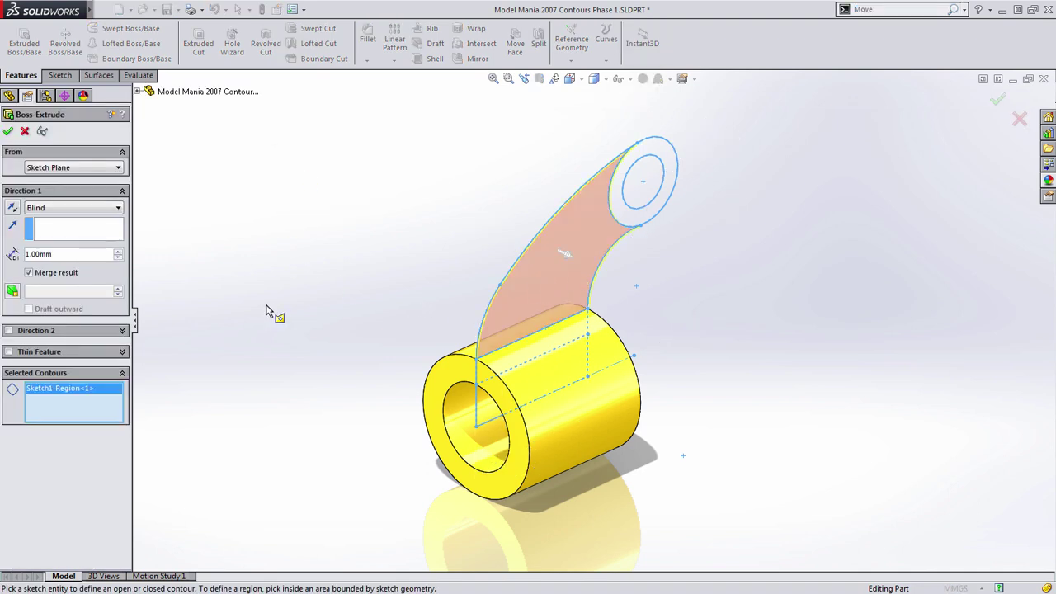
pyautogui.rightClick(315, 196)
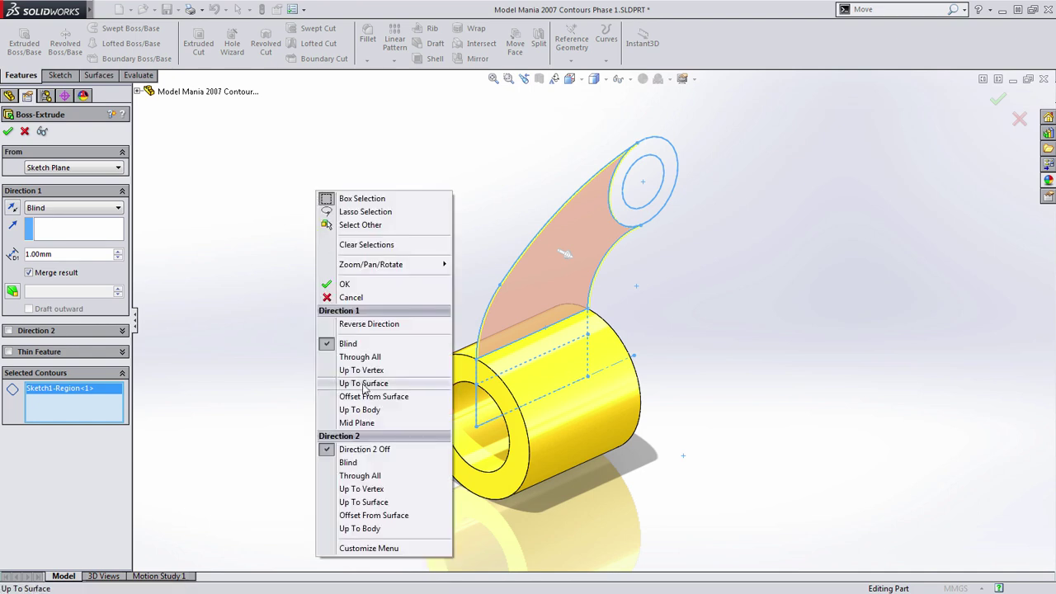
pyautogui.click(359, 424)
pyautogui.write('20')
pyautogui.press('Return')
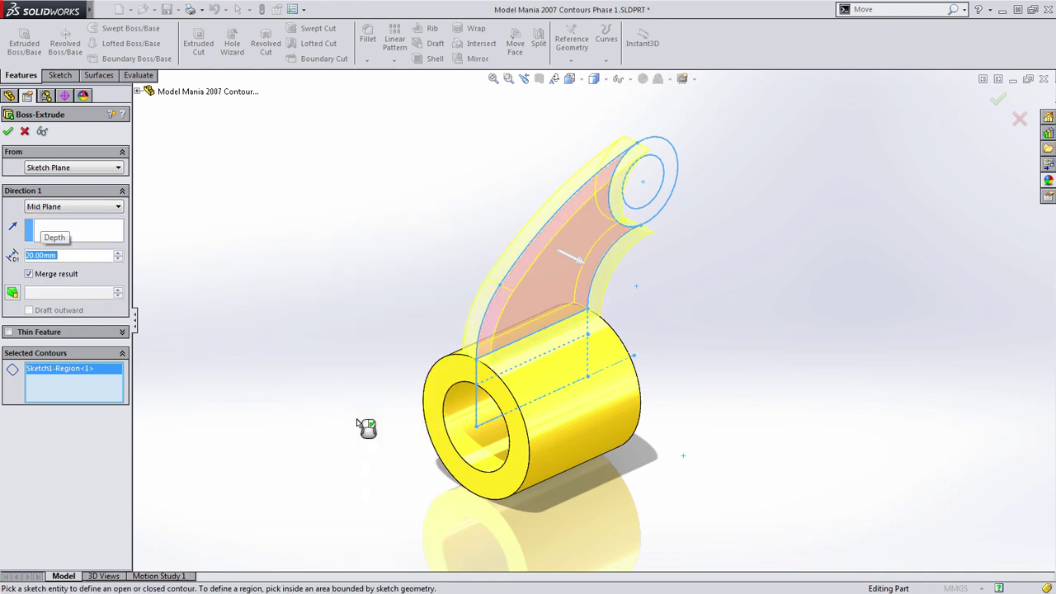
# - Add the cylinder wall strip below the arm to the extrusion's contours to close the gap, and finish the extrusion
pyautogui.scroll(-3, 329, 302)
pyautogui.moveTo(330, 302)
pyautogui.mouseDown(button='middle')
pyautogui.moveTo(342, 266)
pyautogui.moveTo(377, 234)
pyautogui.mouseUp(button='middle')
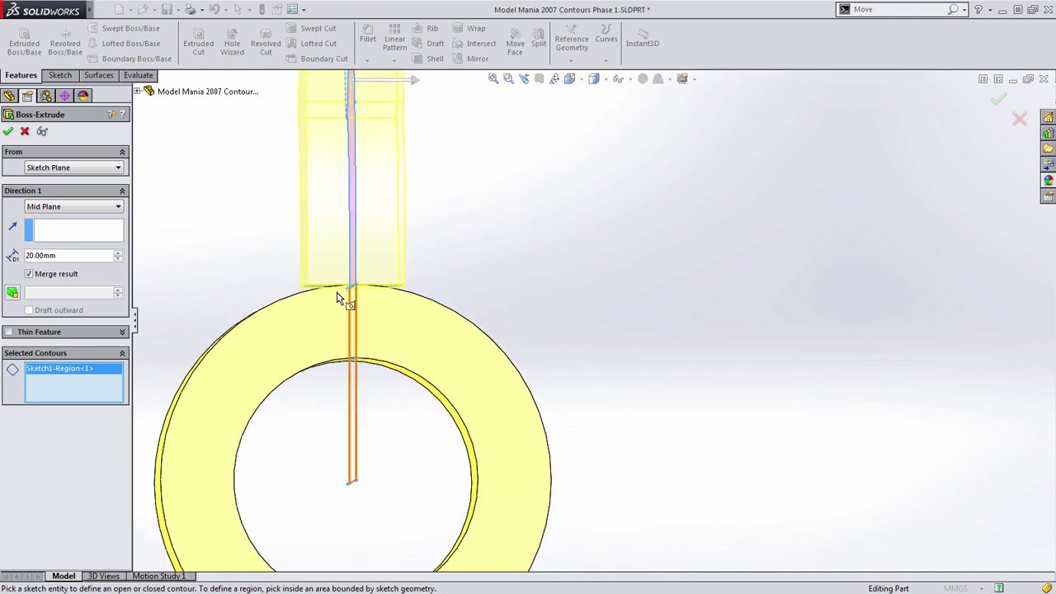
pyautogui.scroll(3, 528, 283)
pyautogui.moveTo(528, 283); pyautogui.dragTo(409, 377, button='middle')
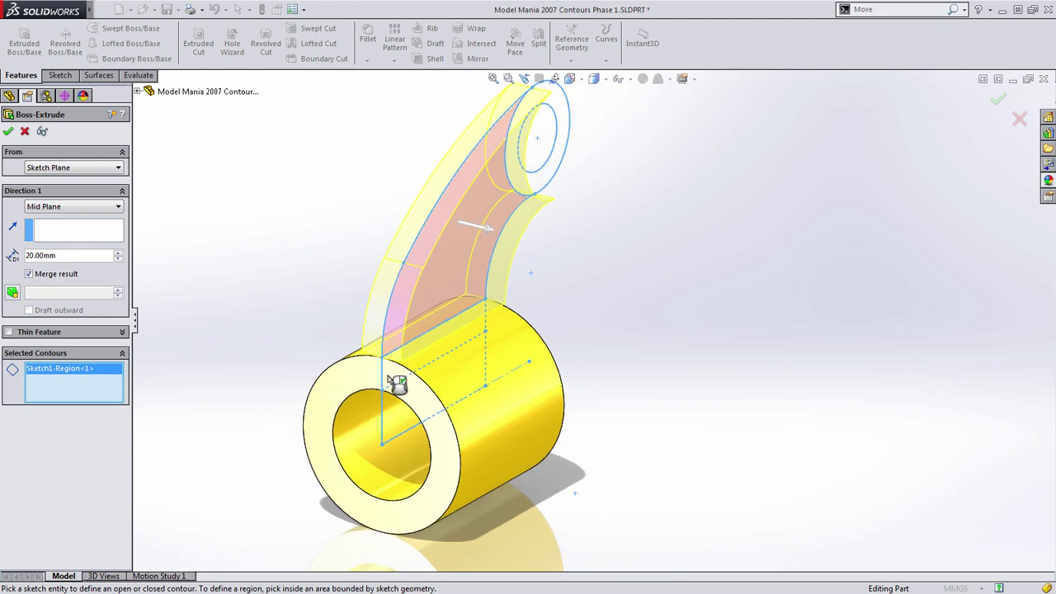
pyautogui.click(396, 384)
pyautogui.scroll(-2, 388, 398)
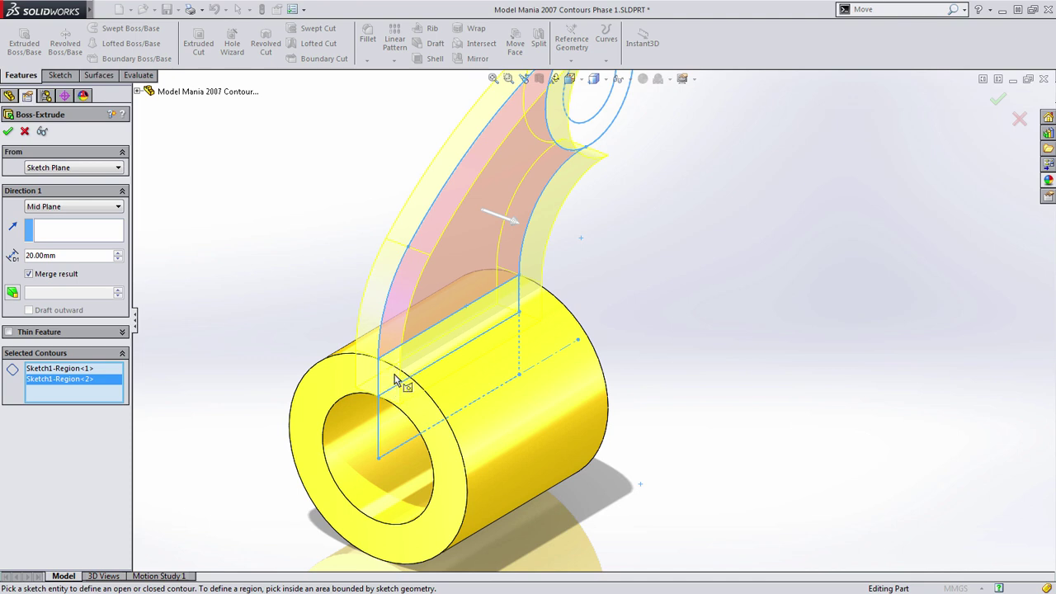
pyautogui.press('Return')
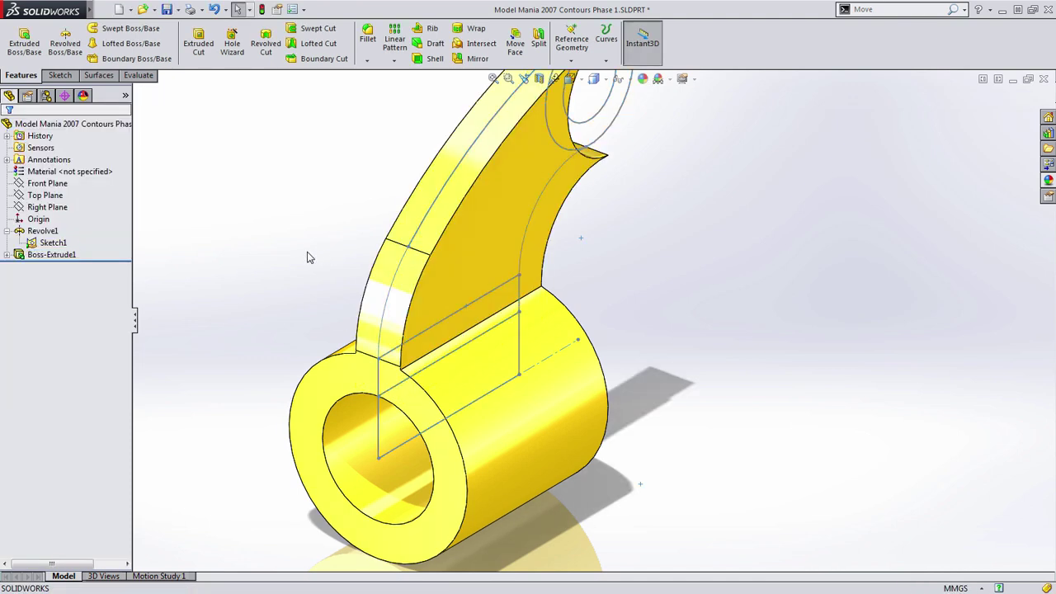
pyautogui.scroll(3, 307, 257)
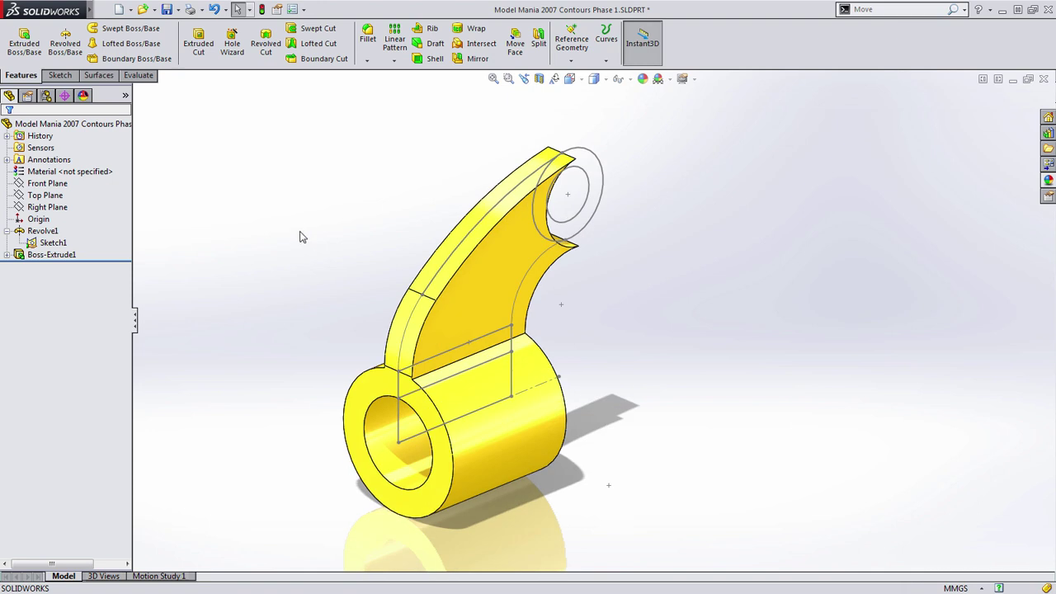
# - Extrude the ring between the 50 mm and 30 mm circles with a Mid Plane end condition, extending beyond both sides of the arm
pyautogui.click(53, 242)
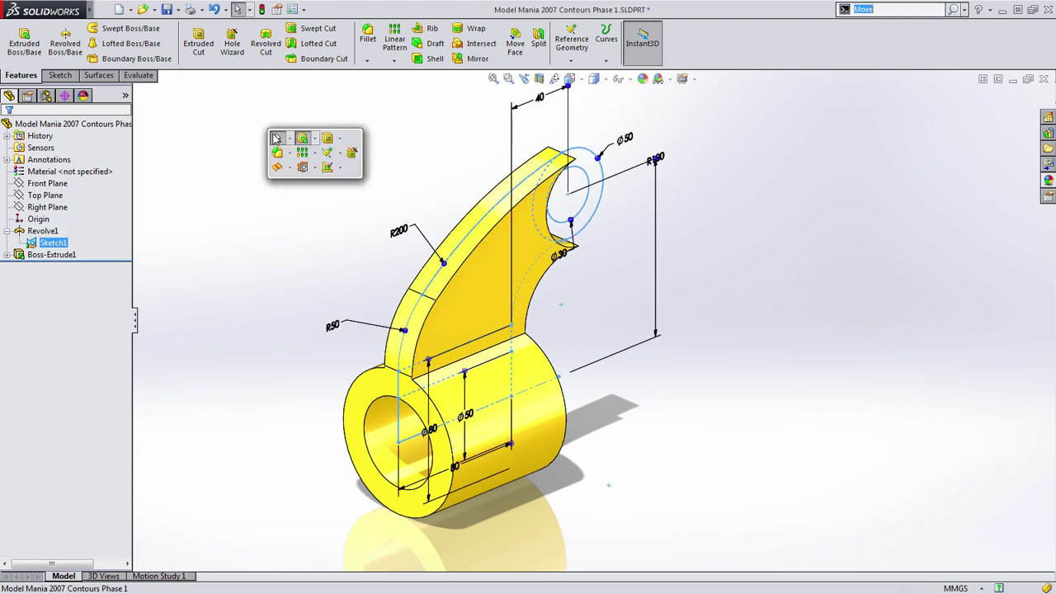
pyautogui.click(600, 163)
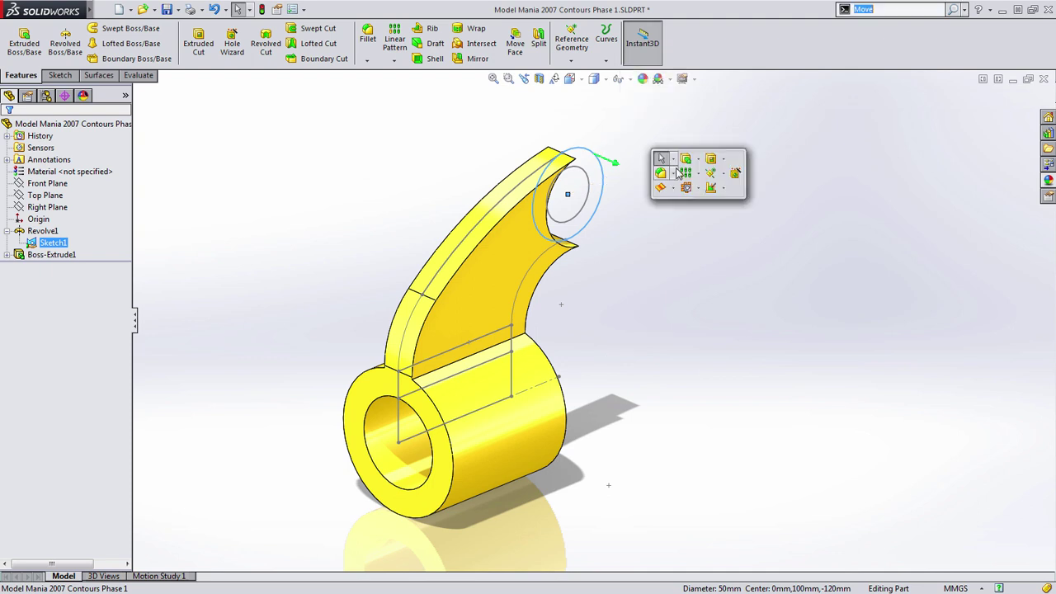
pyautogui.click(690, 164)
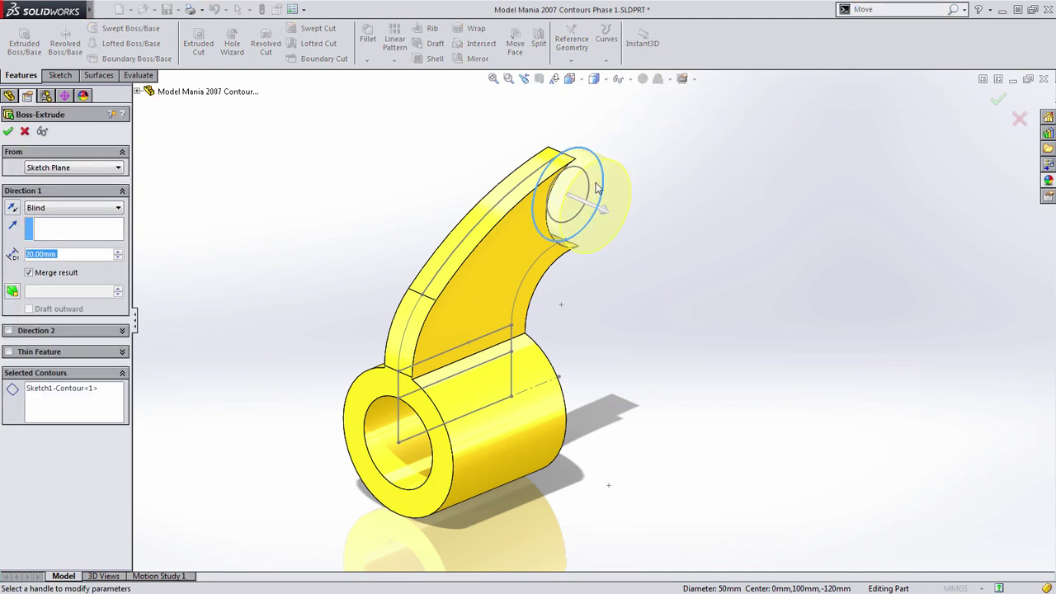
pyautogui.click(92, 415)
pyautogui.click(592, 195)
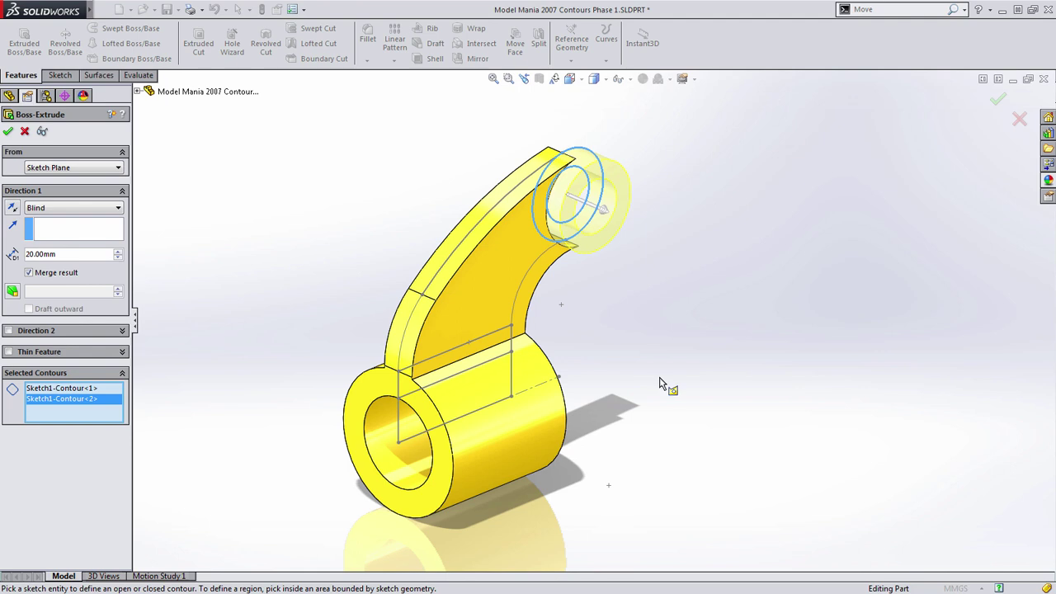
pyautogui.rightClick(735, 168)
pyautogui.click(767, 401)
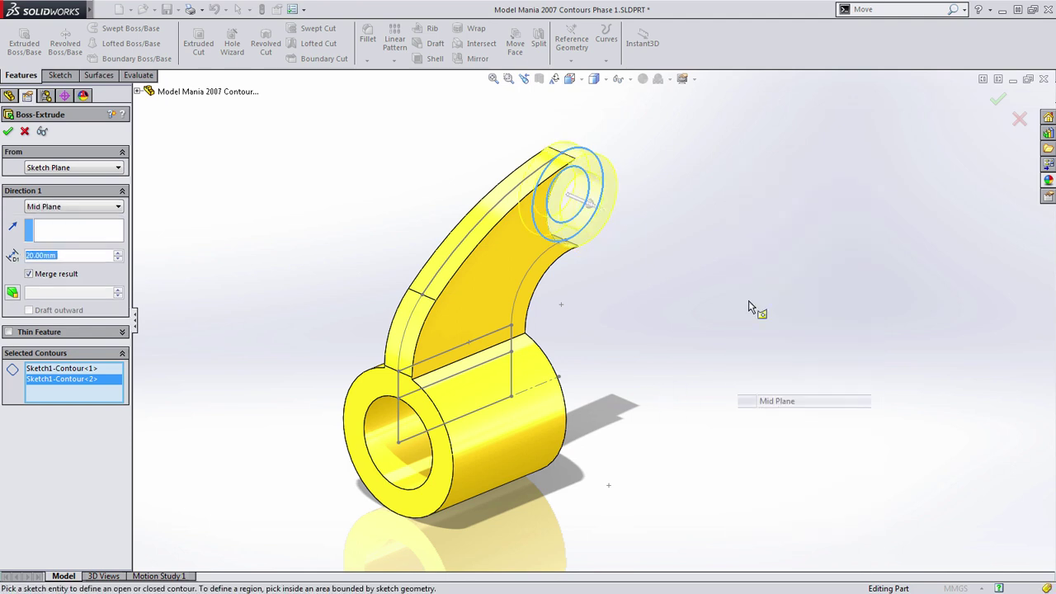
pyautogui.rightClick(728, 246)
pyautogui.moveTo(633, 291); pyautogui.dragTo(628, 296, button='middle')
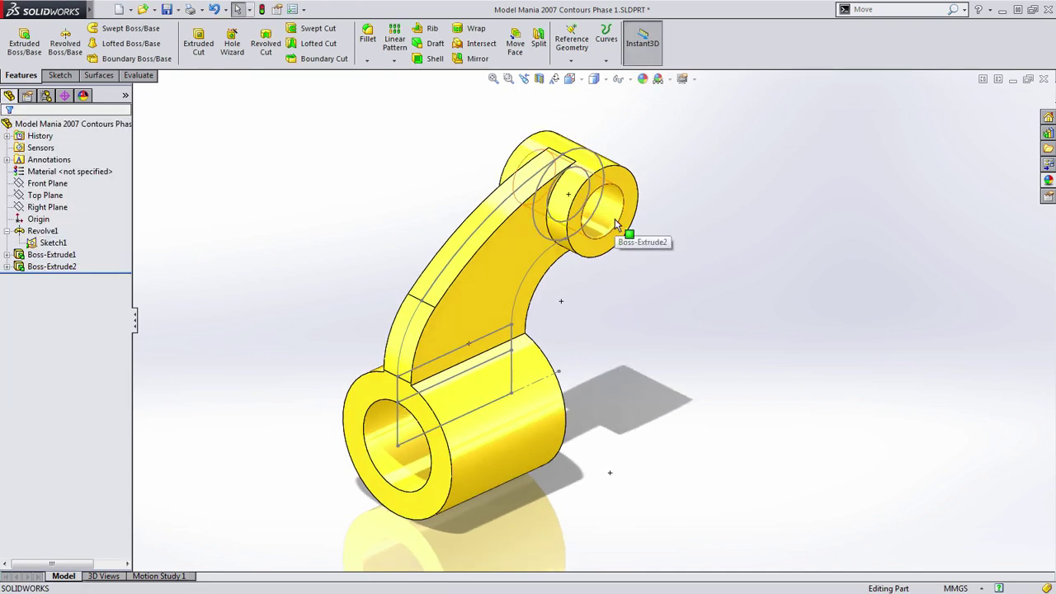
# - Hide the shared sketch so only the solid part is displayed
pyautogui.click(416, 446)
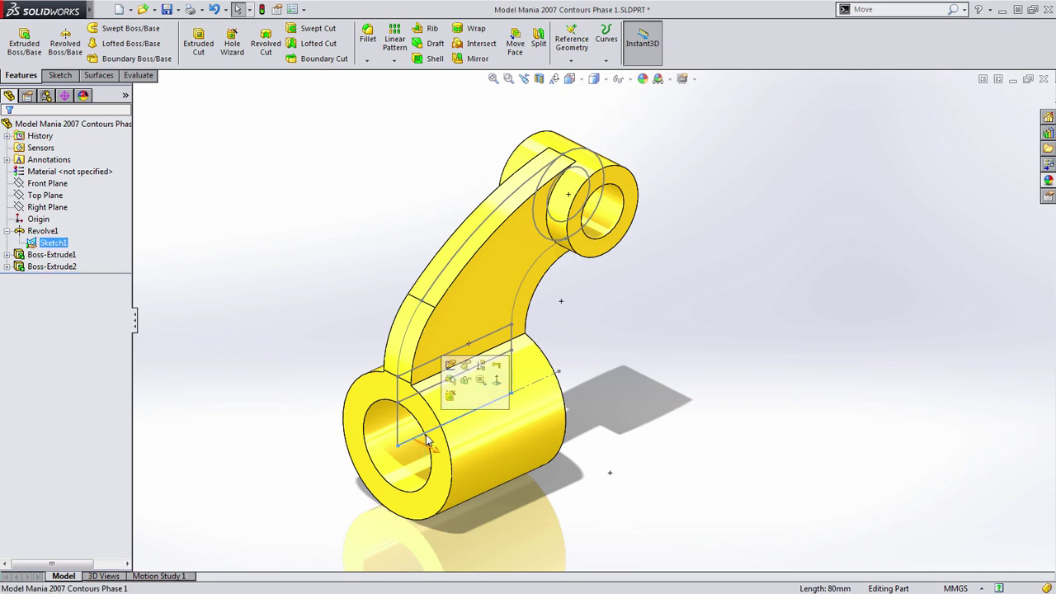
pyautogui.click(468, 382)
pyautogui.moveTo(605, 420); pyautogui.dragTo(601, 409, button='middle')
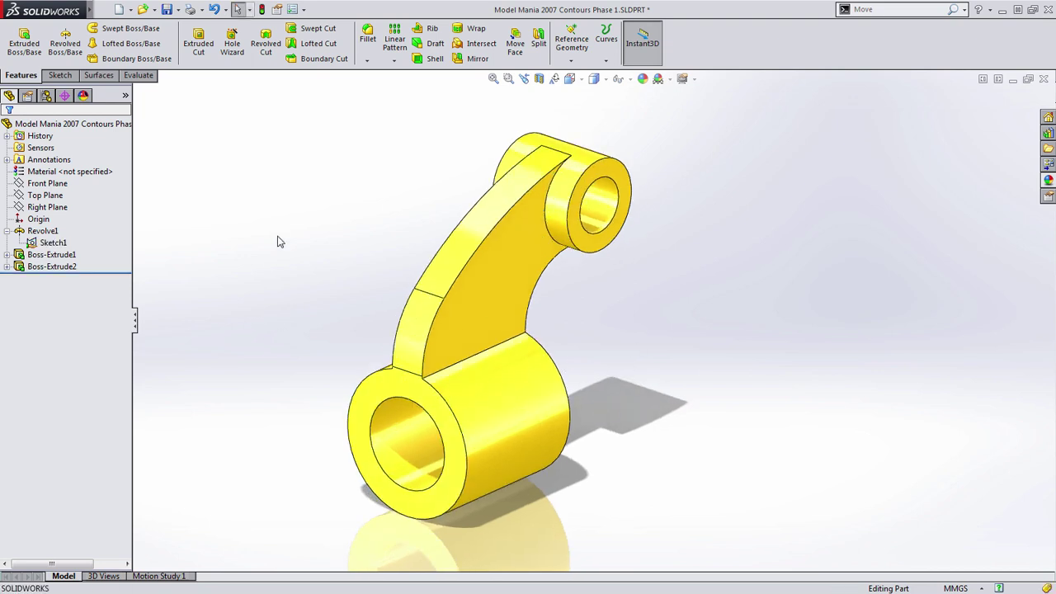
# - Fillet the connected edges where the arm meets the large cylinder with a 50 mm radius
pyautogui.press('s')
pyautogui.click(284, 218)
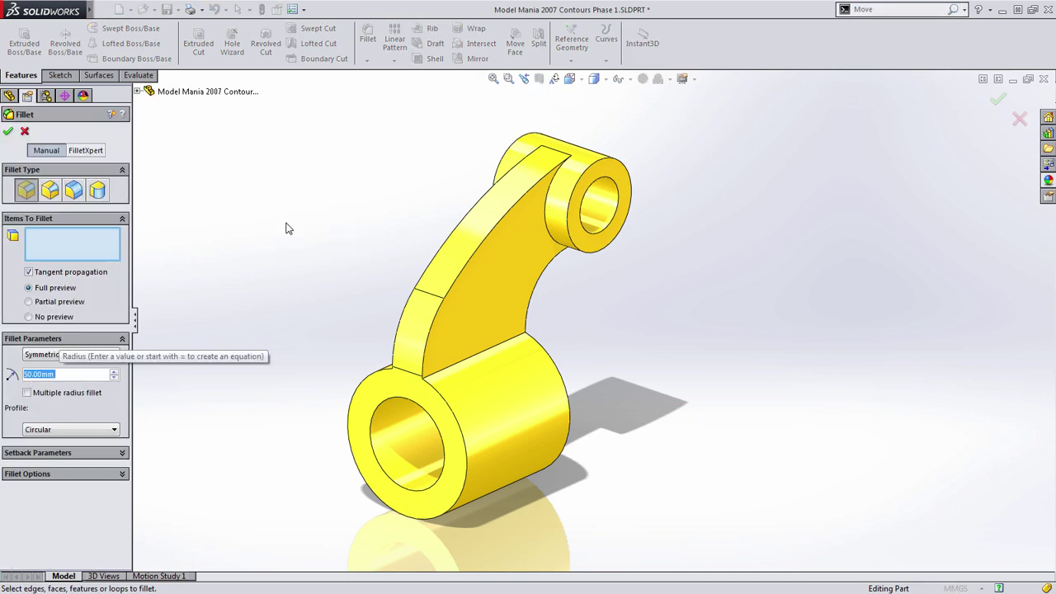
pyautogui.click(418, 365)
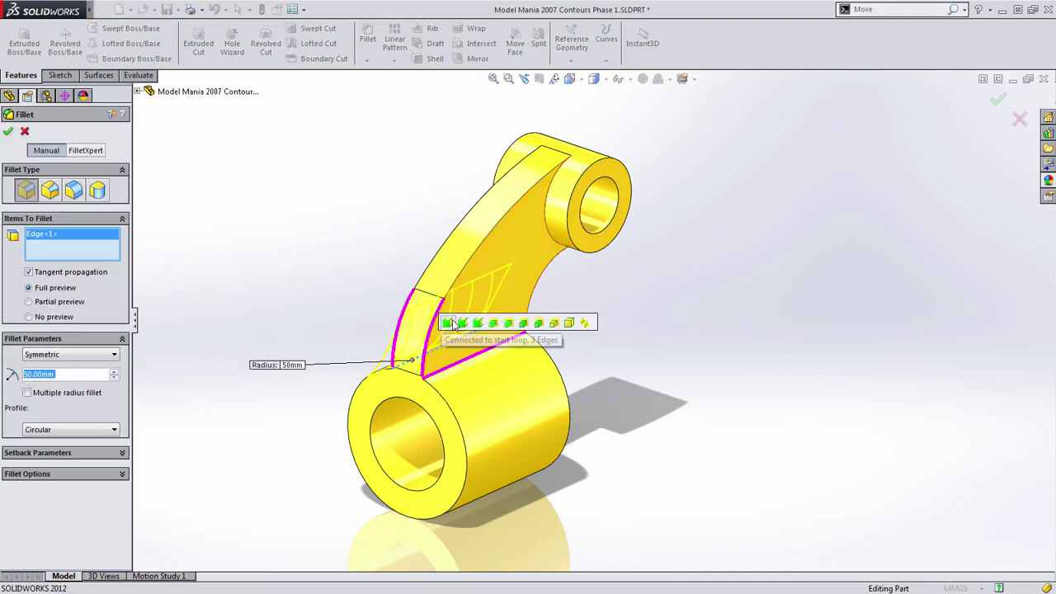
pyautogui.click(449, 322)
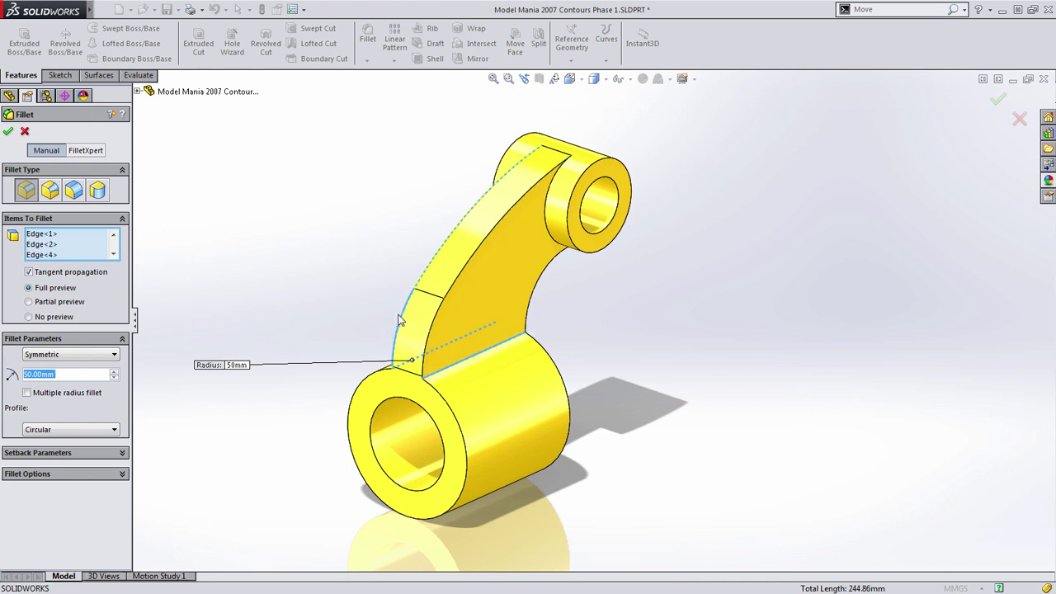
pyautogui.press('Return')
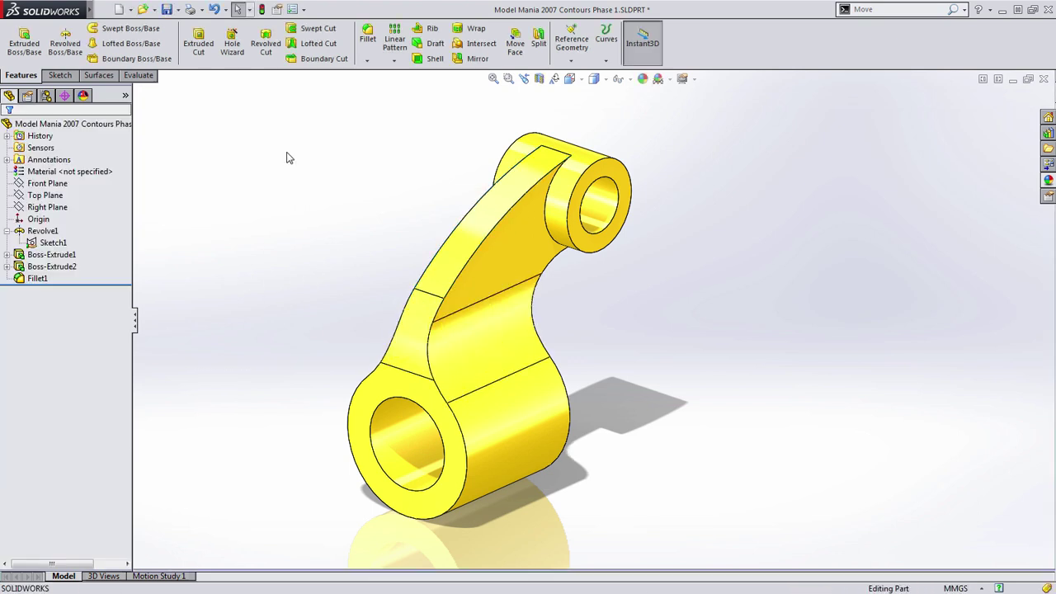
# - Fillet the outer edges of the arm and both cylinders by selecting the large cylinder's outer face, with a 4 mm radius
pyautogui.press('s')
pyautogui.click(297, 192)
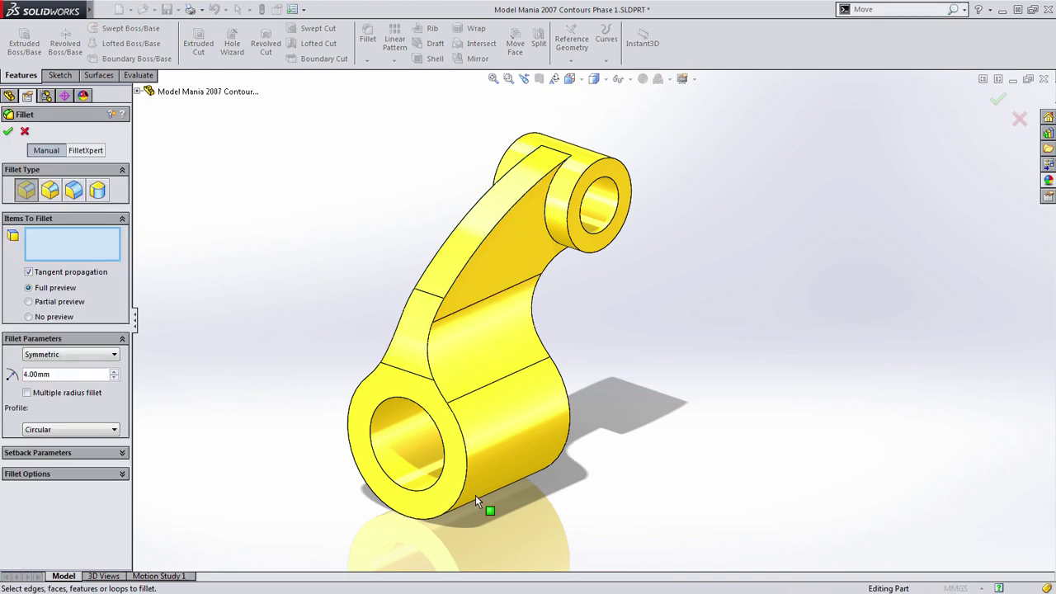
pyautogui.click(540, 365)
pyautogui.click(541, 366)
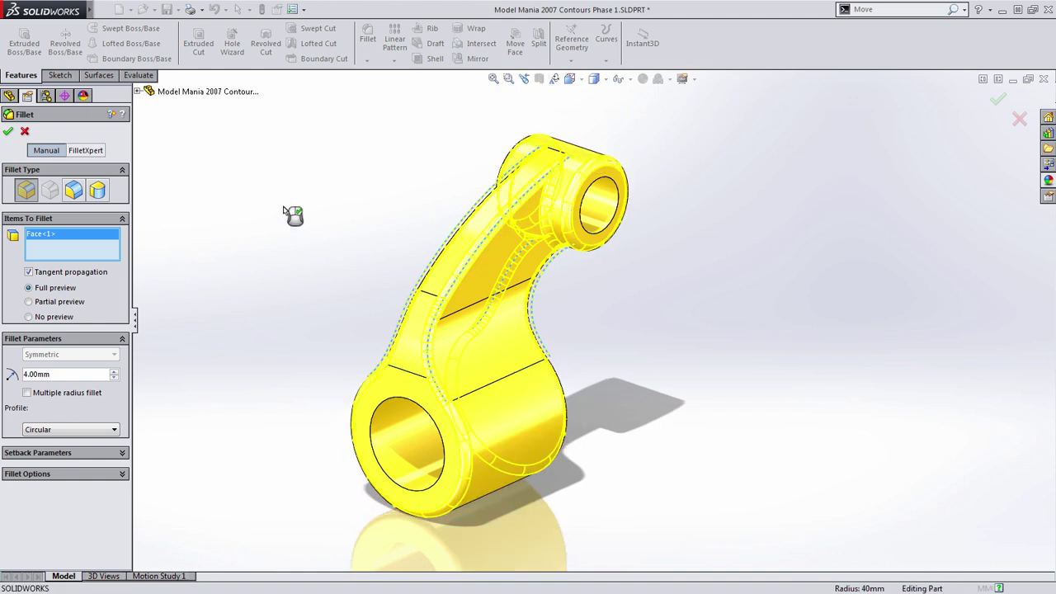
pyautogui.press('Return')
# - Apply a red color appearance to the 4 mm fillet feature
pyautogui.click(37, 291)
pyautogui.click(83, 267)
pyautogui.click(94, 294)
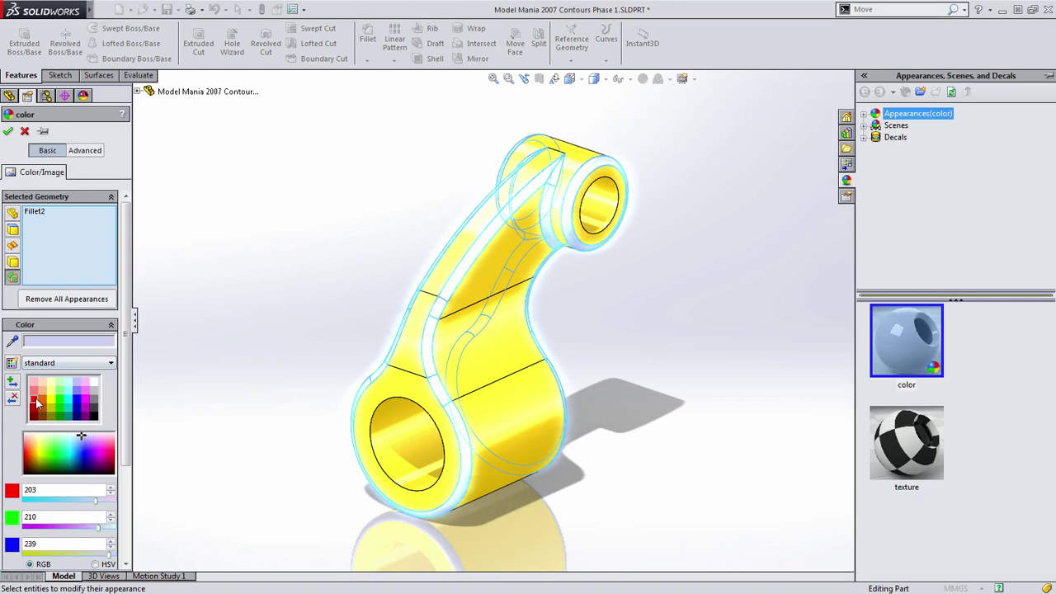
pyautogui.click(34, 401)
pyautogui.click(8, 132)
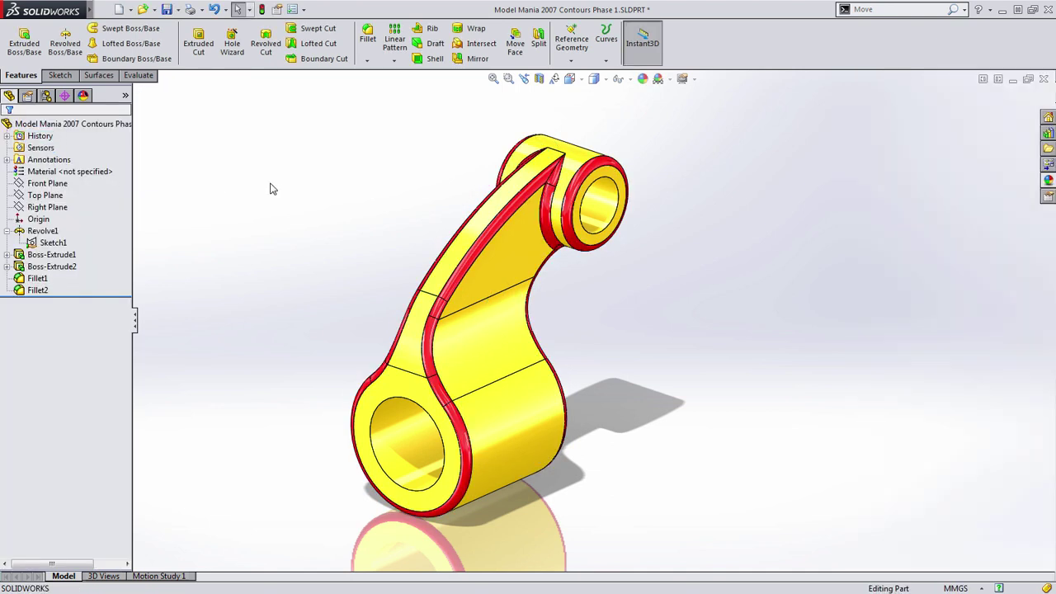
# - Highlight the shared sketch under the revolve to view its dimensions on the finished part, and collapse the feature again
pyautogui.click(46, 244)
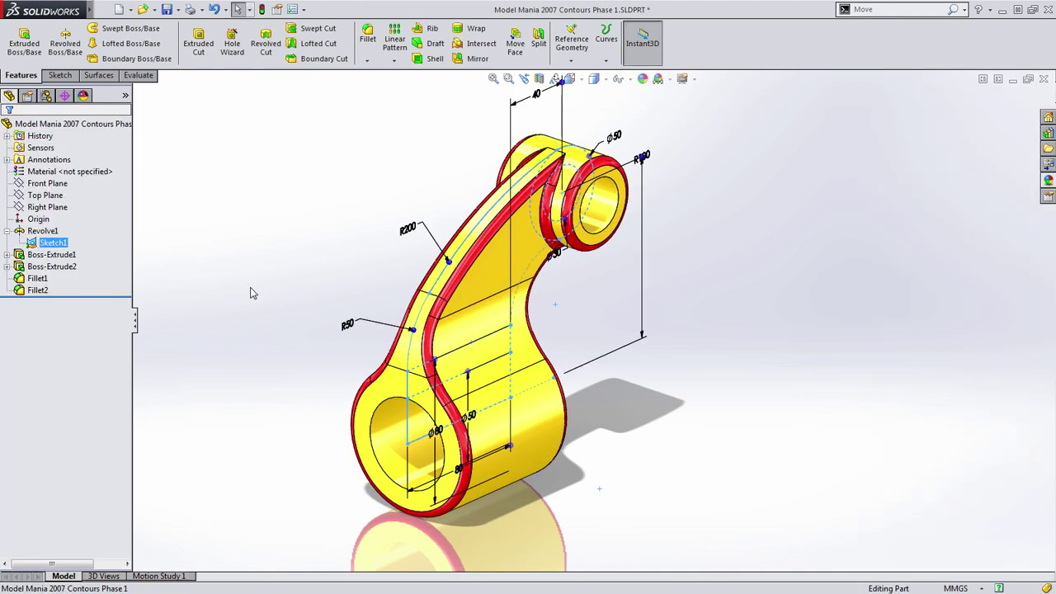
pyautogui.moveTo(310, 297)
pyautogui.mouseDown(button='middle')
pyautogui.moveTo(286, 302)
pyautogui.moveTo(311, 300)
pyautogui.mouseUp(button='middle')
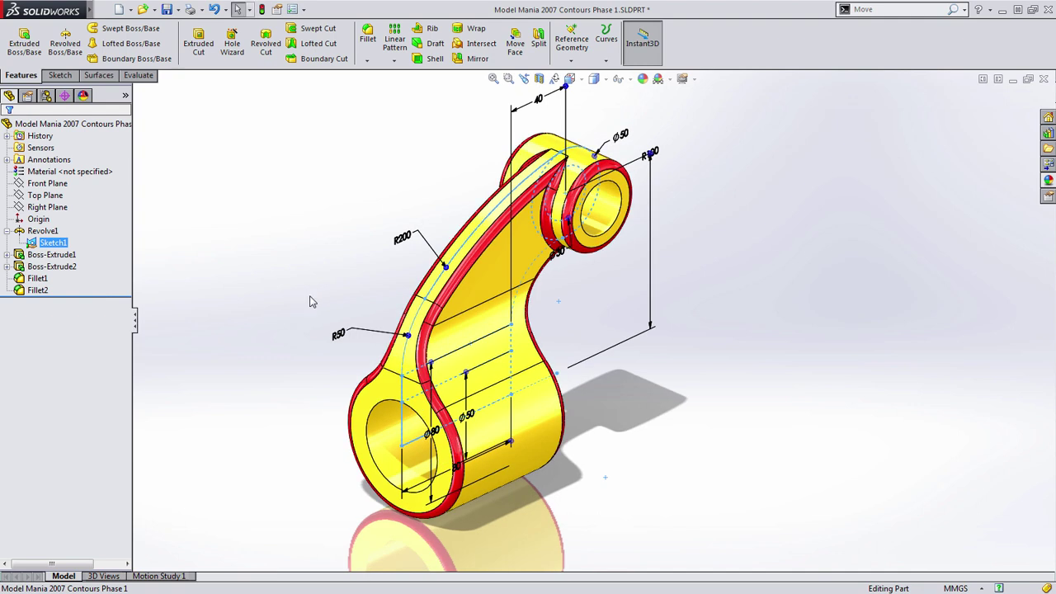
pyautogui.click(272, 278)
pyautogui.click(8, 231)
pyautogui.click(41, 231)
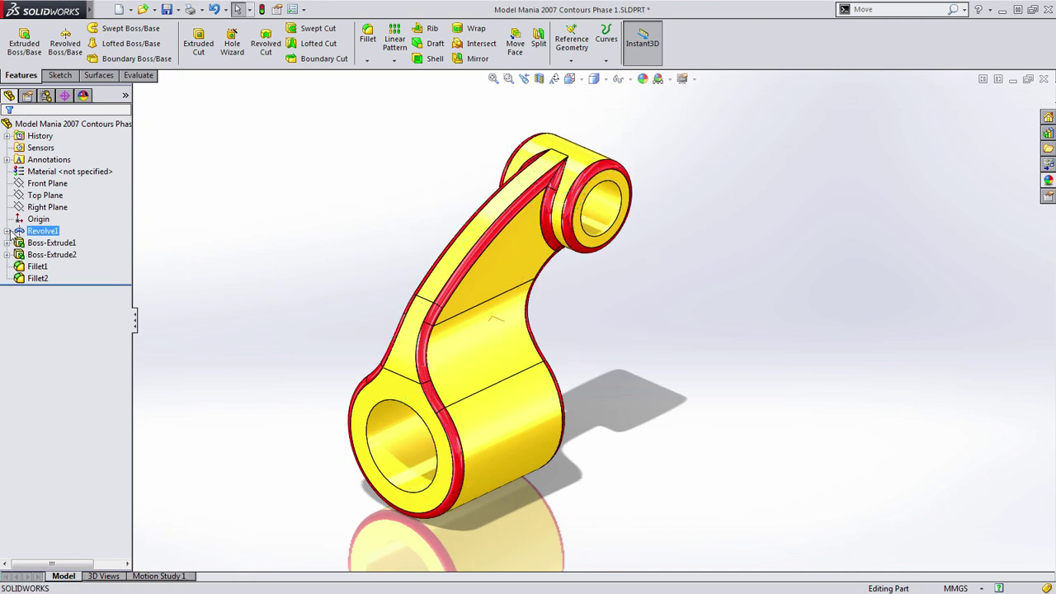
# - Roll the model back to before both fillets and start a sketch on the large cylinder's front annular face
pyautogui.keyDown('ctrl'); pyautogui.click(37, 278); pyautogui.keyUp('ctrl')
pyautogui.keyDown('ctrl'); pyautogui.click(39, 280); pyautogui.keyUp('ctrl')
pyautogui.moveTo(107, 289); pyautogui.dragTo(124, 260)
pyautogui.click(385, 393)
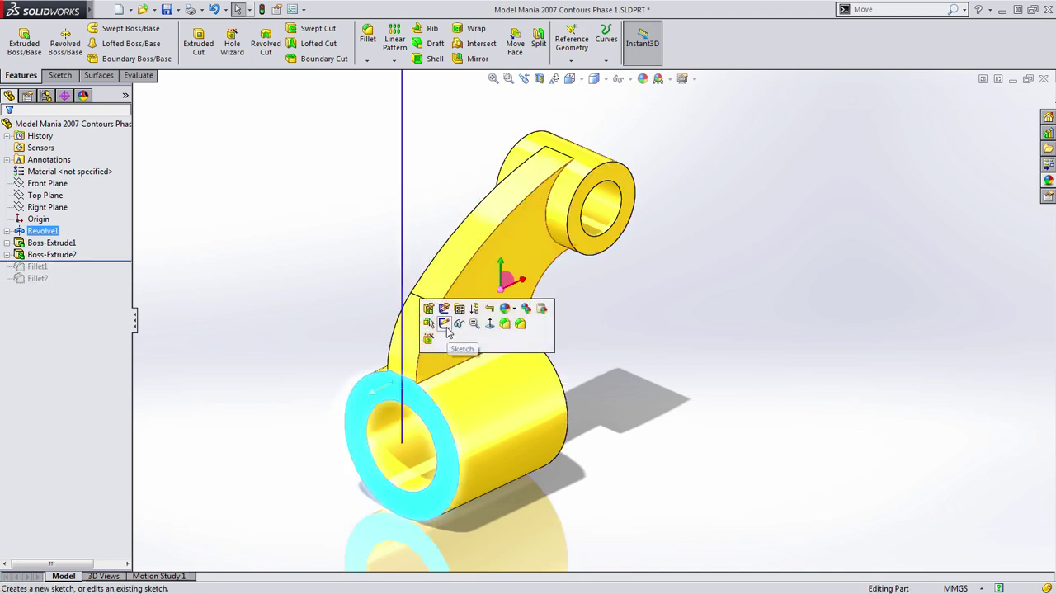
pyautogui.click(444, 323)
pyautogui.press('s')
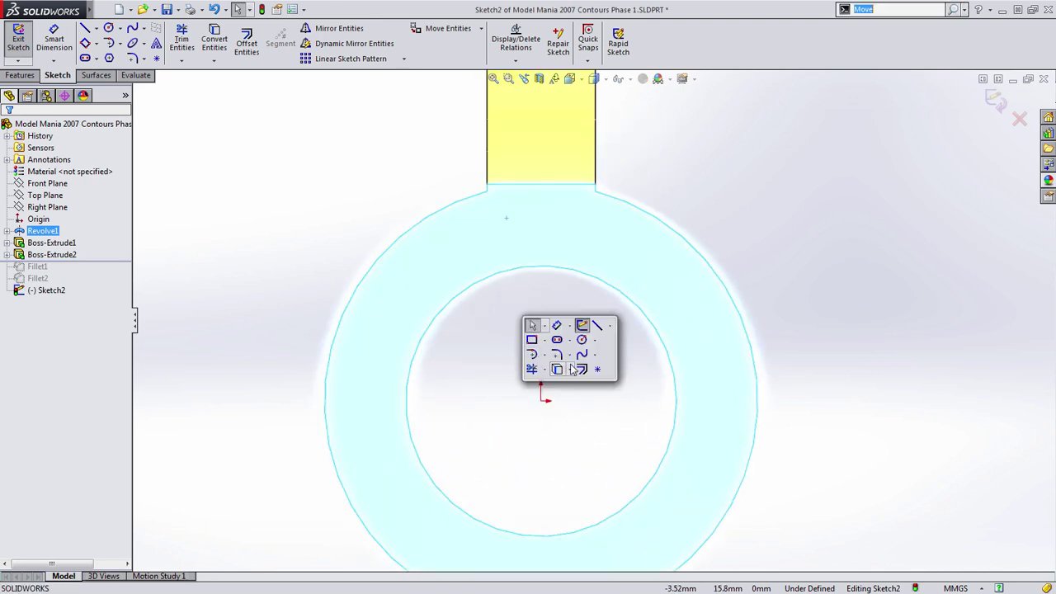
# - Sketch a corner rectangle 14 mm wide running from the ring above the bore down toward the origin
pyautogui.click(532, 339)
pyautogui.click(512, 235)
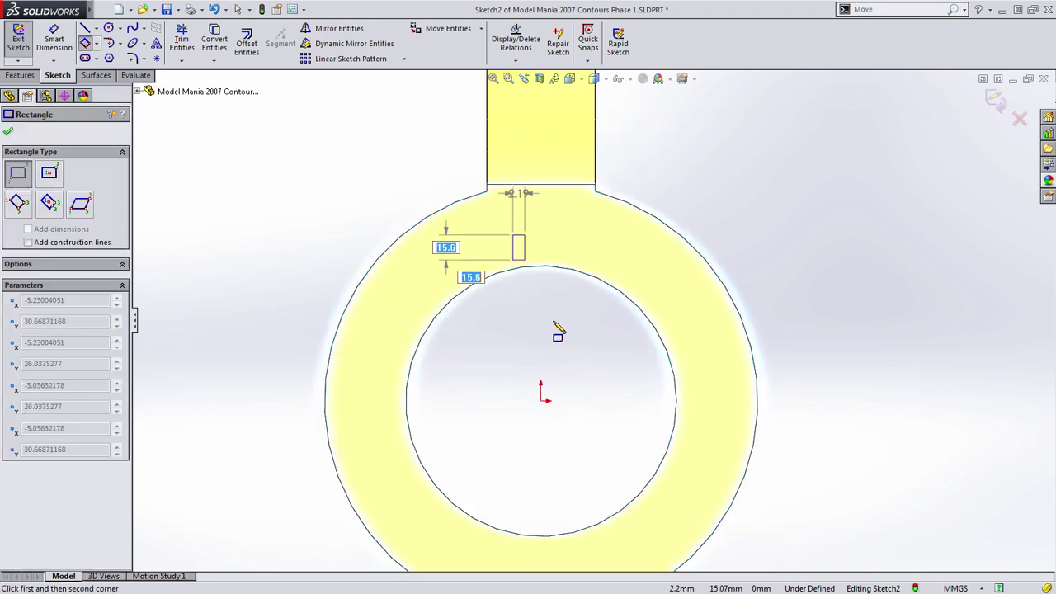
pyautogui.write('14')
pyautogui.press('Return')
pyautogui.click(552, 377)
pyautogui.press('Escape')
# - Add a Midpoint relation between the rectangle's bottom line and the origin
pyautogui.click(542, 400)
pyautogui.keyDown('ctrl'); pyautogui.click(557, 377); pyautogui.keyUp('ctrl')
pyautogui.click(593, 337)
pyautogui.press('Escape')
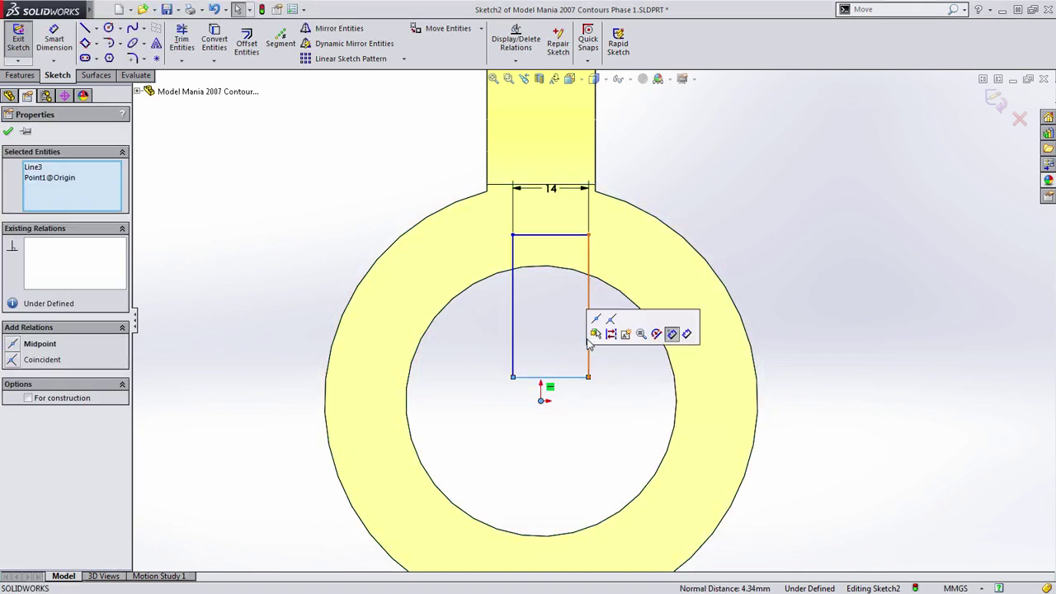
pyautogui.click(595, 312)
# - Dimension the keyway height as 55 mm from the rectangle's top line to the lowest point of the bore
pyautogui.press('s')
pyautogui.click(575, 322)
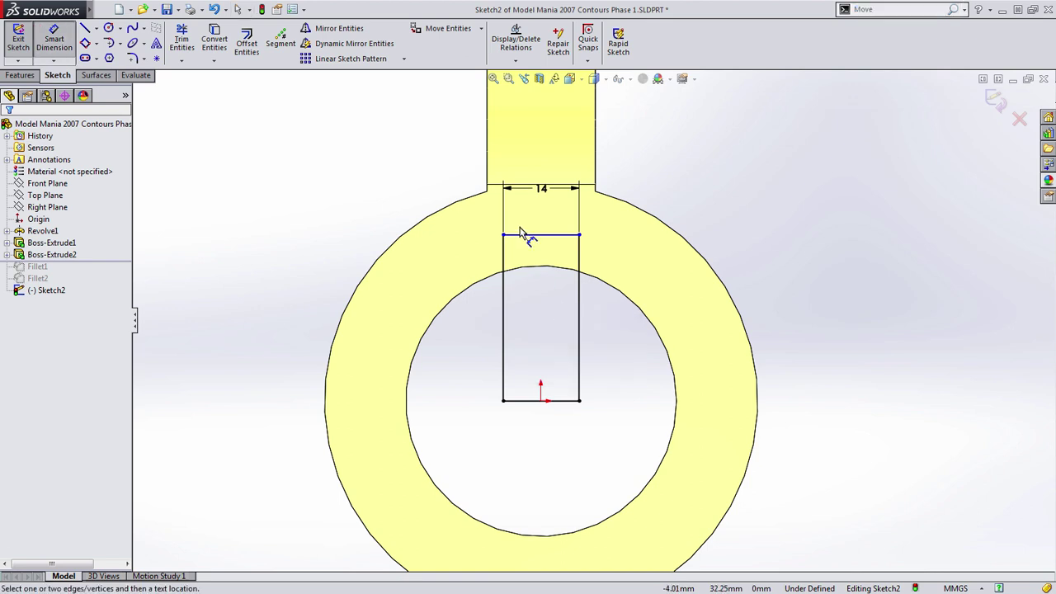
pyautogui.click(534, 236)
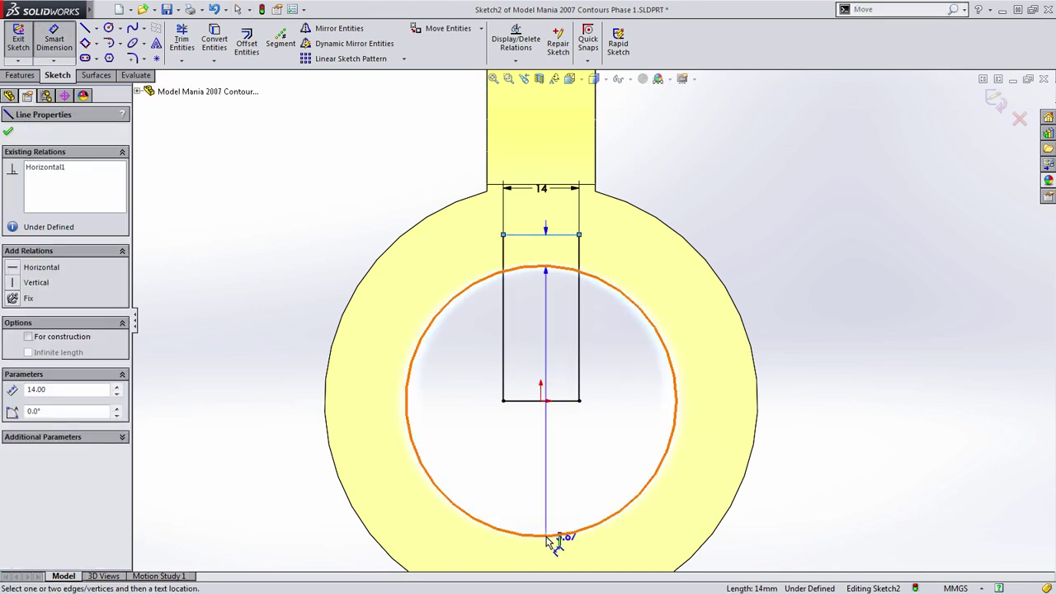
pyautogui.click(561, 534)
pyautogui.click(262, 417)
pyautogui.write('55')
pyautogui.press('Return')
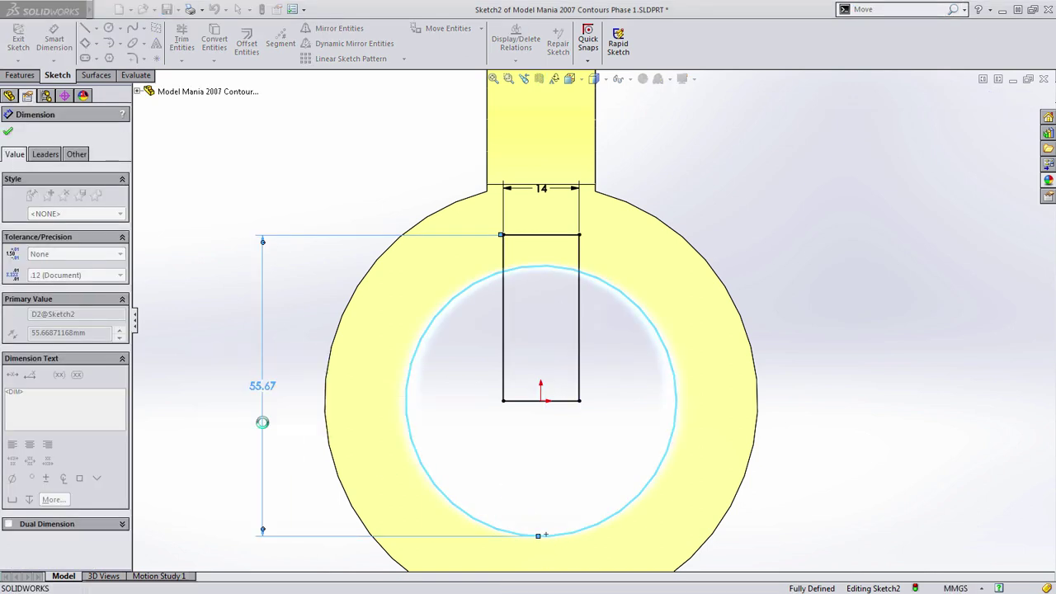
pyautogui.press('Escape')
# - Cut-extrude the keyway rectangle Through All along the large cylinder
pyautogui.scroll(3, 520, 409)
pyautogui.moveTo(533, 400); pyautogui.dragTo(760, 278, button='middle')
pyautogui.hotkey('ctrl', 'b')
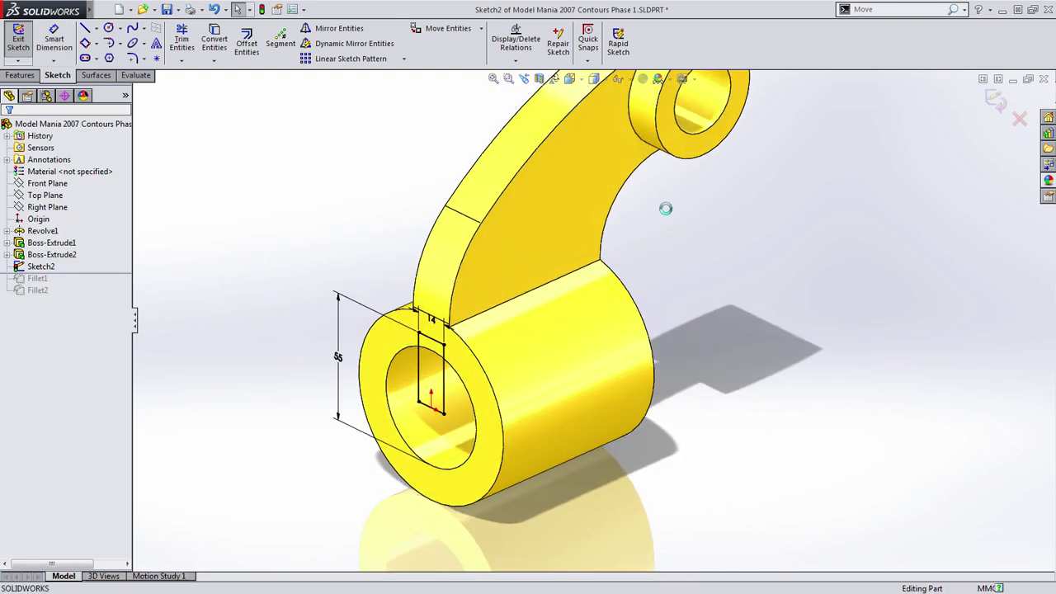
pyautogui.press('s')
pyautogui.click(700, 221)
pyautogui.rightClick(697, 221)
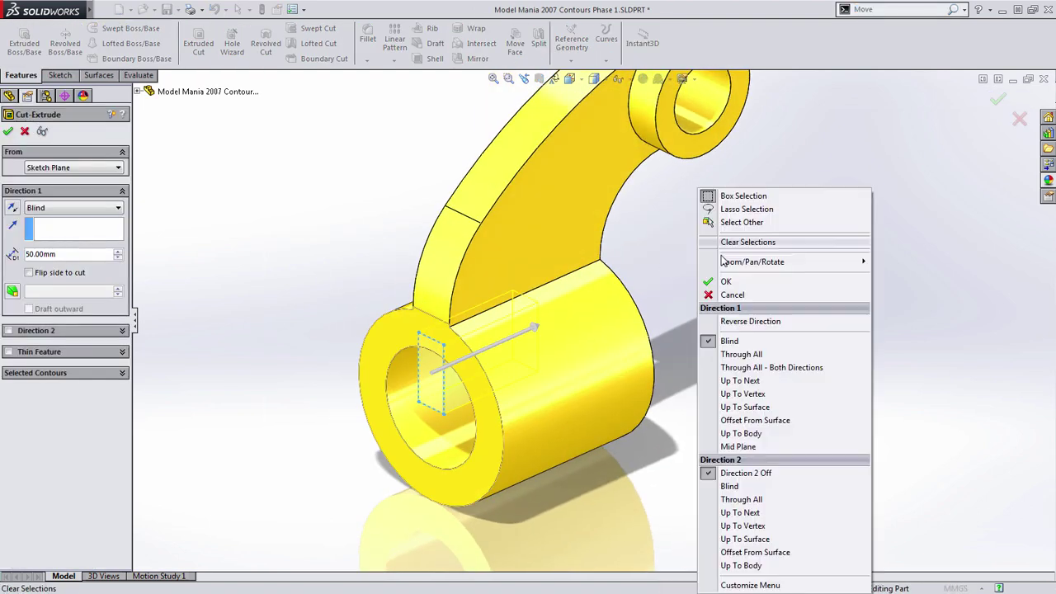
pyautogui.click(740, 354)
pyautogui.press('Return')
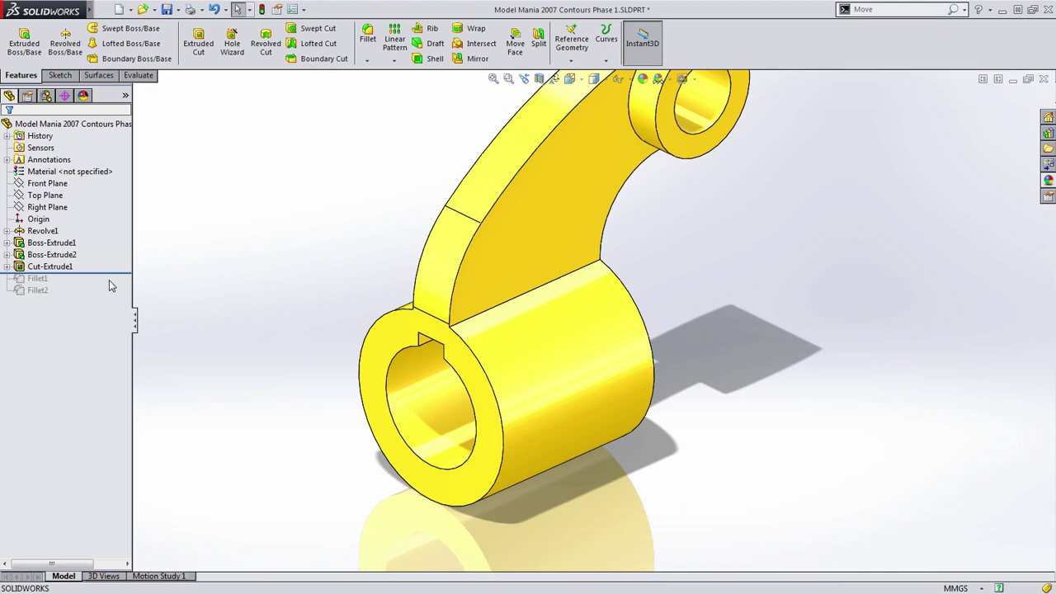
# - Roll the model forward past both fillets and view the complete part with its keyway
pyautogui.moveTo(113, 277); pyautogui.dragTo(113, 299)
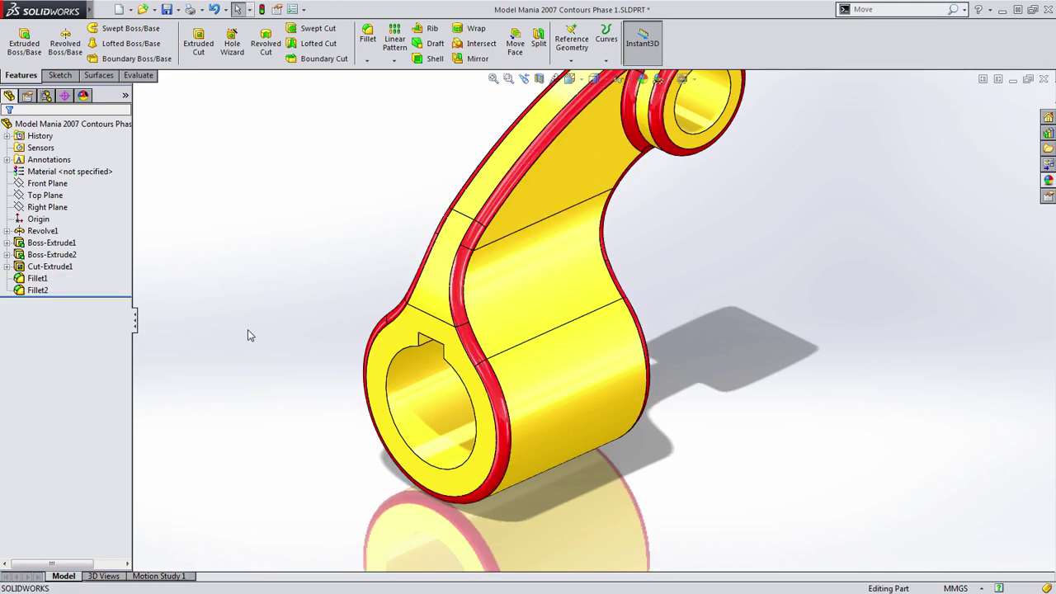
pyautogui.press('f')
pyautogui.keyDown('ctrl'); pyautogui.moveTo(292, 336); pyautogui.dragTo(260, 369, button='middle'); pyautogui.keyUp('ctrl')
pyautogui.scroll(-2, 433, 394)
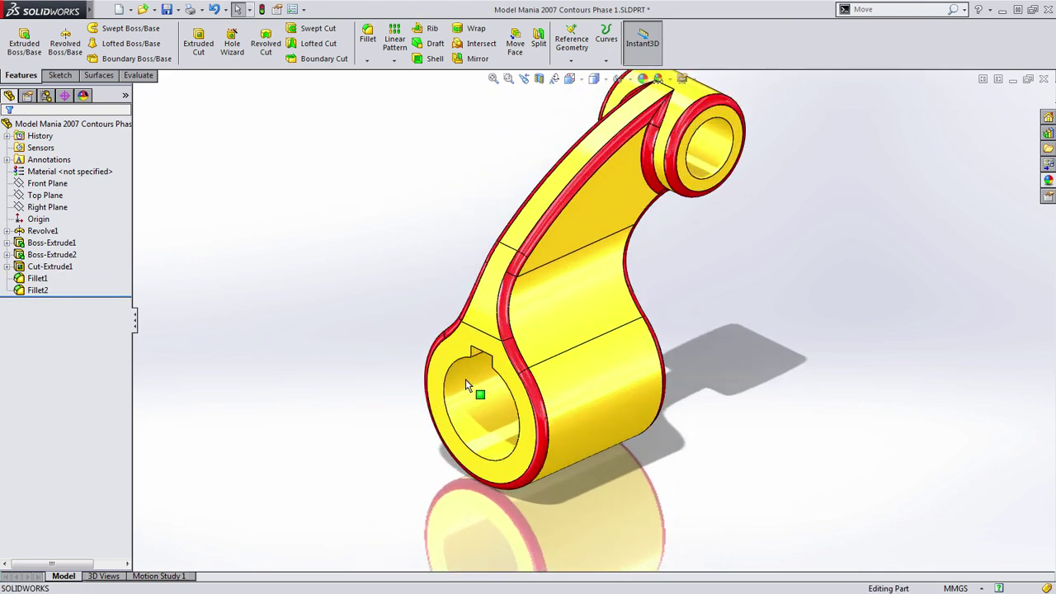
pyautogui.moveTo(560, 404); pyautogui.dragTo(509, 446, button='middle')
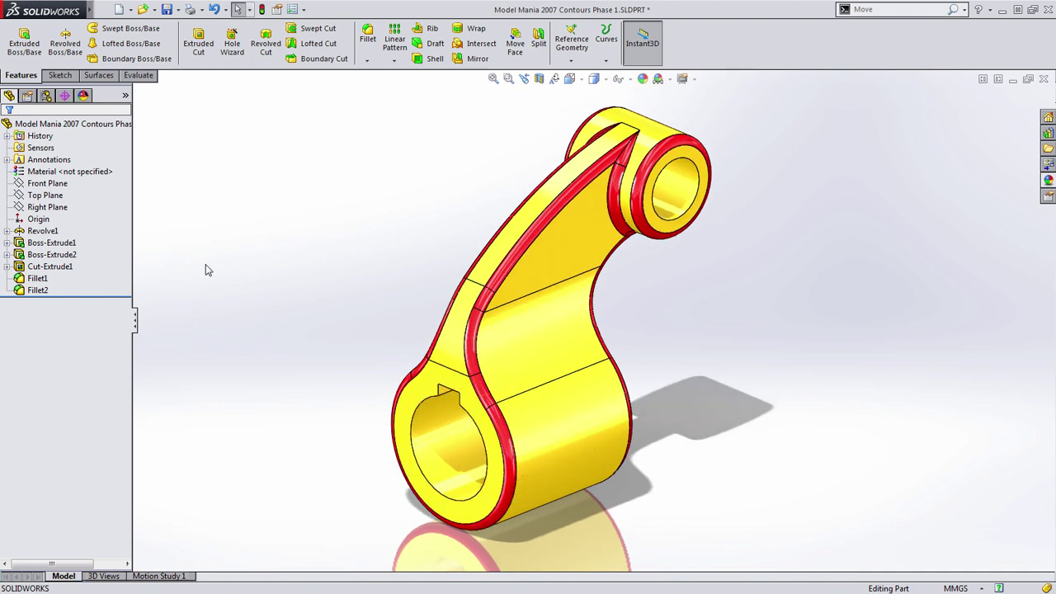
# - Expand the revolve and the keyway cut and examine the two sketches used to build the part
pyautogui.click(7, 266)
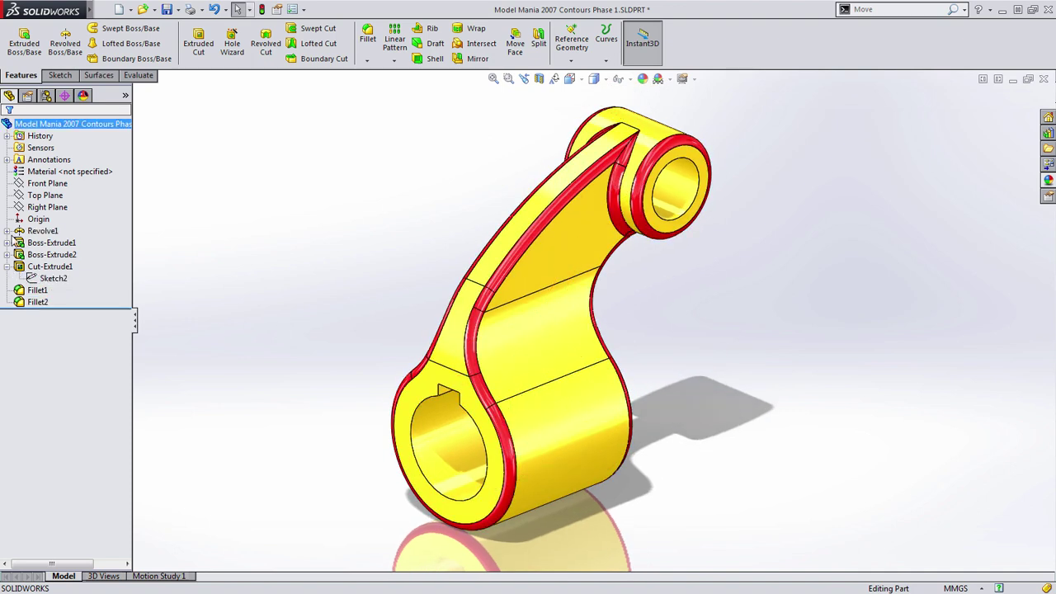
pyautogui.click(7, 231)
pyautogui.click(51, 243)
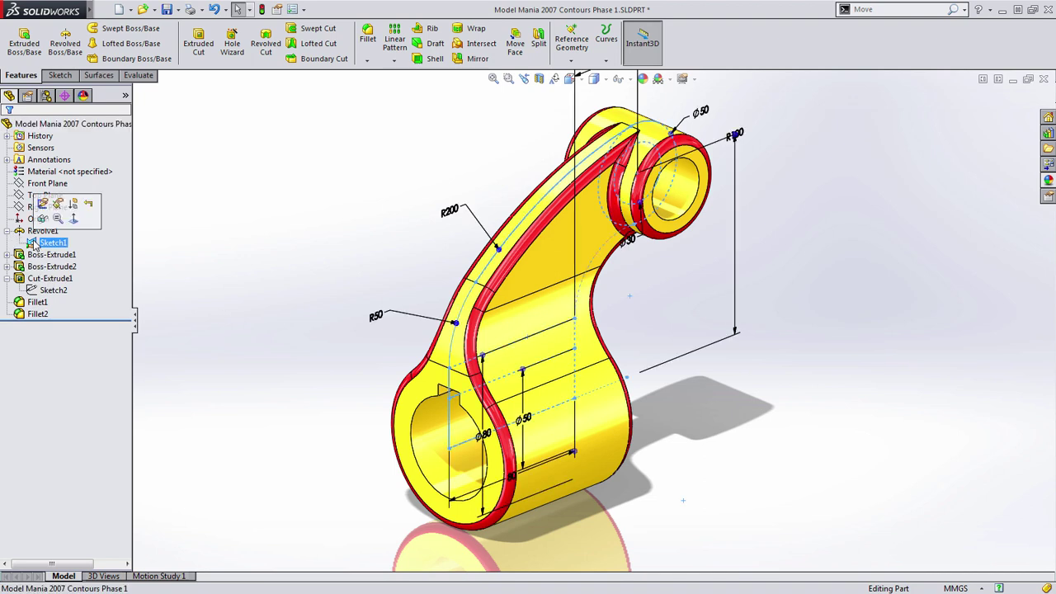
pyautogui.click(43, 291)
pyautogui.click(301, 350)
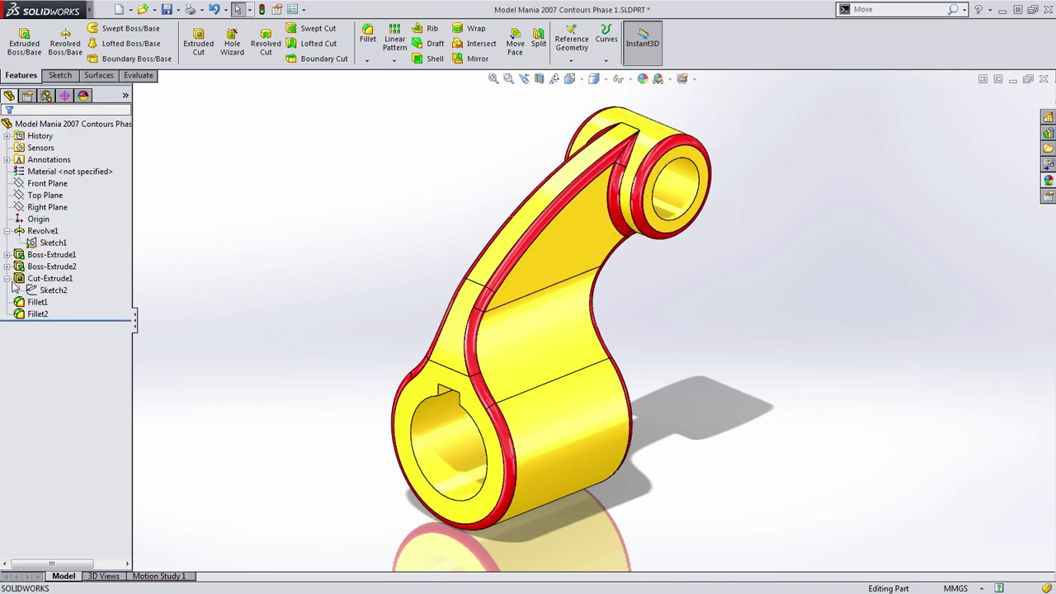
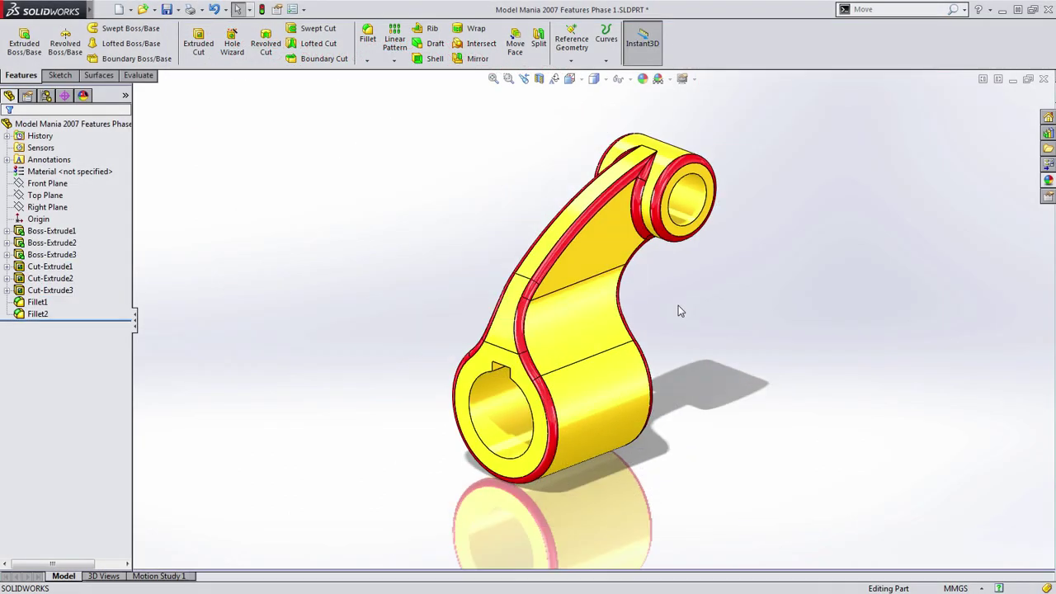
# - In the Model Mania 2007 Features Phase 1 part, roll back to the first extrusion and forward to the second, and compare both cylinders
pyautogui.keyDown('ctrl'); pyautogui.moveTo(723, 305); pyautogui.dragTo(702, 321, button='middle'); pyautogui.keyUp('ctrl')
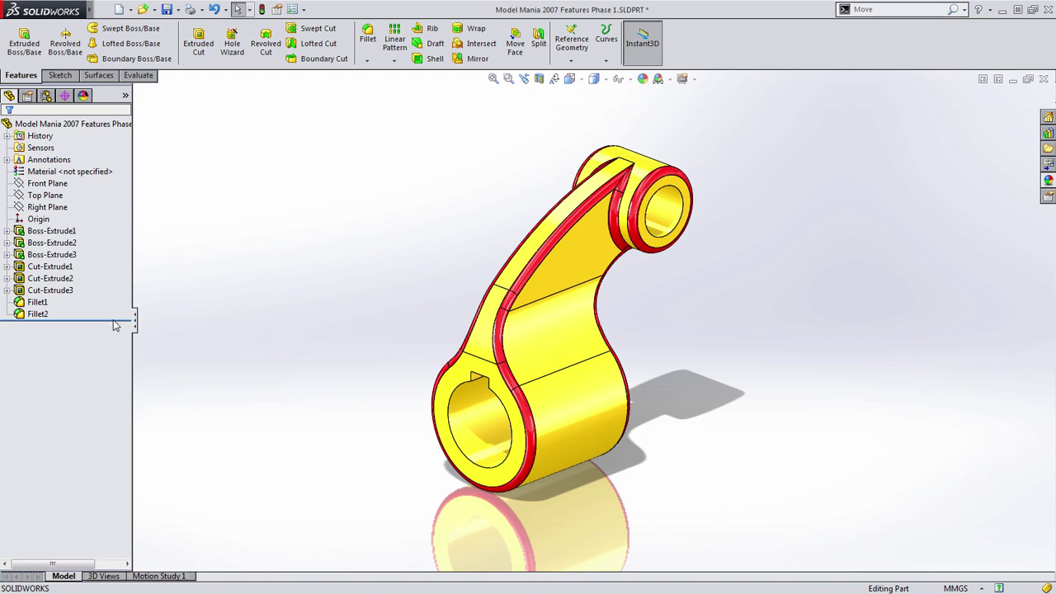
pyautogui.moveTo(120, 320); pyautogui.dragTo(124, 236)
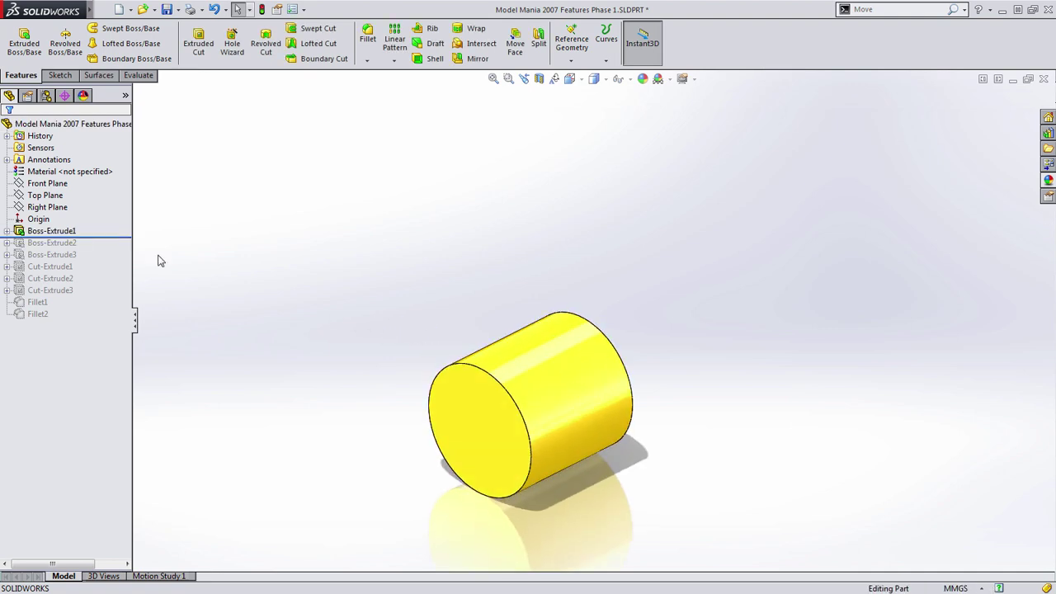
pyautogui.moveTo(115, 237); pyautogui.dragTo(116, 259)
pyautogui.moveTo(405, 354); pyautogui.dragTo(494, 288, button='middle')
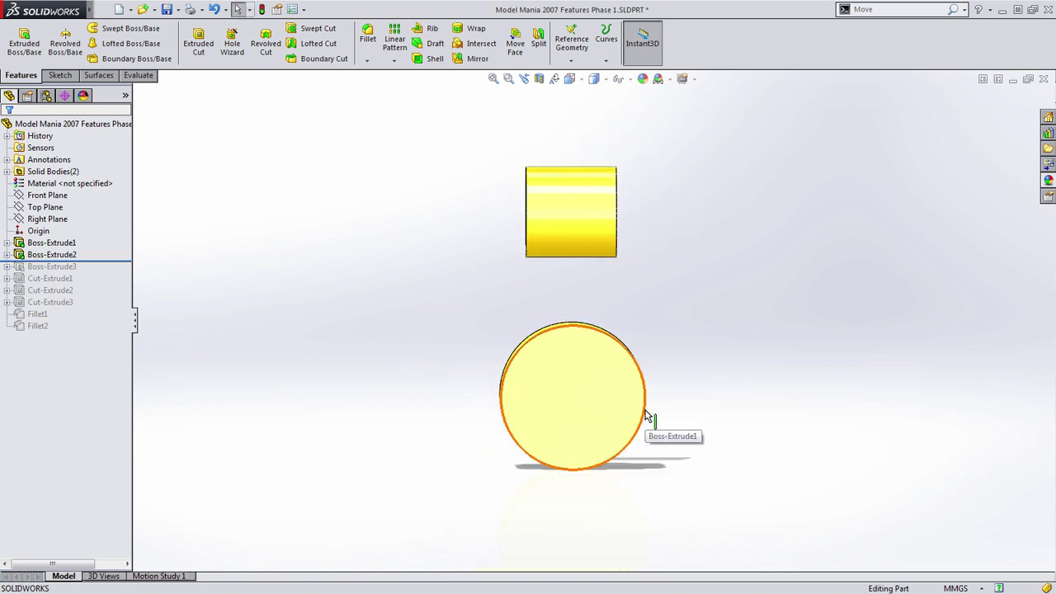
pyautogui.moveTo(605, 300); pyautogui.dragTo(670, 351, button='middle')
# - Roll back to the first extrusion and create a reference plane parallel to the Right Plane and tangent to the cylinder's side
pyautogui.moveTo(119, 264); pyautogui.dragTo(119, 238)
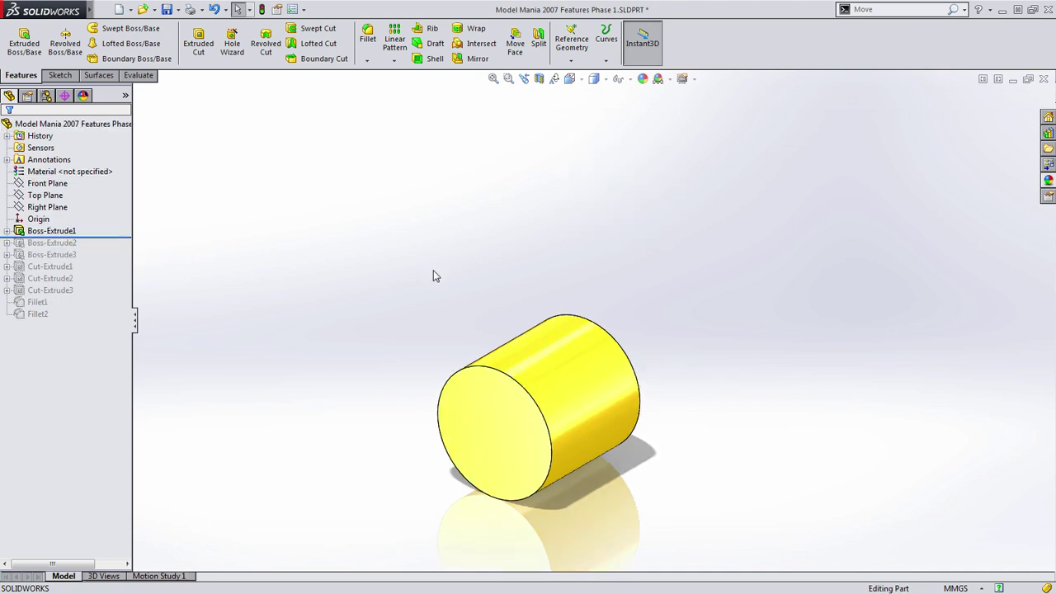
pyautogui.press('s')
pyautogui.click(390, 164)
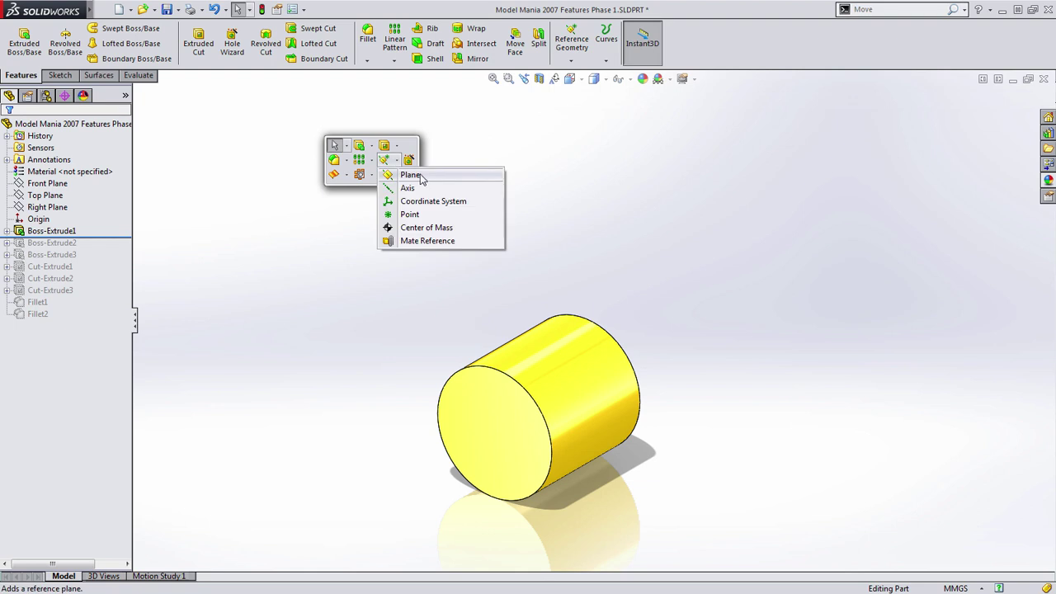
pyautogui.click(406, 172)
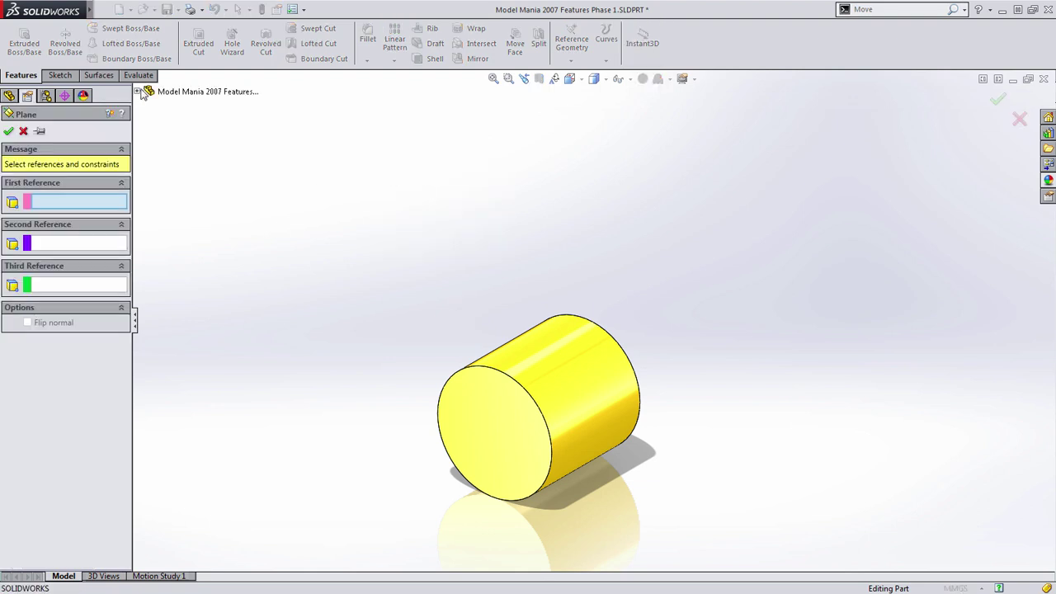
pyautogui.click(137, 91)
pyautogui.click(198, 175)
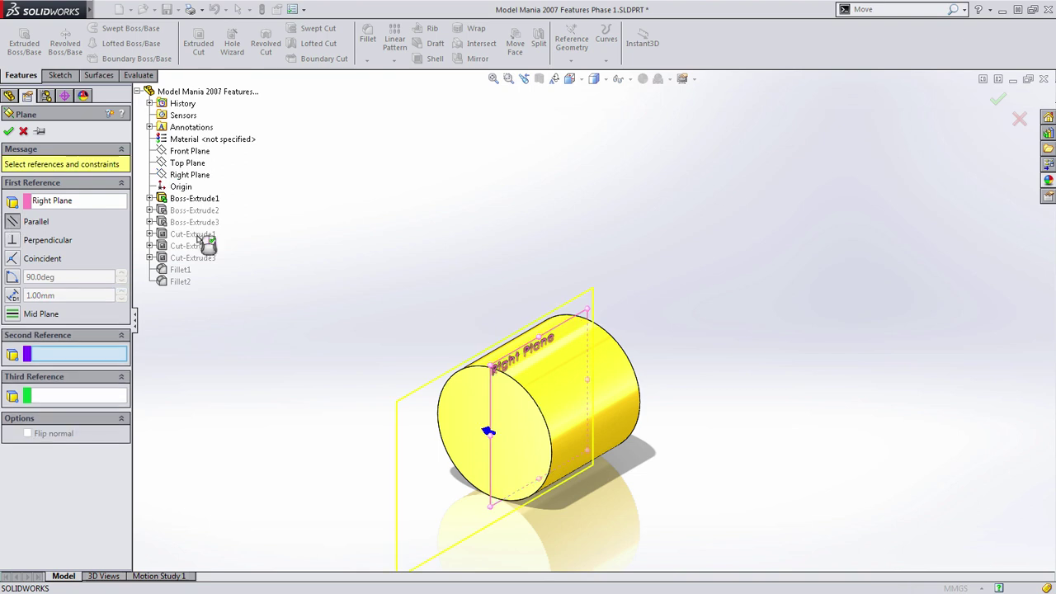
pyautogui.click(616, 410)
pyautogui.press('Return')
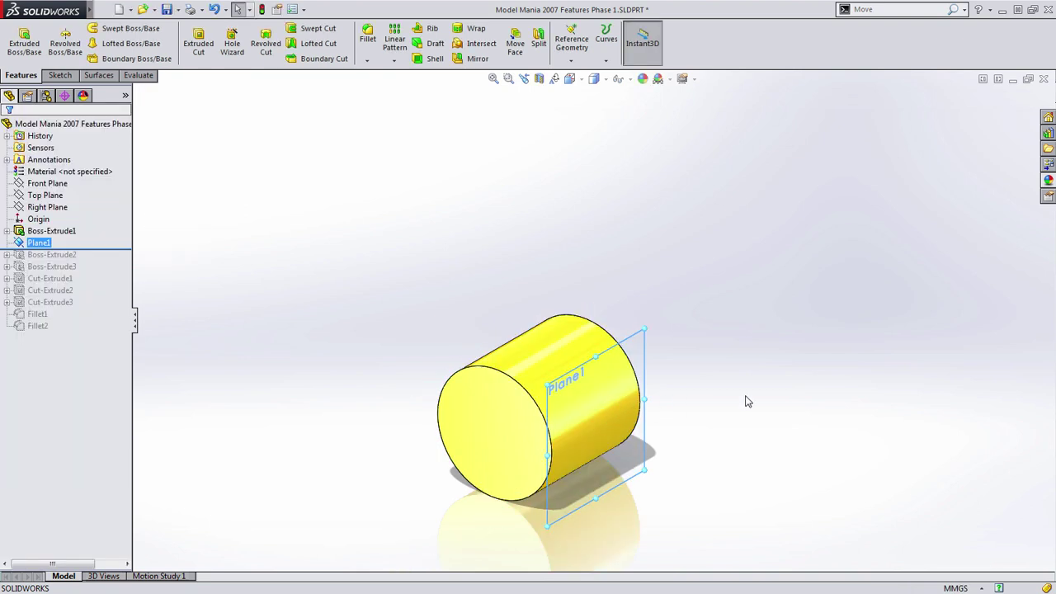
pyautogui.click(175, 179)
# - Roll forward to the second extrusion and move its sketch onto Plane1, tangent to the large cylinder
pyautogui.moveTo(103, 249); pyautogui.dragTo(99, 273)
pyautogui.click(7, 266)
pyautogui.click(52, 278)
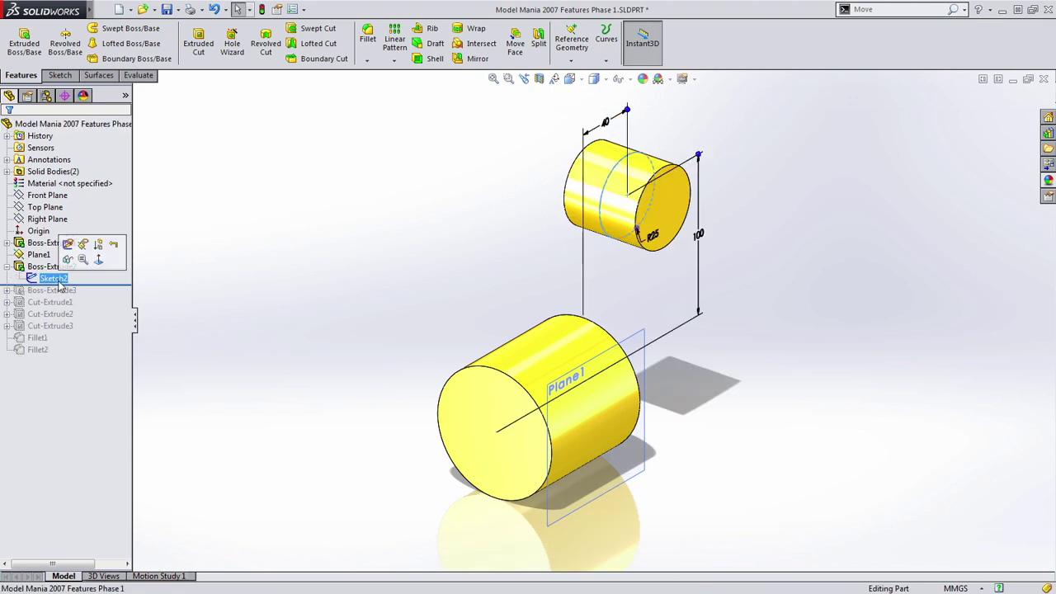
pyautogui.click(84, 245)
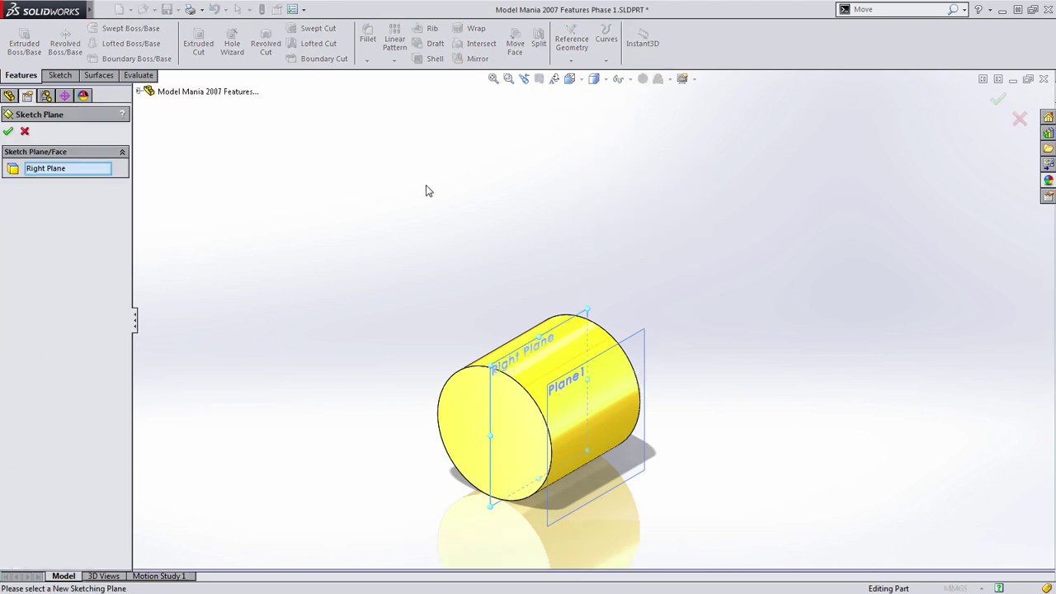
pyautogui.click(636, 336)
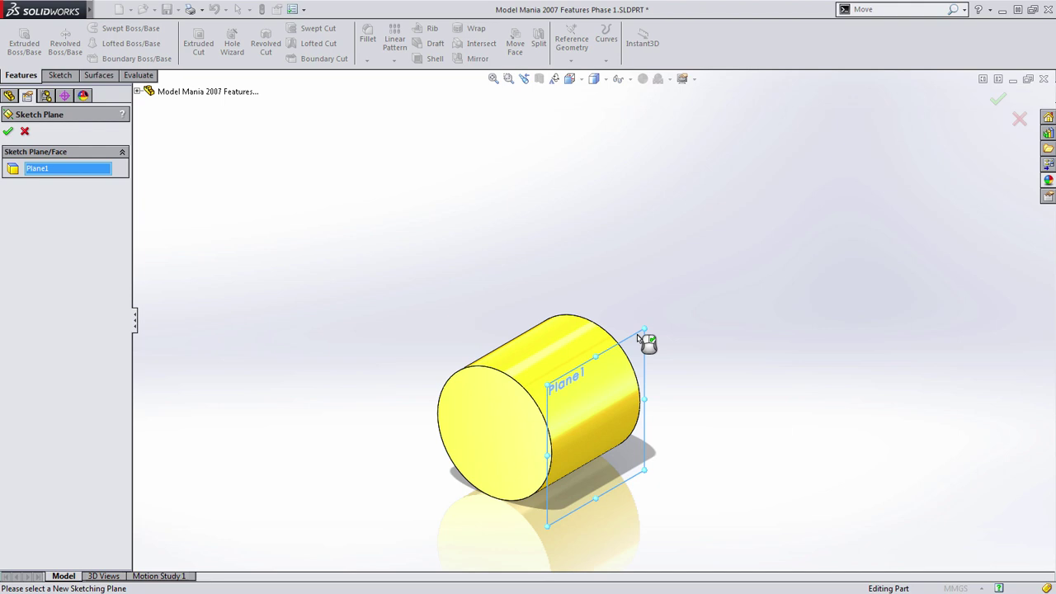
pyautogui.rightClick(639, 338)
pyautogui.moveTo(709, 330)
pyautogui.mouseDown(button='middle')
pyautogui.moveTo(741, 263)
pyautogui.moveTo(751, 286)
pyautogui.mouseUp(button='middle')
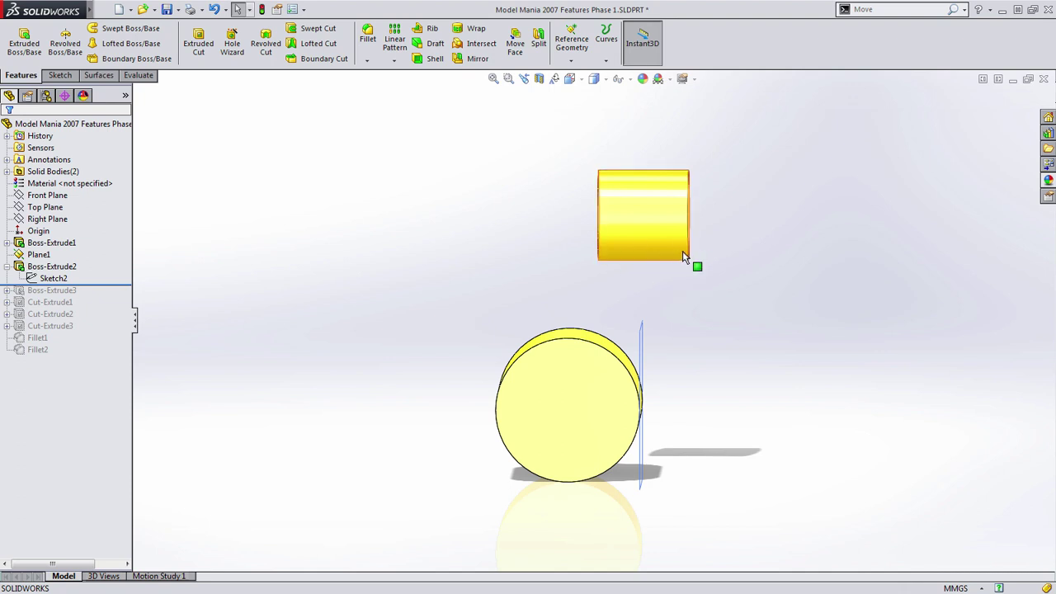
# - Change the second extrusion's end condition to Blind, keeping its 50 mm depth
pyautogui.click(59, 266)
pyautogui.click(74, 234)
pyautogui.click(80, 207)
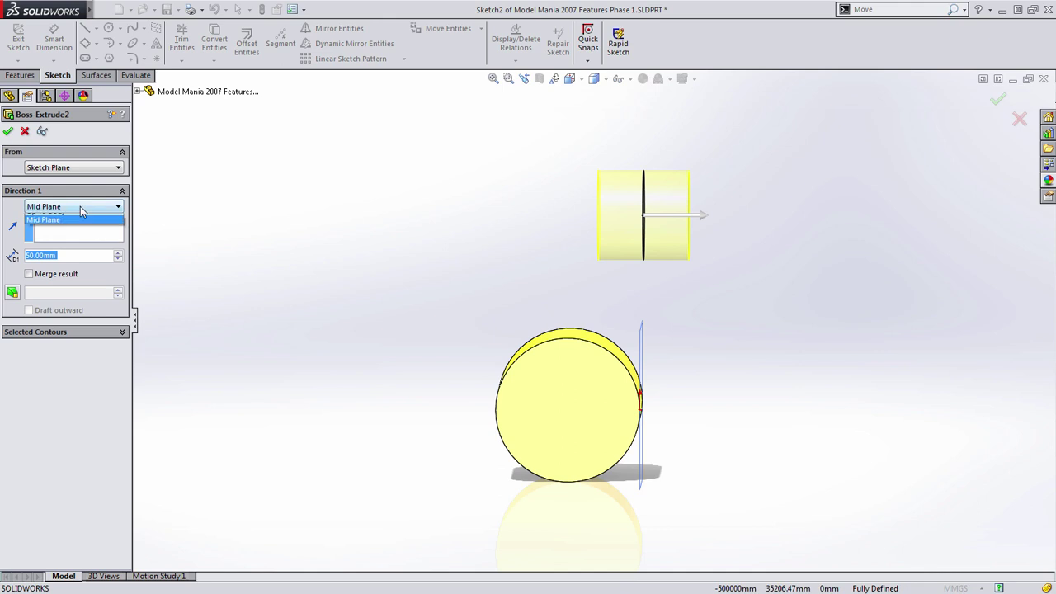
pyautogui.click(58, 219)
pyautogui.moveTo(487, 298); pyautogui.dragTo(508, 282, button='middle')
pyautogui.moveTo(594, 280); pyautogui.dragTo(595, 300, button='middle')
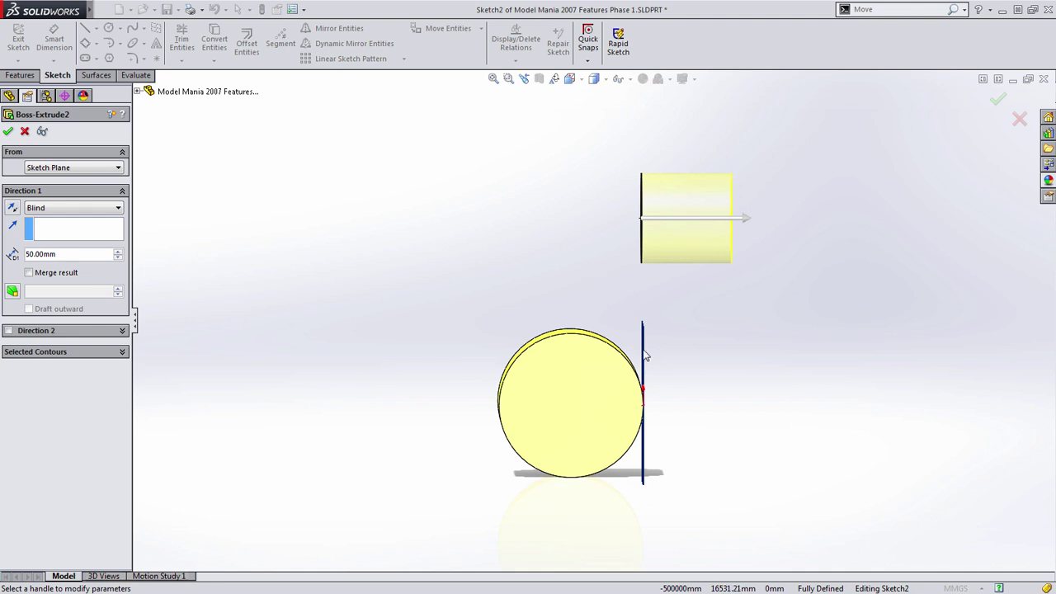
# - Start the second extrusion at a 20 mm offset from its sketch plane, with the offset direction reversed
pyautogui.click(79, 169)
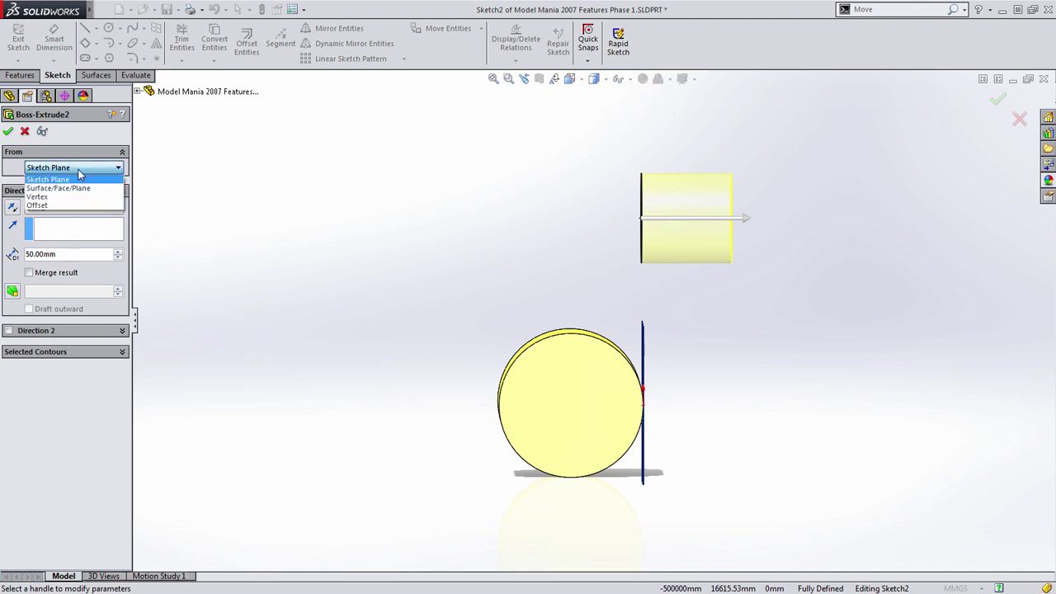
pyautogui.click(63, 205)
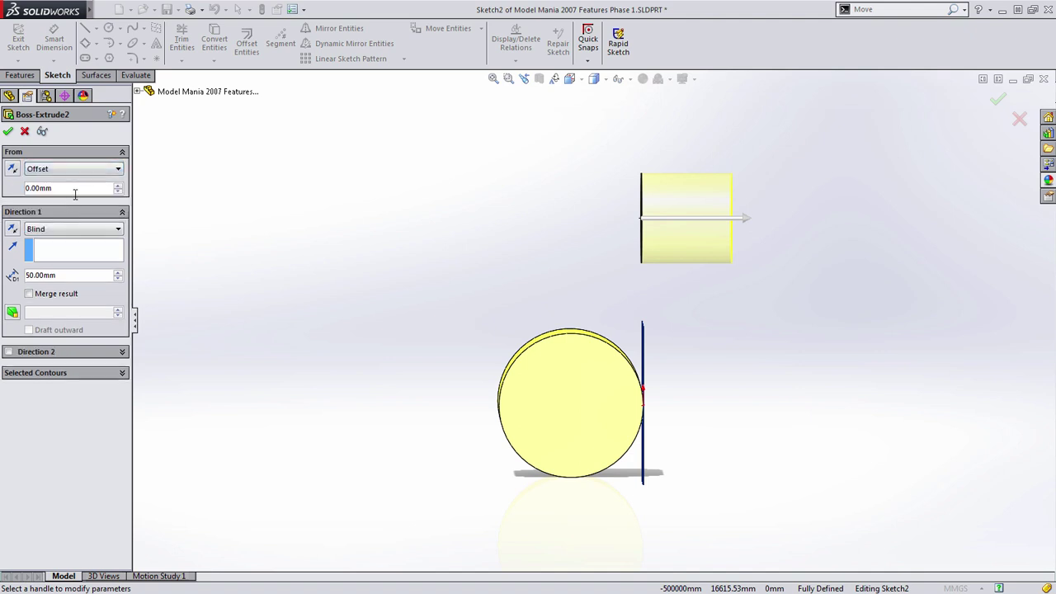
pyautogui.doubleClick(84, 190)
pyautogui.write('20')
pyautogui.press('Return')
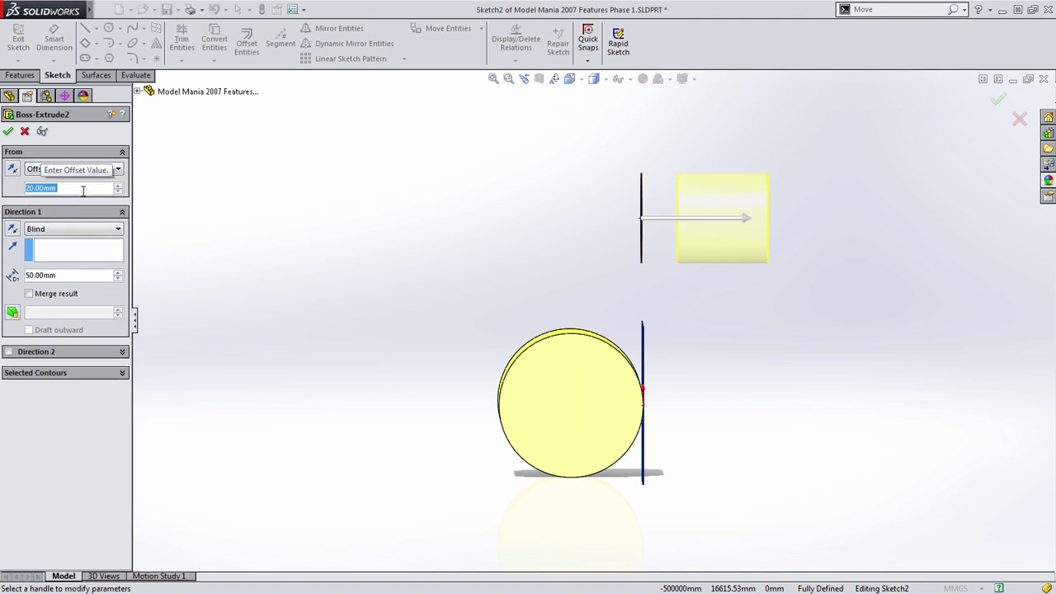
pyautogui.click(13, 173)
pyautogui.click(9, 131)
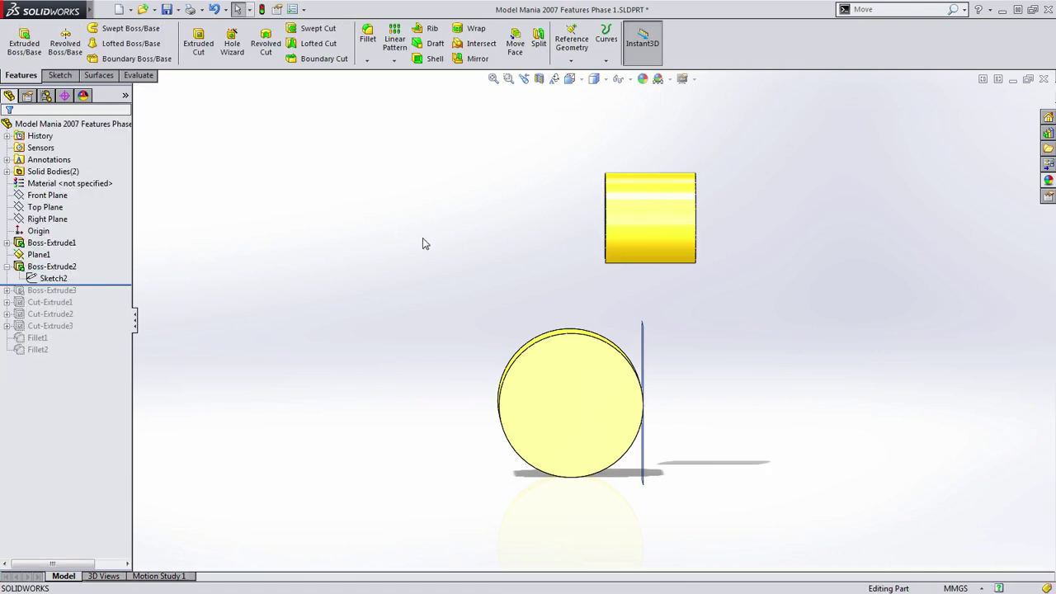
# - Roll forward to the third extrusion and move its web sketch from the Right Plane to Plane1
pyautogui.click(7, 267)
pyautogui.moveTo(106, 273); pyautogui.dragTo(108, 284)
pyautogui.moveTo(495, 278); pyautogui.dragTo(536, 368, button='middle')
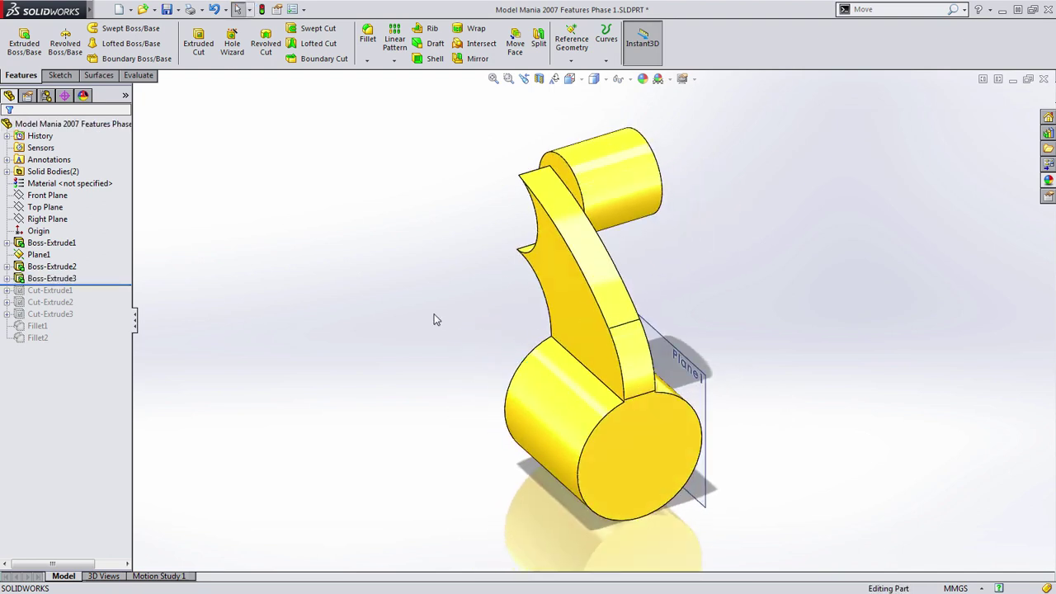
pyautogui.click(7, 278)
pyautogui.click(51, 289)
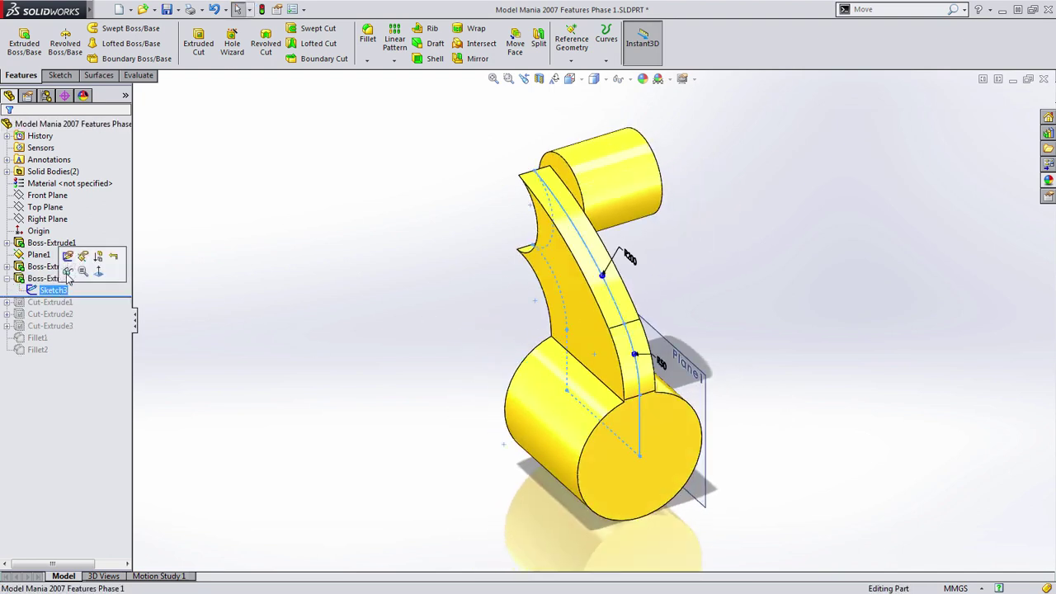
pyautogui.click(82, 256)
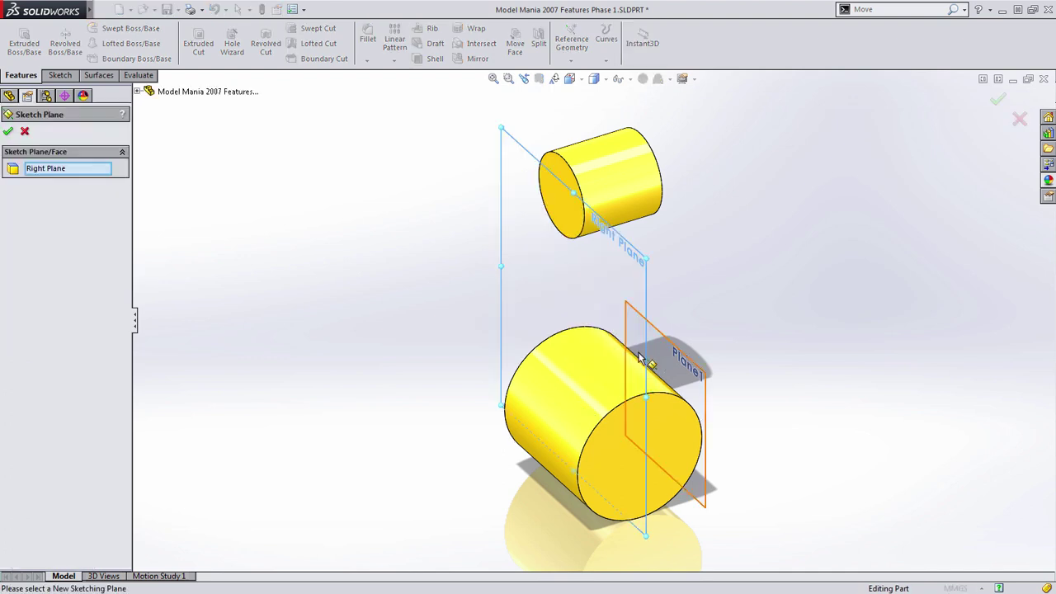
pyautogui.rightClick(688, 360)
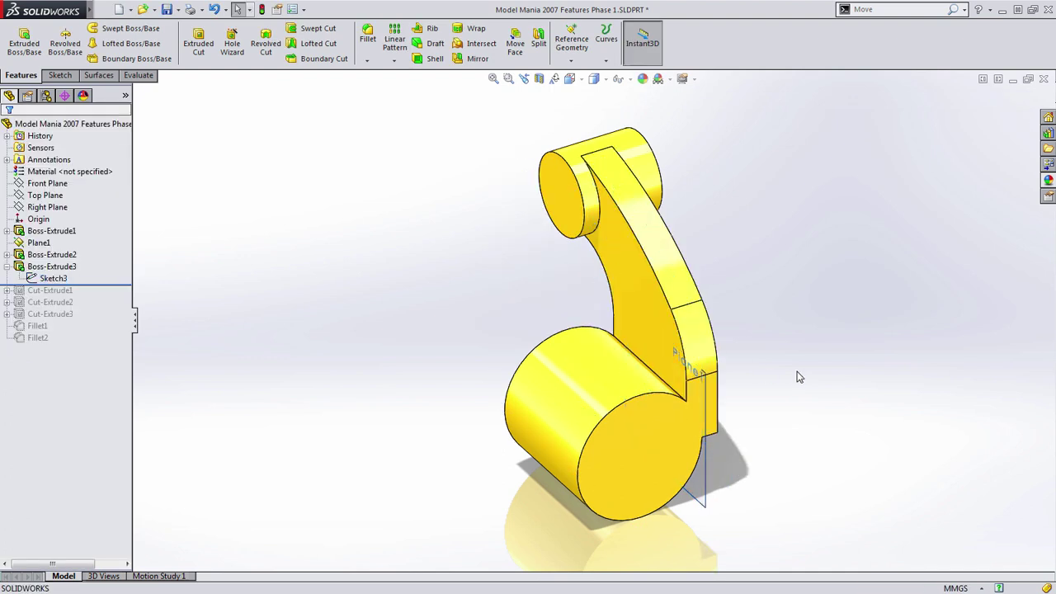
# - Make the web extrusion Blind and run it from Plane1 back over the large cylinder
pyautogui.click(55, 267)
pyautogui.click(66, 235)
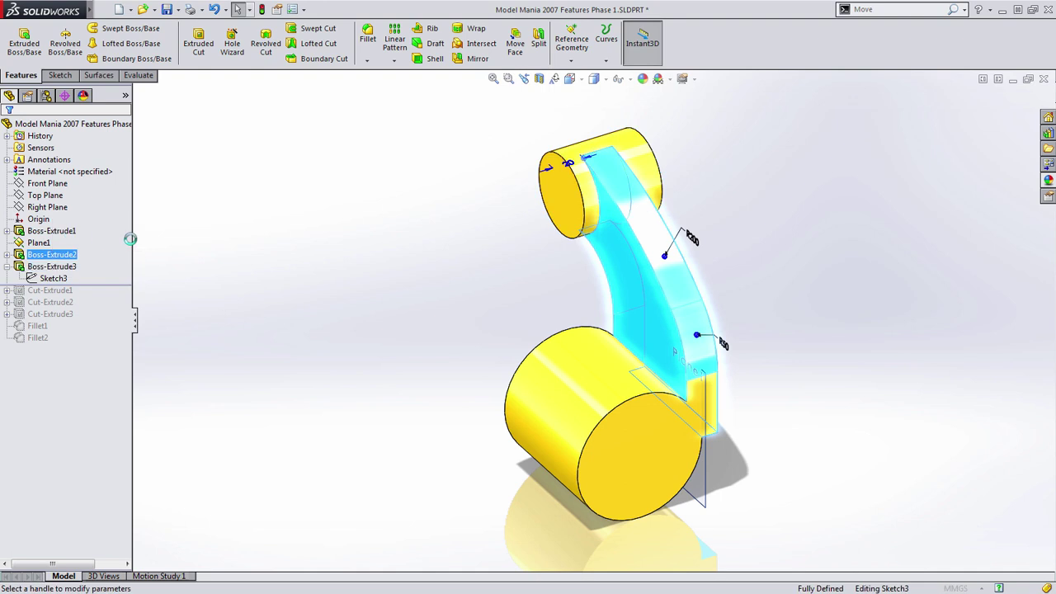
pyautogui.click(73, 206)
pyautogui.click(49, 218)
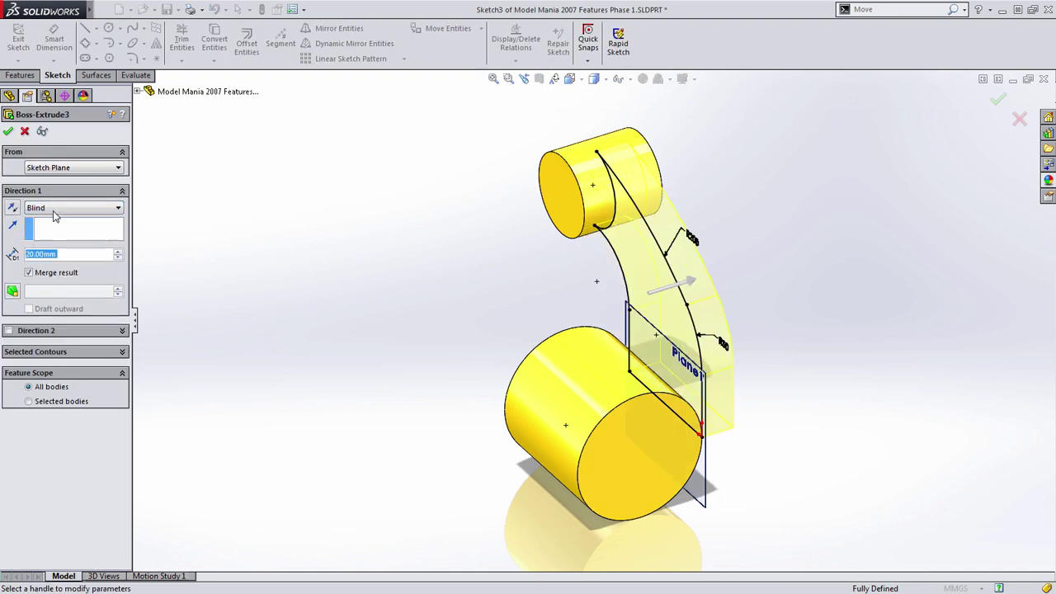
pyautogui.press('Return')
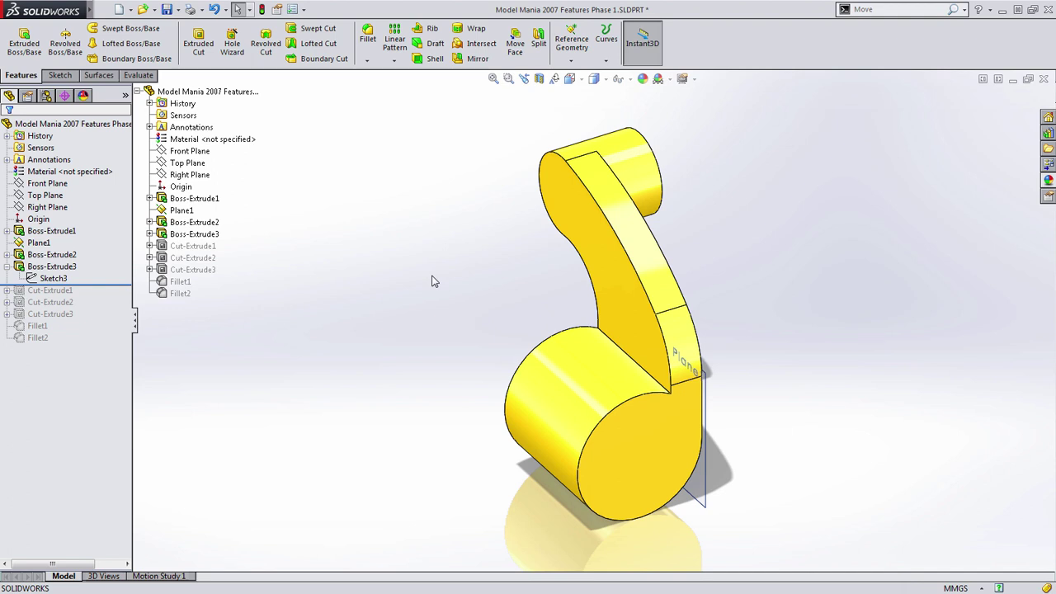
# - Set the web extrusion's depth to 25 mm directly on the model
pyautogui.click(652, 284)
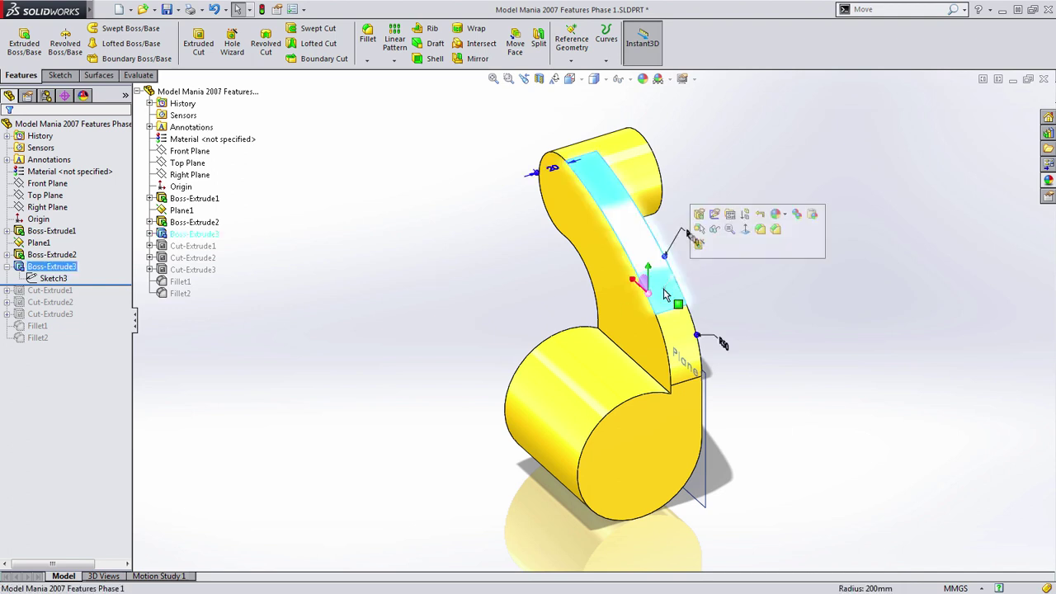
pyautogui.click(558, 172)
pyautogui.write('2')
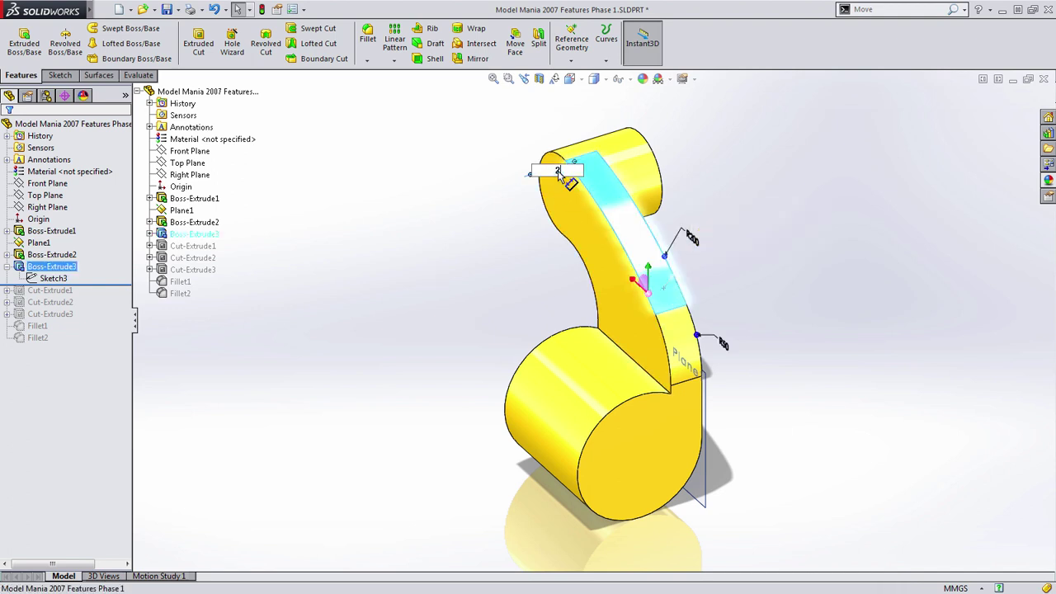
pyautogui.write('5')
pyautogui.press('Return')
pyautogui.click(784, 172)
pyautogui.moveTo(684, 202); pyautogui.dragTo(792, 235, button='middle')
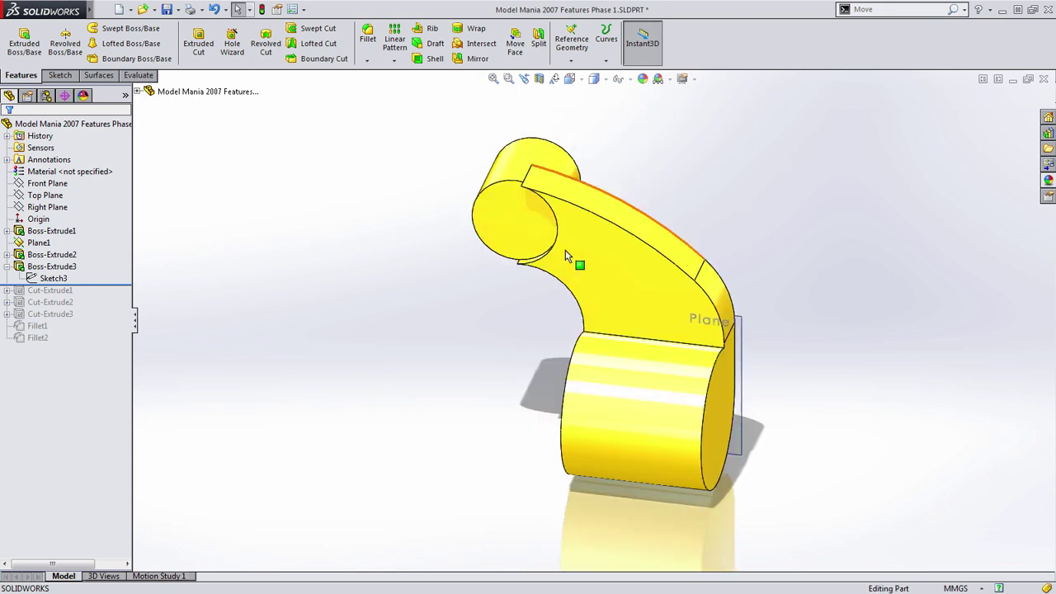
# - Change the small cylinder's start offset to match the web's 25 mm depth
pyautogui.click(519, 230)
pyautogui.click(481, 209)
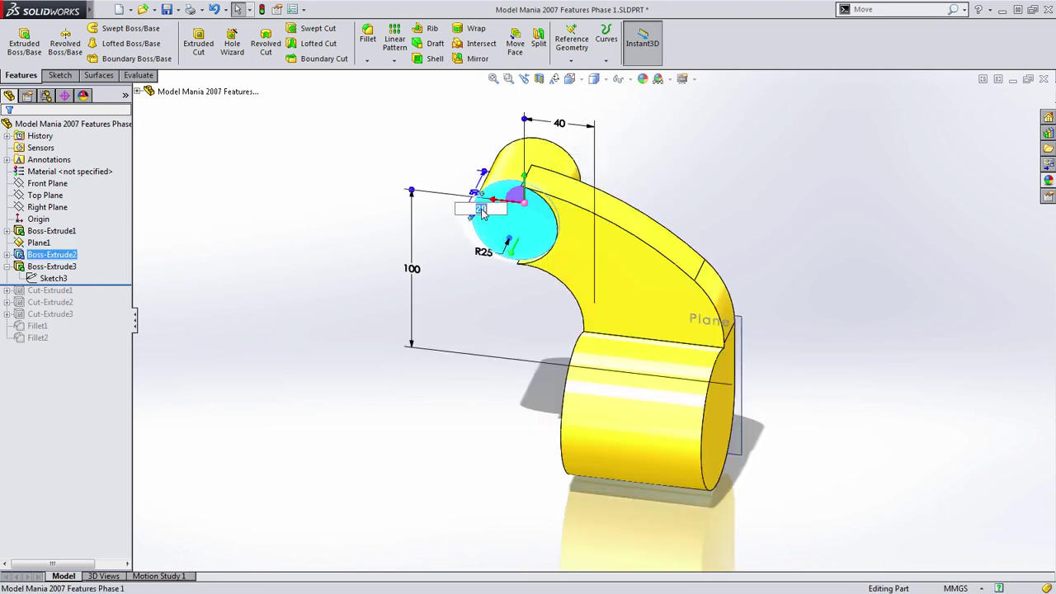
pyautogui.press('Escape')
pyautogui.click(684, 193)
pyautogui.moveTo(684, 193); pyautogui.dragTo(649, 208, button='middle')
# - Change the web extrusion's end condition to Up To Surface, ending at the small cylinder's flat inner face
pyautogui.click(670, 295)
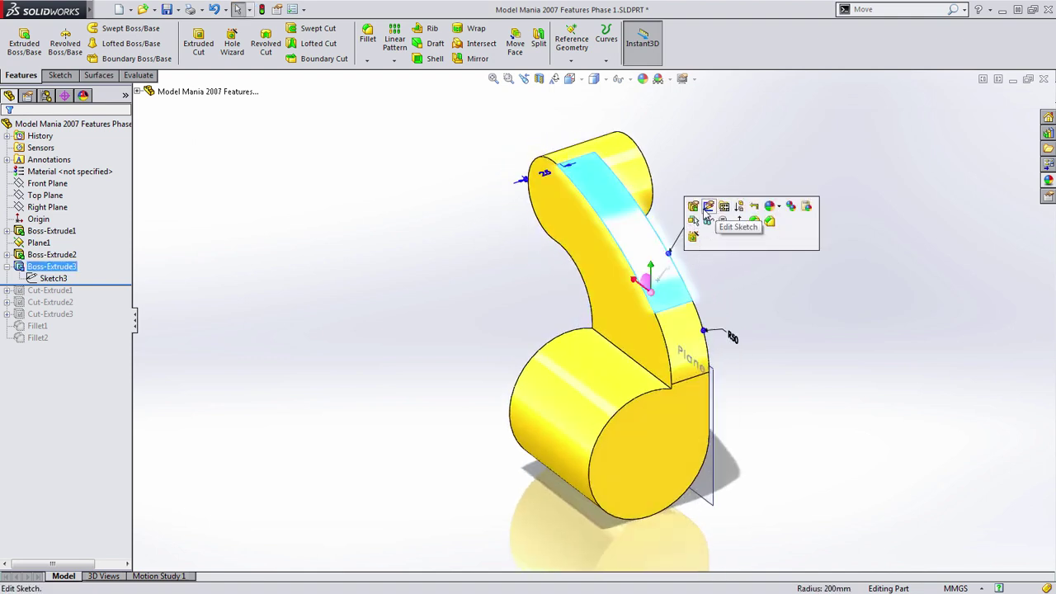
pyautogui.click(692, 208)
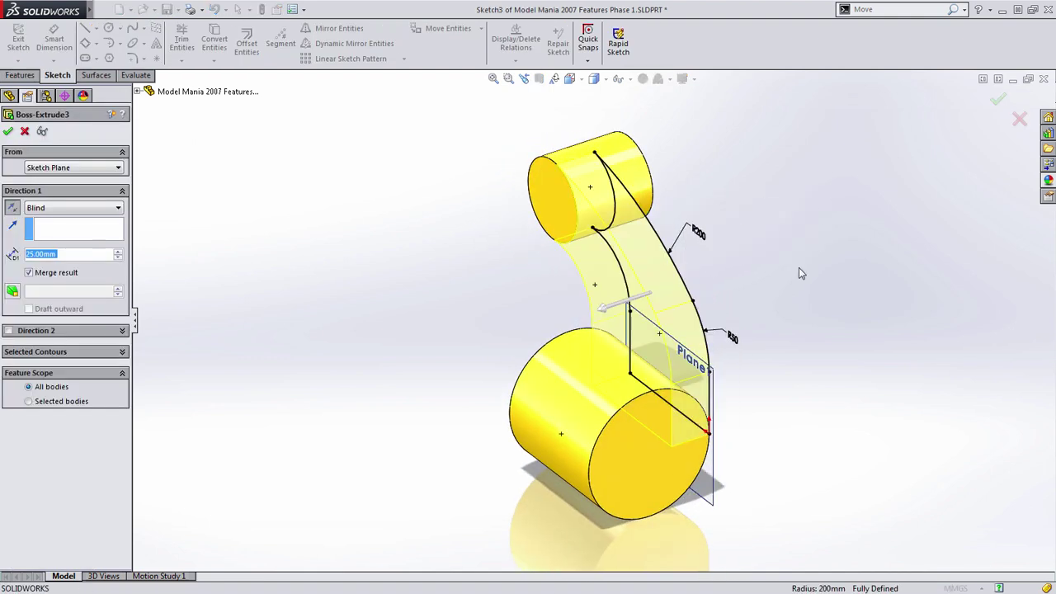
pyautogui.click(553, 188)
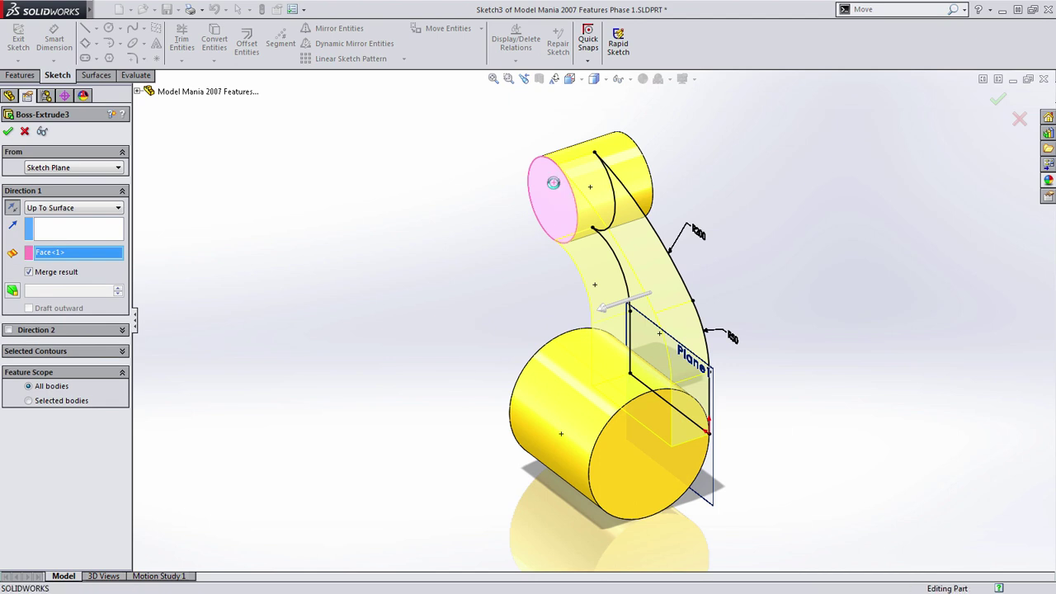
pyautogui.press('Return')
# - Set the small cylinder's start offset back to 20 mm directly on the model
pyautogui.click(551, 173)
pyautogui.click(546, 177)
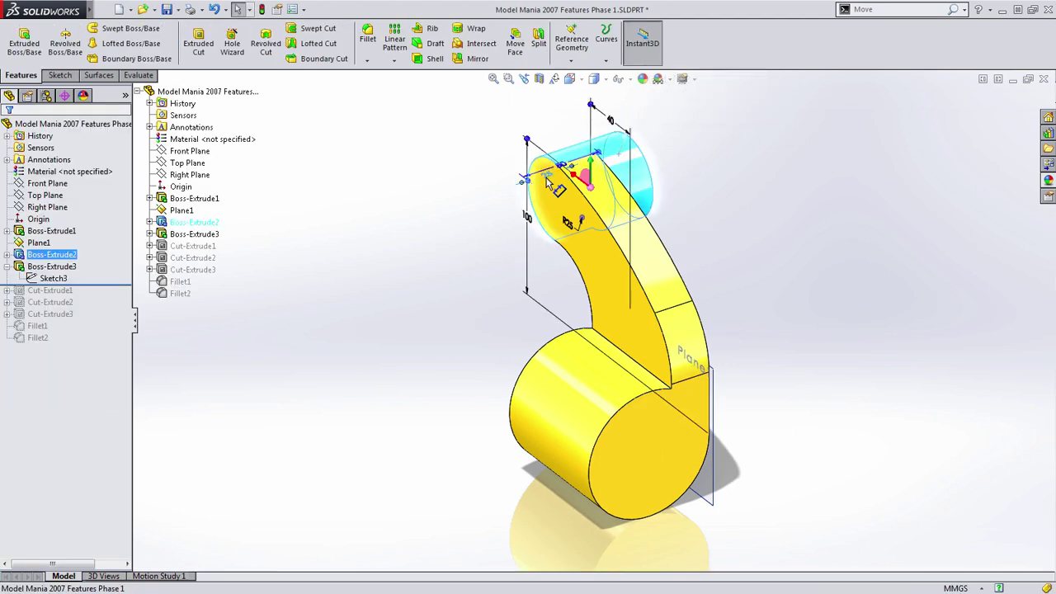
pyautogui.write('20')
pyautogui.press('Return')
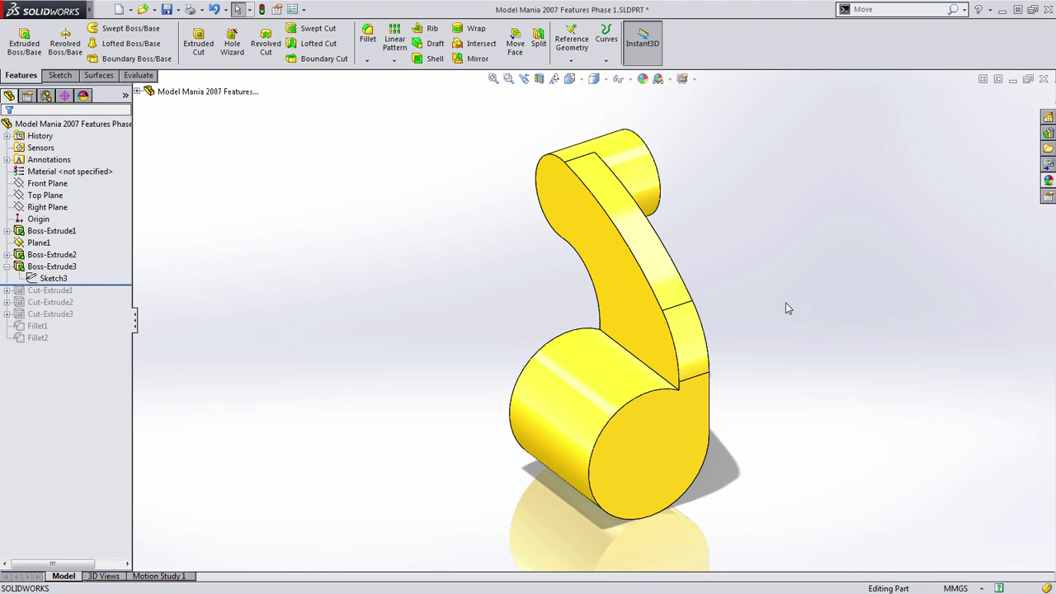
pyautogui.moveTo(769, 328); pyautogui.dragTo(677, 332, button='middle')
# - Roll the model forward past the three extruded cuts to restore both bores and the keyway
pyautogui.click(43, 288)
pyautogui.click(3, 270)
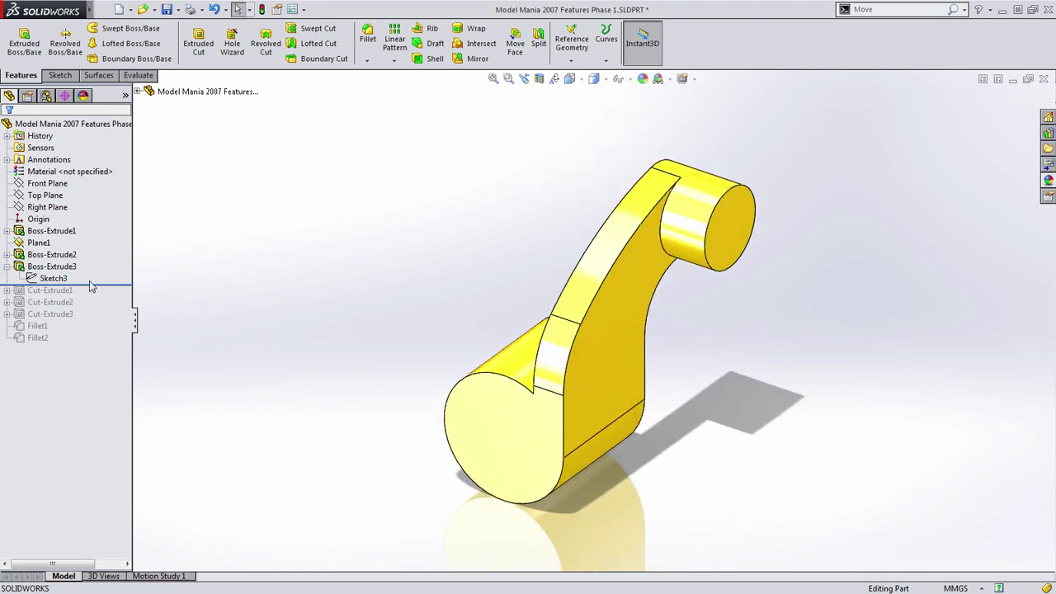
pyautogui.moveTo(102, 284); pyautogui.dragTo(83, 296)
pyautogui.moveTo(302, 316); pyautogui.dragTo(296, 306, button='middle')
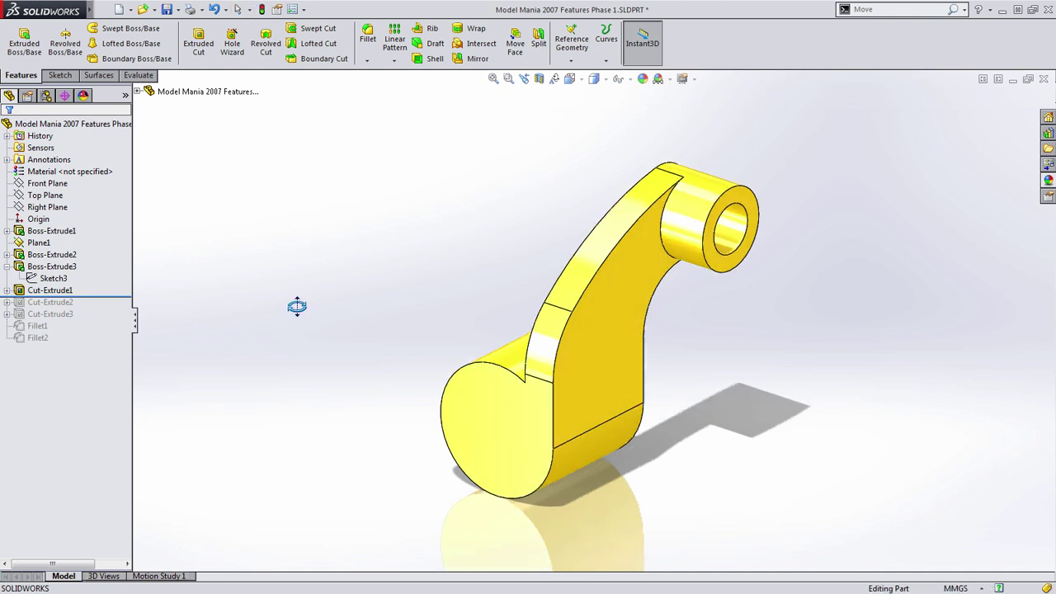
pyautogui.click(6, 266)
pyautogui.moveTo(113, 284); pyautogui.dragTo(113, 308)
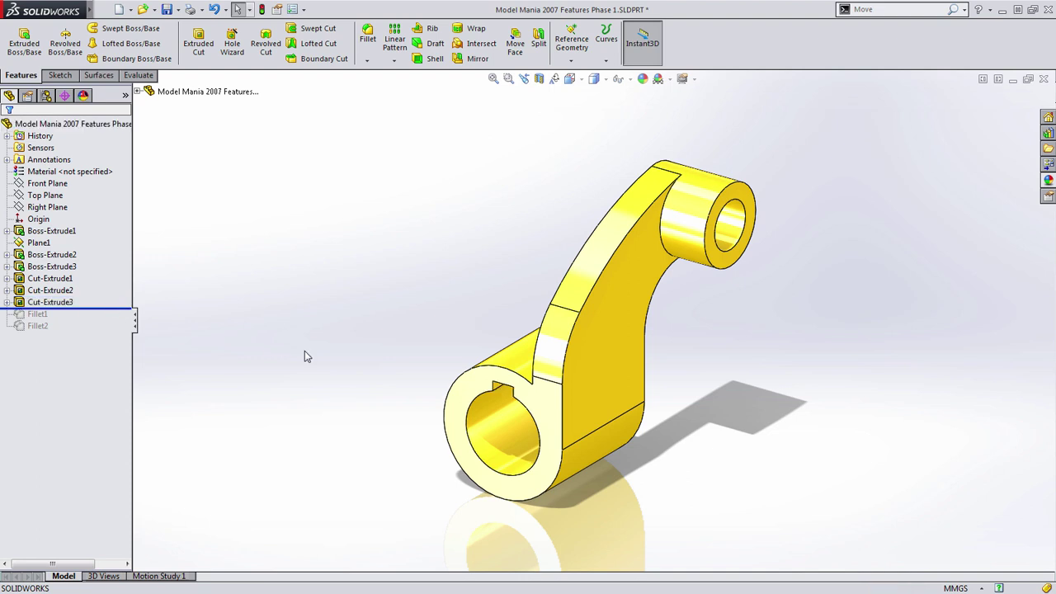
# - Open the keyway cut's sketch and rotate the whole rectangle -40° about the origin, without keeping relations
pyautogui.click(8, 302)
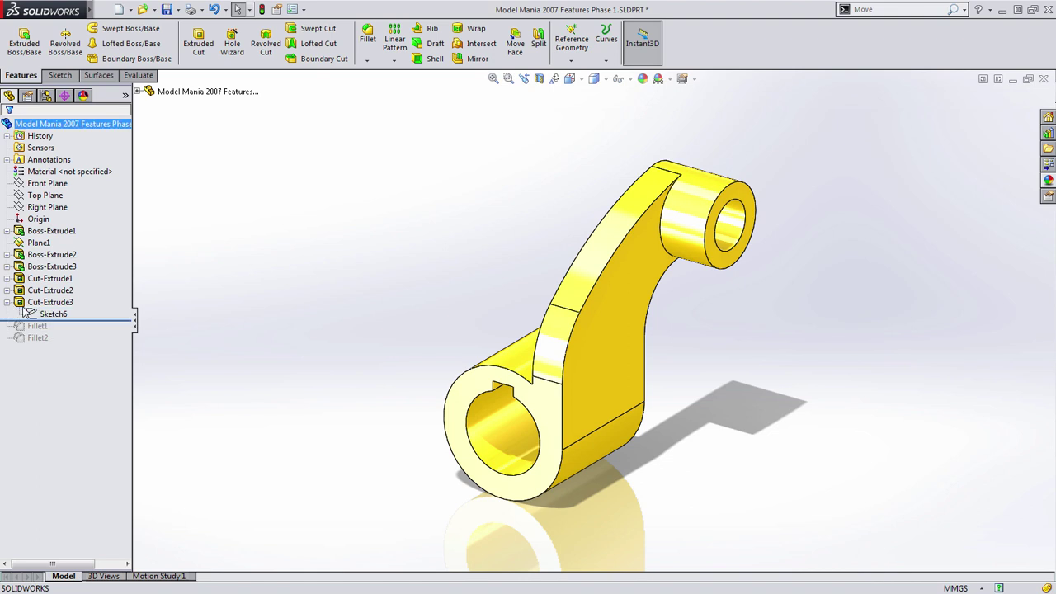
pyautogui.click(71, 314)
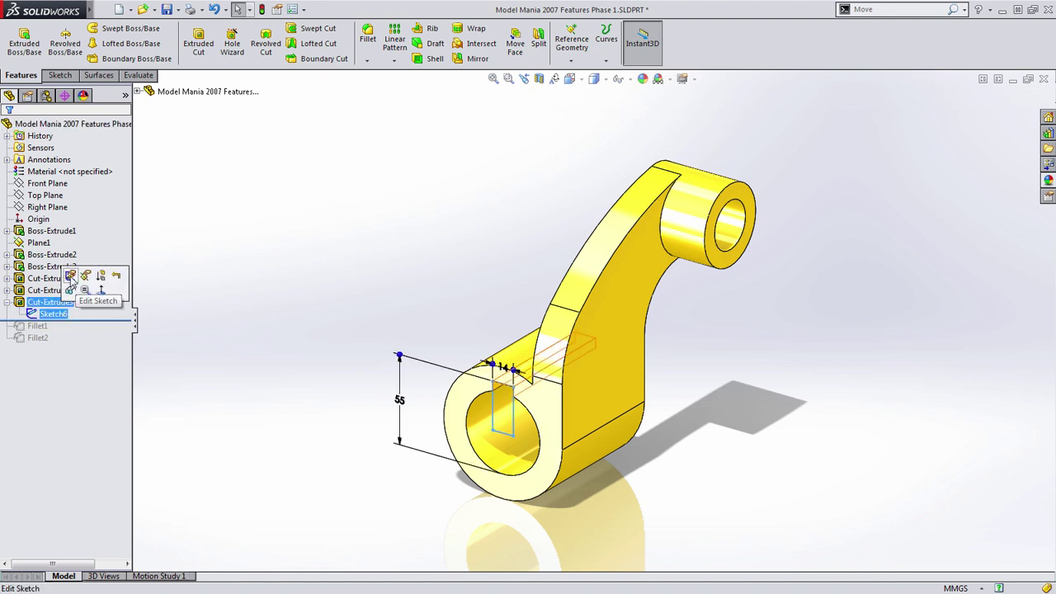
pyautogui.click(71, 277)
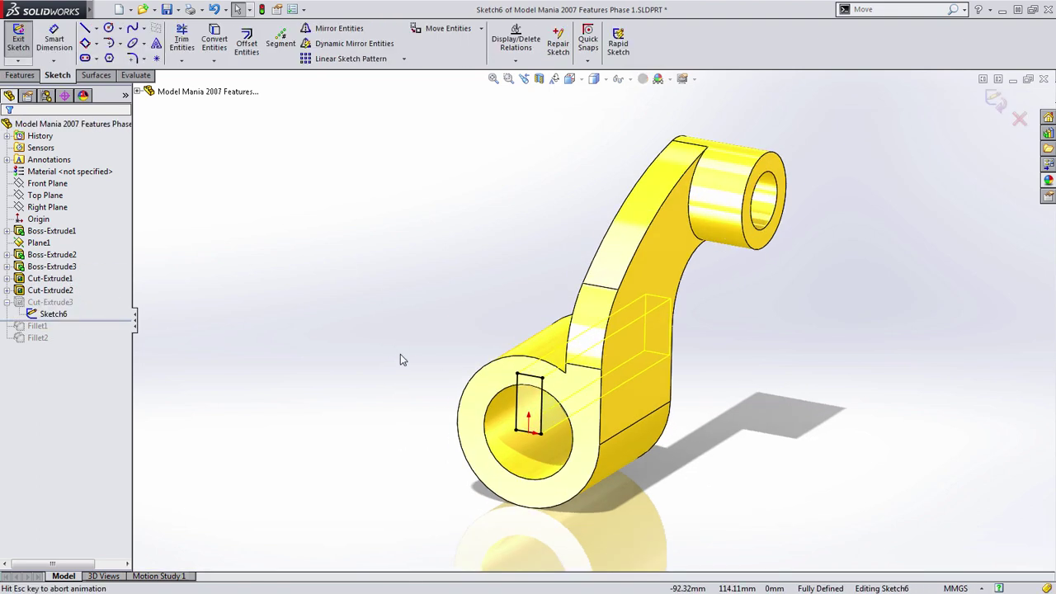
pyautogui.moveTo(272, 497); pyautogui.dragTo(799, 295)
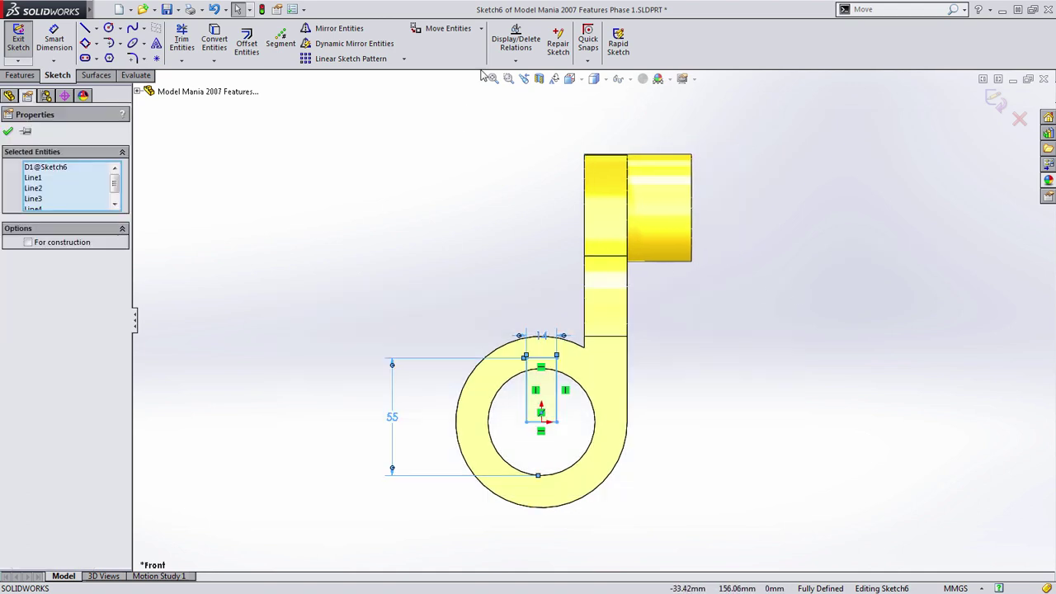
pyautogui.click(481, 29)
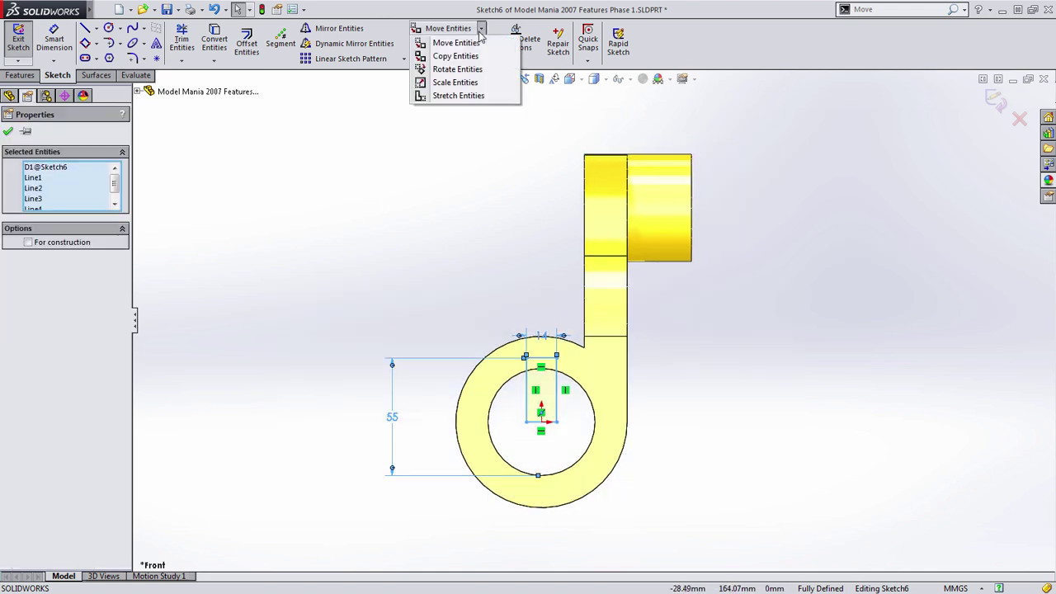
pyautogui.click(457, 71)
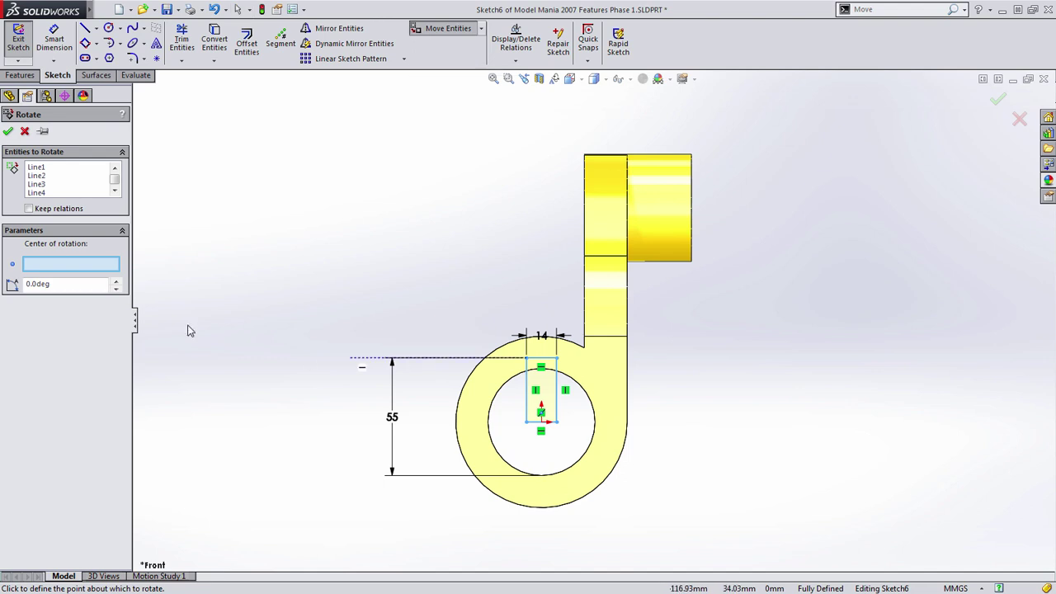
pyautogui.click(541, 423)
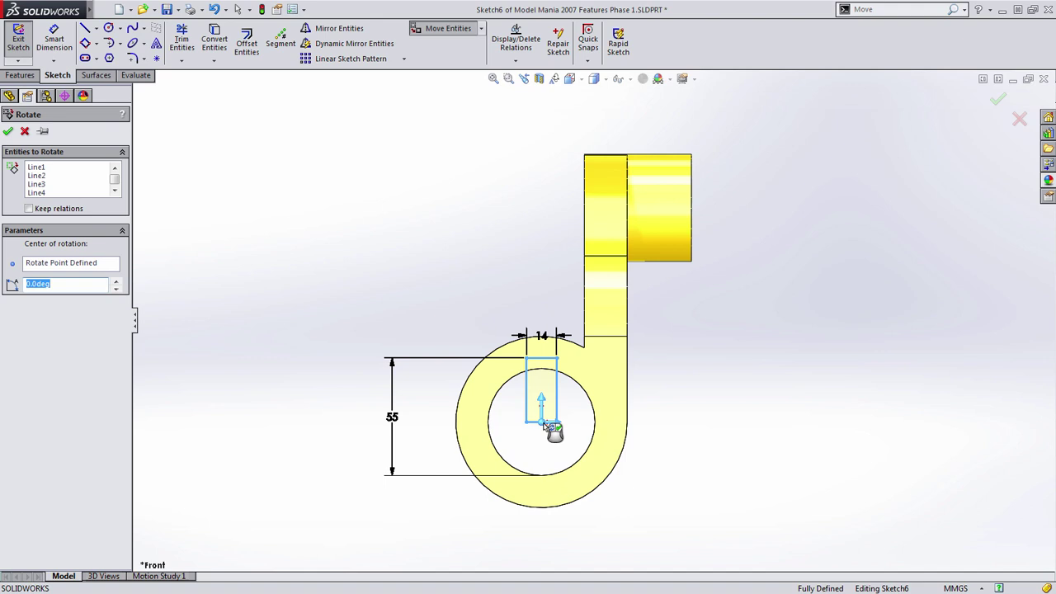
pyautogui.write('40')
pyautogui.press('Return')
pyautogui.press('BackSpace')
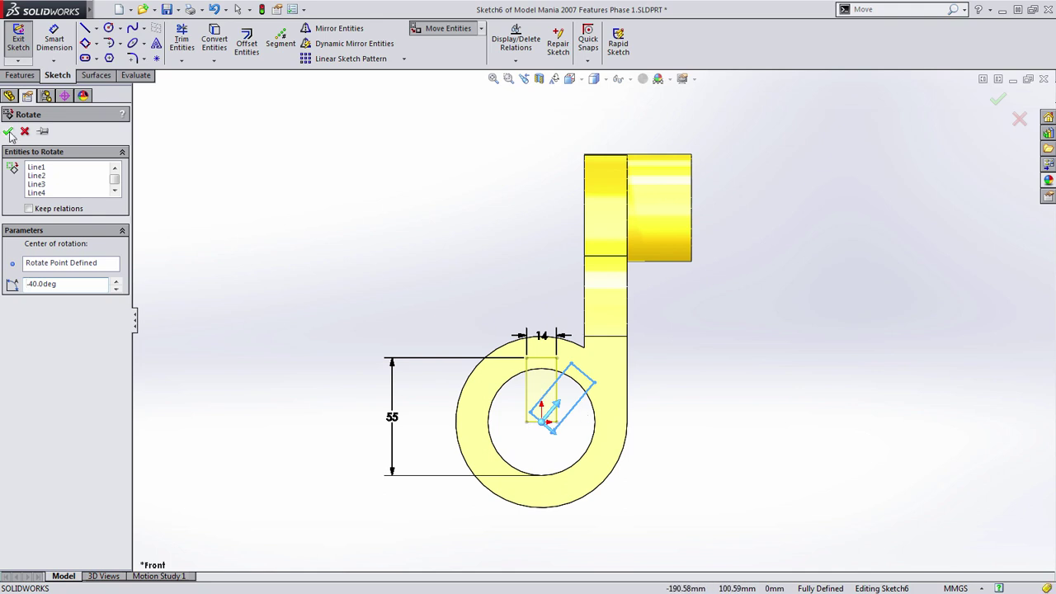
pyautogui.click(9, 132)
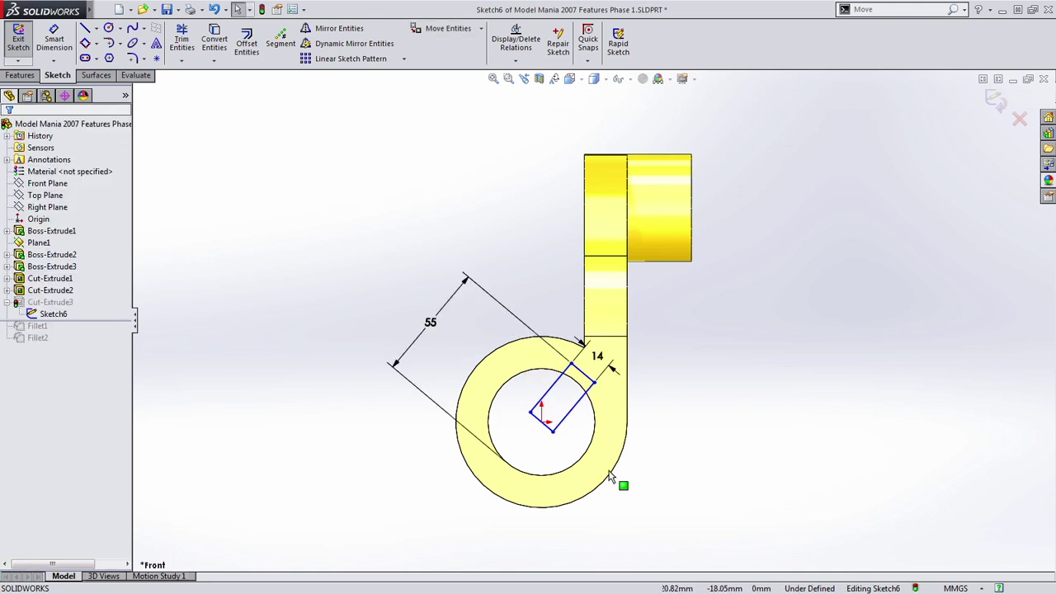
# - Try moving the rotated keyway rectangle's inner corner to test its freedom, and undo the move
pyautogui.scroll(-1, 611, 476)
pyautogui.moveTo(515, 402); pyautogui.dragTo(434, 368)
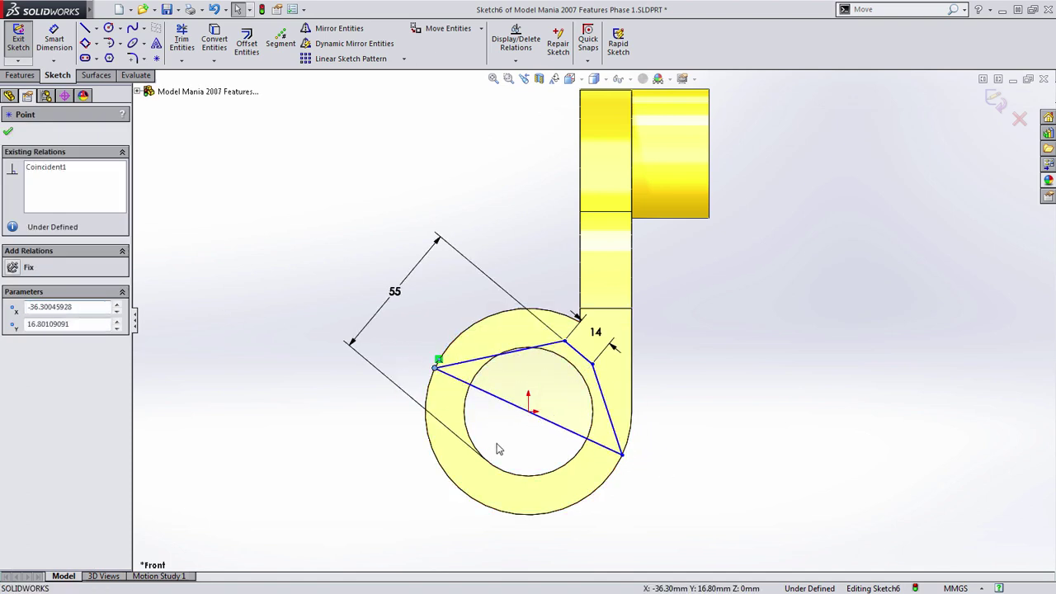
pyautogui.click(498, 444)
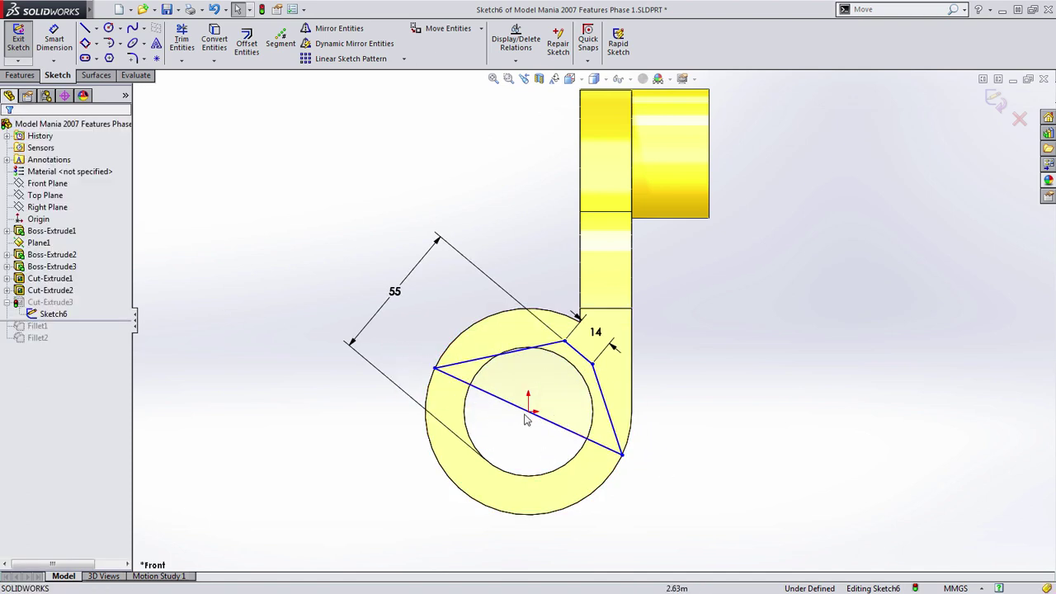
pyautogui.hotkey('ctrl', 'z')
# - Fully define the keyway sketch automatically, and delete the generated horizontal dimension between the rectangle's outer corner and the web edge
pyautogui.click(504, 424)
pyautogui.rightClick(531, 417)
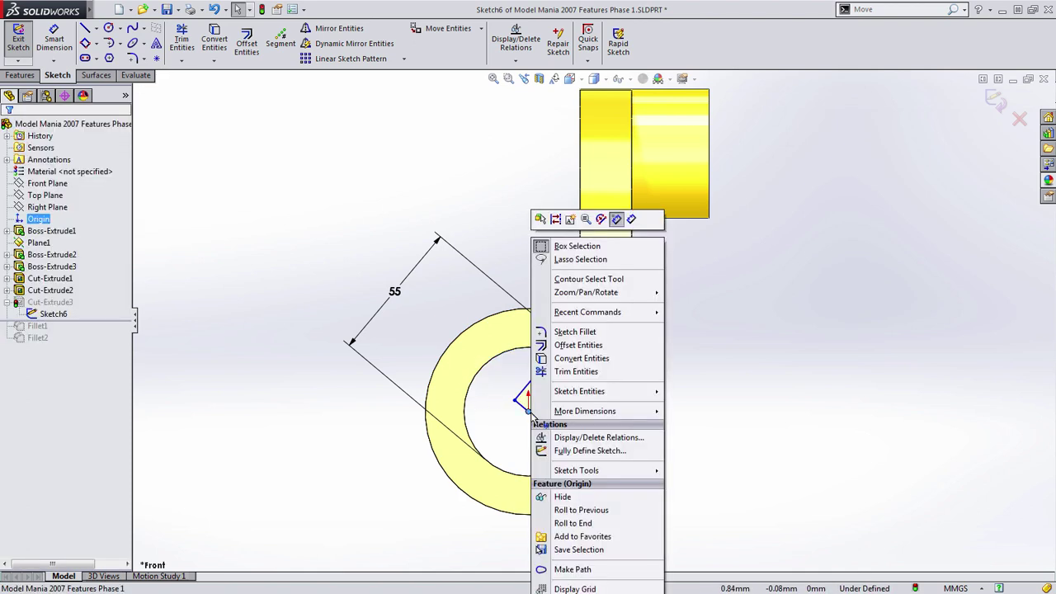
pyautogui.click(602, 452)
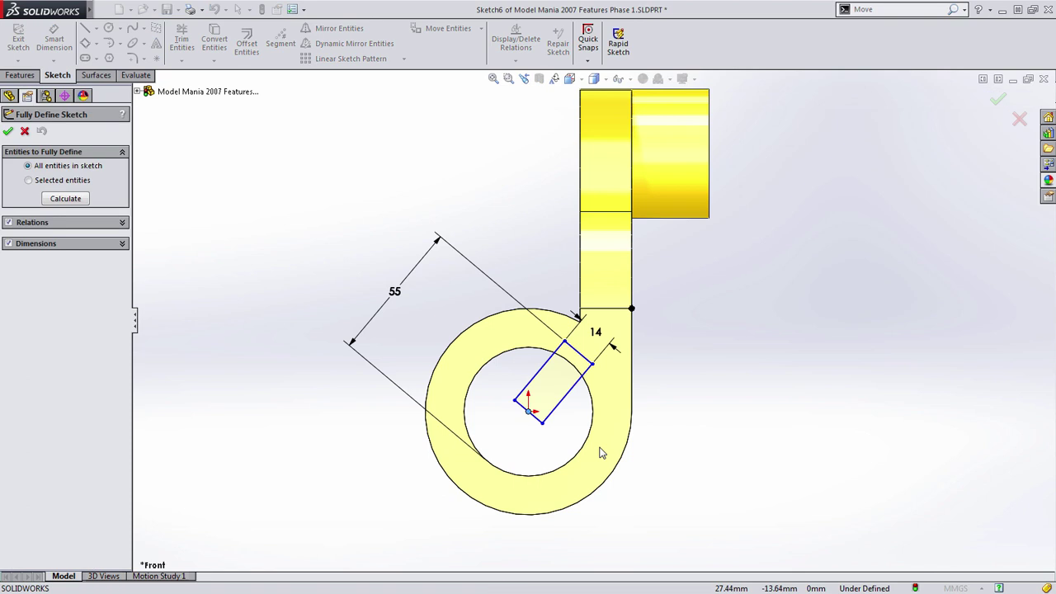
pyautogui.press('Return')
pyautogui.moveTo(621, 276)
pyautogui.mouseDown()
pyautogui.moveTo(614, 228)
pyautogui.moveTo(617, 258)
pyautogui.mouseUp()
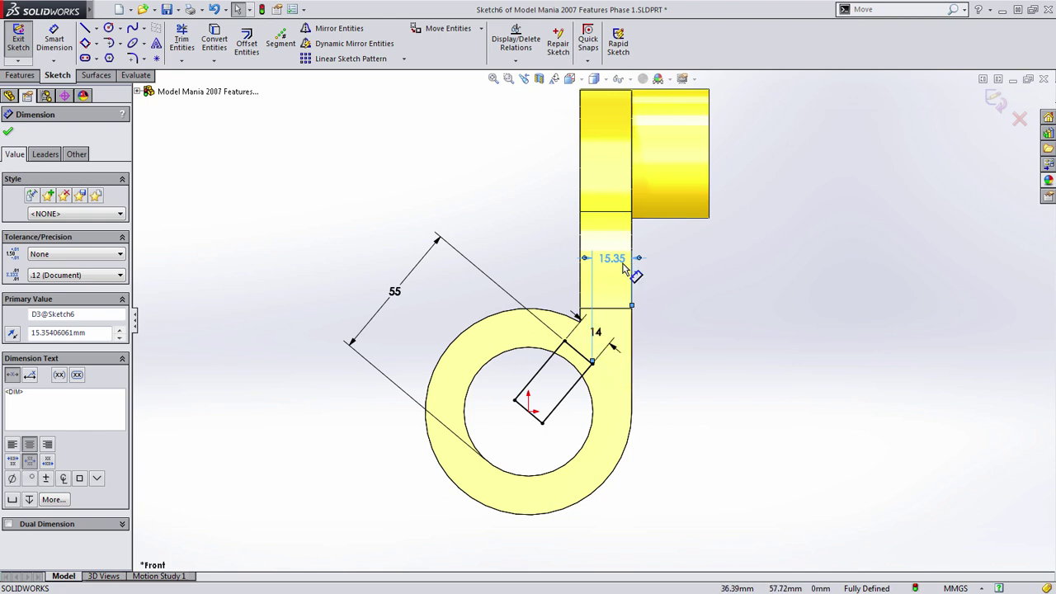
pyautogui.press('Delete')
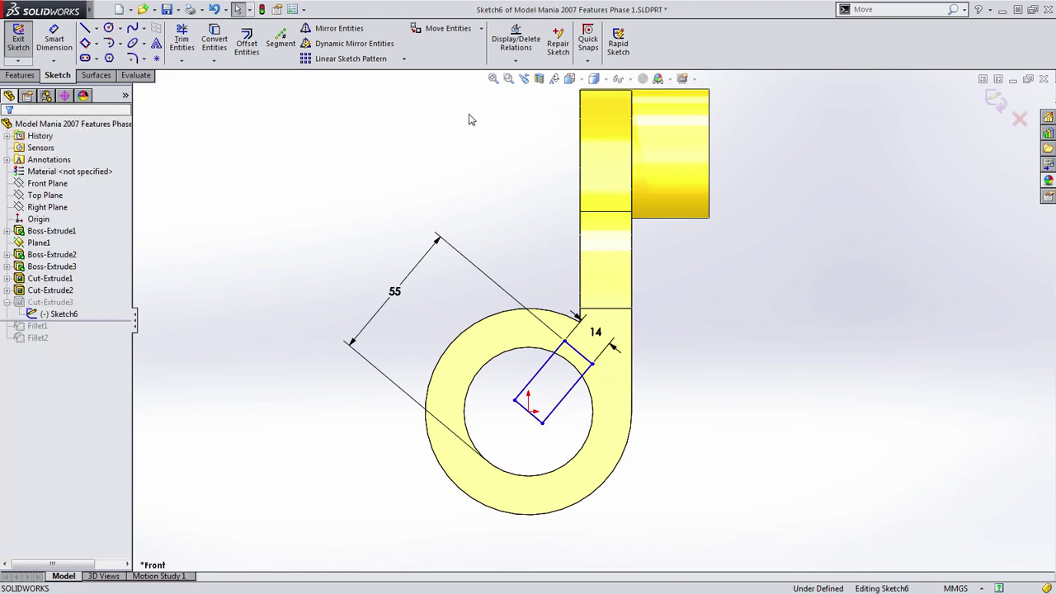
# - Dimension the angle between the Right Plane and the keyway rectangle's long side
pyautogui.press('s')
pyautogui.click(435, 125)
pyautogui.click(47, 207)
pyautogui.click(544, 369)
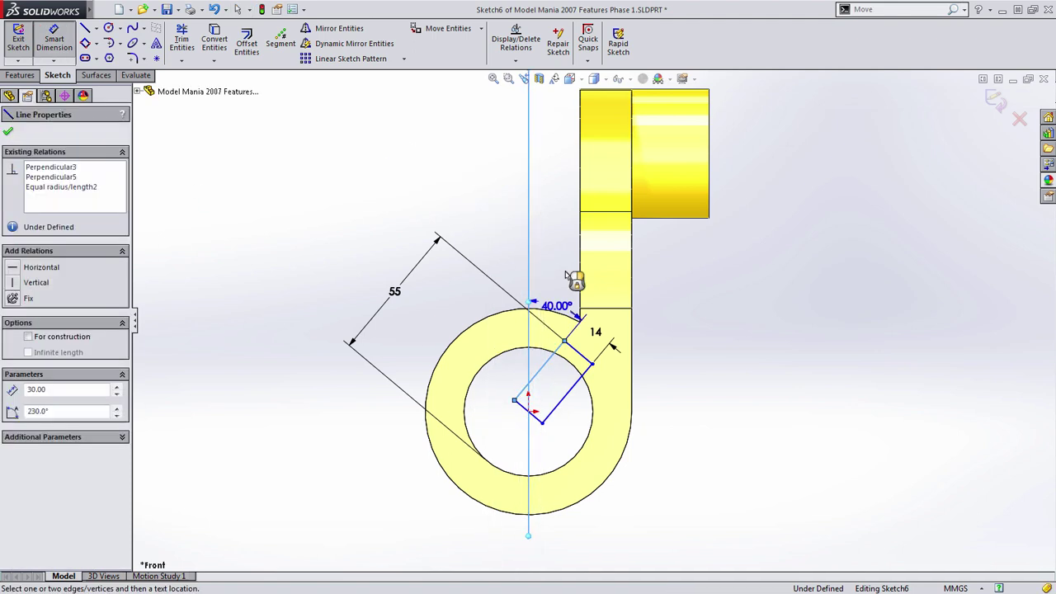
pyautogui.click(566, 268)
pyautogui.click(522, 259)
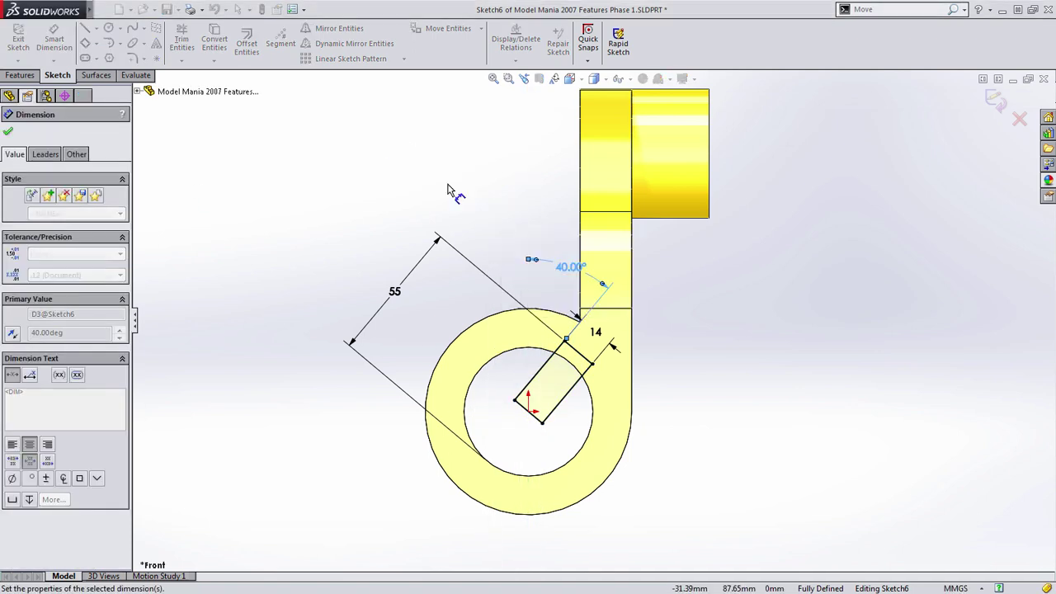
pyautogui.press('Escape')
# - Check the relations on the keyway rectangle's long side, and exit the sketch to rebuild the rotated keyway cut
pyautogui.click(532, 386)
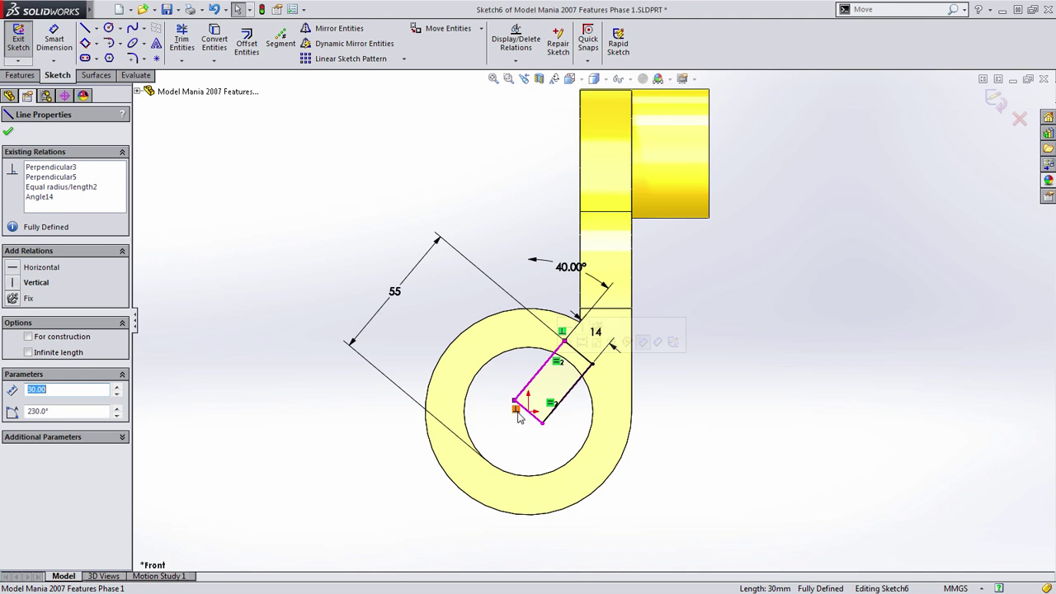
pyautogui.click(391, 257)
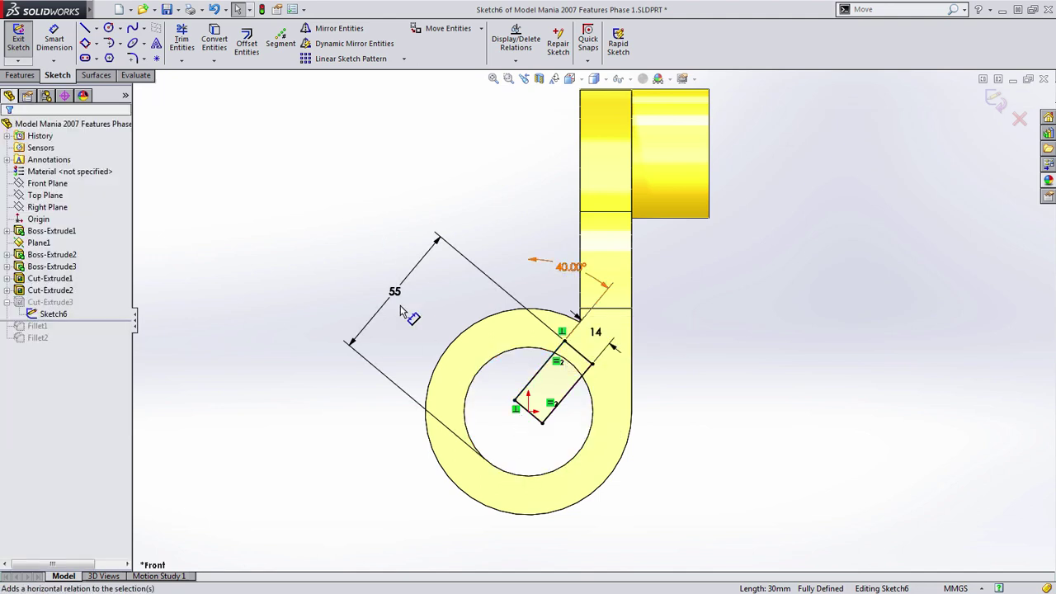
pyautogui.scroll(2, 401, 310)
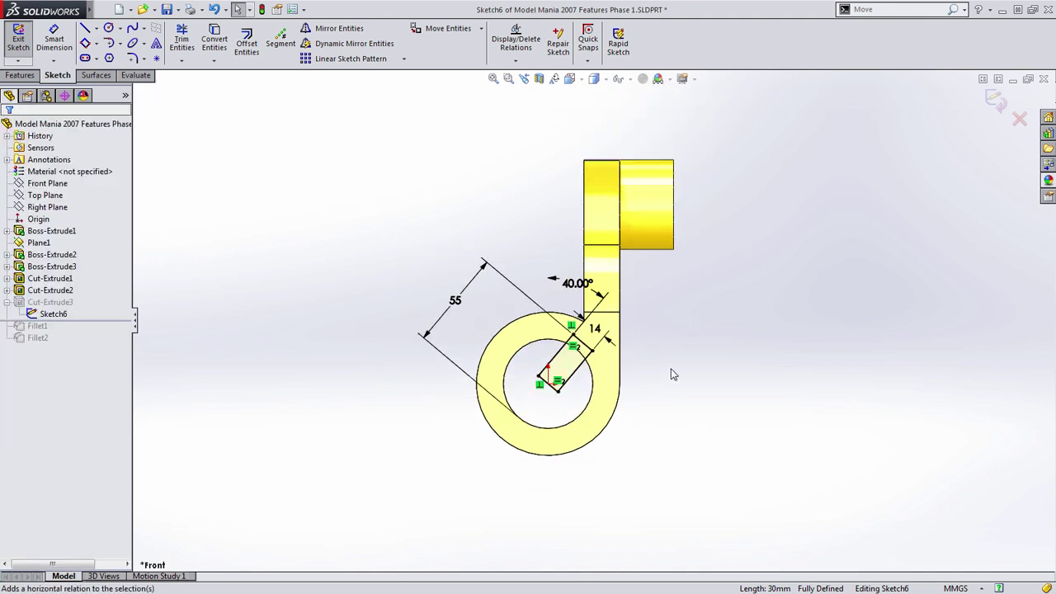
pyautogui.keyDown('ctrl'); pyautogui.moveTo(672, 373); pyautogui.dragTo(627, 387, button='middle'); pyautogui.keyUp('ctrl')
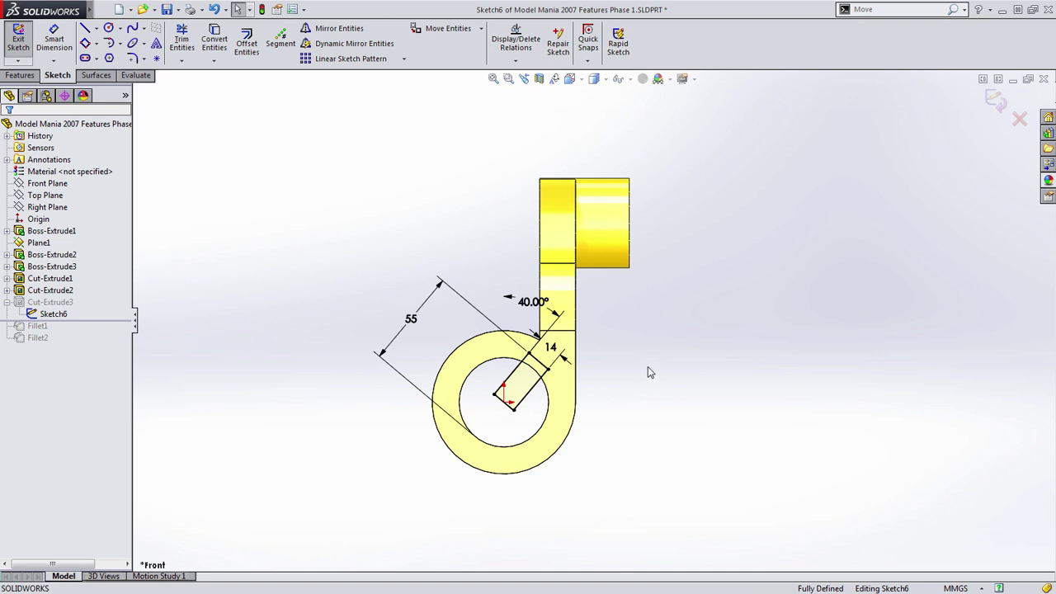
pyautogui.hotkey('ctrl', 'b')
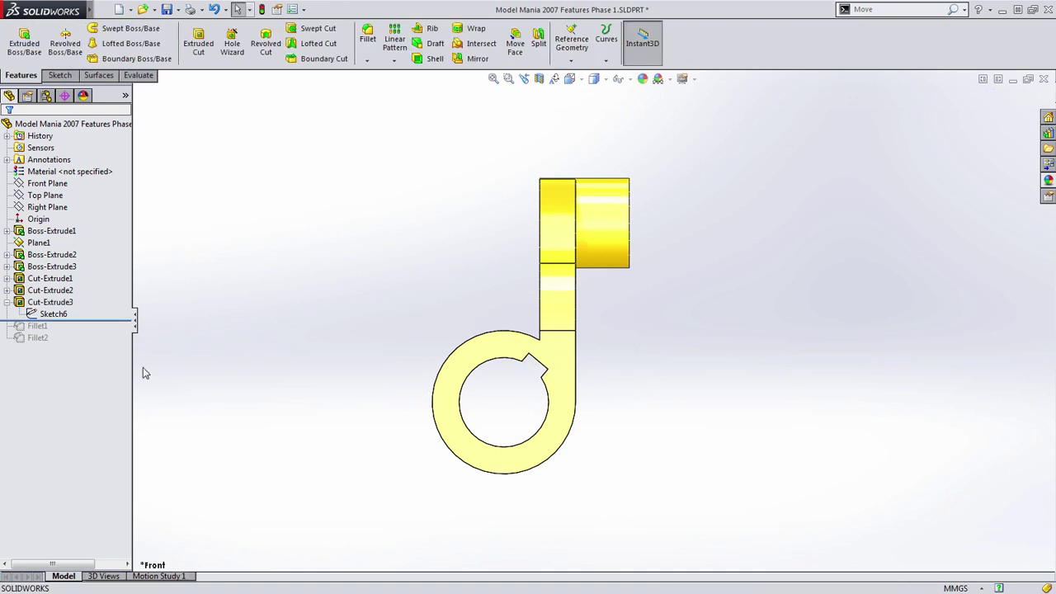
# - Roll the model forward past the first fillet and set its radius to 25 mm directly on the model
pyautogui.moveTo(83, 323); pyautogui.dragTo(80, 332)
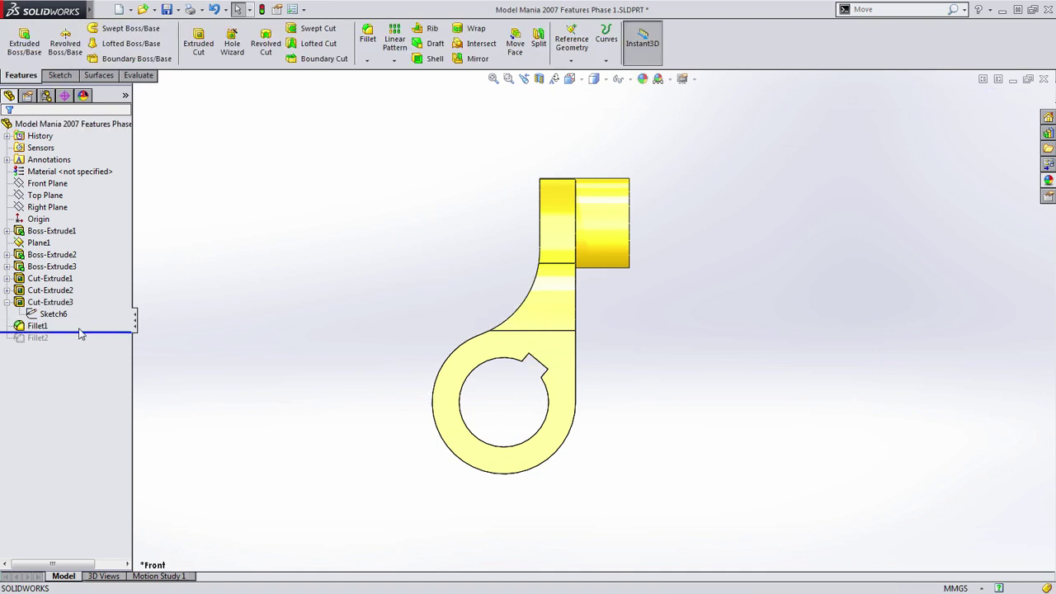
pyautogui.moveTo(302, 347); pyautogui.dragTo(361, 413, button='middle')
pyautogui.click(550, 316)
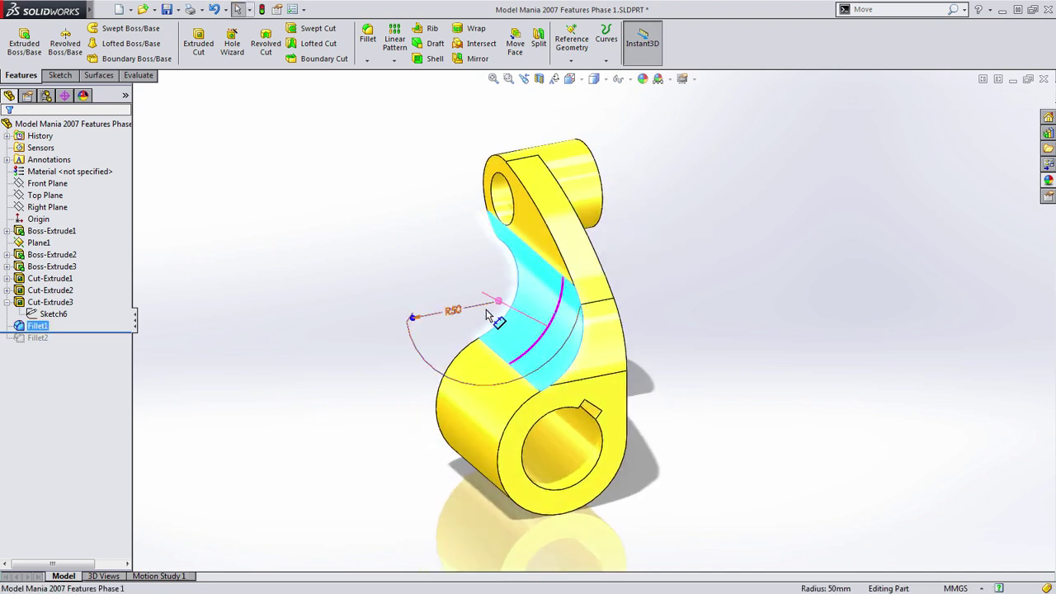
pyautogui.click(455, 311)
pyautogui.write('25')
pyautogui.press('Return')
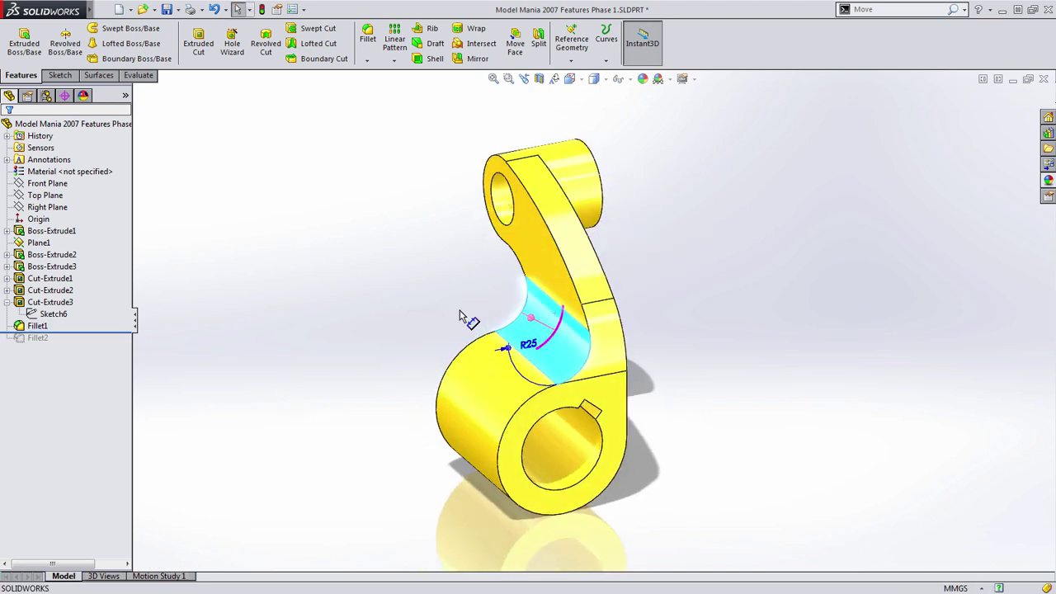
# - Edit the 25 mm fillet to include the edge where the web meets the small cylinder
pyautogui.moveTo(497, 293); pyautogui.dragTo(446, 297, button='middle')
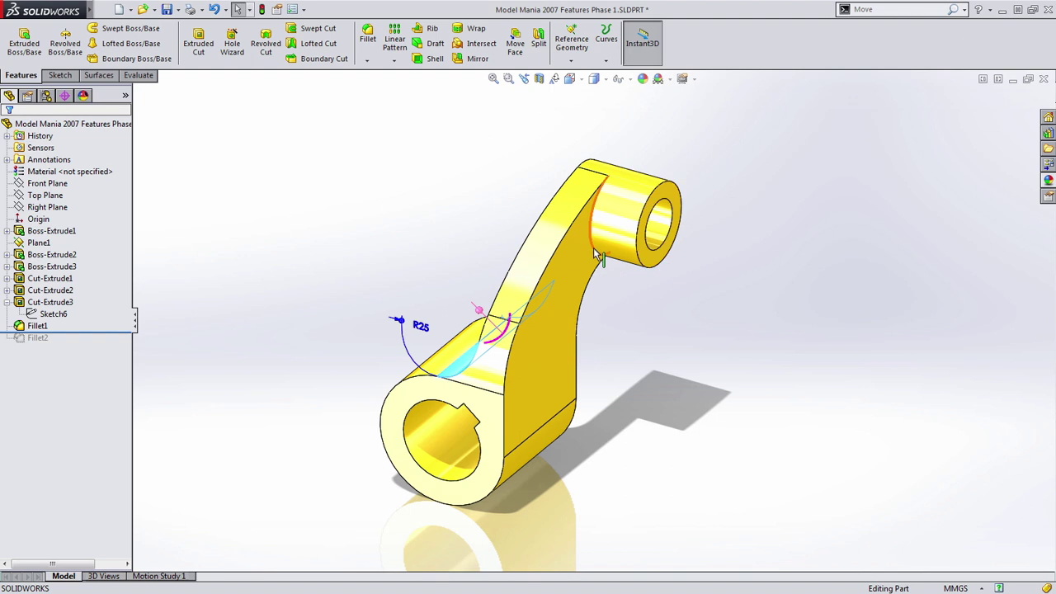
pyautogui.moveTo(579, 302); pyautogui.dragTo(645, 327, button='middle')
pyautogui.click(580, 369)
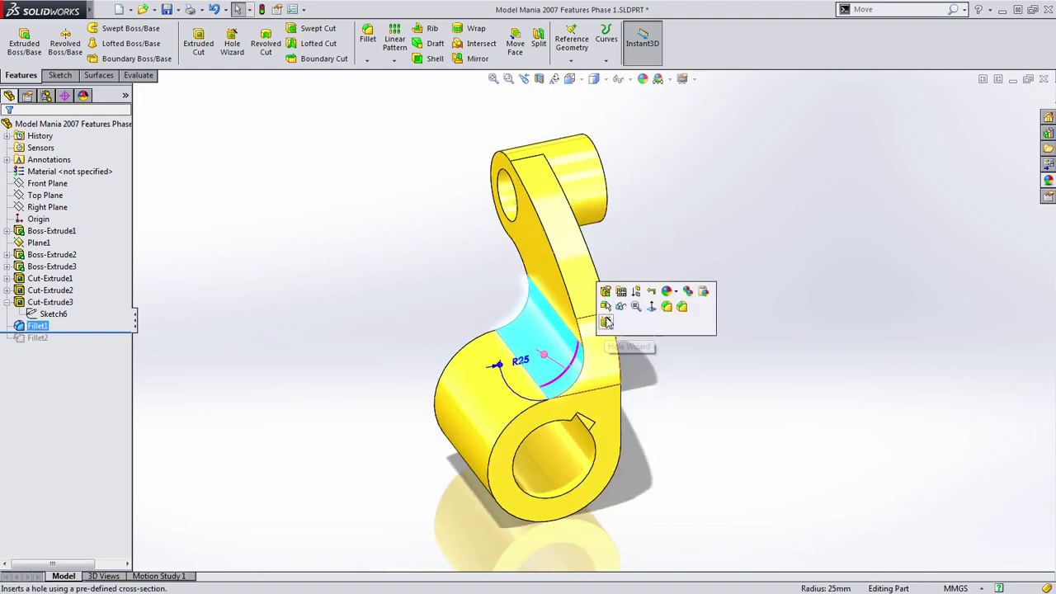
pyautogui.click(605, 291)
pyautogui.moveTo(605, 291); pyautogui.dragTo(586, 245, button='middle')
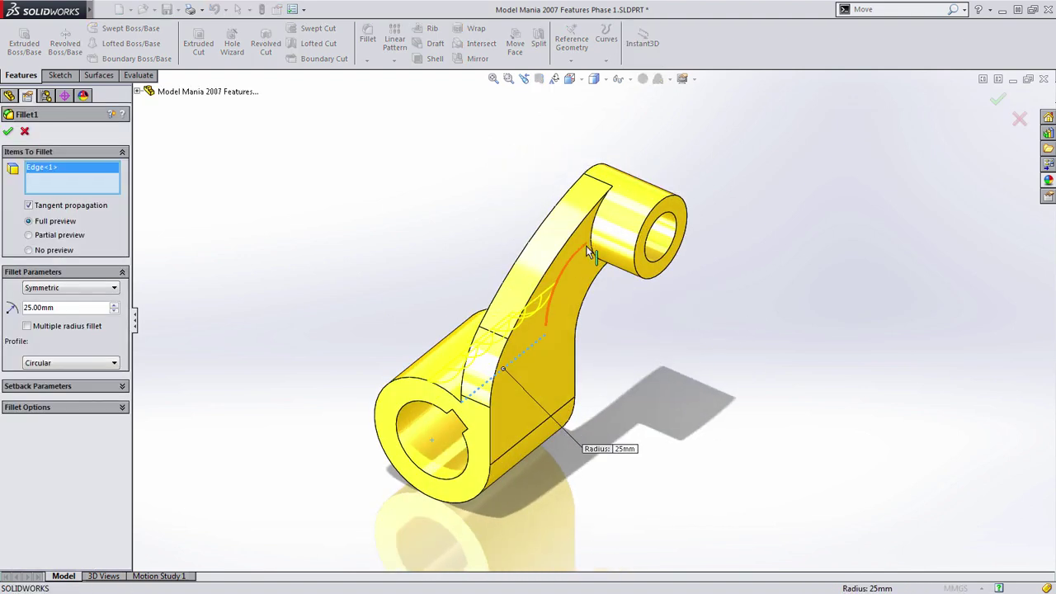
pyautogui.click(591, 247)
pyautogui.press('Return')
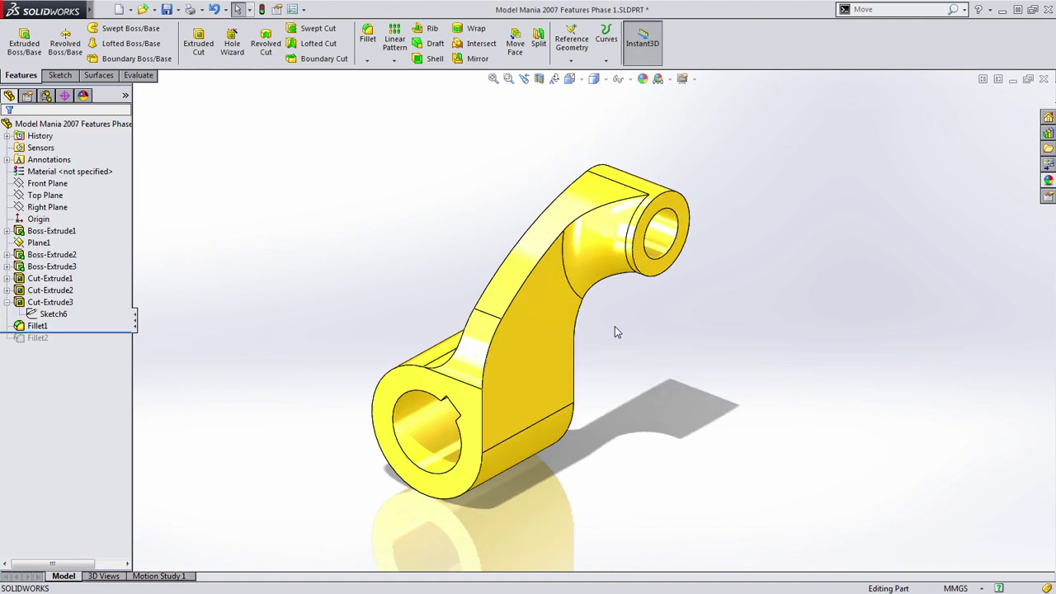
# - Roll the model forward past the last fillet to restore the red edge rounds
pyautogui.moveTo(120, 332); pyautogui.dragTo(119, 341)
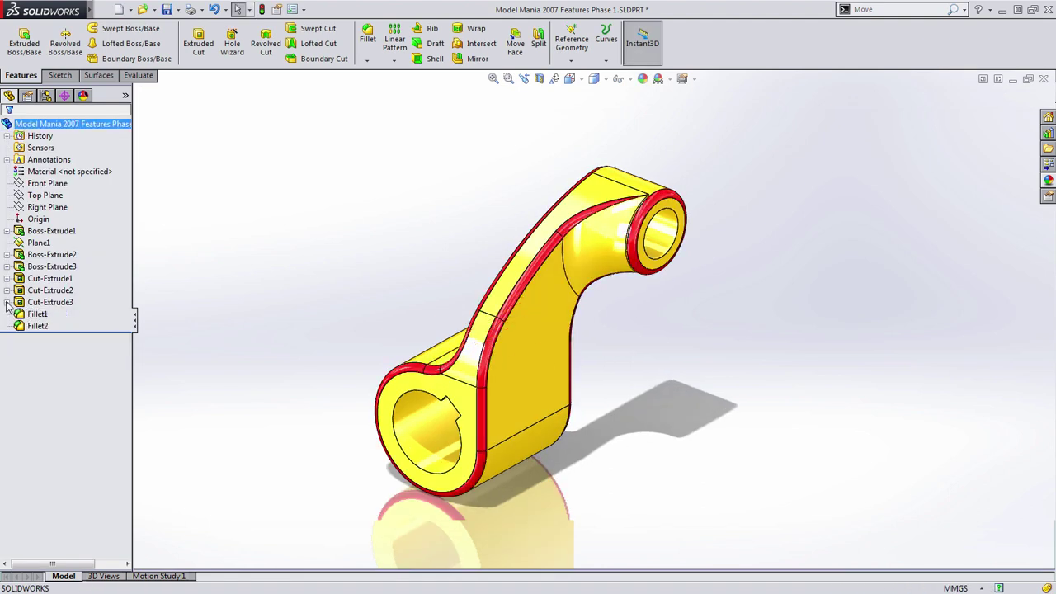
pyautogui.moveTo(334, 329); pyautogui.dragTo(311, 322, button='middle')
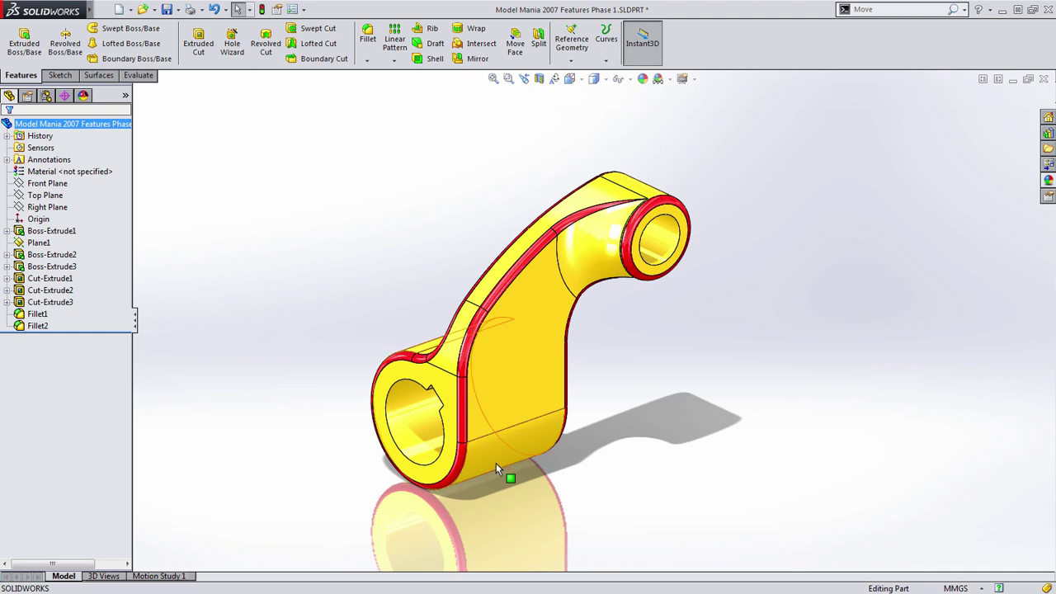
pyautogui.moveTo(217, 285); pyautogui.dragTo(228, 286, button='middle')
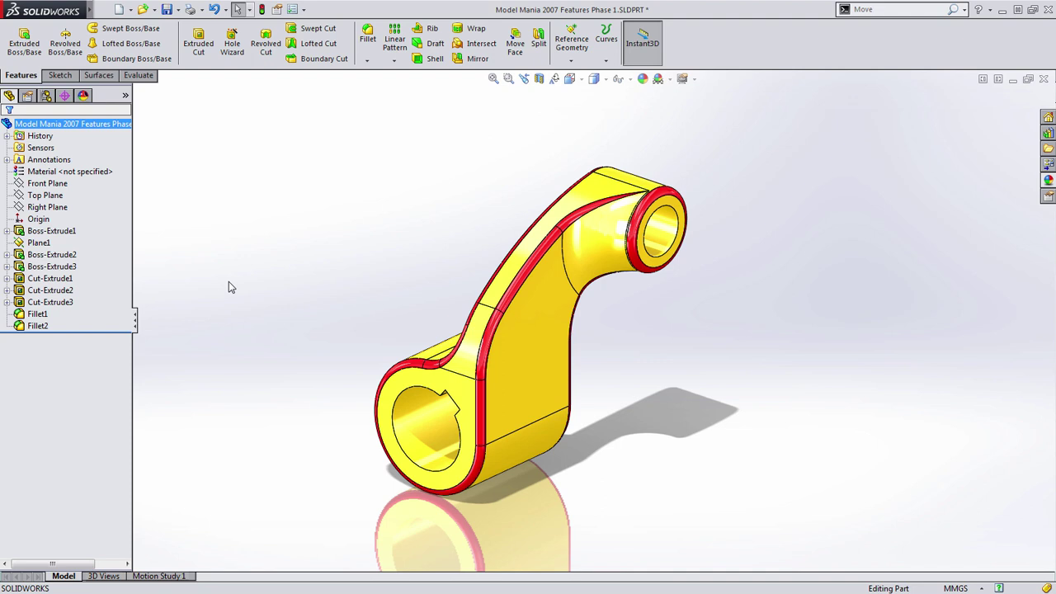
pyautogui.click(39, 242)
pyautogui.click(266, 284)
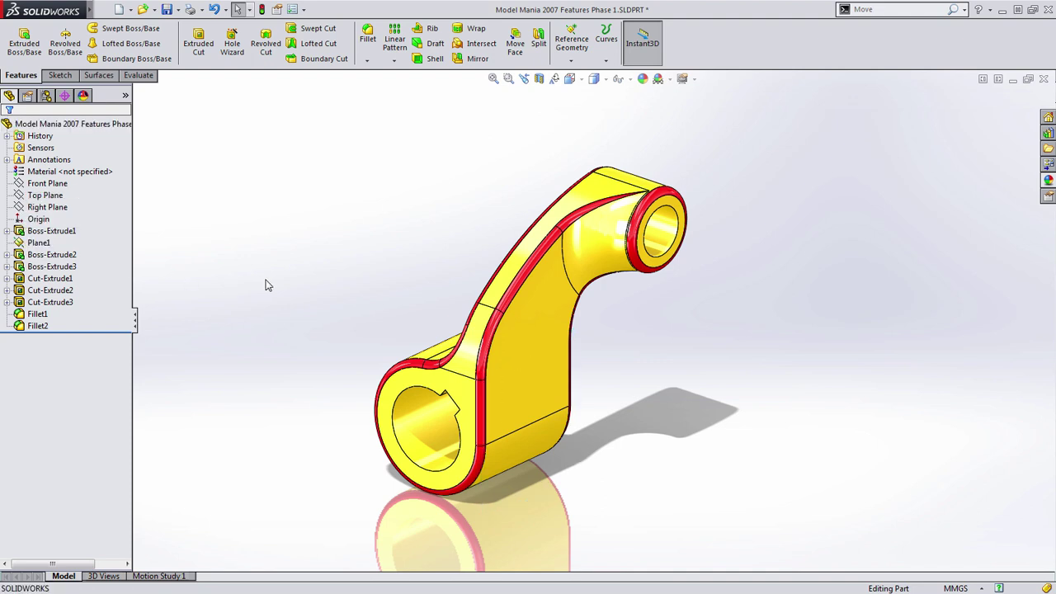
# - Switch to the Model Mania 2007 Contours Phase 1 part and display the sketch behind its first boss extrusion
pyautogui.hotkey('ctrl', 'Tab')
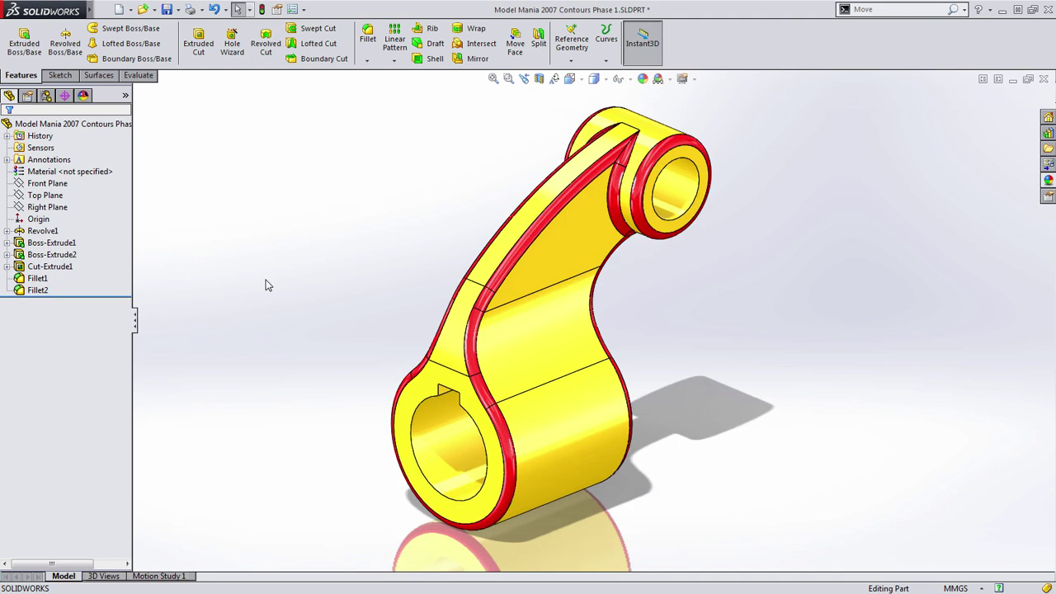
pyautogui.click(7, 243)
pyautogui.click(53, 254)
pyautogui.scroll(3, 345, 286)
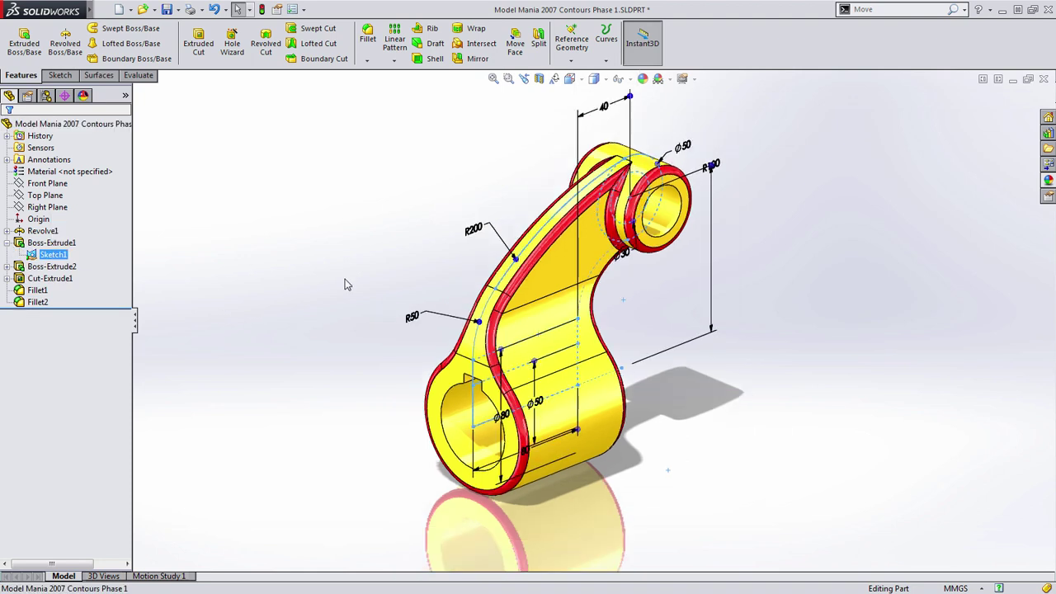
# - Collapse the first boss extrusion and roll the model back to just after the revolved cylinder
pyautogui.moveTo(354, 288)
pyautogui.keyDown('ctrl'); pyautogui.mouseDown(button='middle')
pyautogui.moveTo(335, 288)
pyautogui.moveTo(363, 297)
pyautogui.mouseUp(button='middle'); pyautogui.keyUp('ctrl')
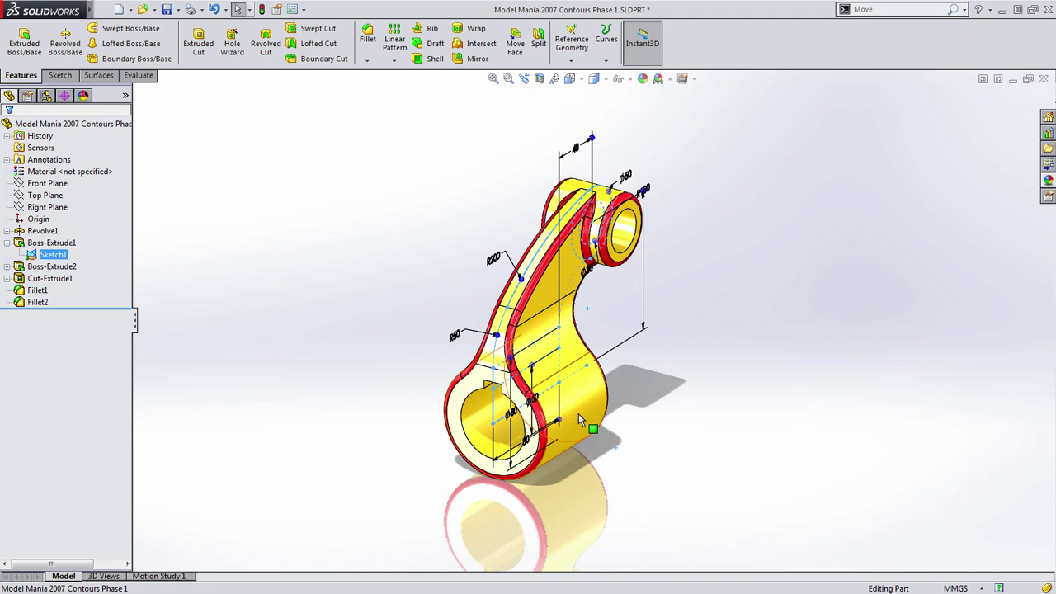
pyautogui.moveTo(424, 355); pyautogui.dragTo(381, 361, button='middle')
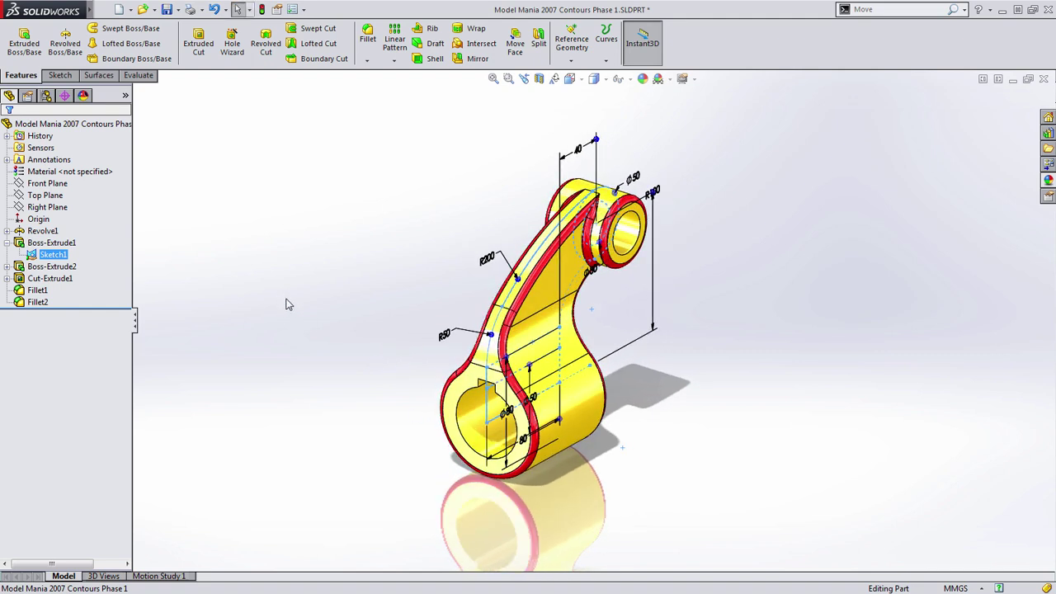
pyautogui.click(7, 243)
pyautogui.click(316, 287)
pyautogui.moveTo(122, 300); pyautogui.dragTo(122, 237)
pyautogui.moveTo(511, 316); pyautogui.dragTo(452, 301, button='middle')
# - Create a reference plane parallel to the Right Plane and tangent to the cylinder's outer face
pyautogui.press('s')
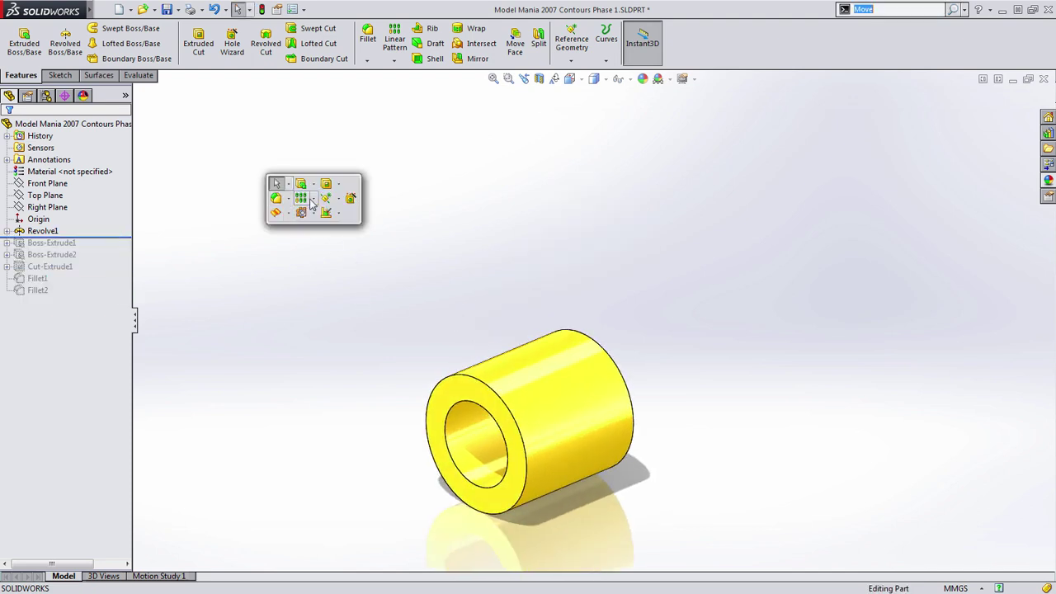
pyautogui.click(349, 201)
pyautogui.click(353, 212)
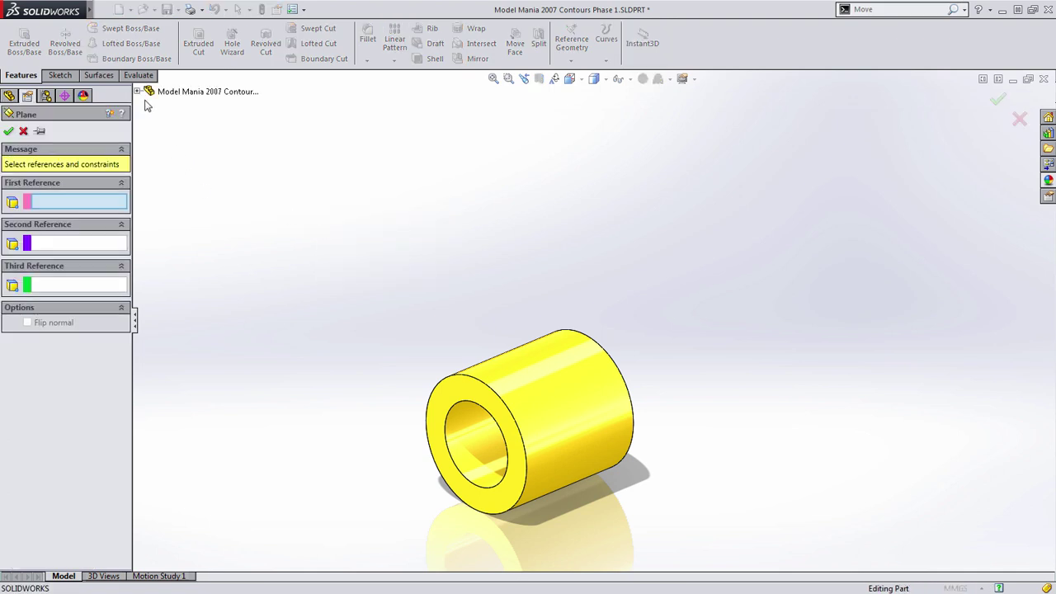
pyautogui.click(138, 90)
pyautogui.click(190, 174)
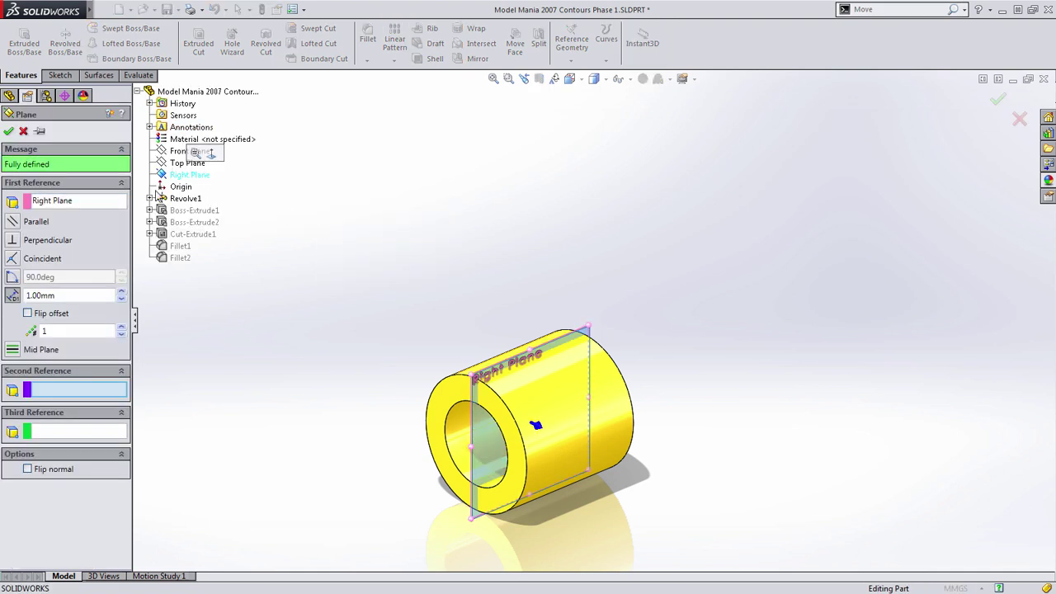
pyautogui.click(14, 222)
pyautogui.click(572, 446)
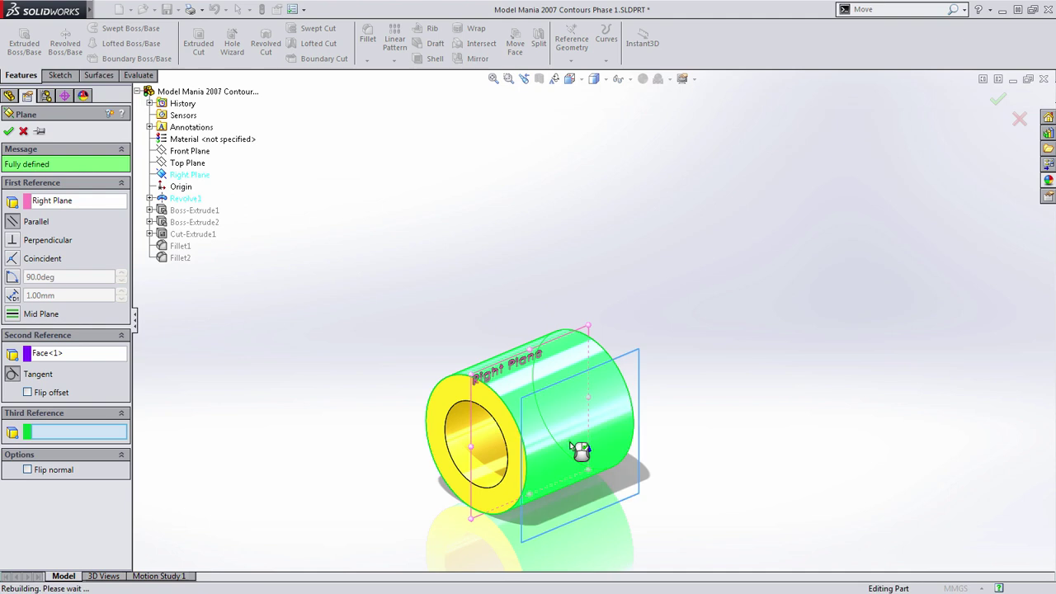
pyautogui.press('Return')
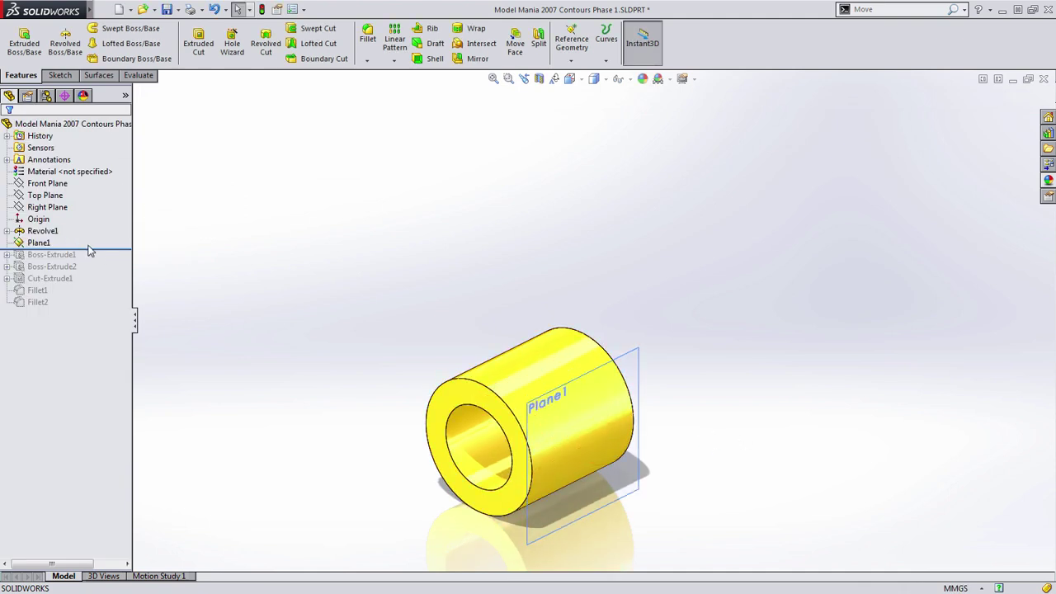
# - Roll the model forward past the first boss extrusion and make it start from the new tangent plane with Surface/Face/Plane
pyautogui.moveTo(91, 250); pyautogui.dragTo(94, 260)
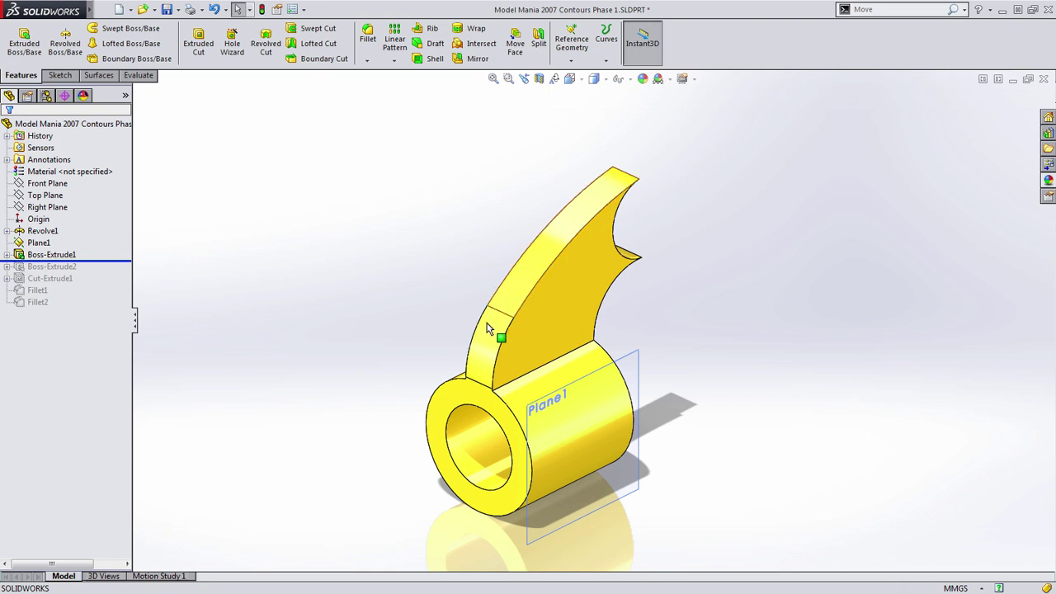
pyautogui.click(51, 254)
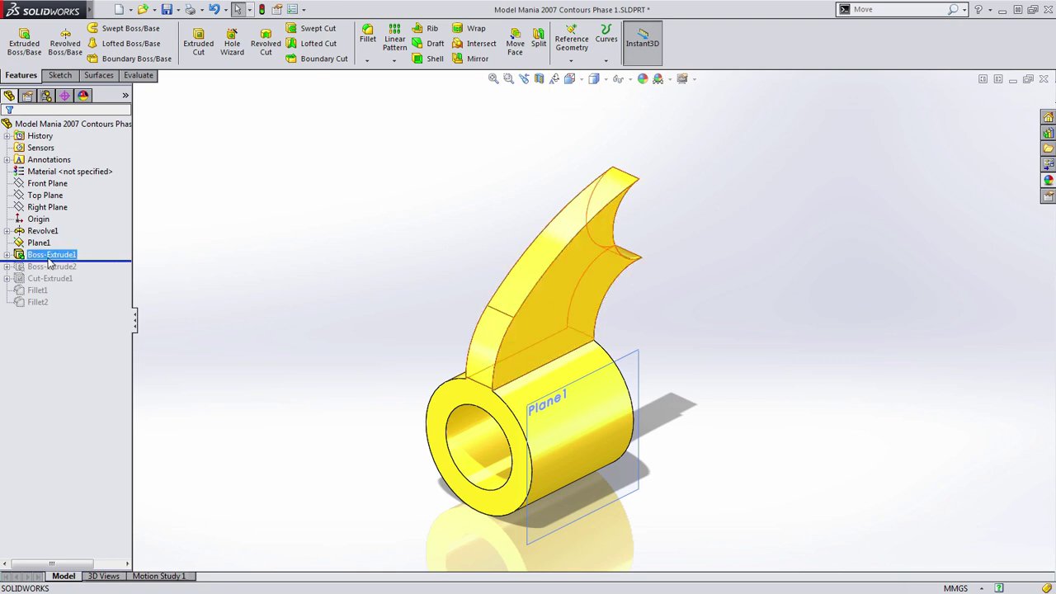
pyautogui.click(65, 228)
pyautogui.moveTo(326, 294); pyautogui.dragTo(243, 200, button='middle')
pyautogui.click(70, 169)
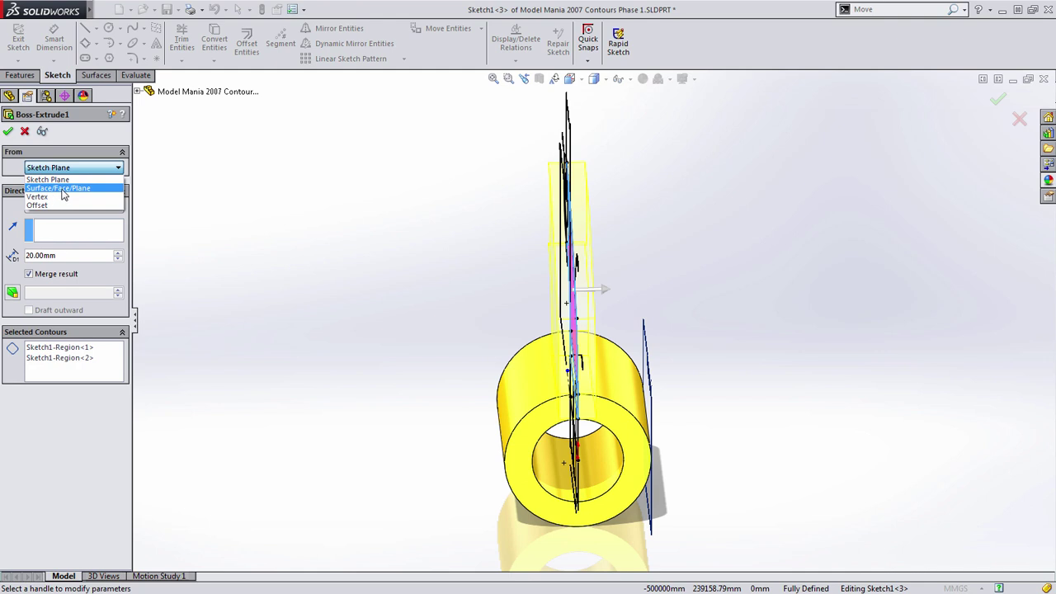
pyautogui.click(62, 188)
pyautogui.moveTo(273, 238); pyautogui.dragTo(297, 245, button='middle')
pyautogui.click(669, 352)
pyautogui.moveTo(749, 431); pyautogui.dragTo(719, 373, button='middle')
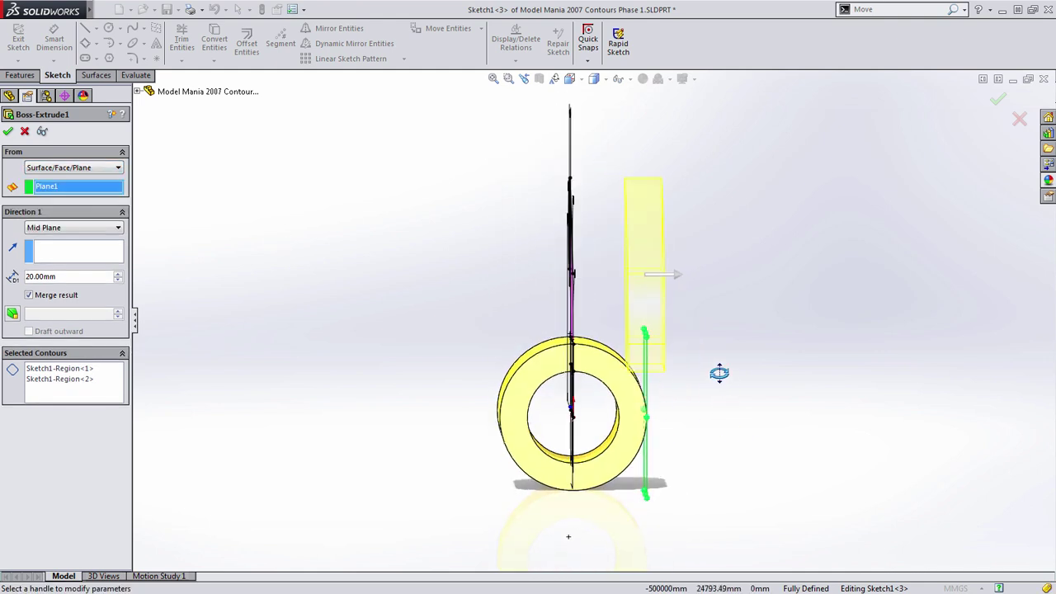
# - Change the web extrusion's end condition to Blind and reverse its direction back toward the cylinder's centre
pyautogui.click(80, 230)
pyautogui.scroll(2, 80, 239)
pyautogui.click(70, 236)
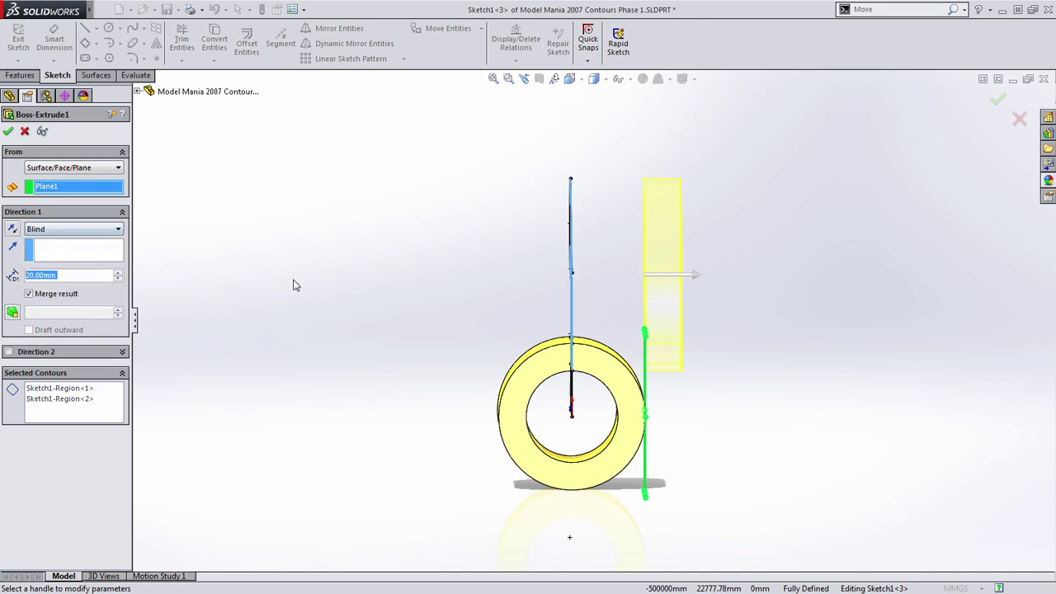
pyautogui.click(12, 230)
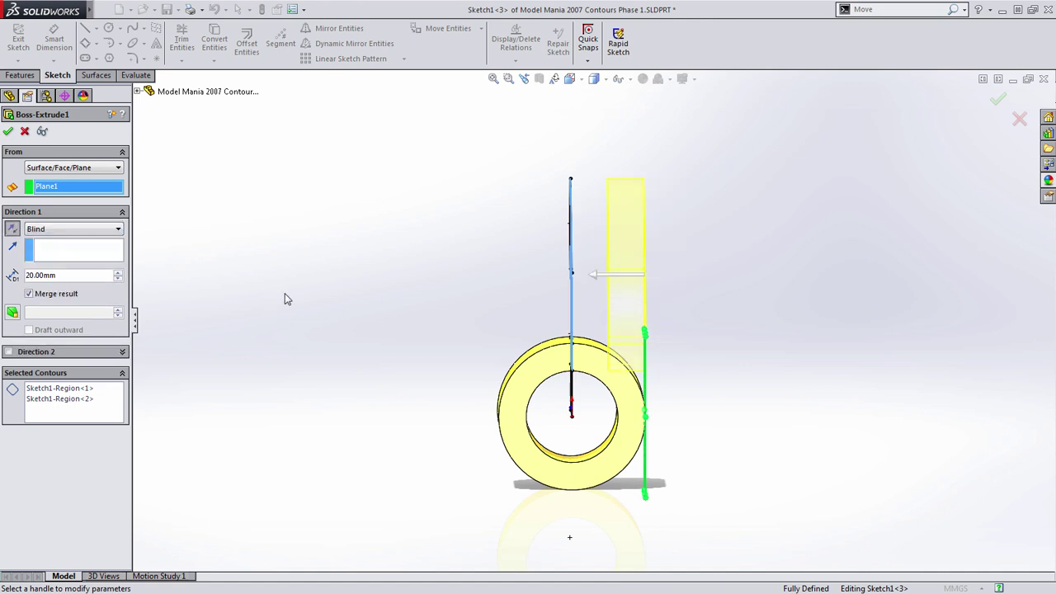
pyautogui.press('Return')
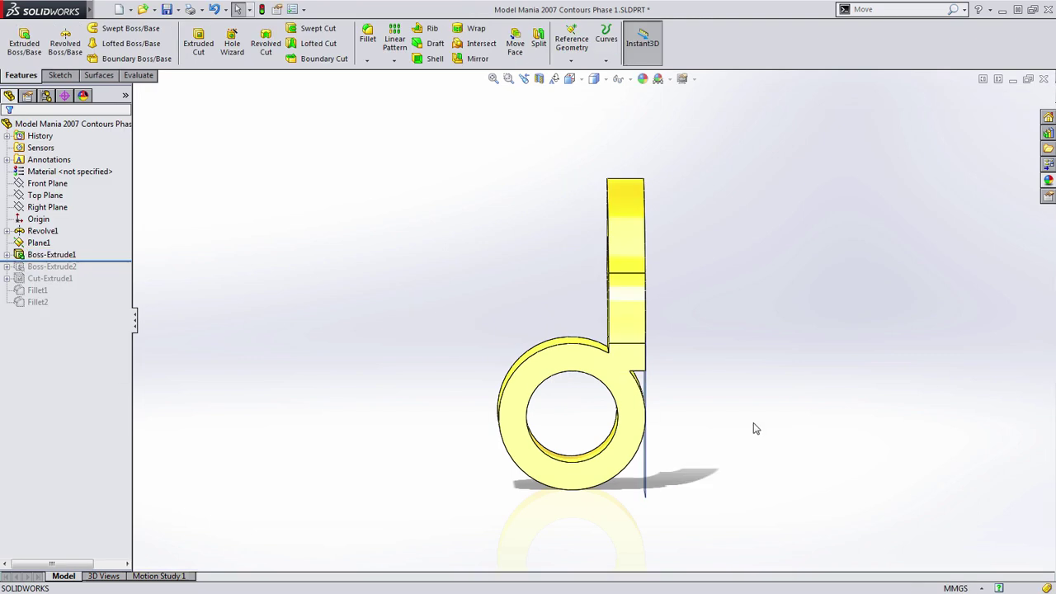
# - Try adding the sketch region inside the bore to the first boss extrusion's selected contours
pyautogui.moveTo(747, 427); pyautogui.dragTo(672, 387, button='middle')
pyautogui.scroll(-2, 532, 370)
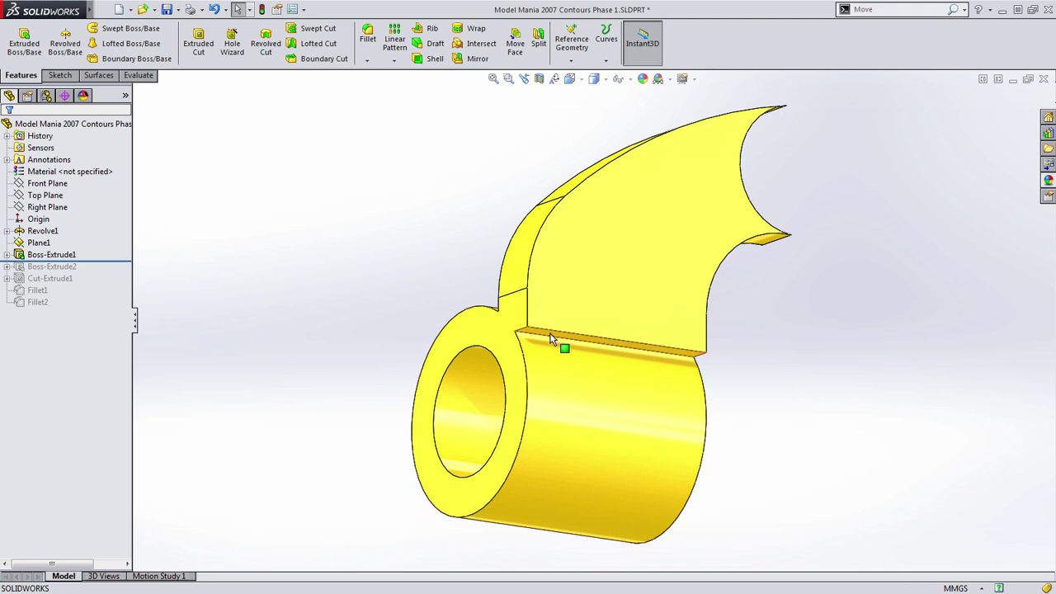
pyautogui.click(73, 254)
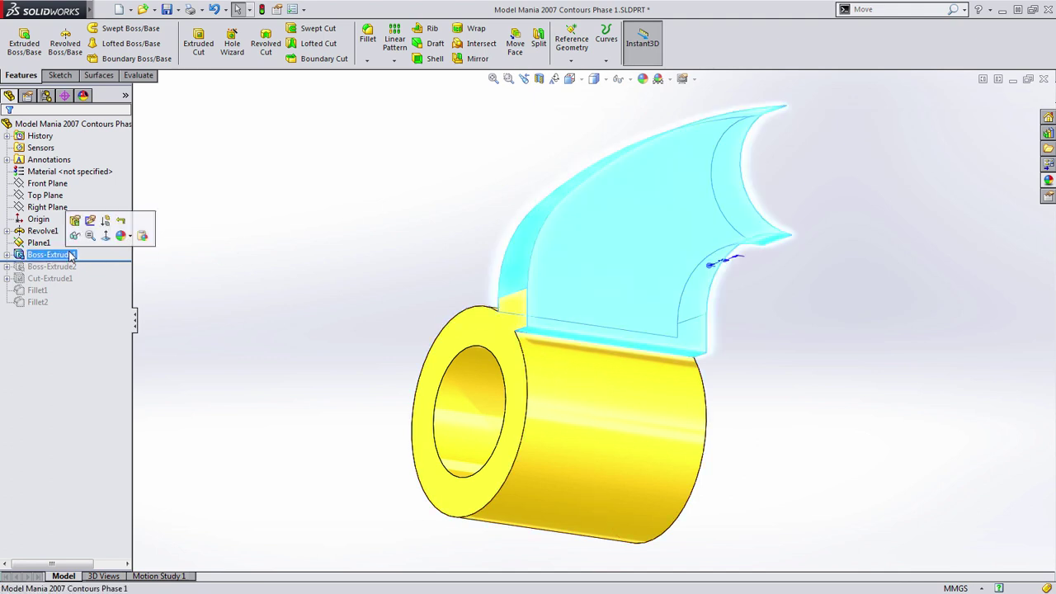
pyautogui.click(74, 222)
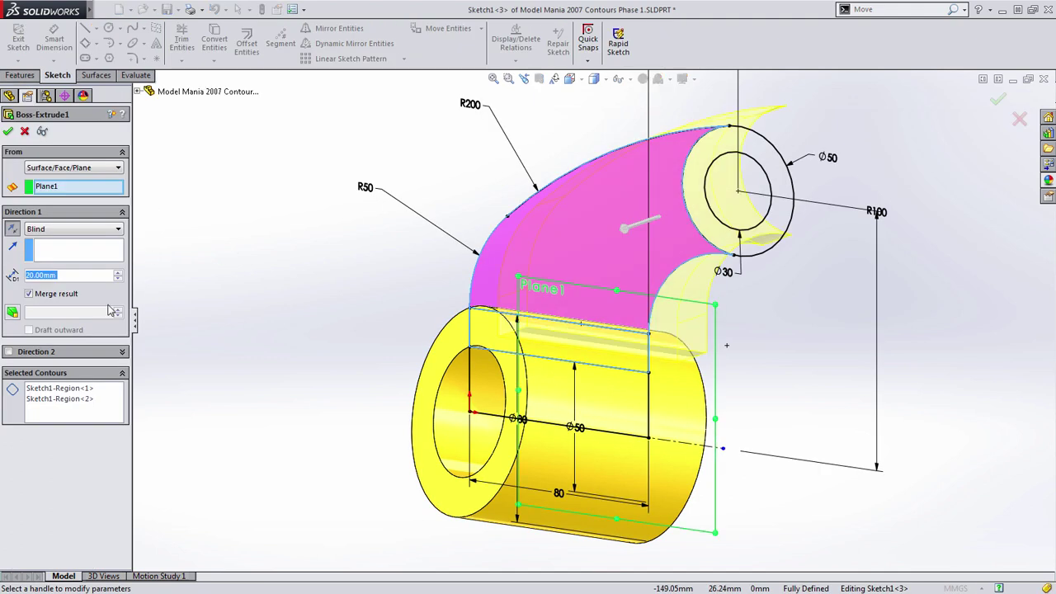
pyautogui.click(490, 377)
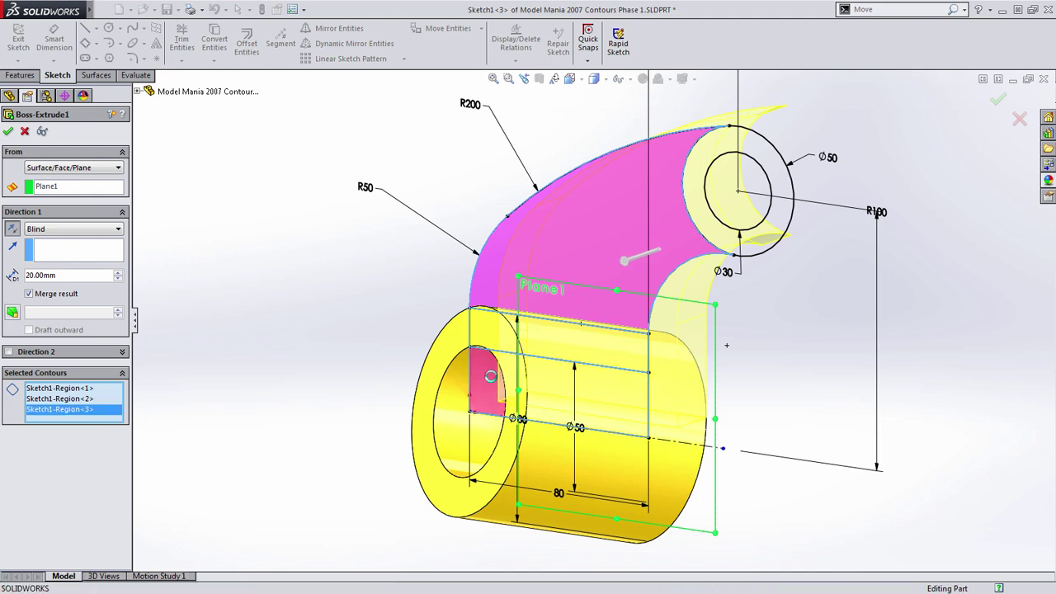
pyautogui.press('Return')
pyautogui.moveTo(301, 343); pyautogui.dragTo(431, 349, button='middle')
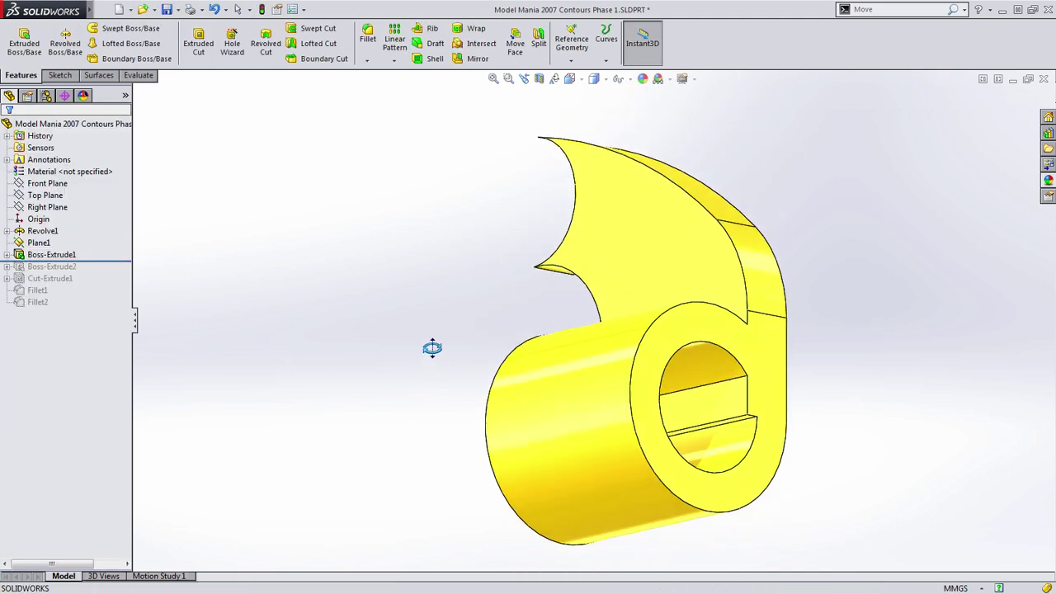
# - Try Delete Face on the flat web faces inside the bore, and undo back to the extrusion without the extra contour
pyautogui.scroll(-3, 769, 419)
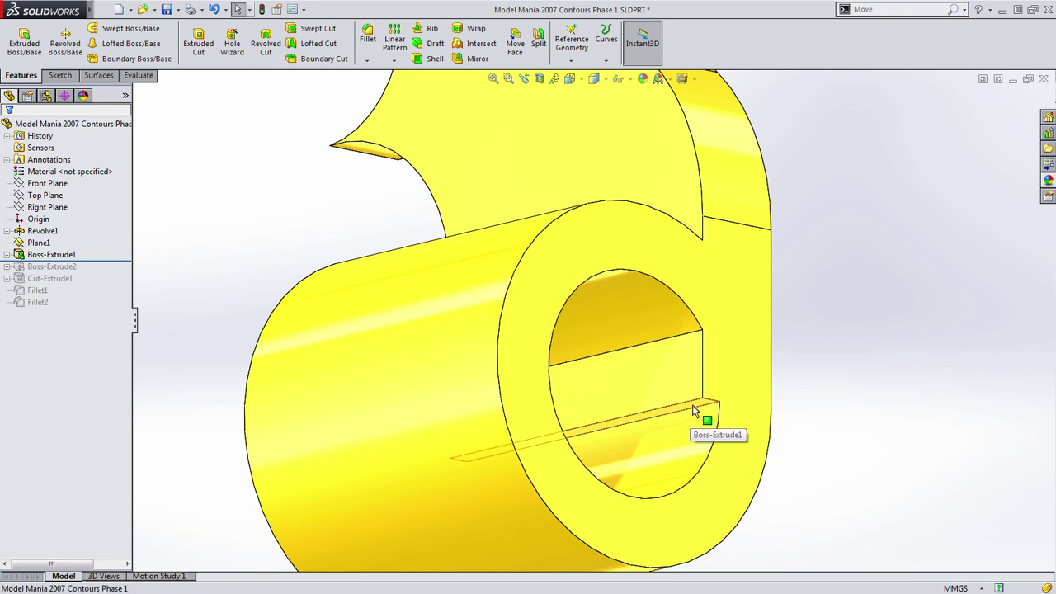
pyautogui.click(648, 385)
pyautogui.rightClick(665, 366)
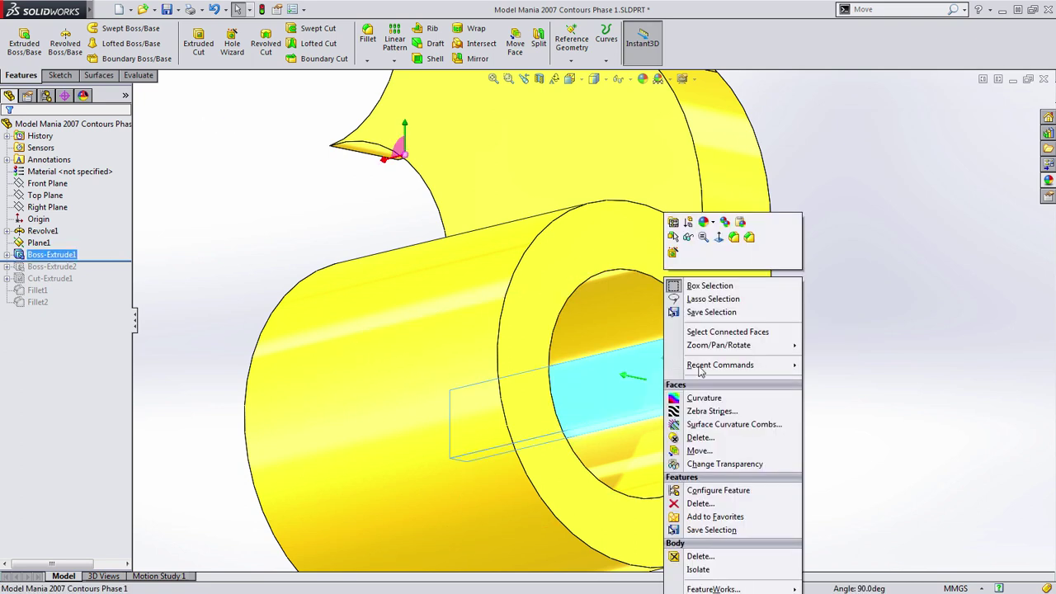
pyautogui.click(712, 438)
pyautogui.press('Return')
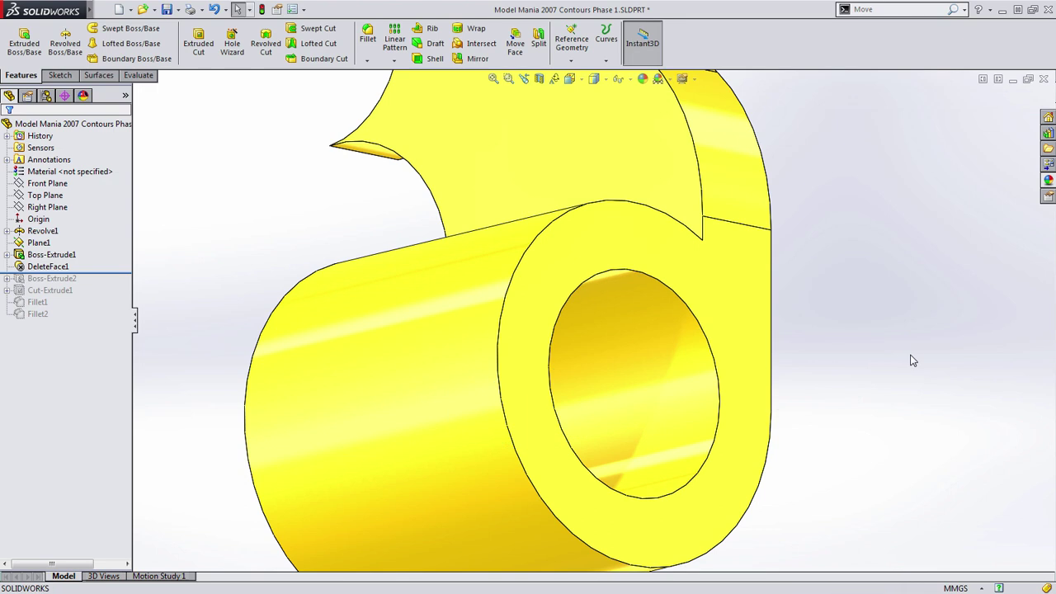
pyautogui.hotkey('ctrl', 'z')
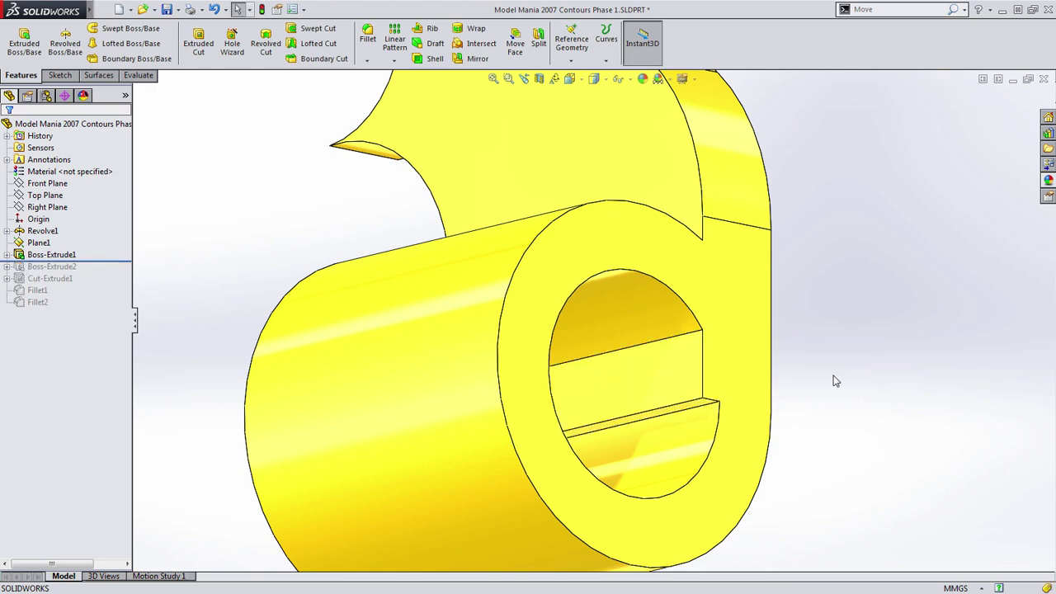
pyautogui.moveTo(833, 381); pyautogui.dragTo(754, 360, button='middle')
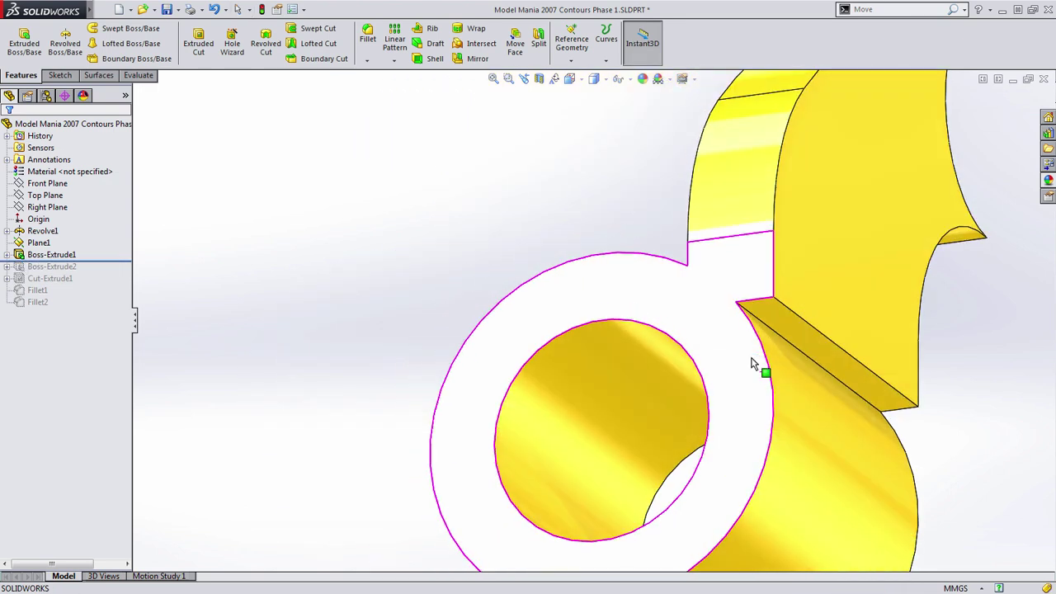
# - Use Move Face to translate the web's bottom ledge face up to the large cylinder's outer surface with Up To Surface
pyautogui.click(515, 43)
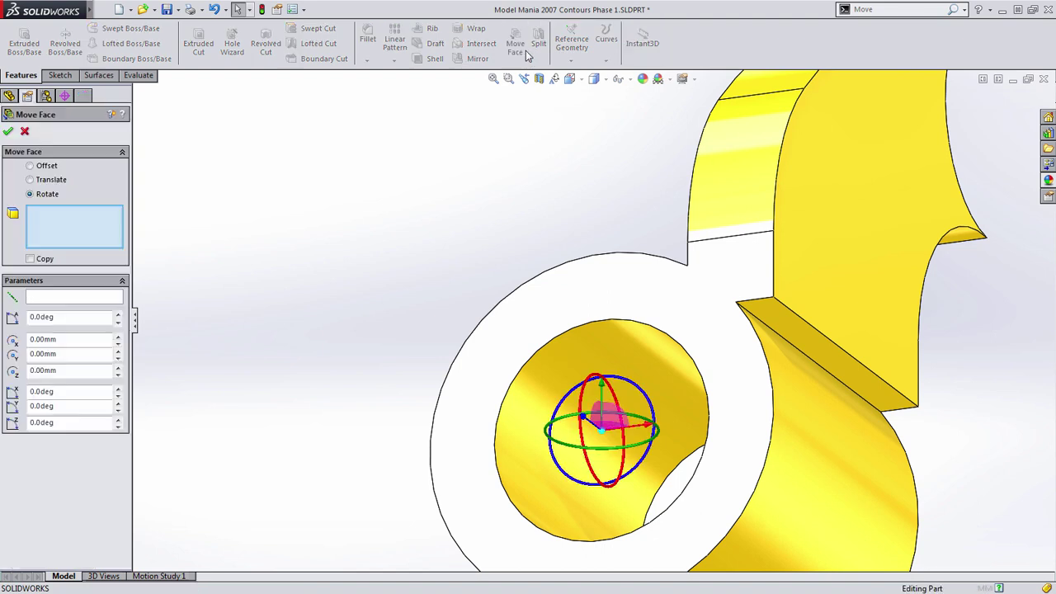
pyautogui.click(33, 180)
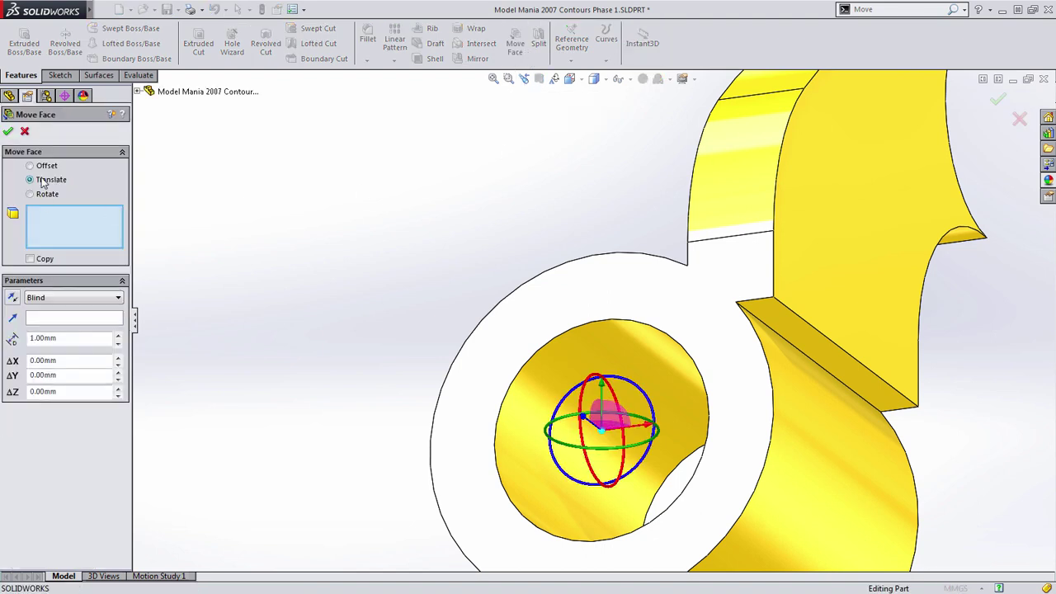
pyautogui.click(792, 327)
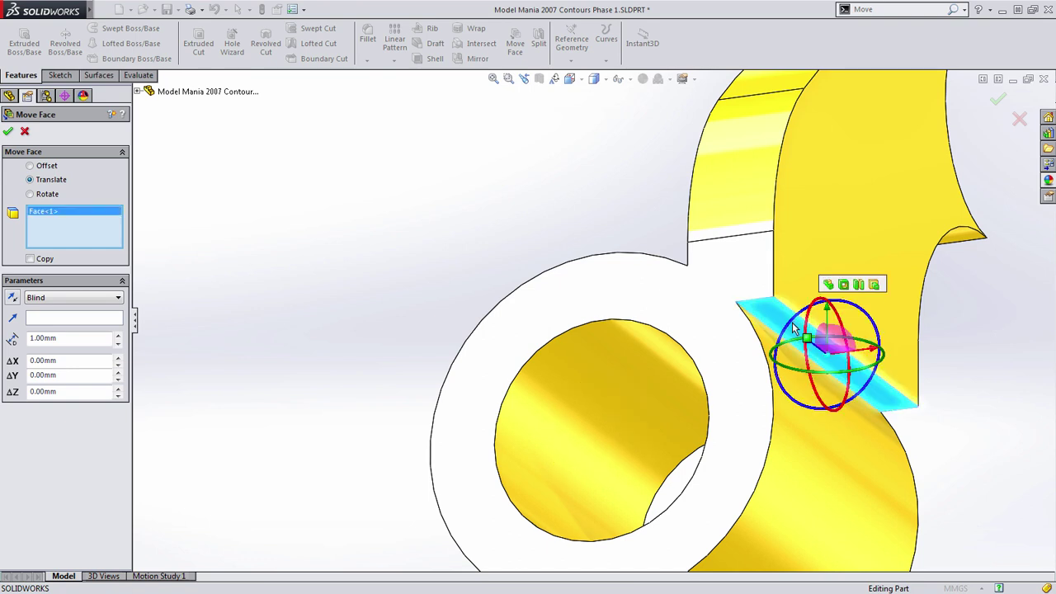
pyautogui.click(110, 302)
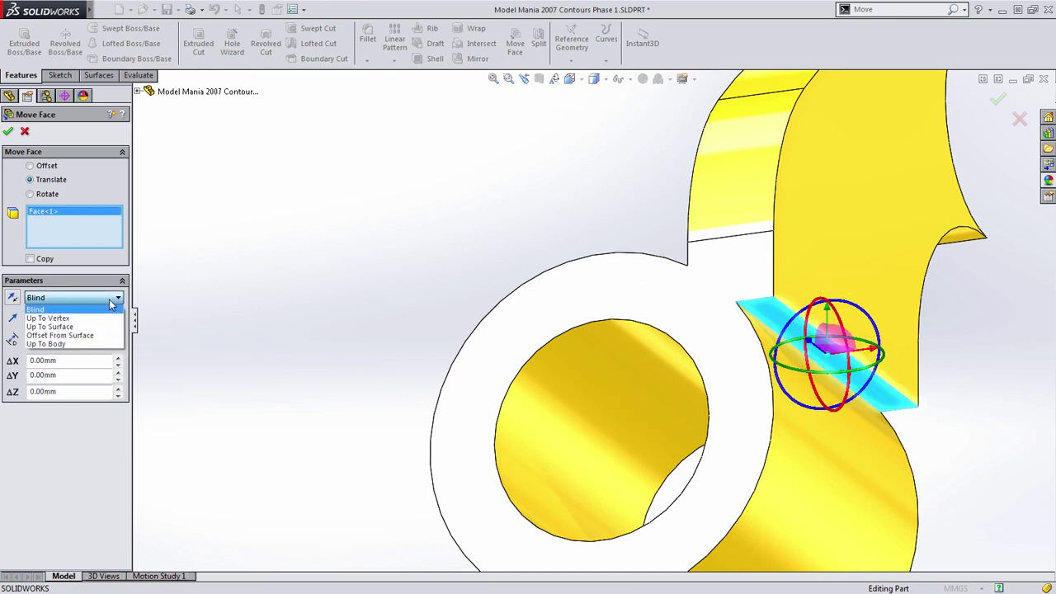
pyautogui.click(85, 328)
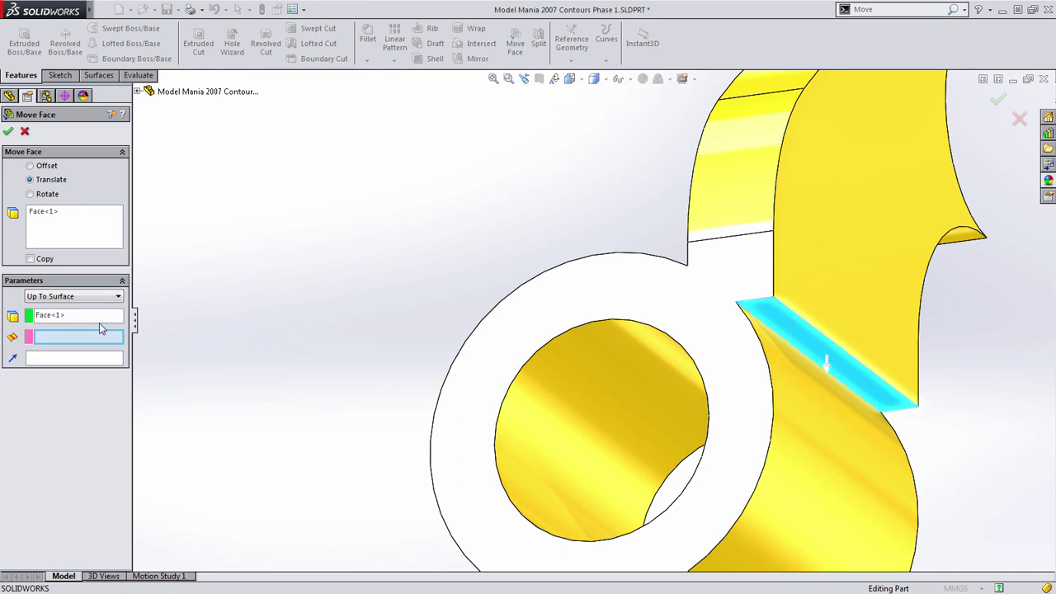
pyautogui.click(808, 395)
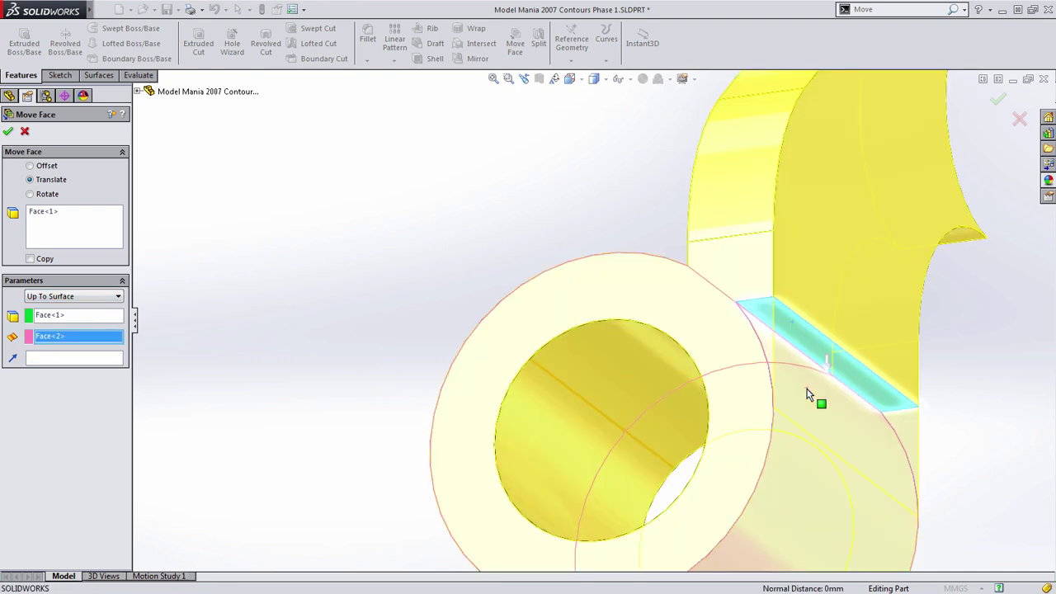
pyautogui.click(13, 132)
pyautogui.click(442, 215)
pyautogui.scroll(4, 442, 215)
pyautogui.moveTo(442, 215); pyautogui.dragTo(430, 347, button='middle')
pyautogui.keyDown('ctrl'); pyautogui.moveTo(502, 292); pyautogui.dragTo(427, 310, button='middle'); pyautogui.keyUp('ctrl')
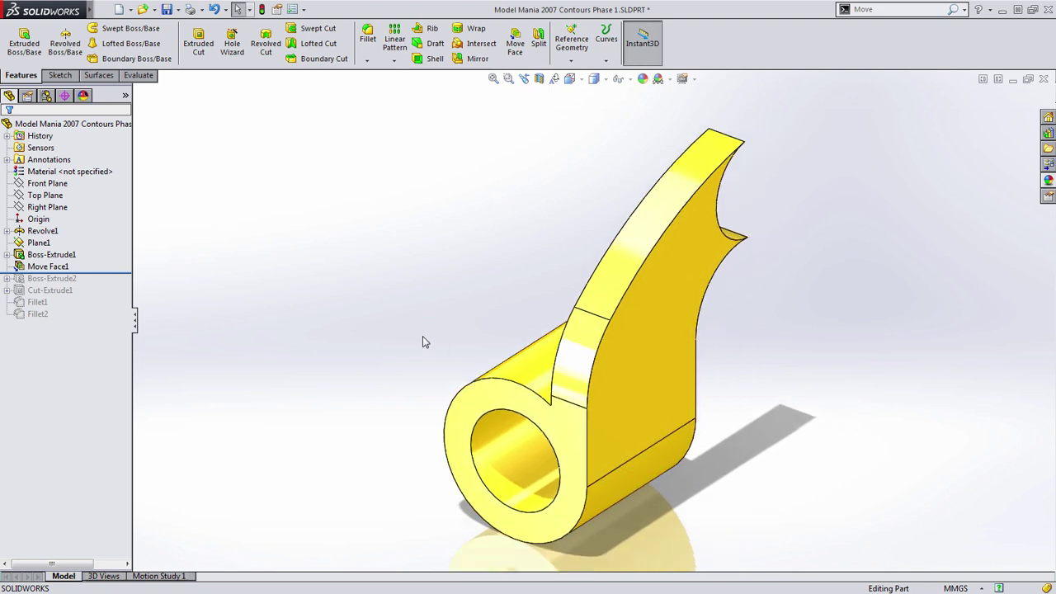
# - Roll the model forward past the second boss extrusion to restore the small cylinder
pyautogui.moveTo(102, 277); pyautogui.dragTo(103, 286)
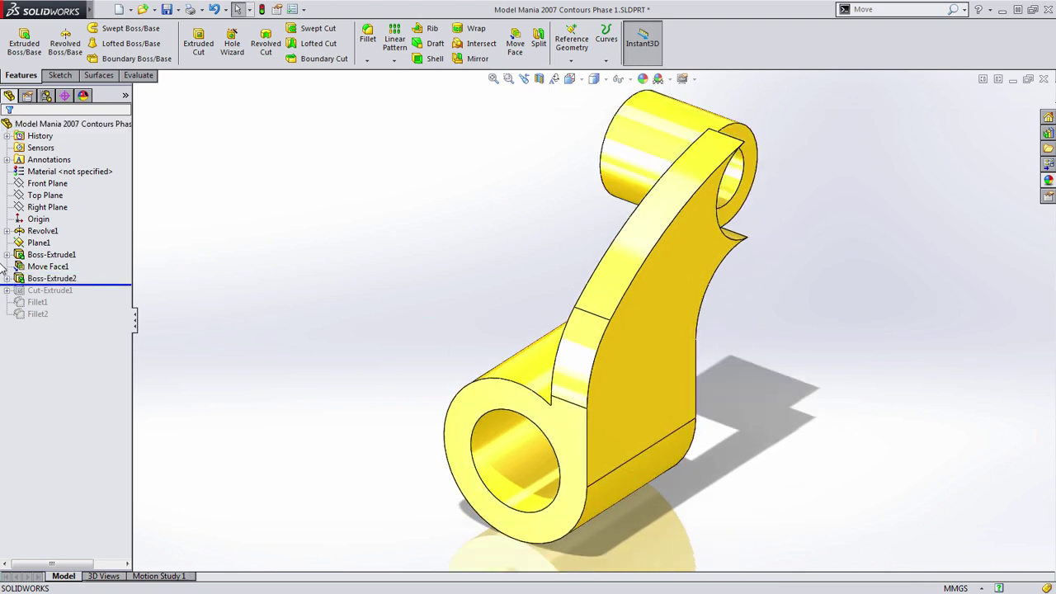
pyautogui.moveTo(326, 280); pyautogui.dragTo(420, 324, button='middle')
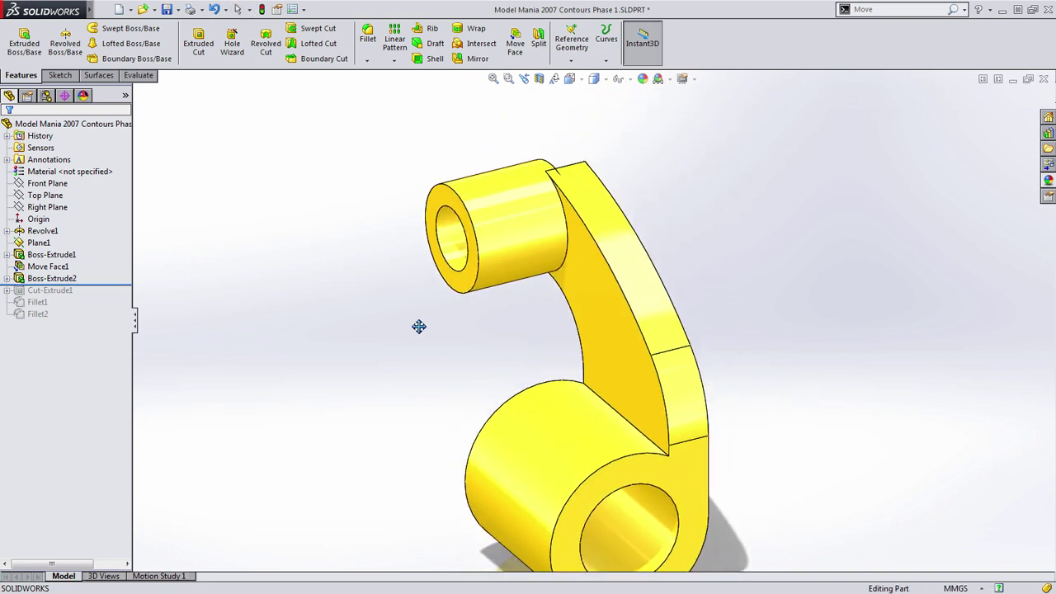
pyautogui.click(30, 282)
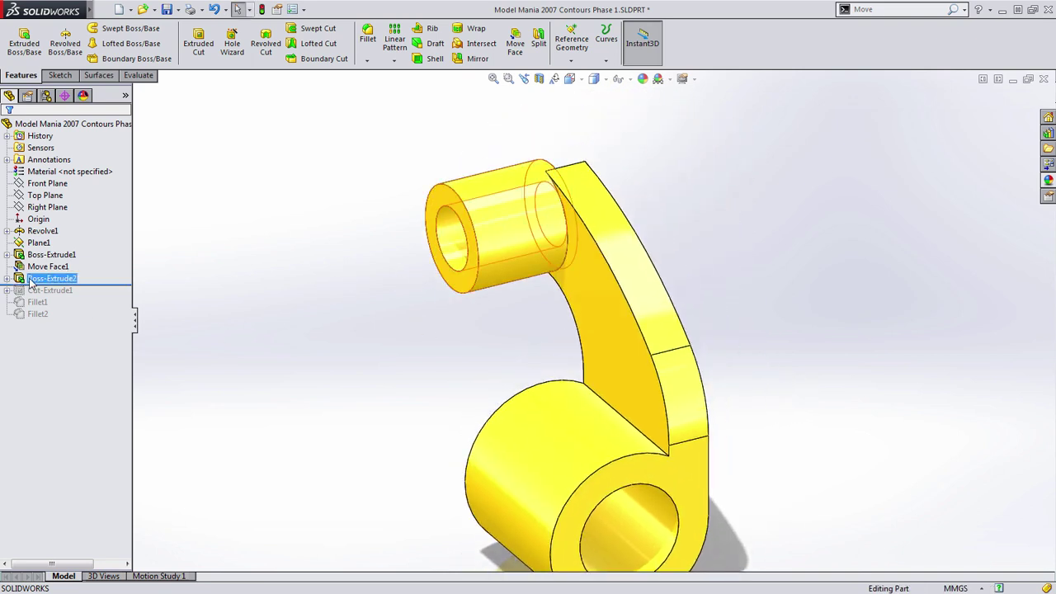
pyautogui.press('Escape')
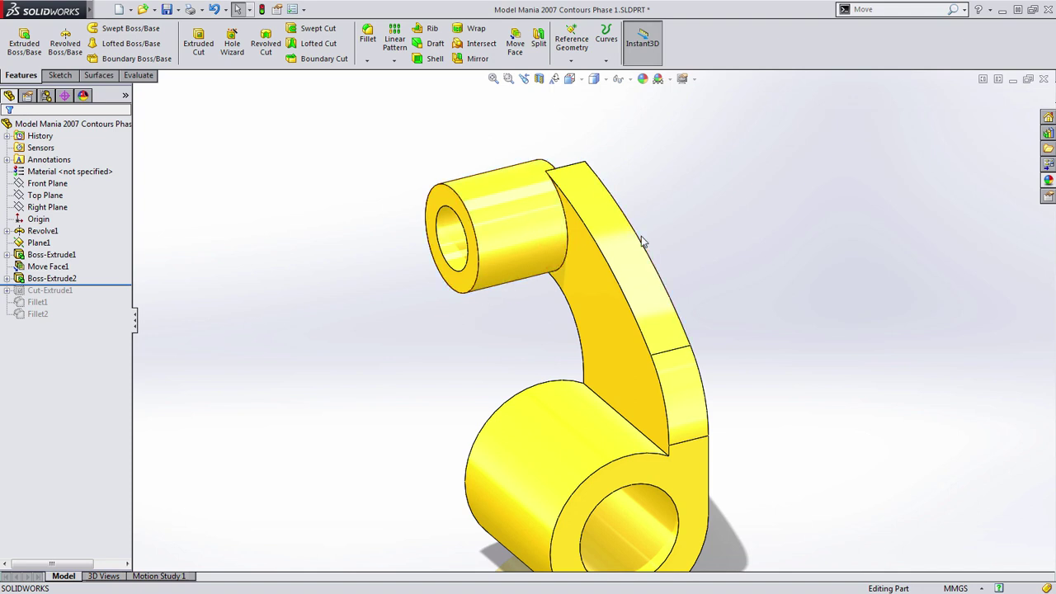
# - Edit the second boss extrusion so it starts from the vertex at the web's upper corner
pyautogui.click(54, 279)
pyautogui.click(88, 243)
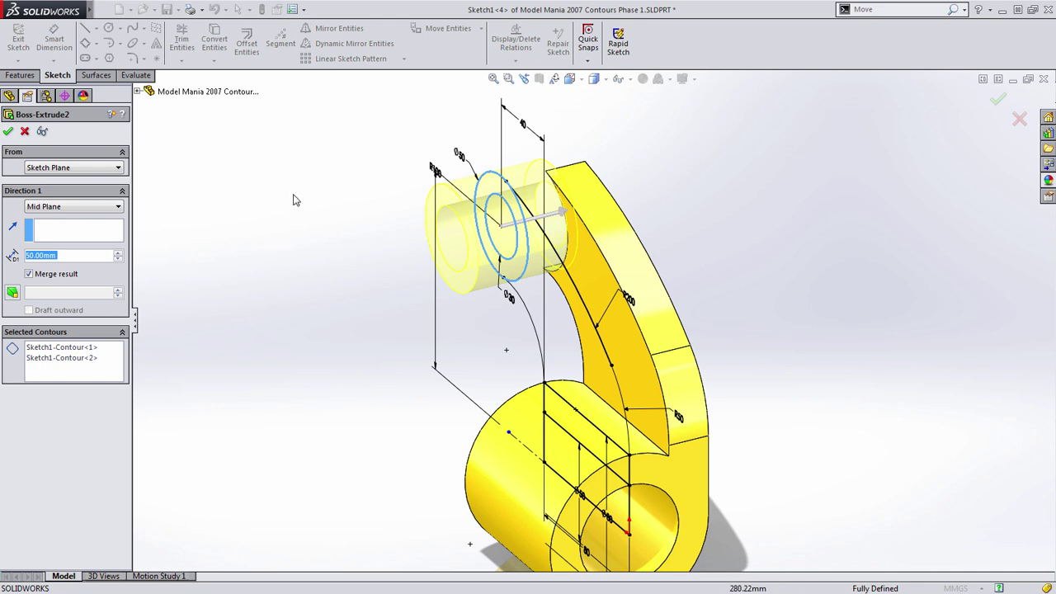
pyautogui.click(81, 169)
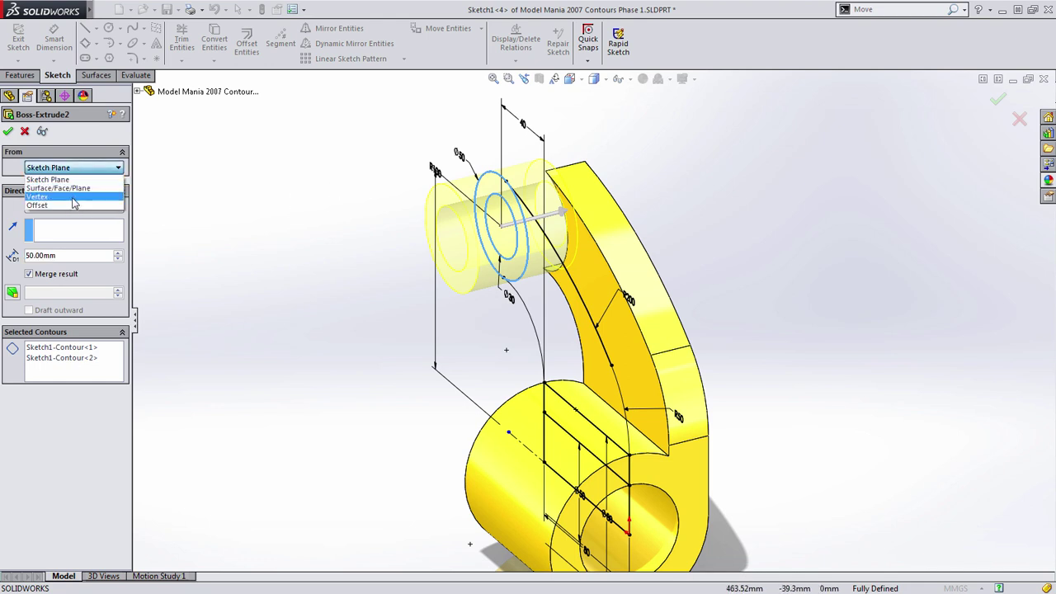
pyautogui.click(73, 198)
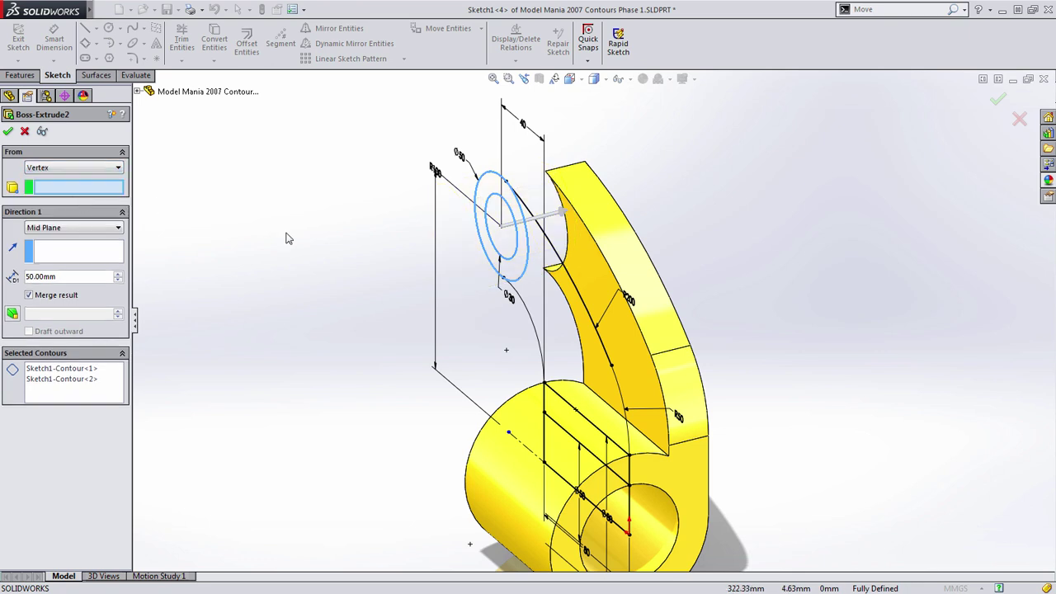
pyautogui.click(545, 173)
pyautogui.scroll(-2, 548, 175)
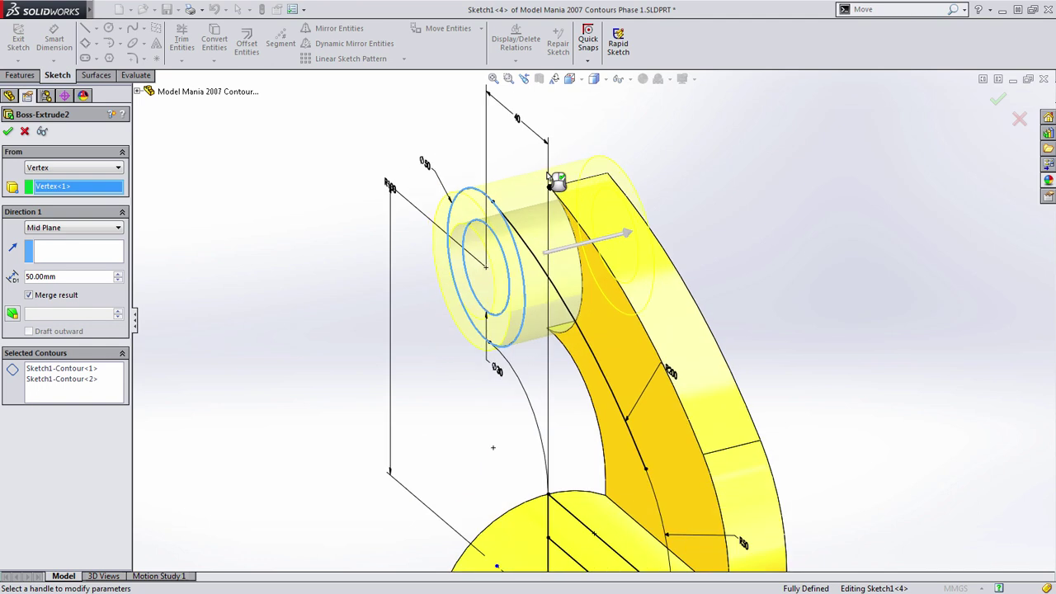
# - Change the small cylinder's extrusion from Mid Plane to Blind, keeping the 50 mm depth, and accept the feature
pyautogui.click(49, 227)
pyautogui.click(48, 240)
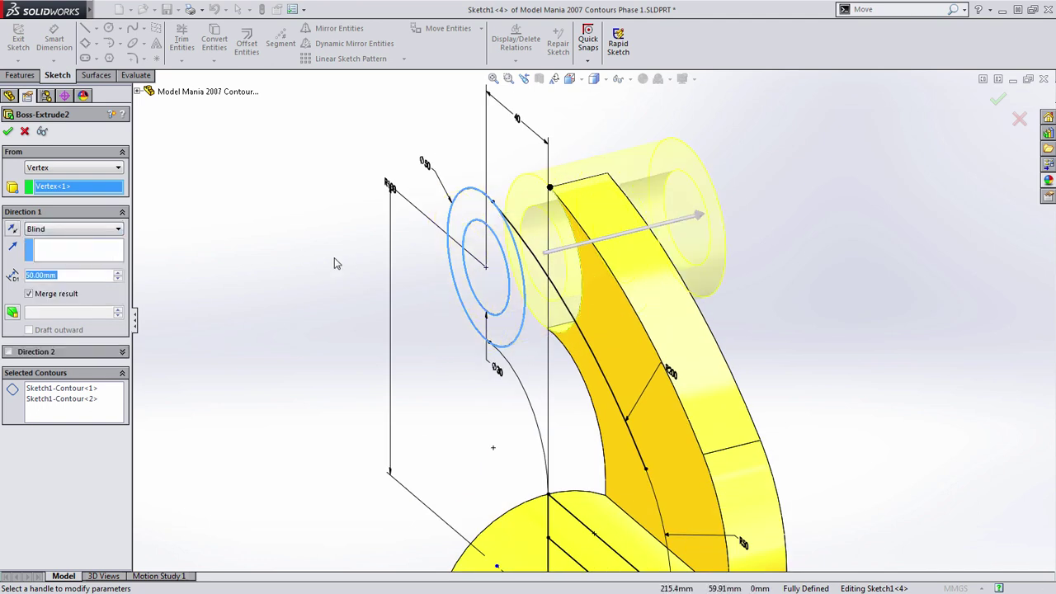
pyautogui.press('Return')
pyautogui.scroll(2, 377, 248)
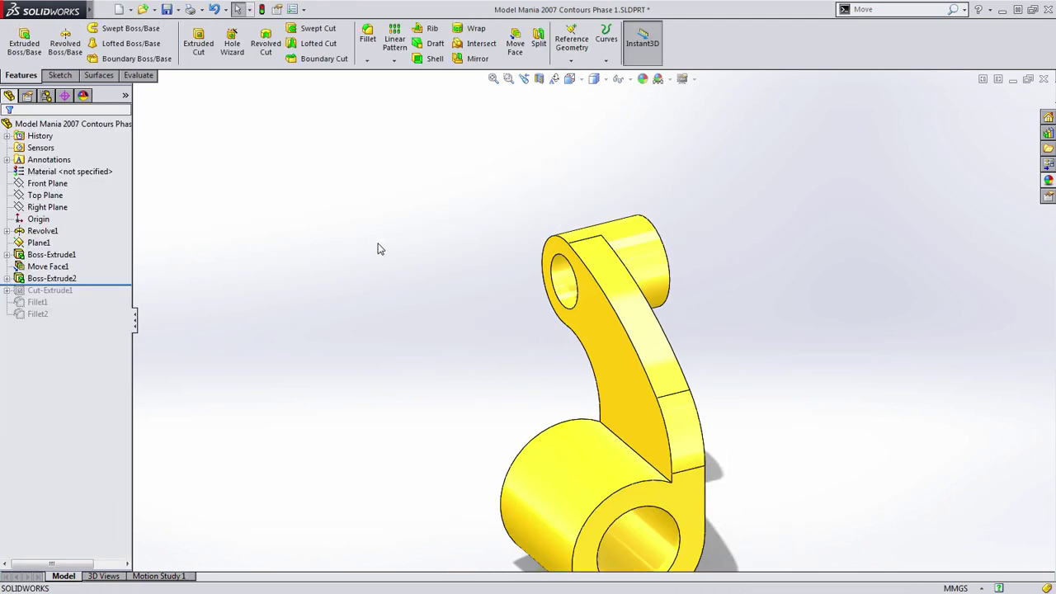
pyautogui.moveTo(421, 310); pyautogui.dragTo(547, 382, button='middle')
pyautogui.scroll(1, 776, 545)
pyautogui.scroll(-1, 744, 529)
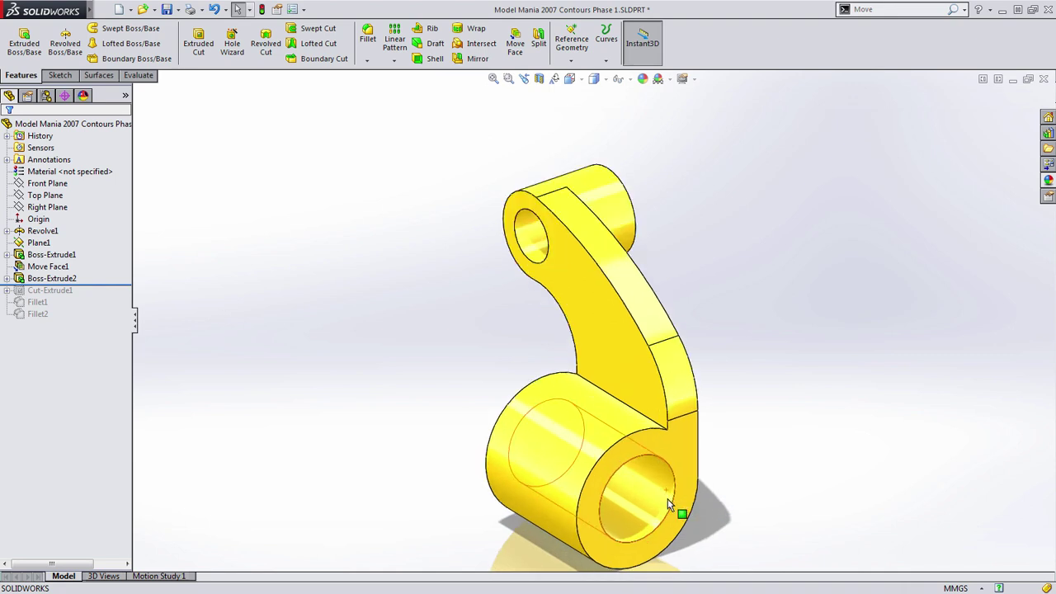
# - Roll the model forward past the extruded cut to restore the keyway in the large bore
pyautogui.moveTo(122, 284); pyautogui.dragTo(123, 295)
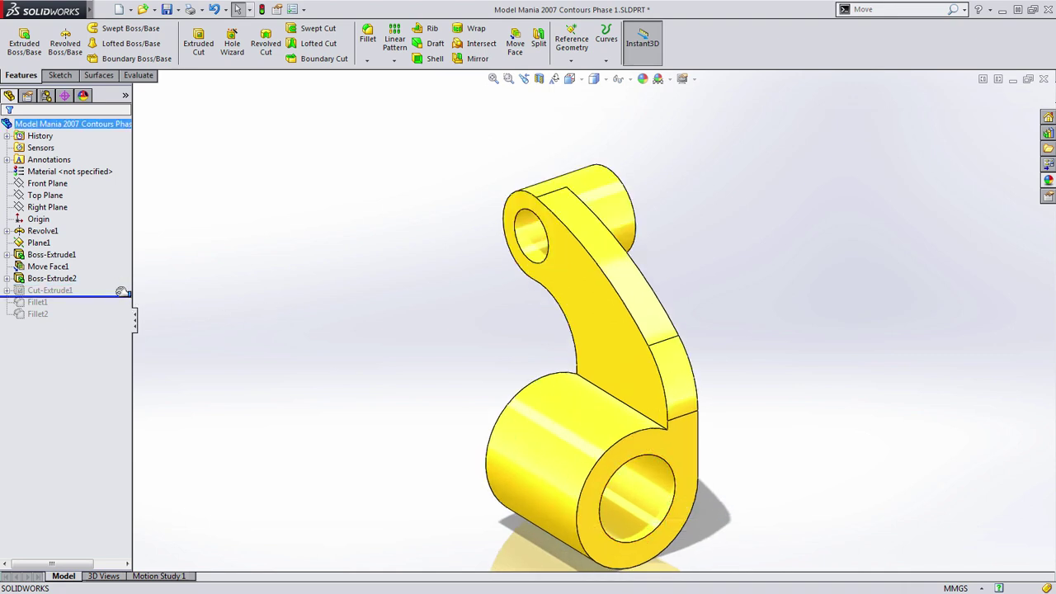
pyautogui.moveTo(624, 420); pyautogui.dragTo(572, 401, button='middle')
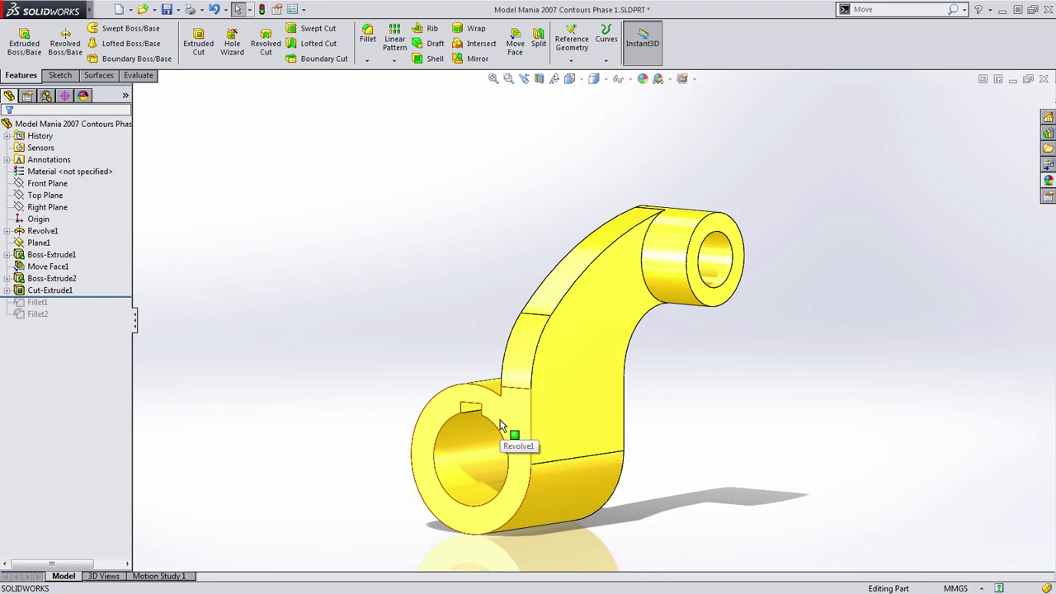
pyautogui.scroll(-4, 503, 424)
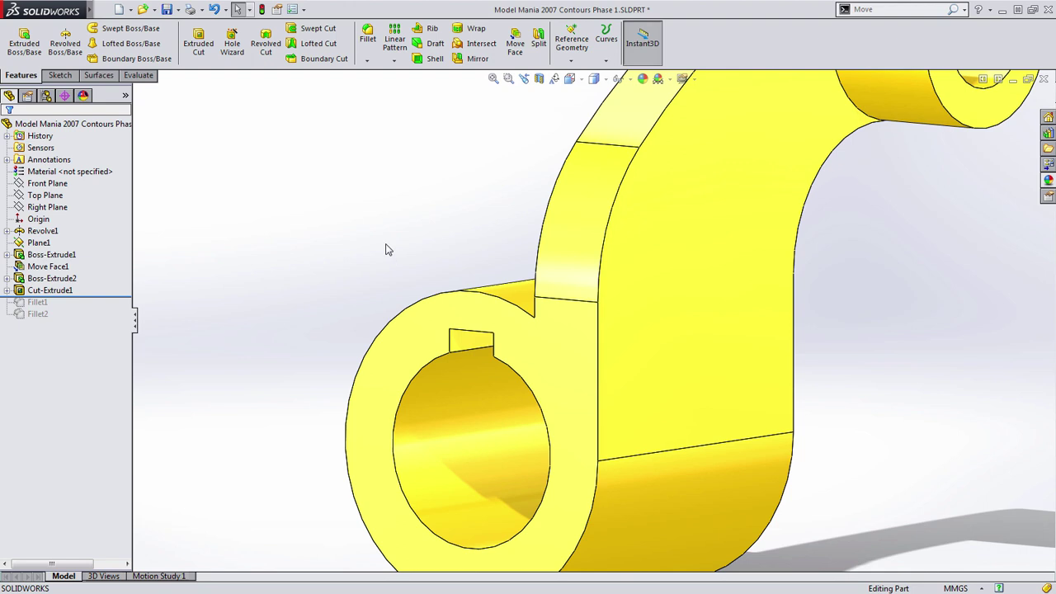
# - Start a Move Face rotation and select the three faces of the keyway in the large bore
pyautogui.click(515, 43)
pyautogui.keyDown('ctrl'); pyautogui.moveTo(391, 229); pyautogui.dragTo(414, 183, button='middle'); pyautogui.keyUp('ctrl')
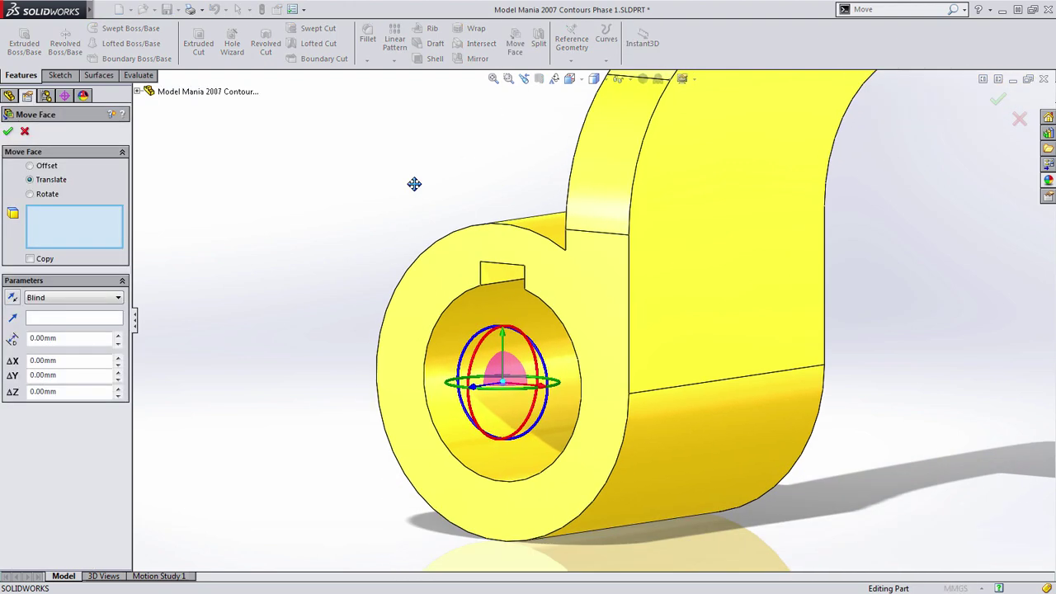
pyautogui.click(47, 194)
pyautogui.moveTo(301, 264); pyautogui.dragTo(347, 205, button='middle')
pyautogui.click(534, 289)
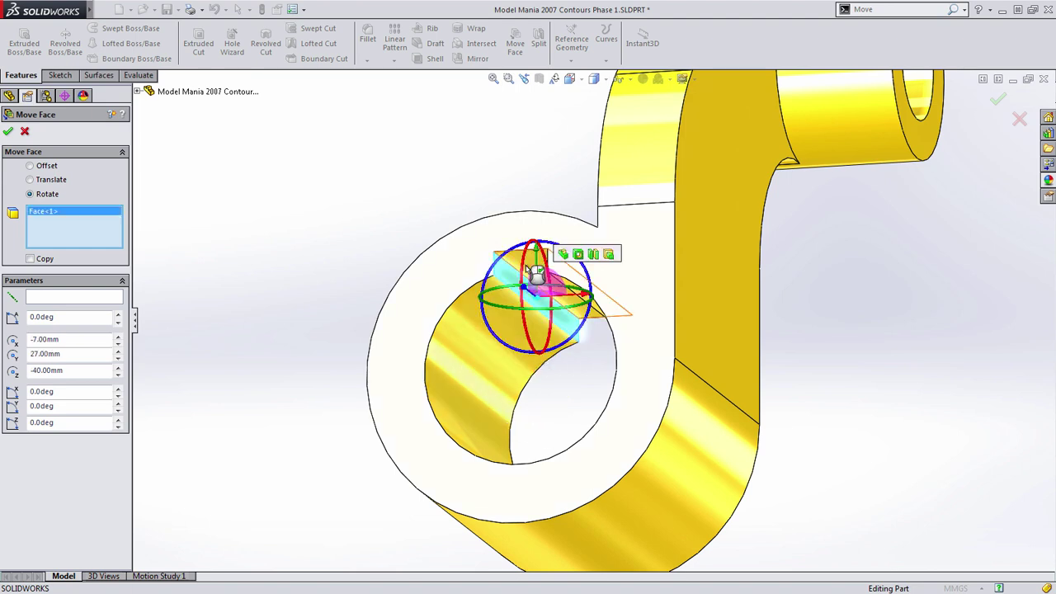
pyautogui.click(531, 263)
pyautogui.moveTo(532, 268); pyautogui.dragTo(528, 387, button='middle')
pyautogui.click(620, 299)
pyautogui.scroll(2, 614, 301)
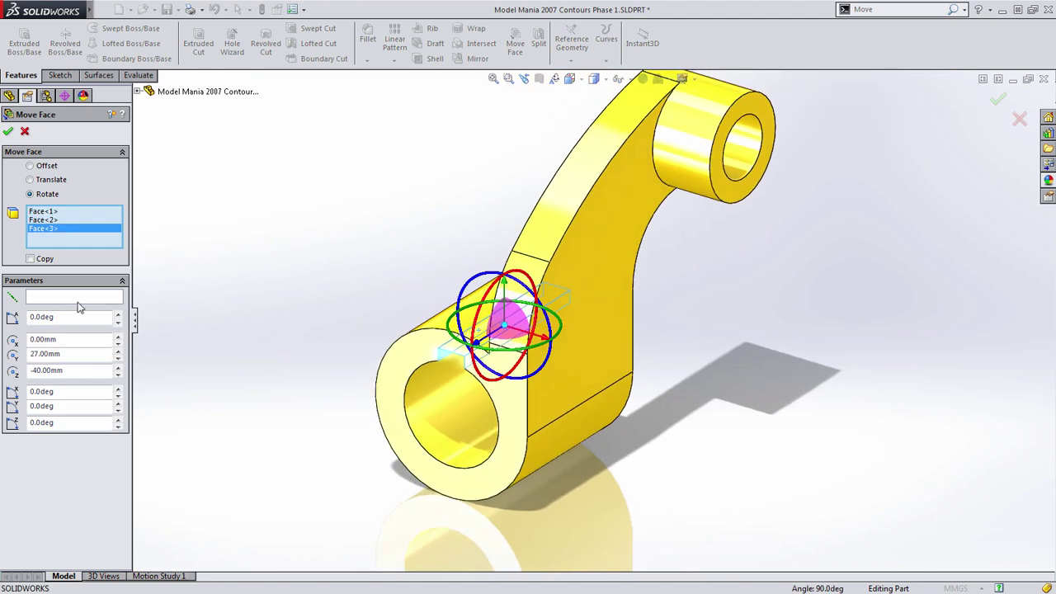
# - Show the temporary axes and use the large bore's axis as the rotation axis for the keyway faces
pyautogui.click(75, 297)
pyautogui.moveTo(172, 320); pyautogui.dragTo(279, 330, button='middle')
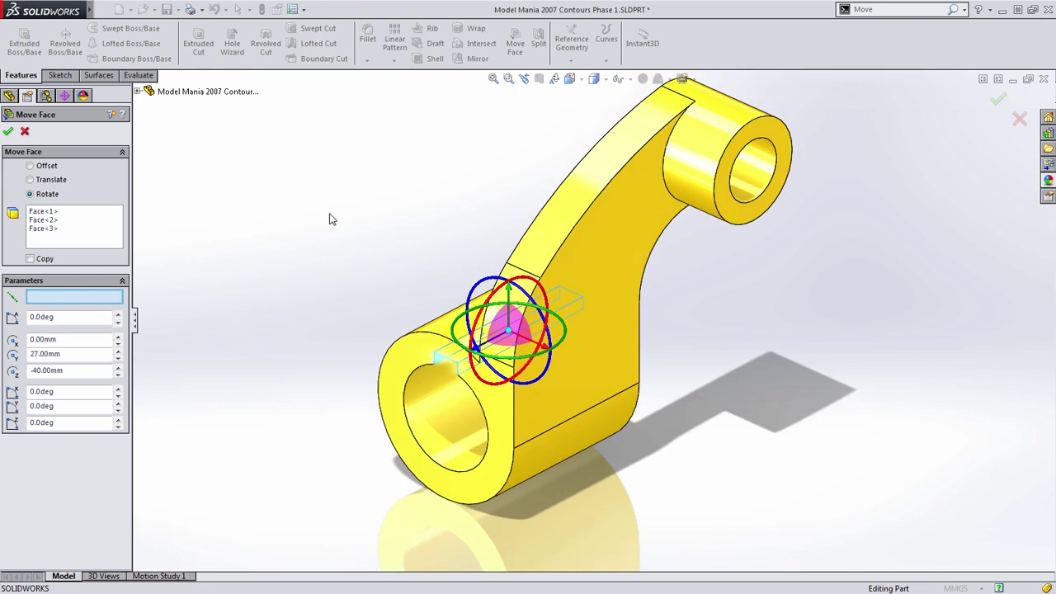
pyautogui.click(619, 81)
pyautogui.click(634, 115)
pyautogui.moveTo(306, 231)
pyautogui.mouseDown(button='middle')
pyautogui.moveTo(289, 226)
pyautogui.moveTo(302, 225)
pyautogui.mouseUp(button='middle')
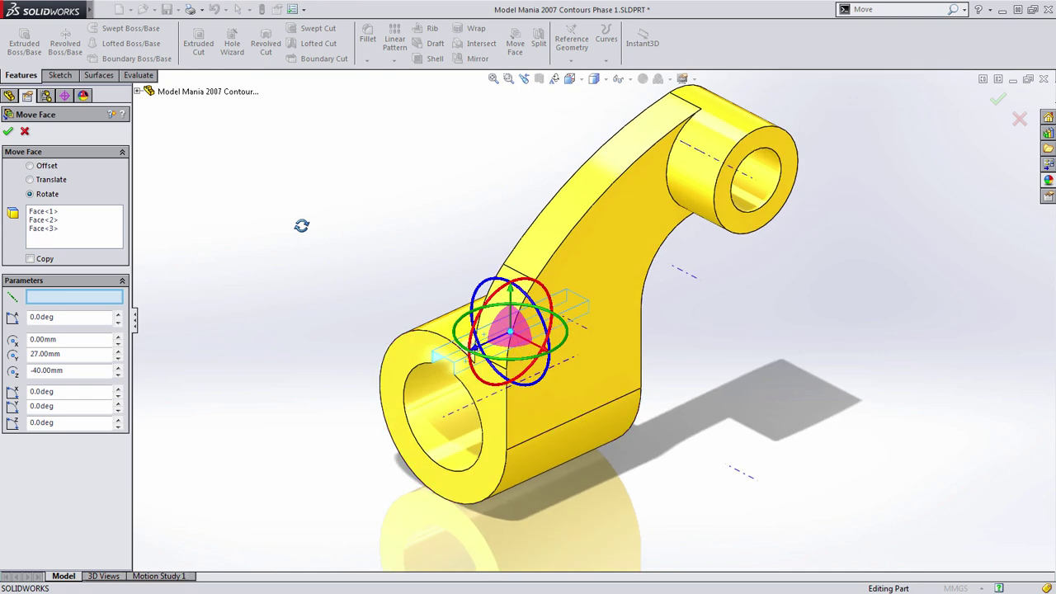
pyautogui.click(433, 415)
pyautogui.scroll(-6, 464, 425)
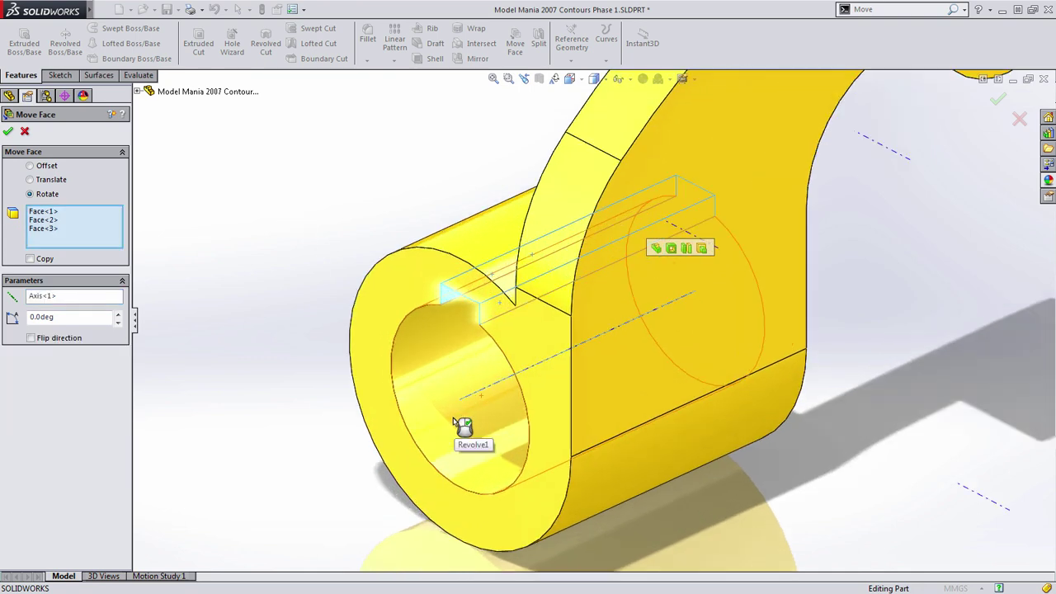
# - Rotate the keyway faces 40 degrees with the direction flipped towards the web, and accept the Move Face feature
pyautogui.click(70, 316)
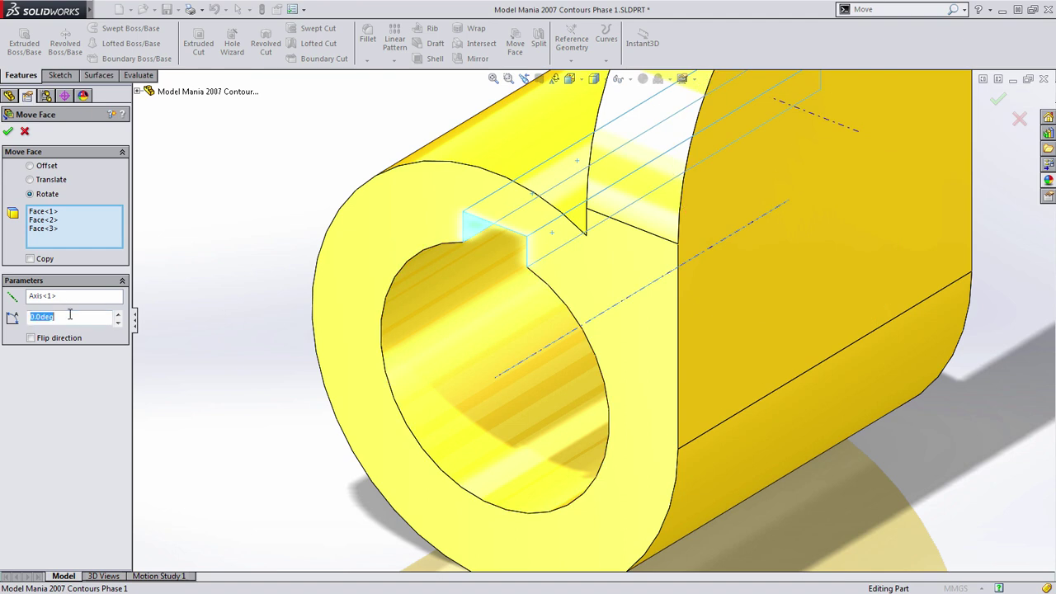
pyautogui.write('40')
pyautogui.press('Return')
pyautogui.moveTo(362, 297); pyautogui.dragTo(338, 375, button='middle')
pyautogui.click(50, 340)
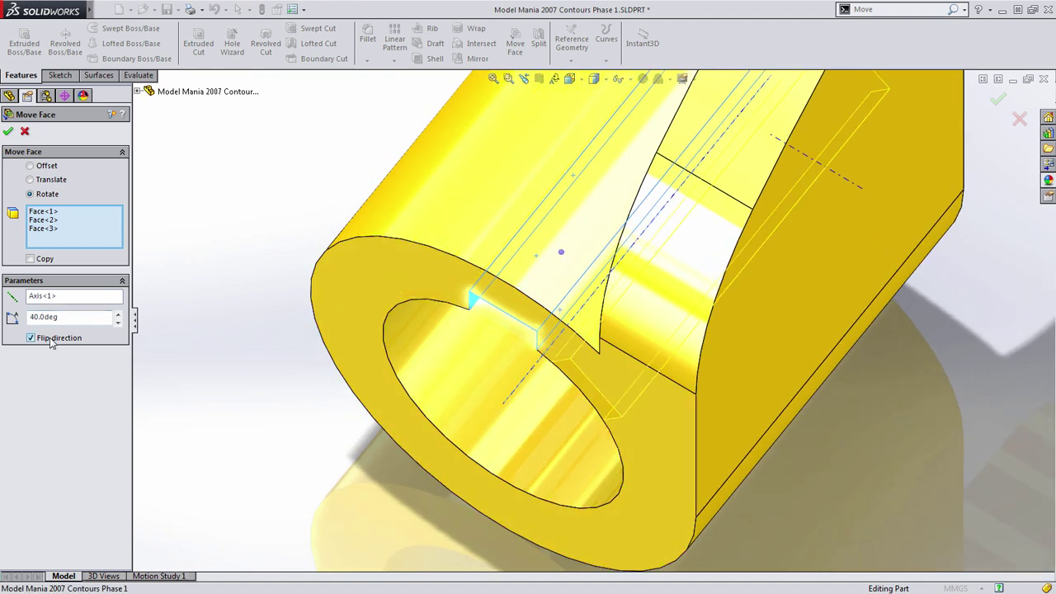
pyautogui.click(8, 131)
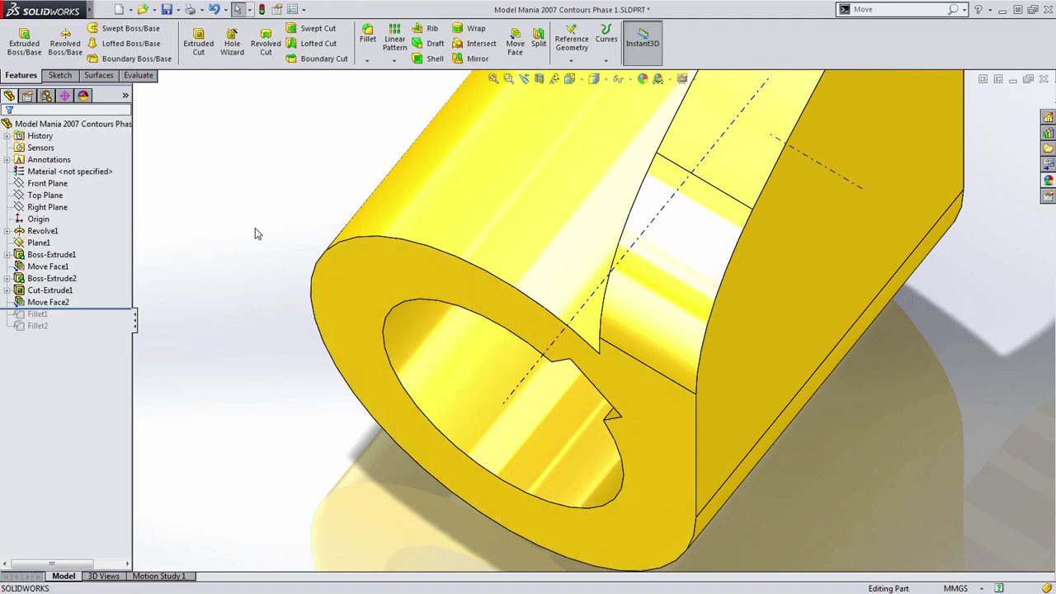
pyautogui.press('z')
pyautogui.press('z')
pyautogui.press('z')
pyautogui.press('z')
pyautogui.press('z')
# - Hide the temporary axes
pyautogui.moveTo(416, 291); pyautogui.dragTo(361, 239, button='middle')
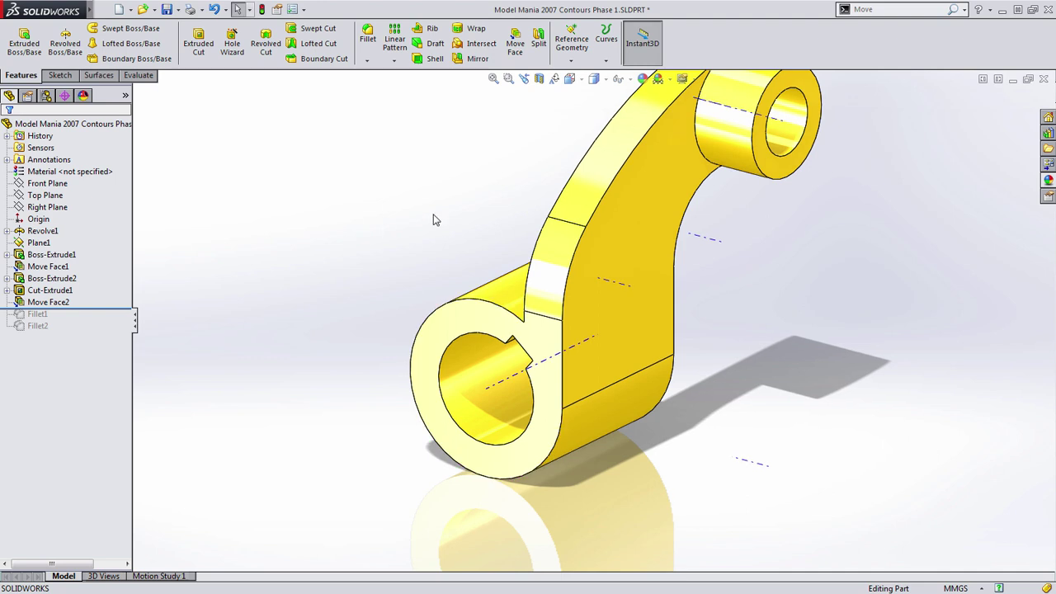
pyautogui.click(619, 79)
pyautogui.click(635, 114)
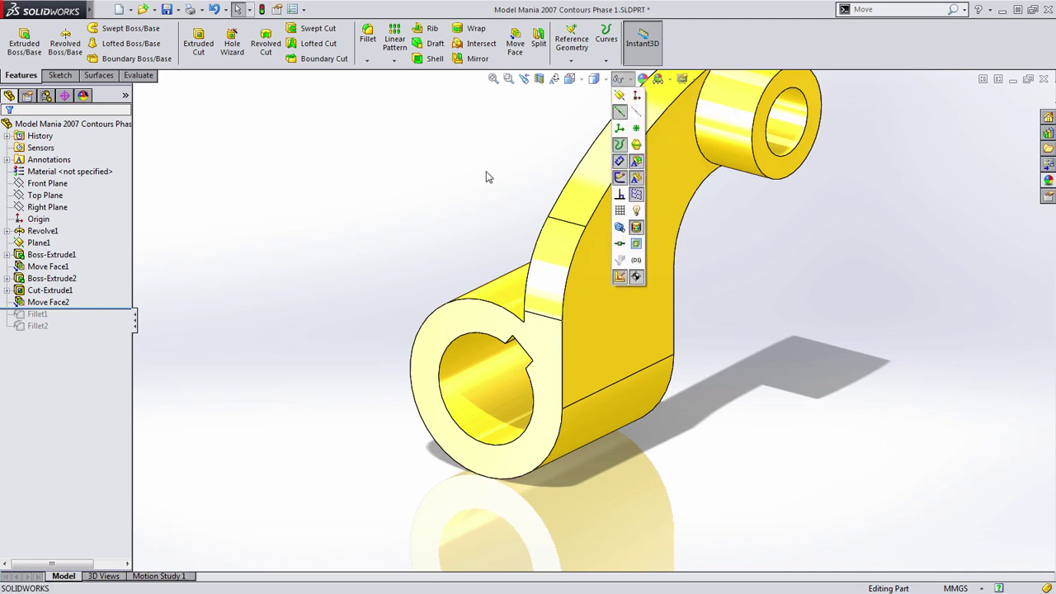
pyautogui.keyDown('ctrl'); pyautogui.moveTo(445, 192); pyautogui.dragTo(348, 268, button='middle'); pyautogui.keyUp('ctrl')
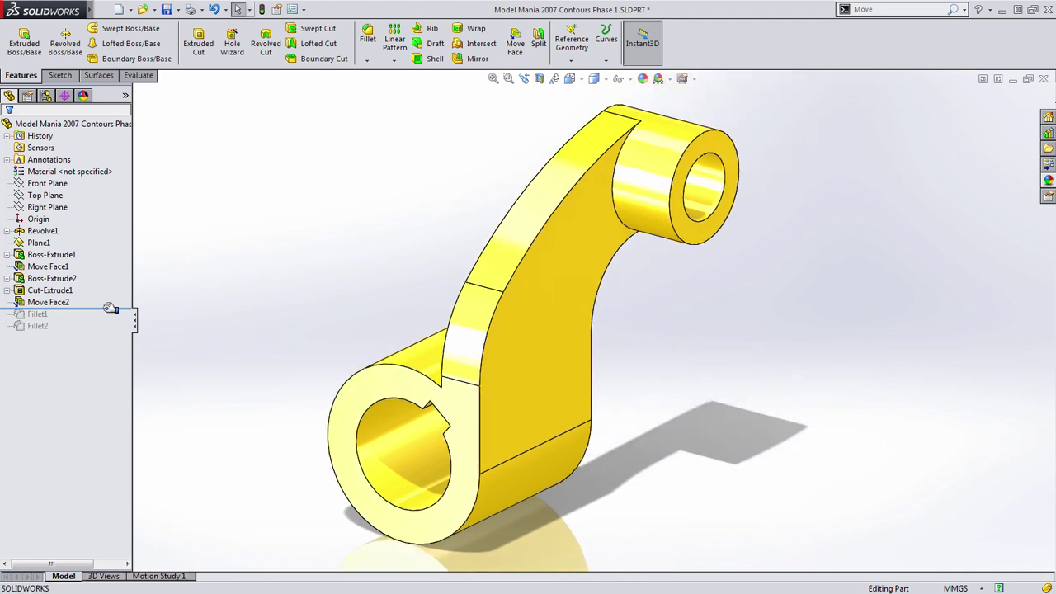
# - Roll forward past the first fillet, set its radius to 25 mm and add the edge where the small cylinder meets the web
pyautogui.moveTo(109, 308); pyautogui.dragTo(107, 320)
pyautogui.click(38, 314)
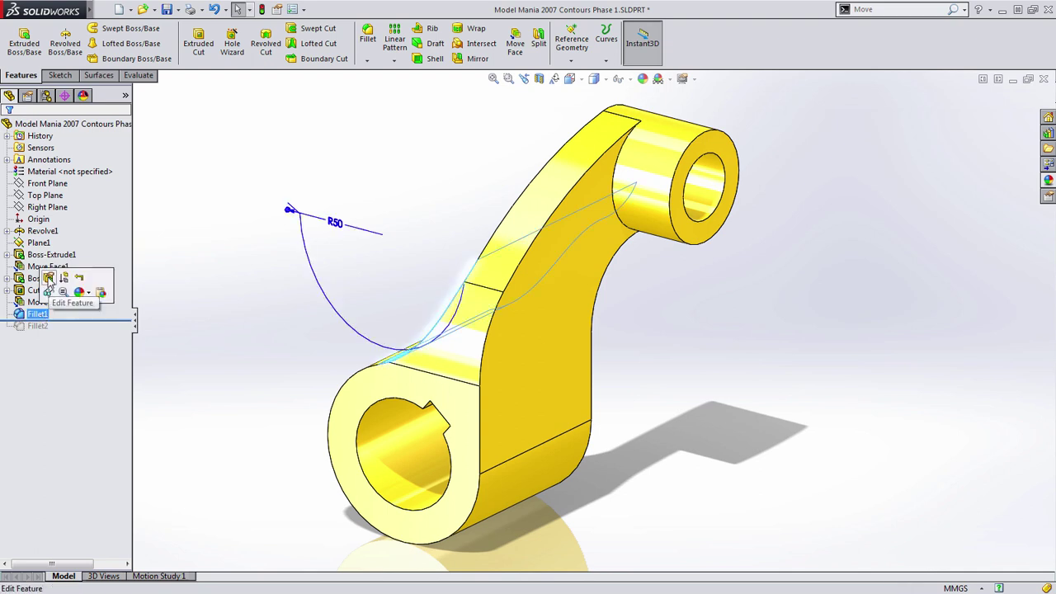
pyautogui.click(48, 279)
pyautogui.write('25')
pyautogui.press('Return')
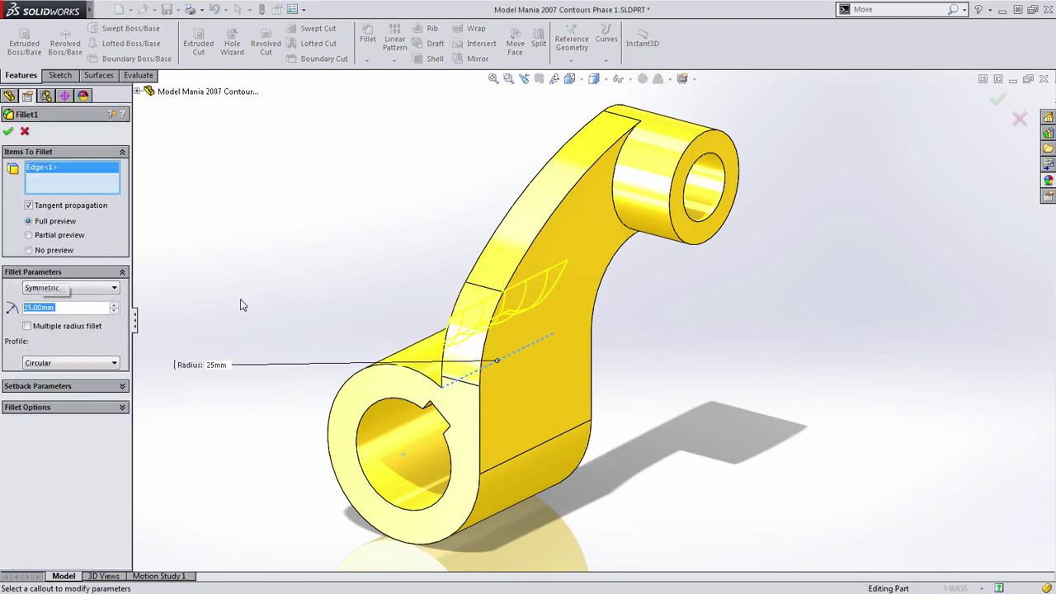
pyautogui.click(618, 216)
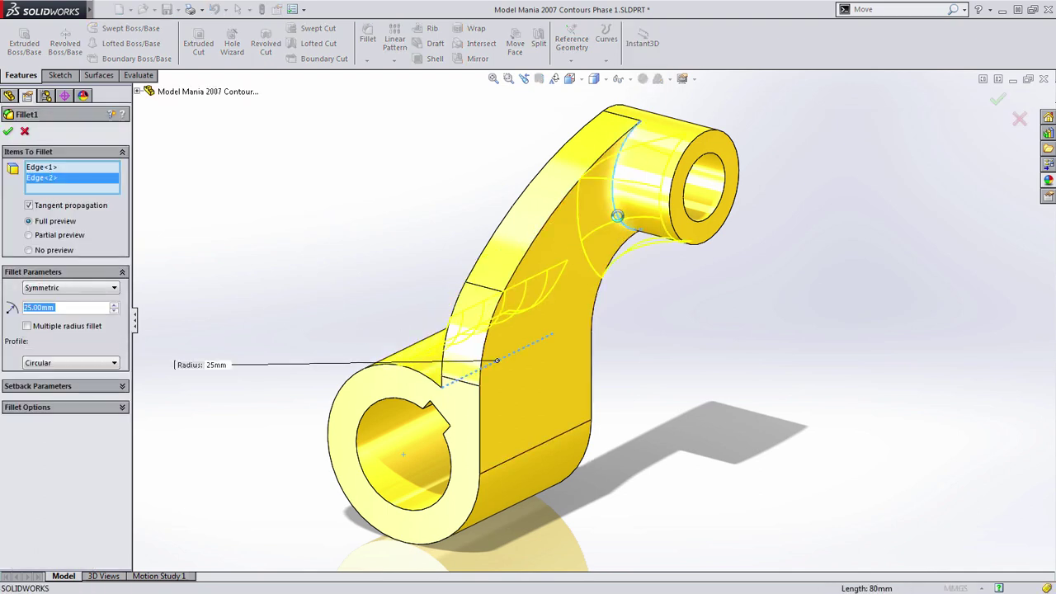
pyautogui.press('Return')
# - Roll the model forward to the end to restore the second fillet
pyautogui.rightClick(107, 280)
pyautogui.click(156, 301)
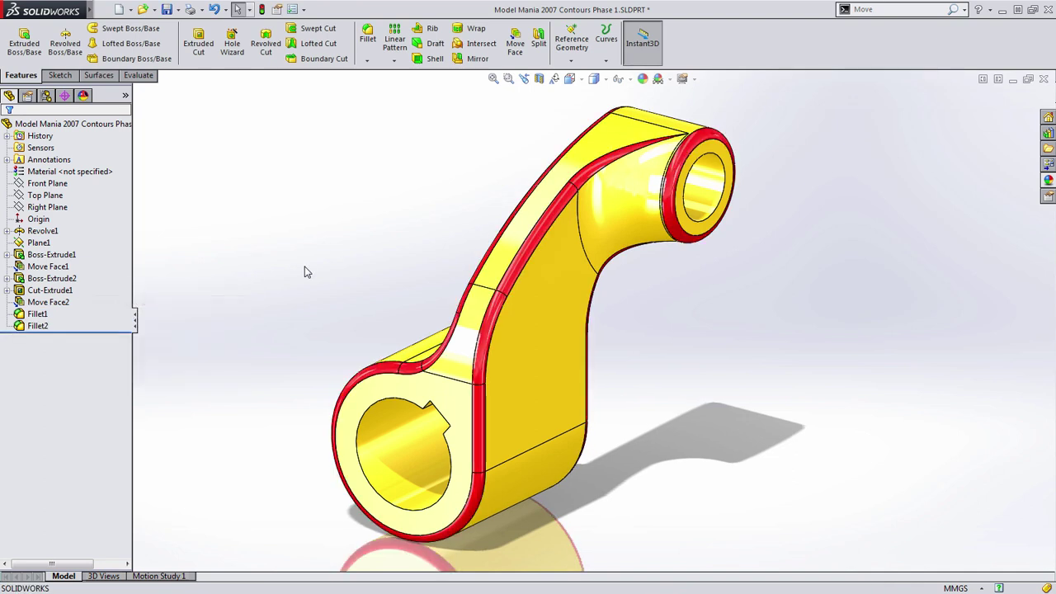
pyautogui.moveTo(360, 292); pyautogui.dragTo(339, 299, button='middle')
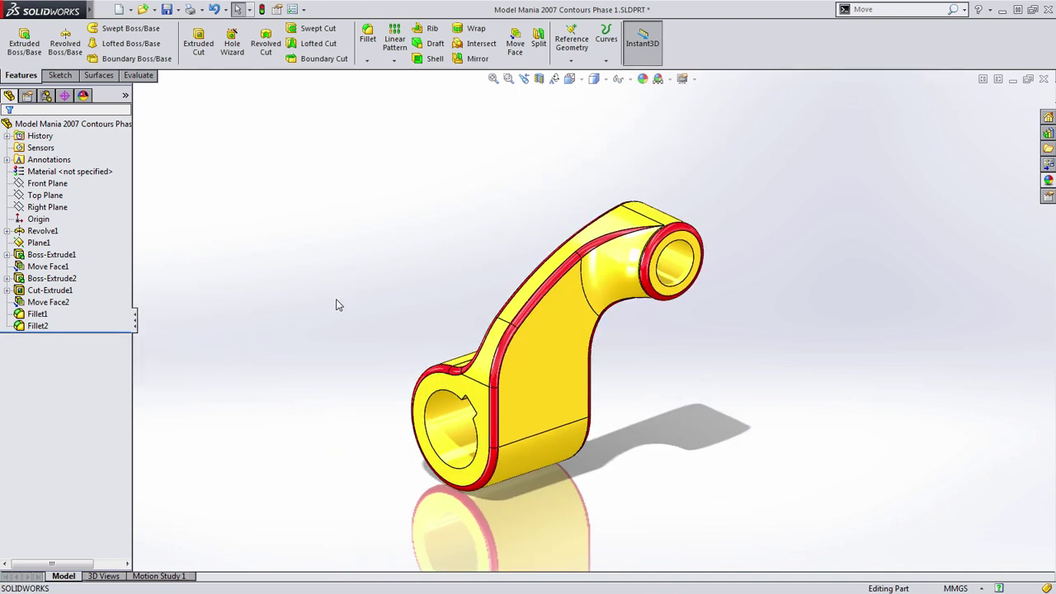